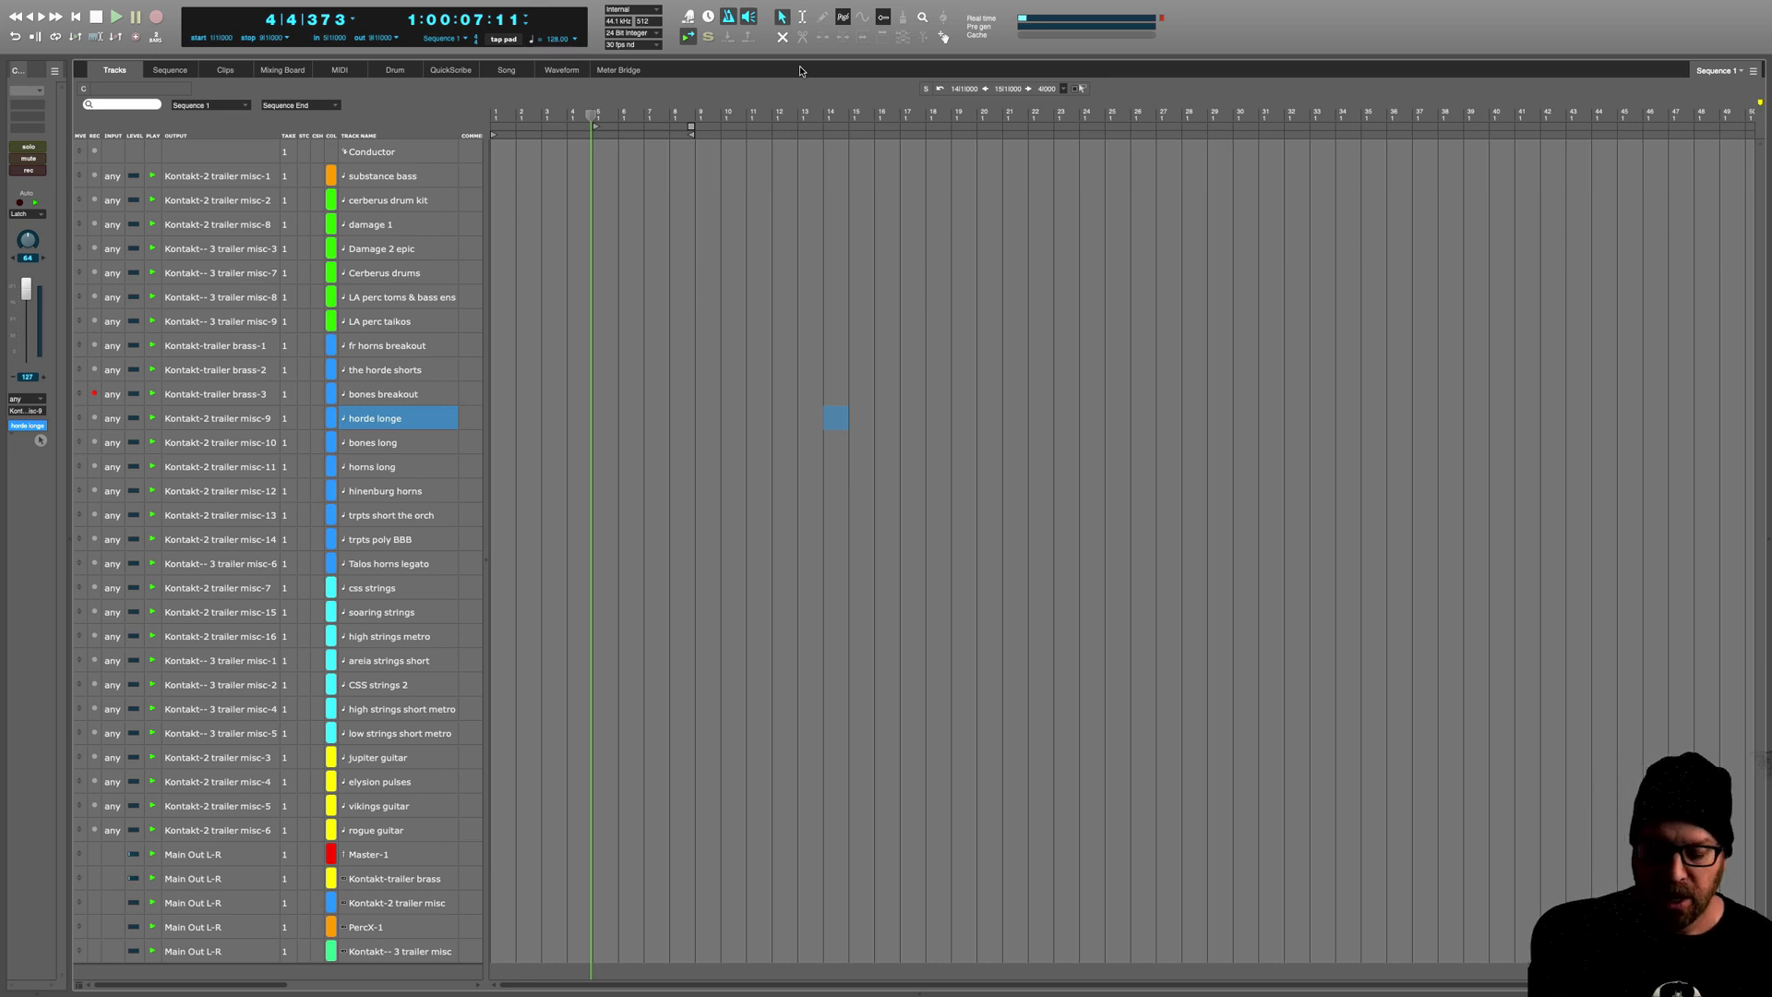
# Step: Record the chord progression on the bones breakout track from the start of the sequence, leaving nothing selected when done
pyautogui.press('Return')
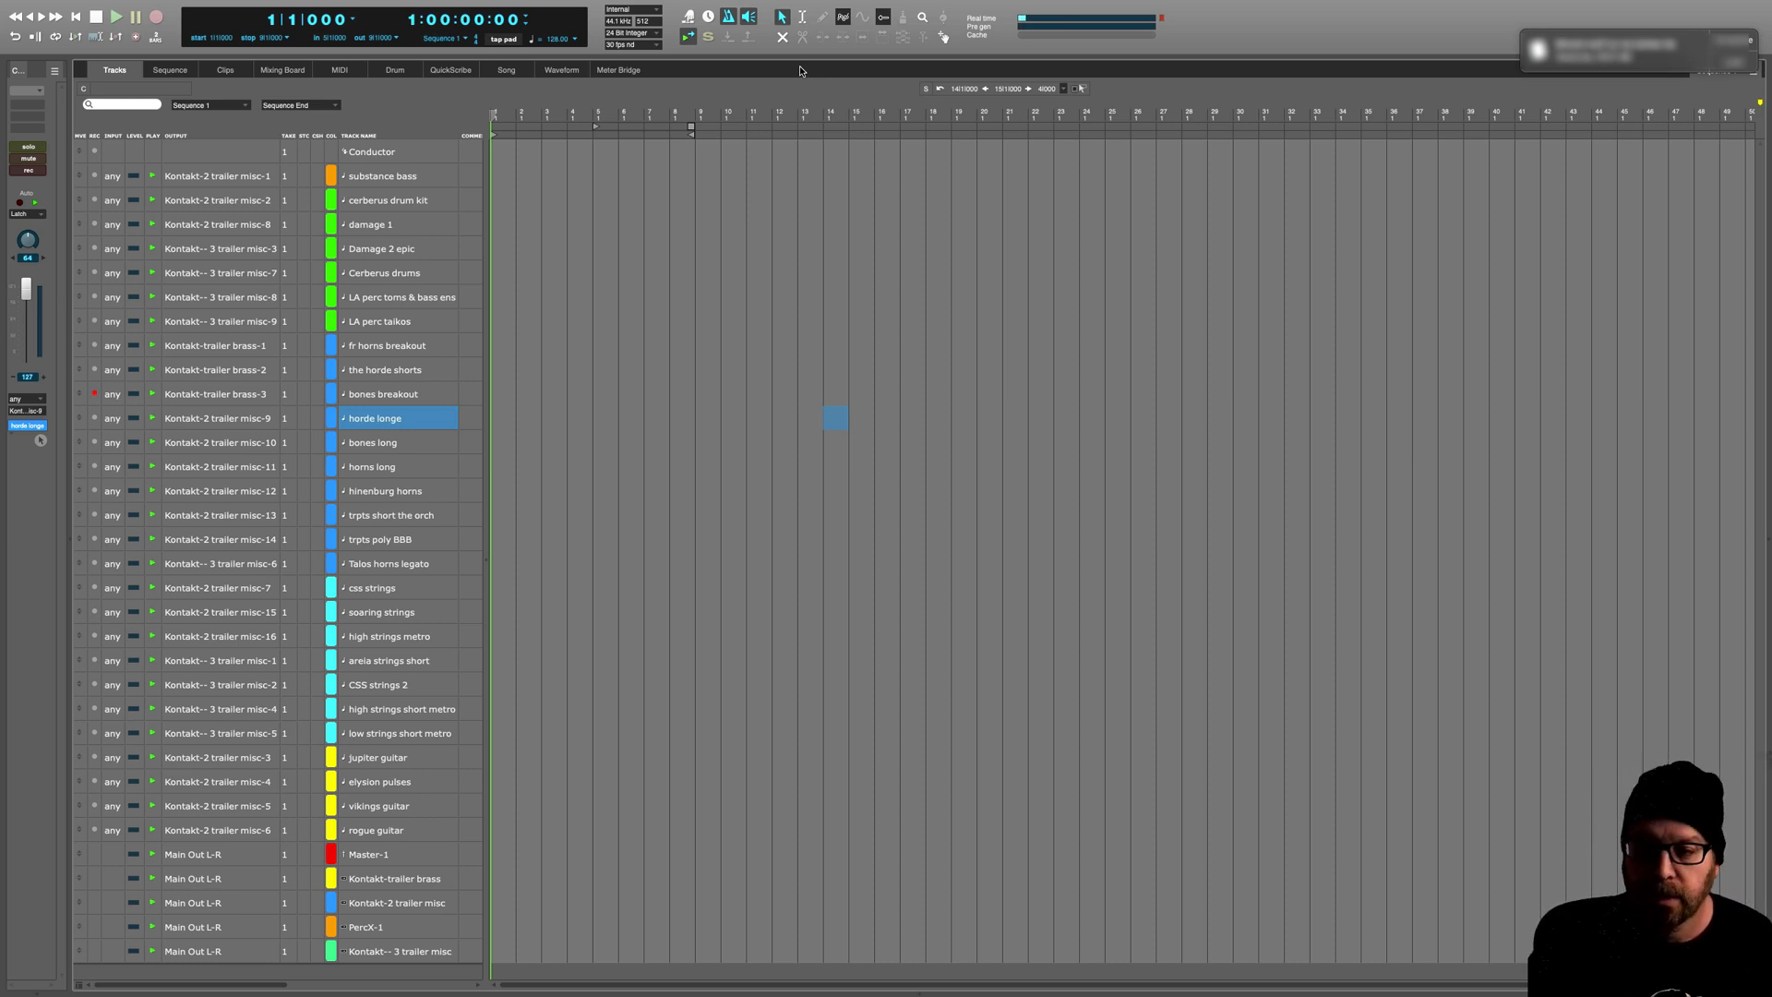
pyautogui.hotkey('shift', 'space')
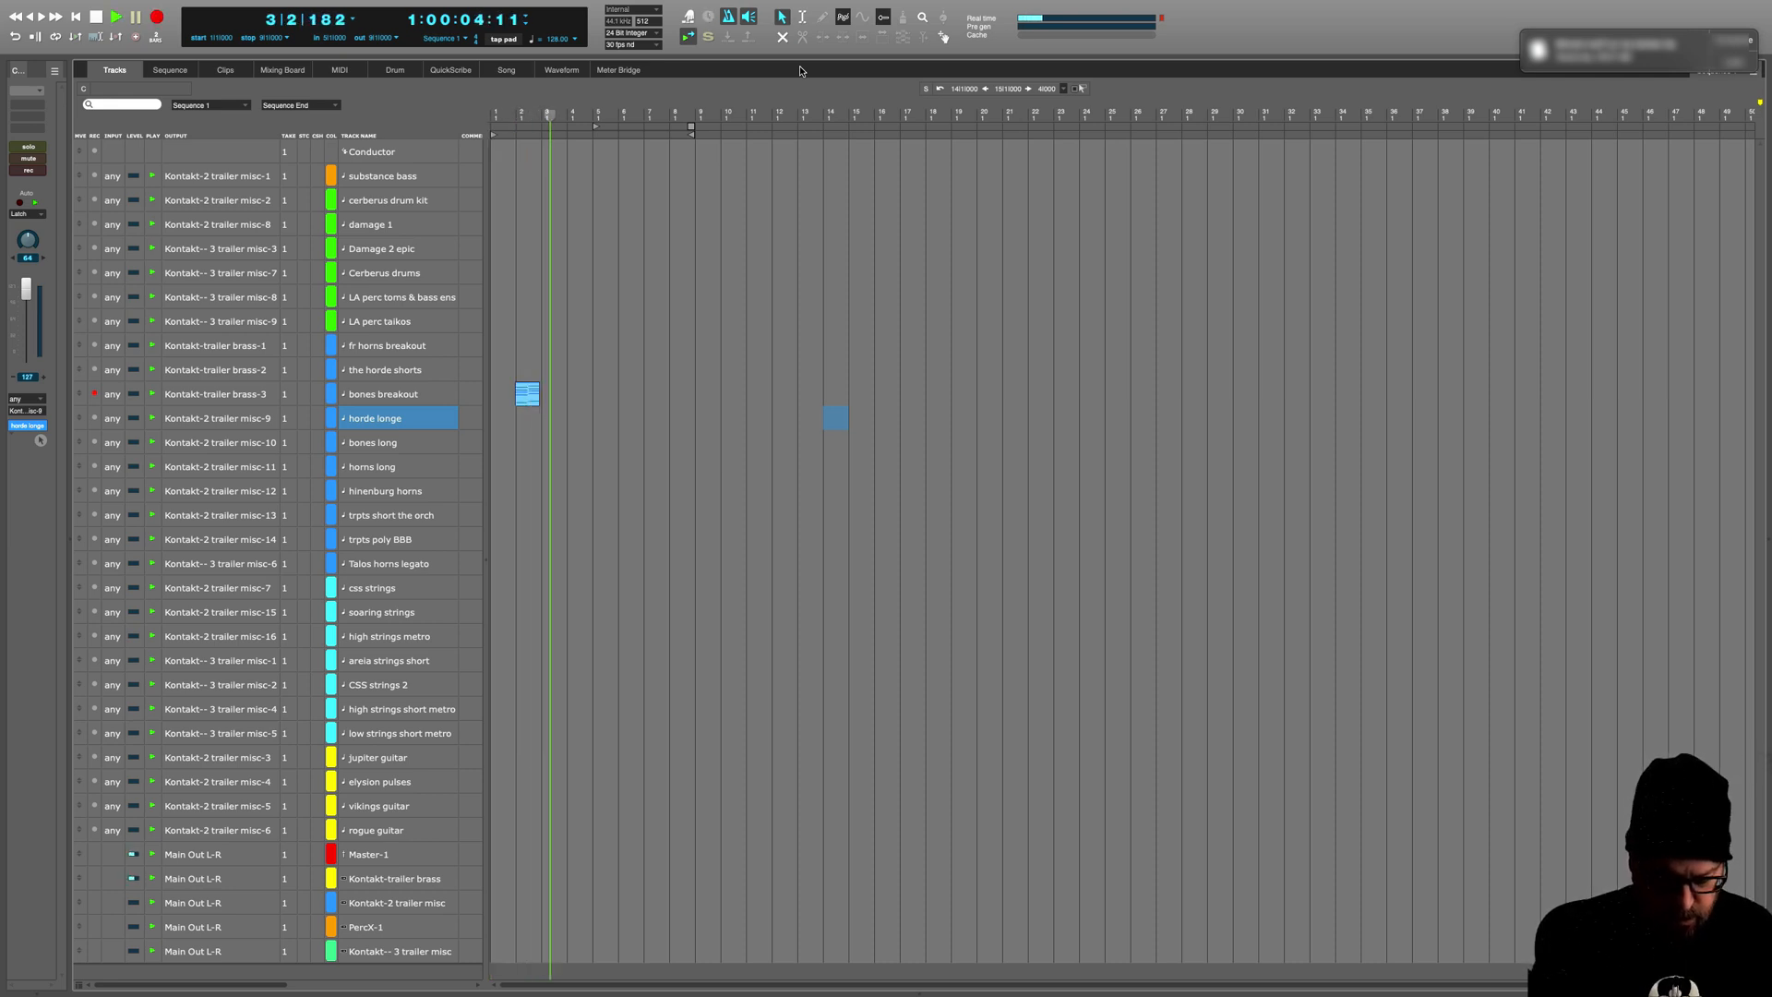
pyautogui.press('space')
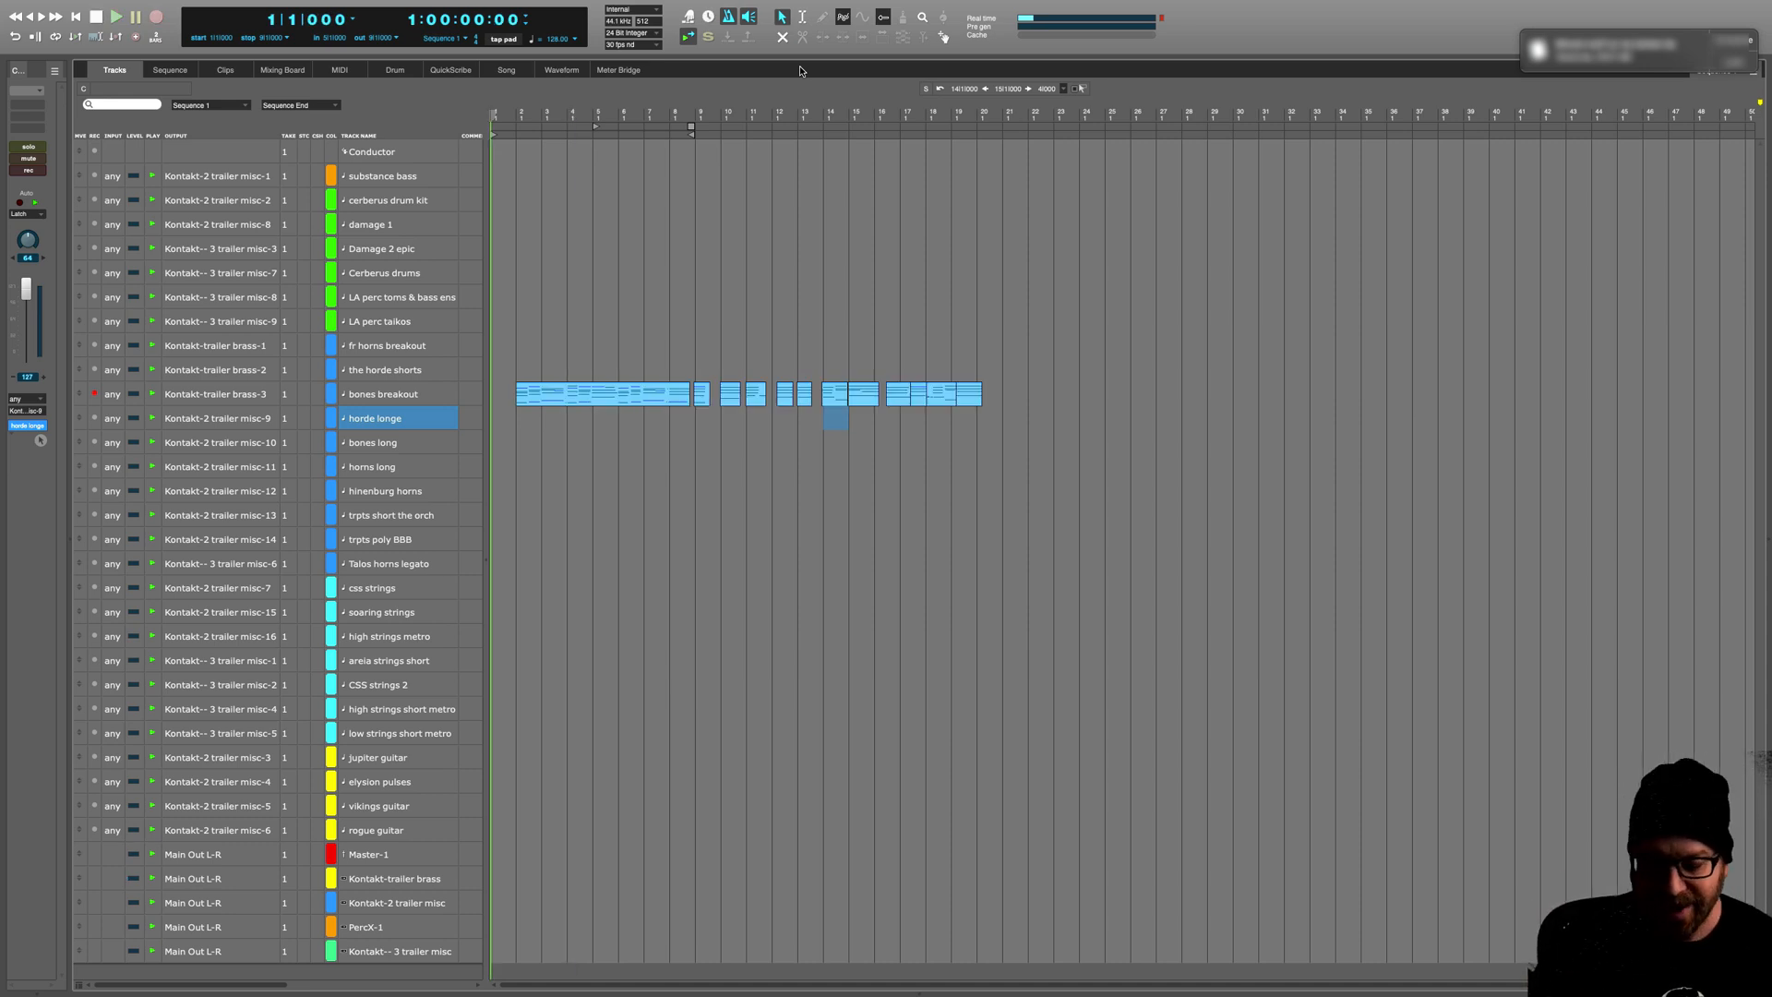
pyautogui.hotkey('shift', 'space')
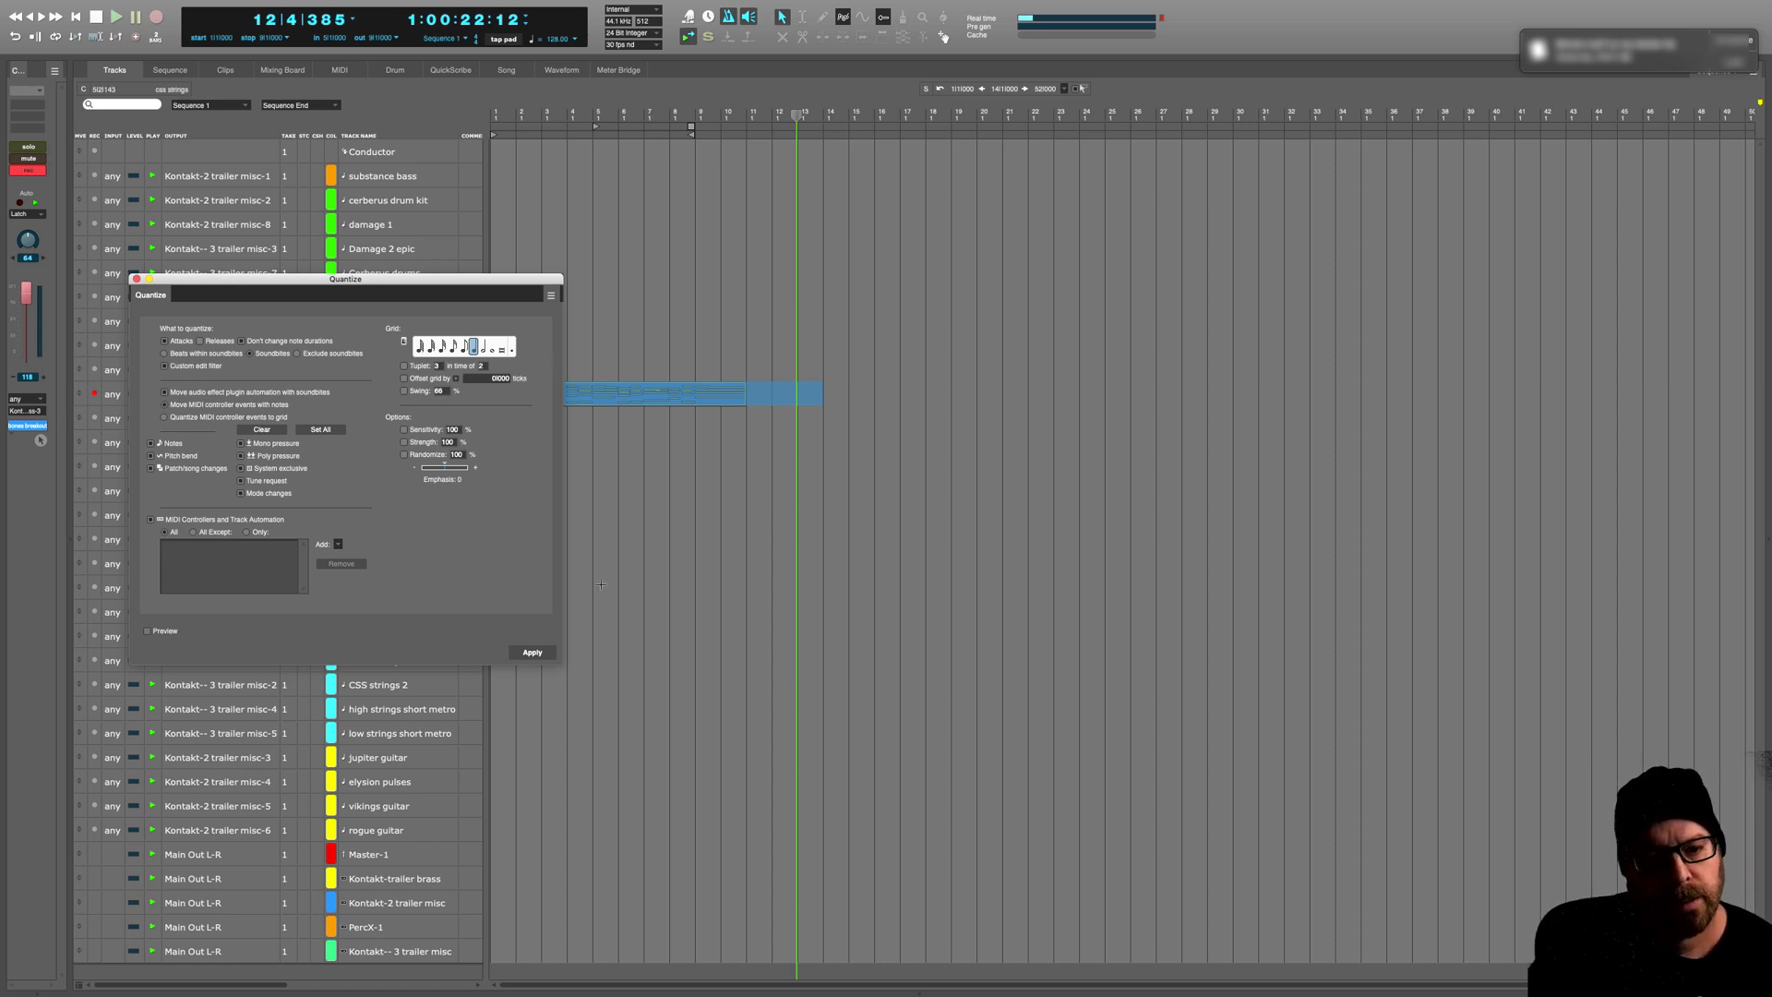
pyautogui.click(137, 279)
pyautogui.click(728, 466)
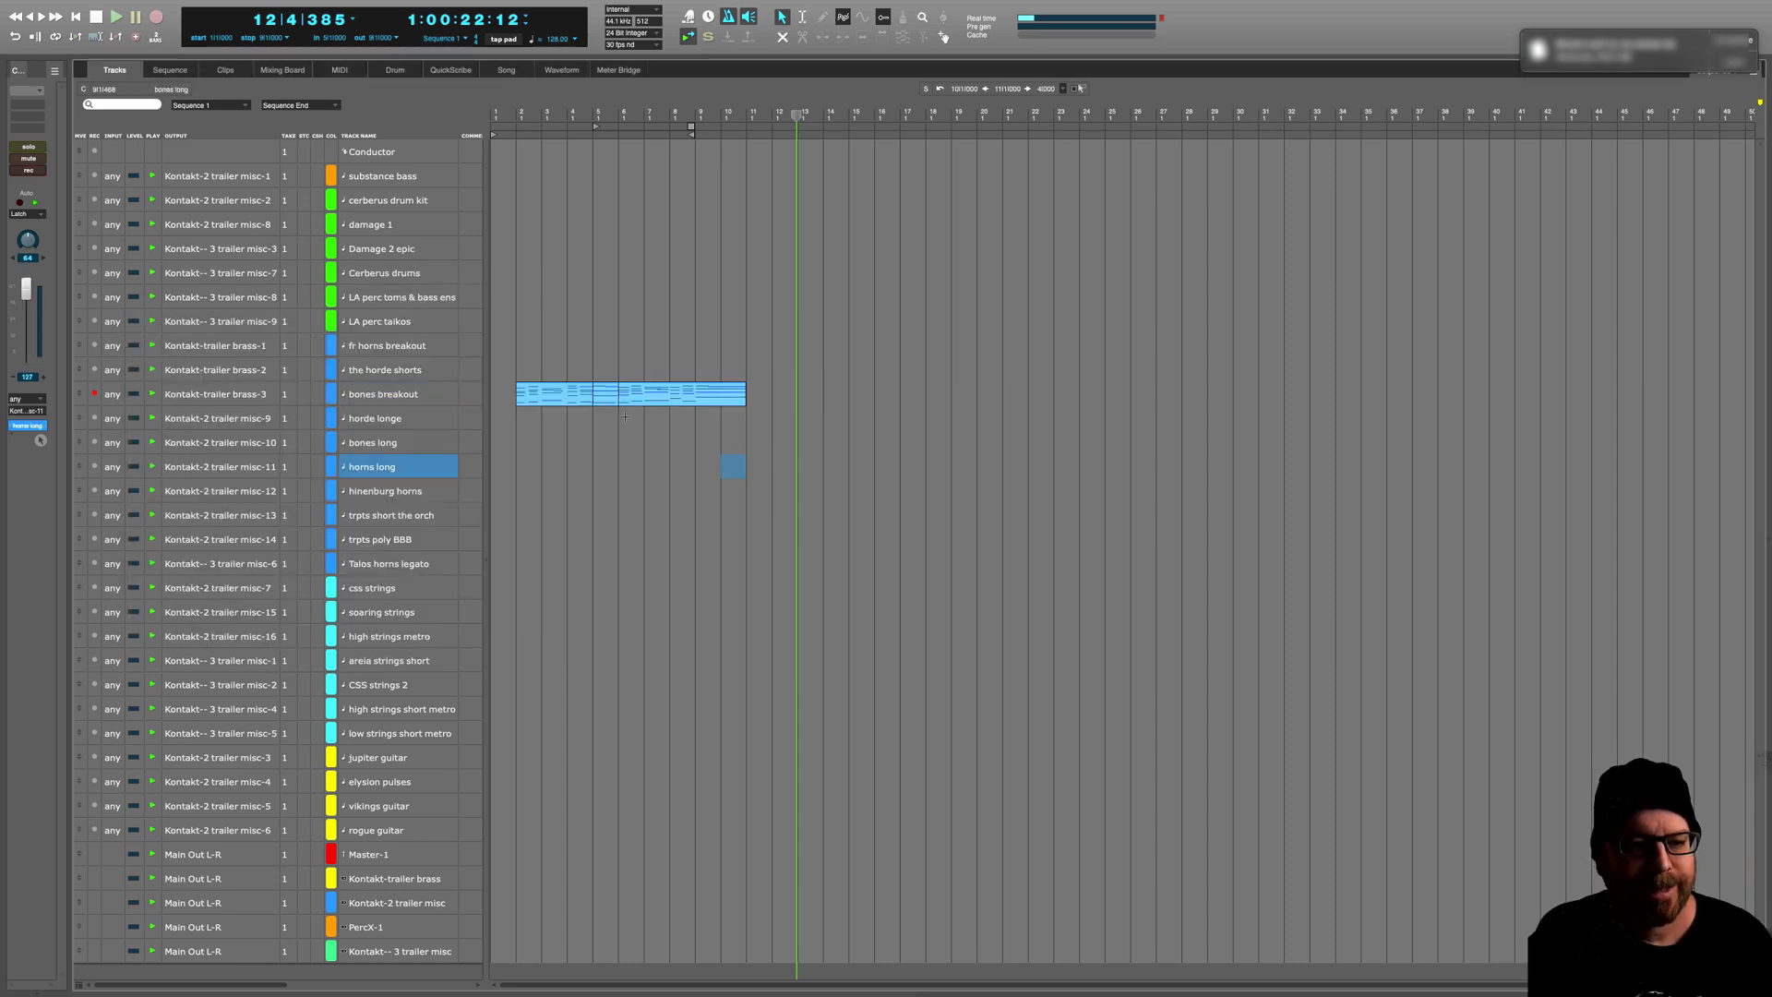
# Step: Open the bones breakout part in the MIDI editor below the tracks and resize the editor pane
pyautogui.doubleClick(556, 395)
pyautogui.moveTo(934, 759); pyautogui.dragTo(934, 658)
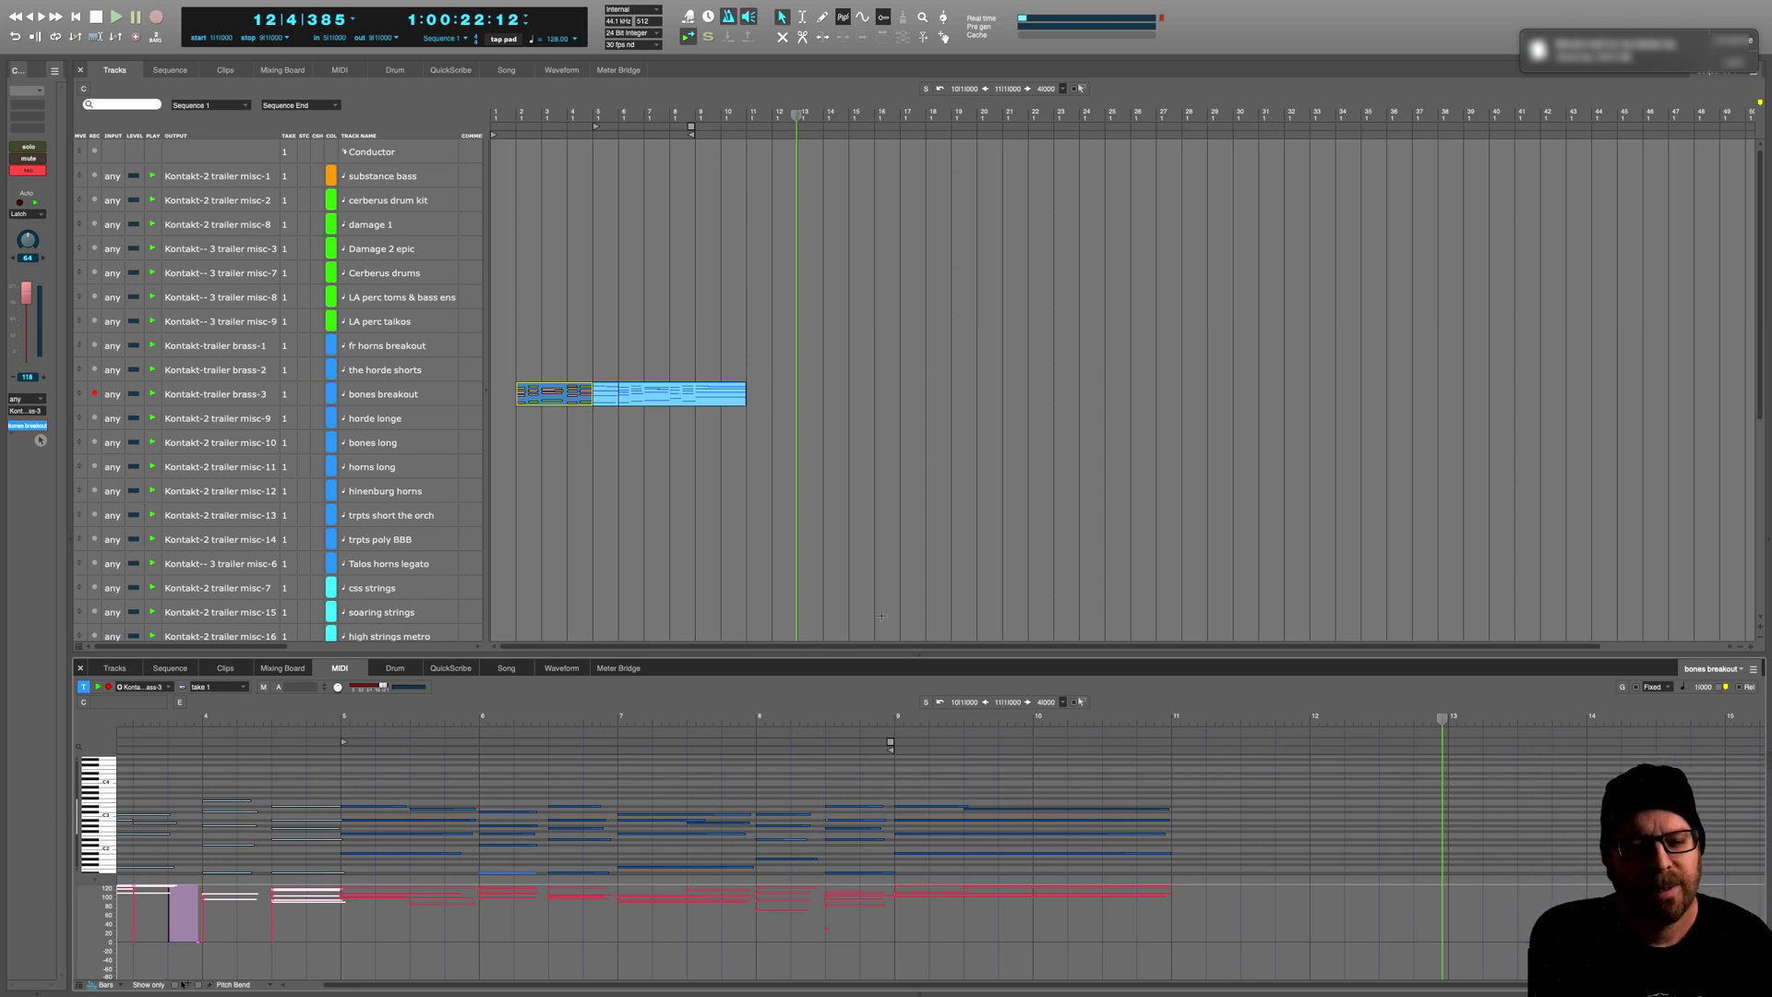
pyautogui.click(936, 538)
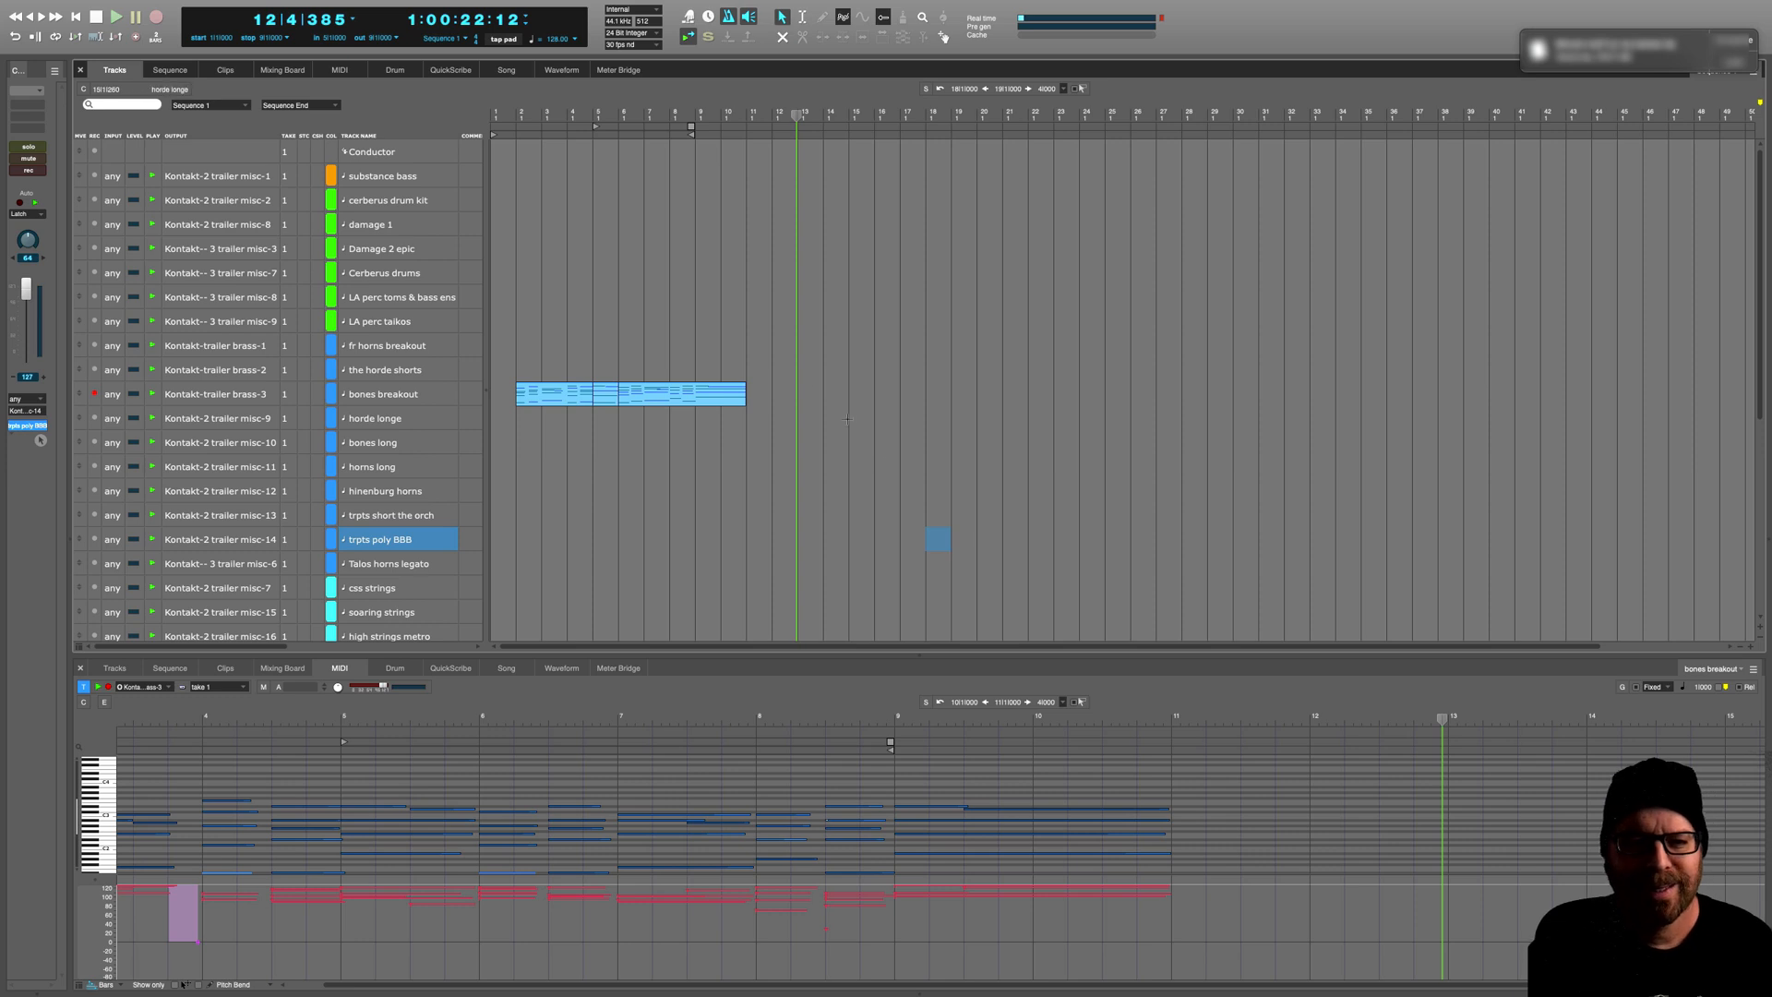
# Step: Loop playback over measures 2 to 11 and set the metronome to click only when recording
pyautogui.click(68, 32)
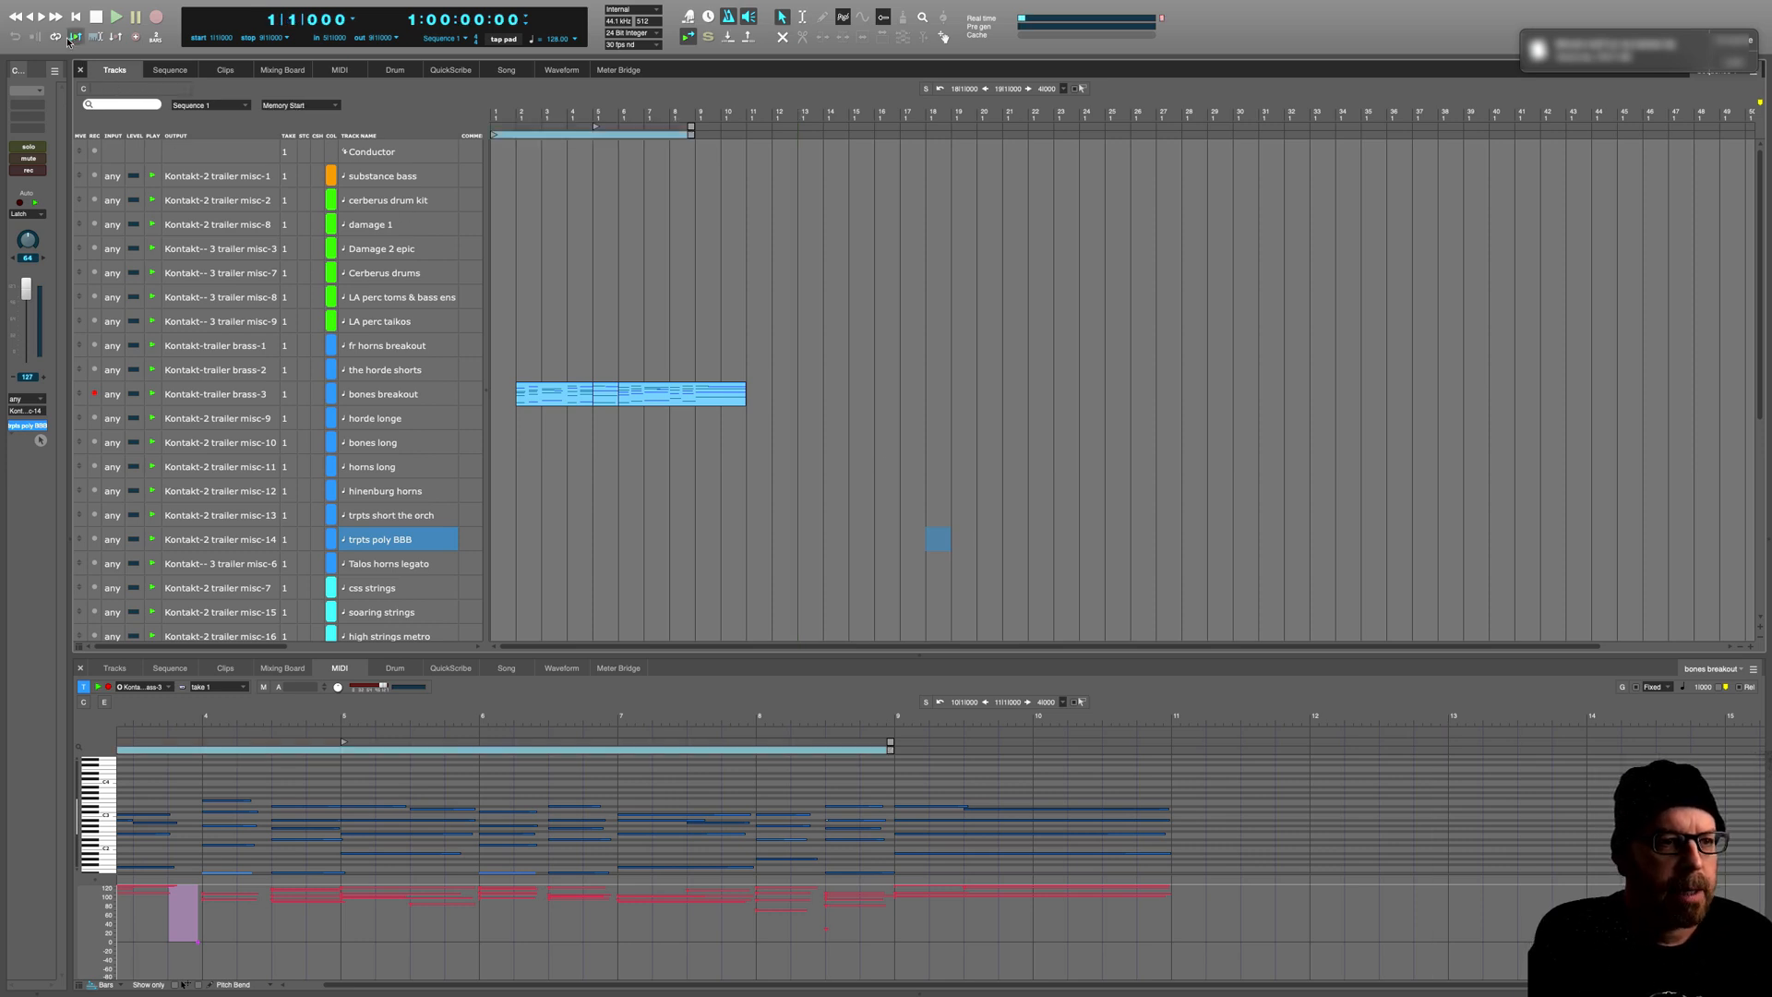
pyautogui.press('space')
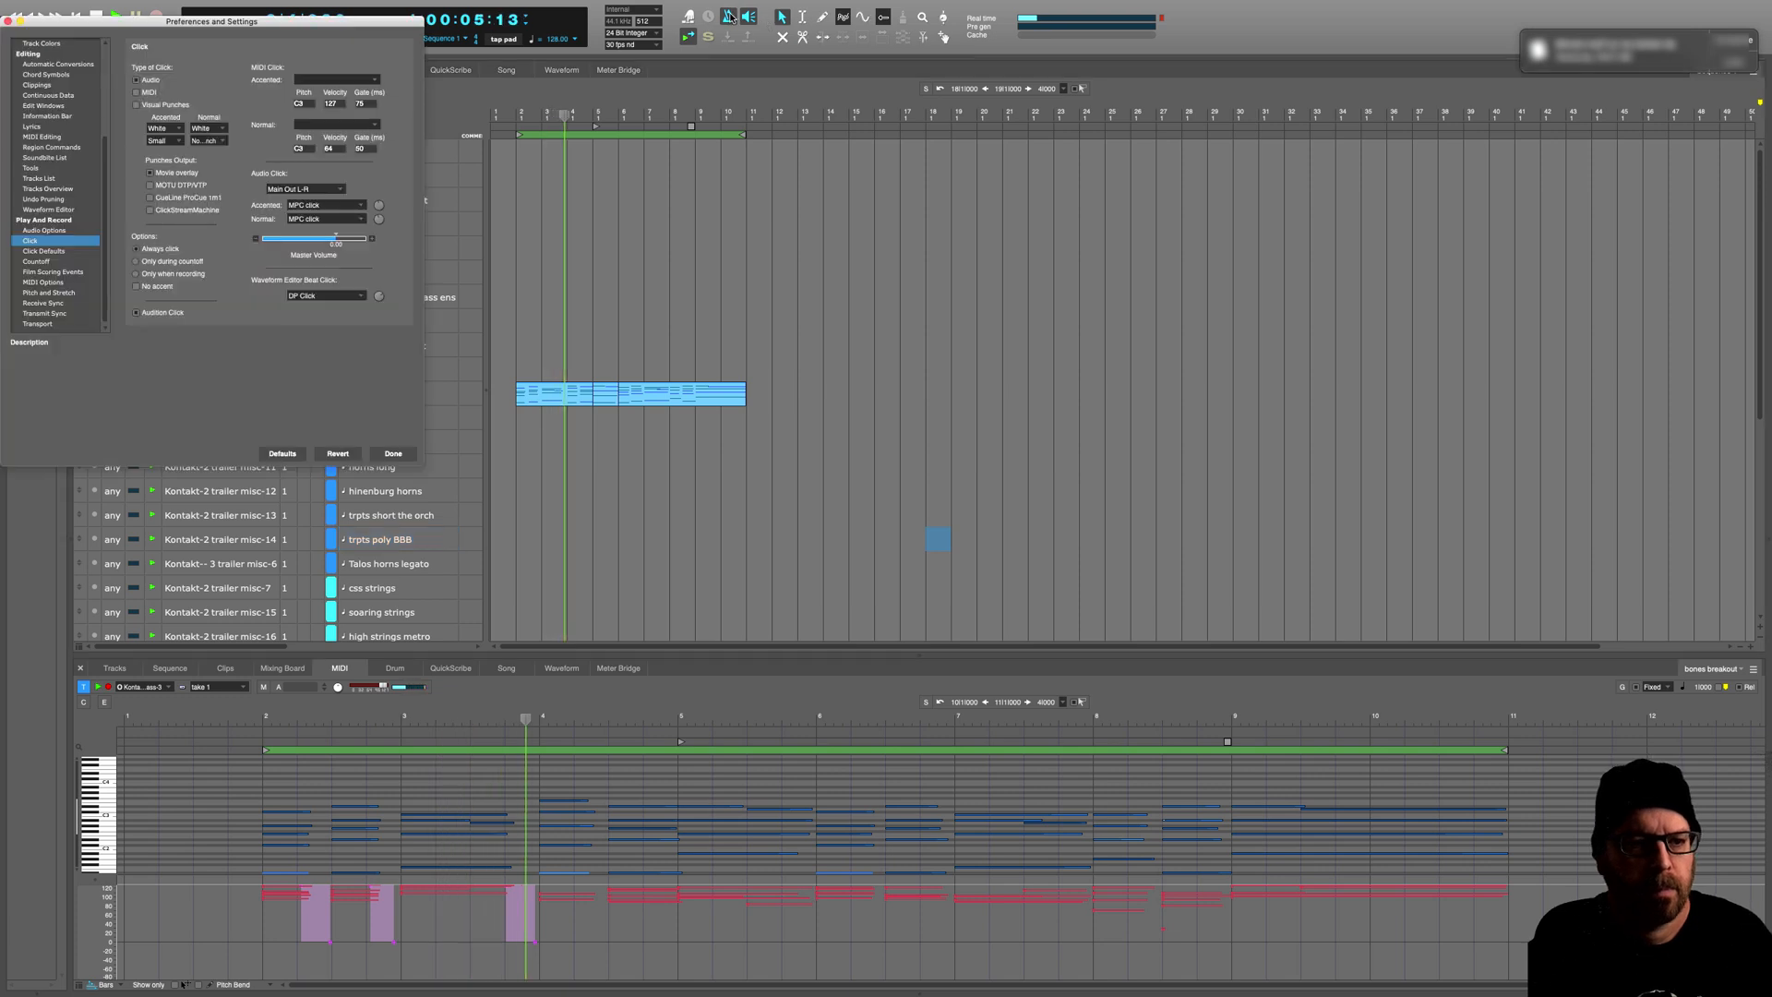
pyautogui.doubleClick(748, 16)
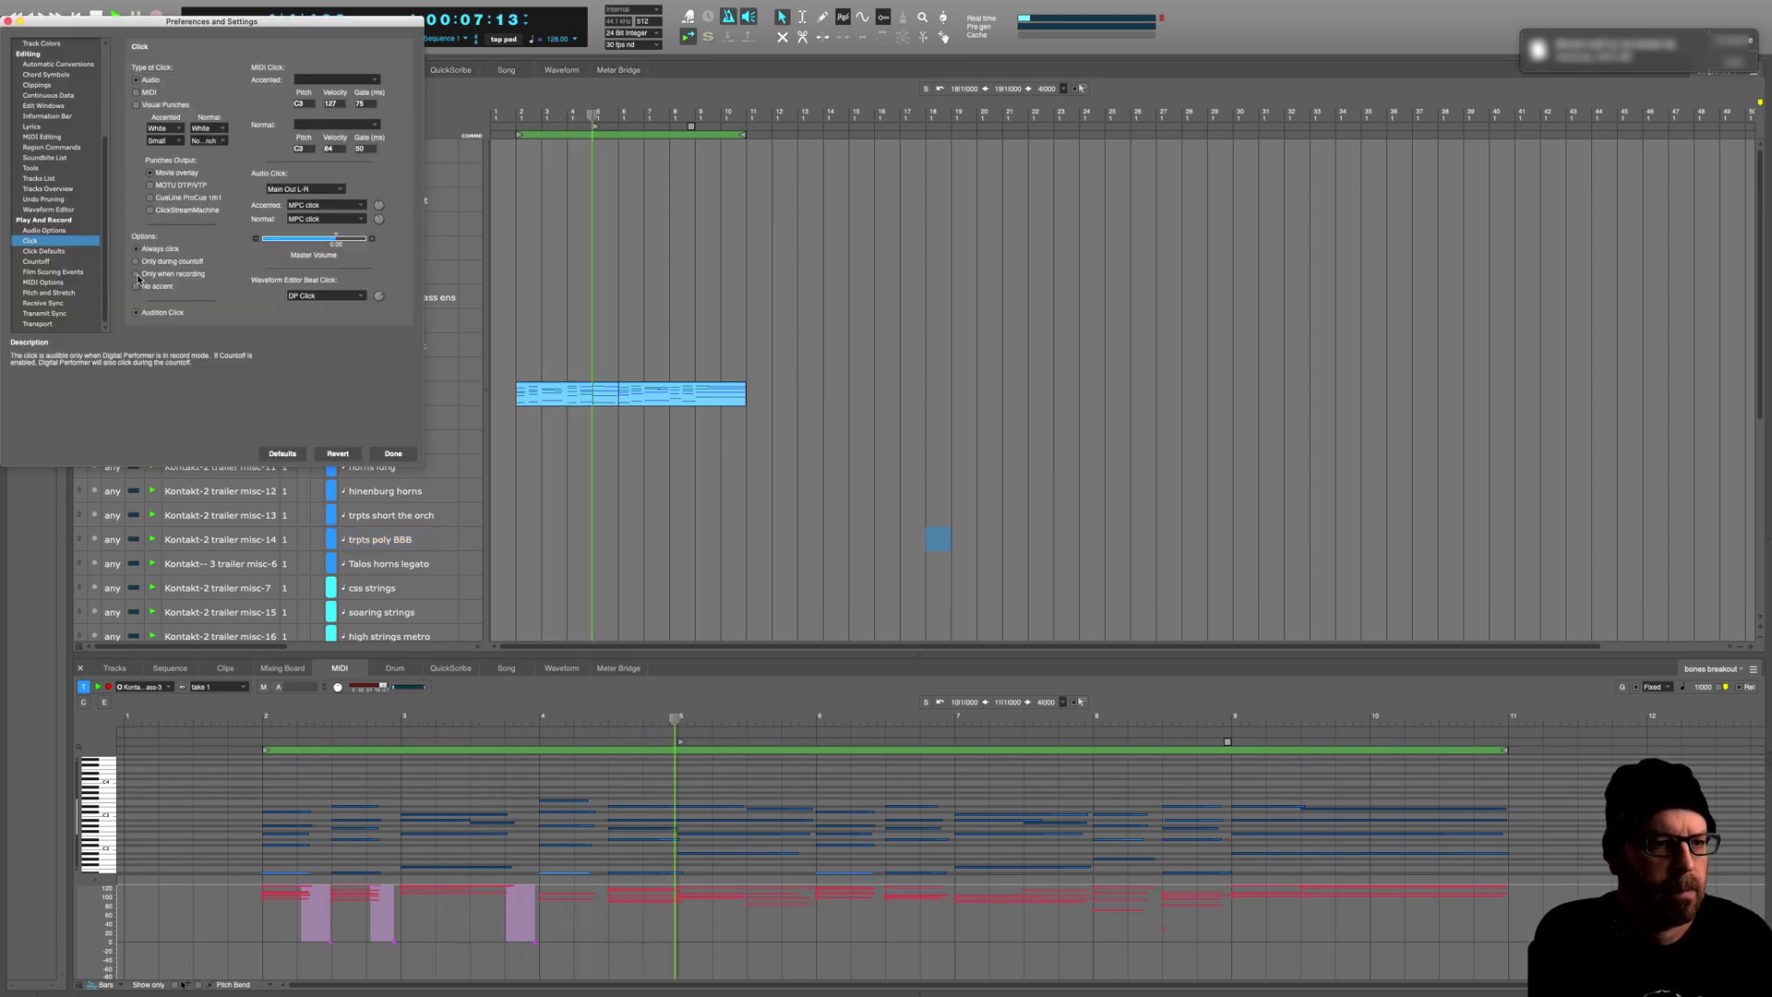
pyautogui.click(404, 452)
pyautogui.press('space')
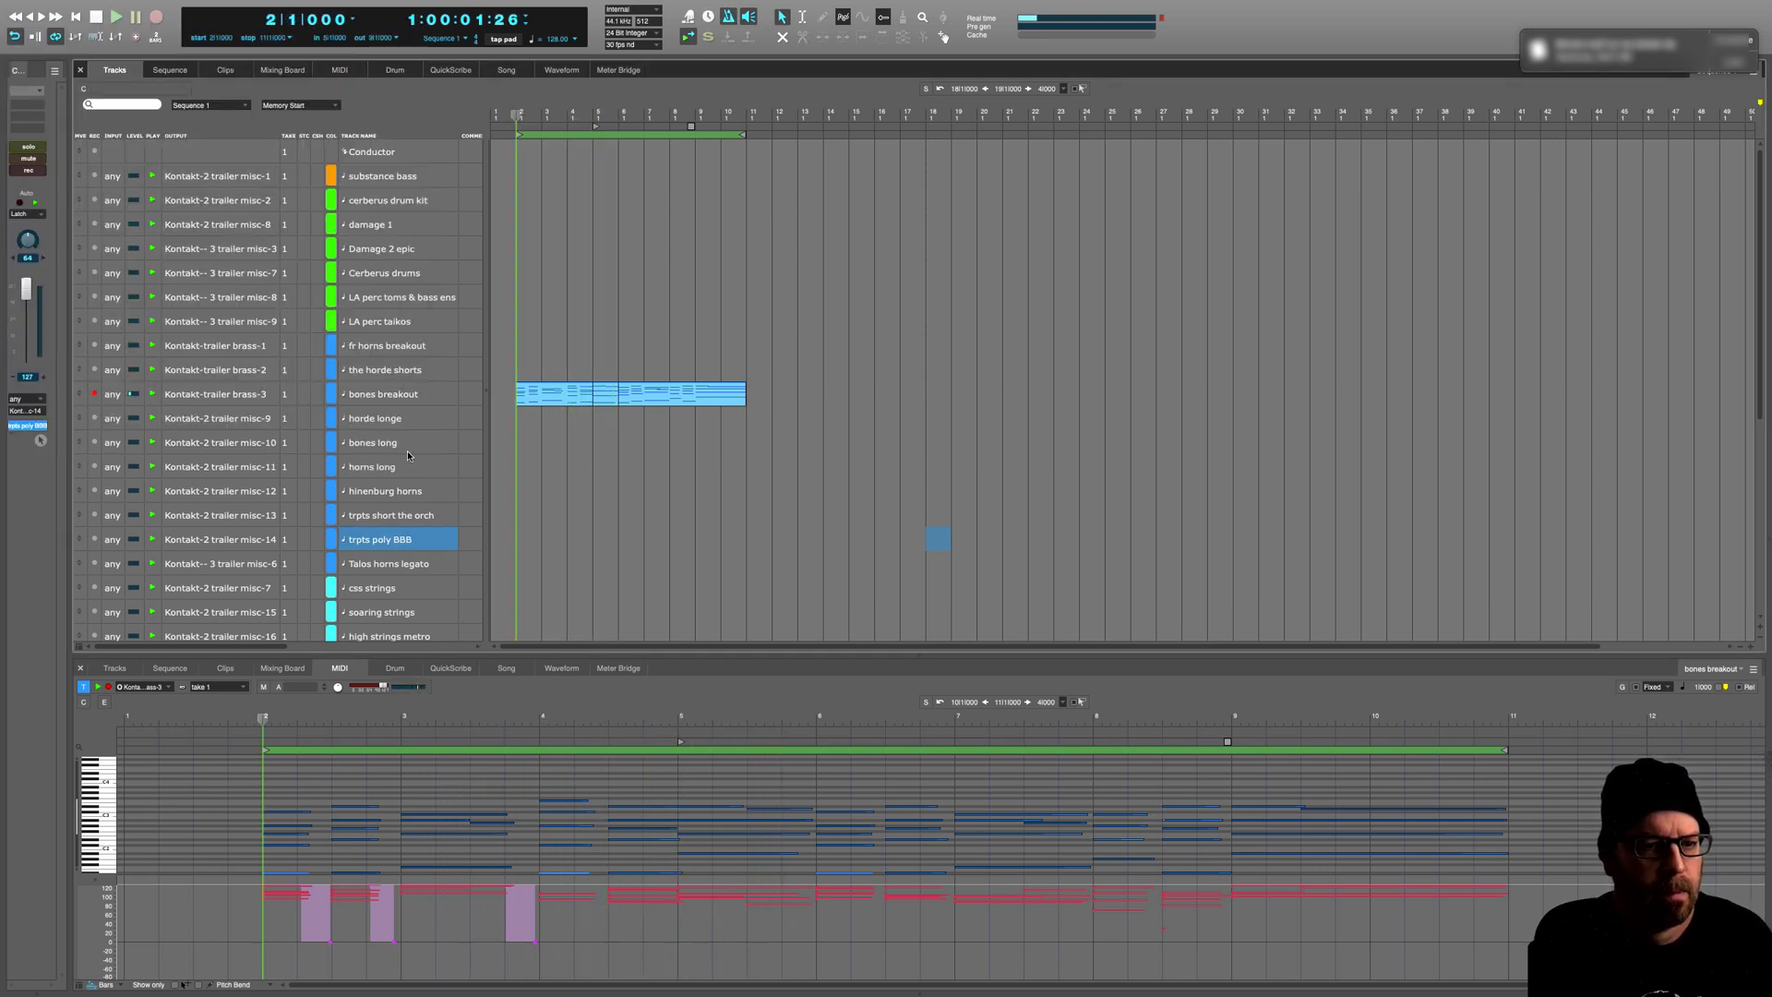
# Step: Quantize the attacks and releases of the opening phrase in bones breakout, using a longer grid note value
pyautogui.click(588, 397)
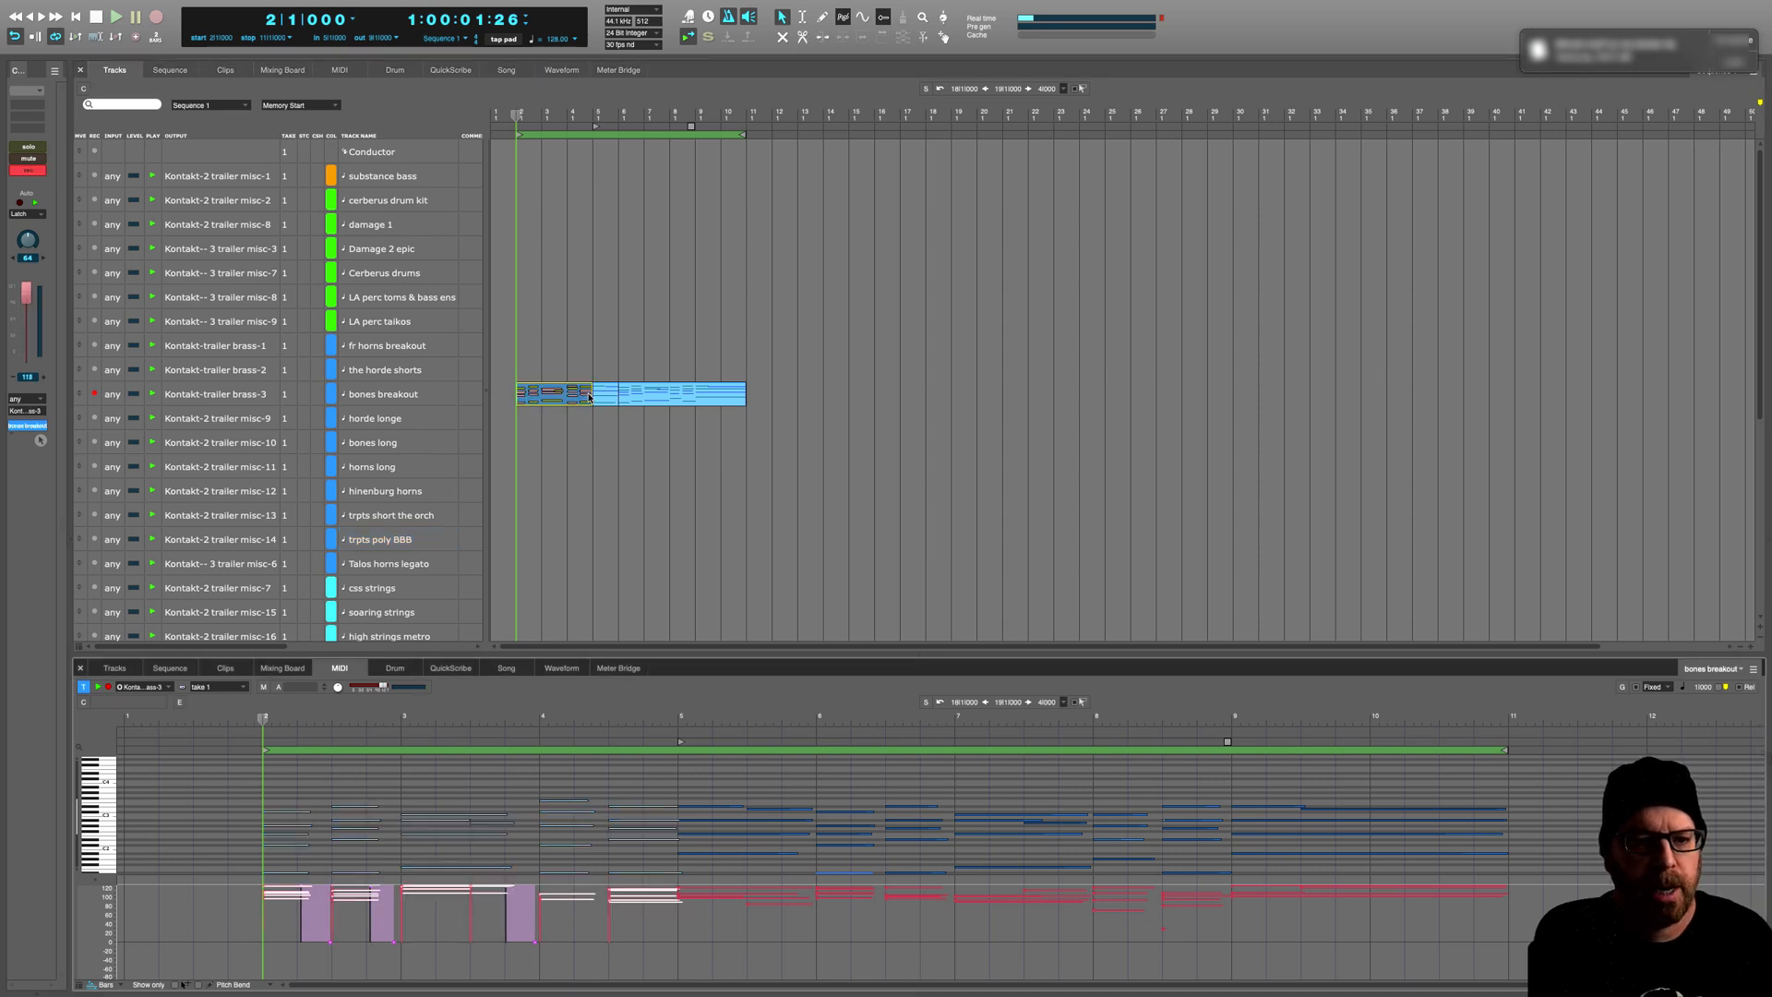
pyautogui.press('super+0')
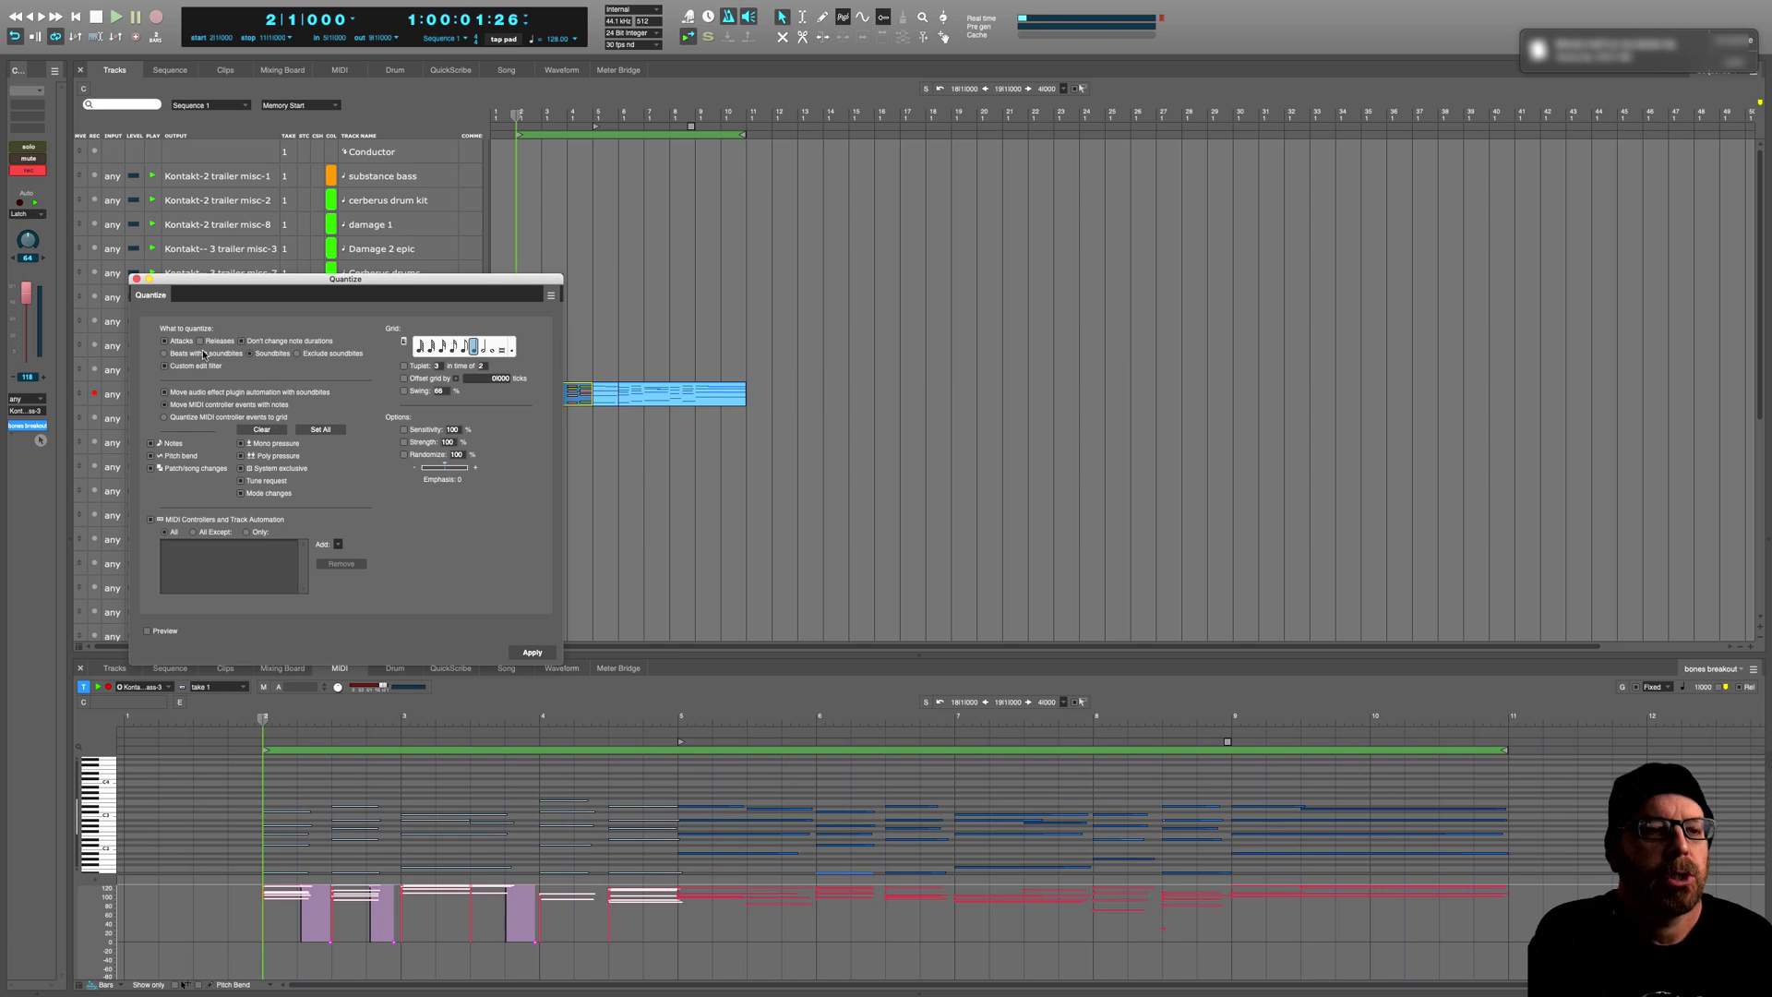
pyautogui.press('Return')
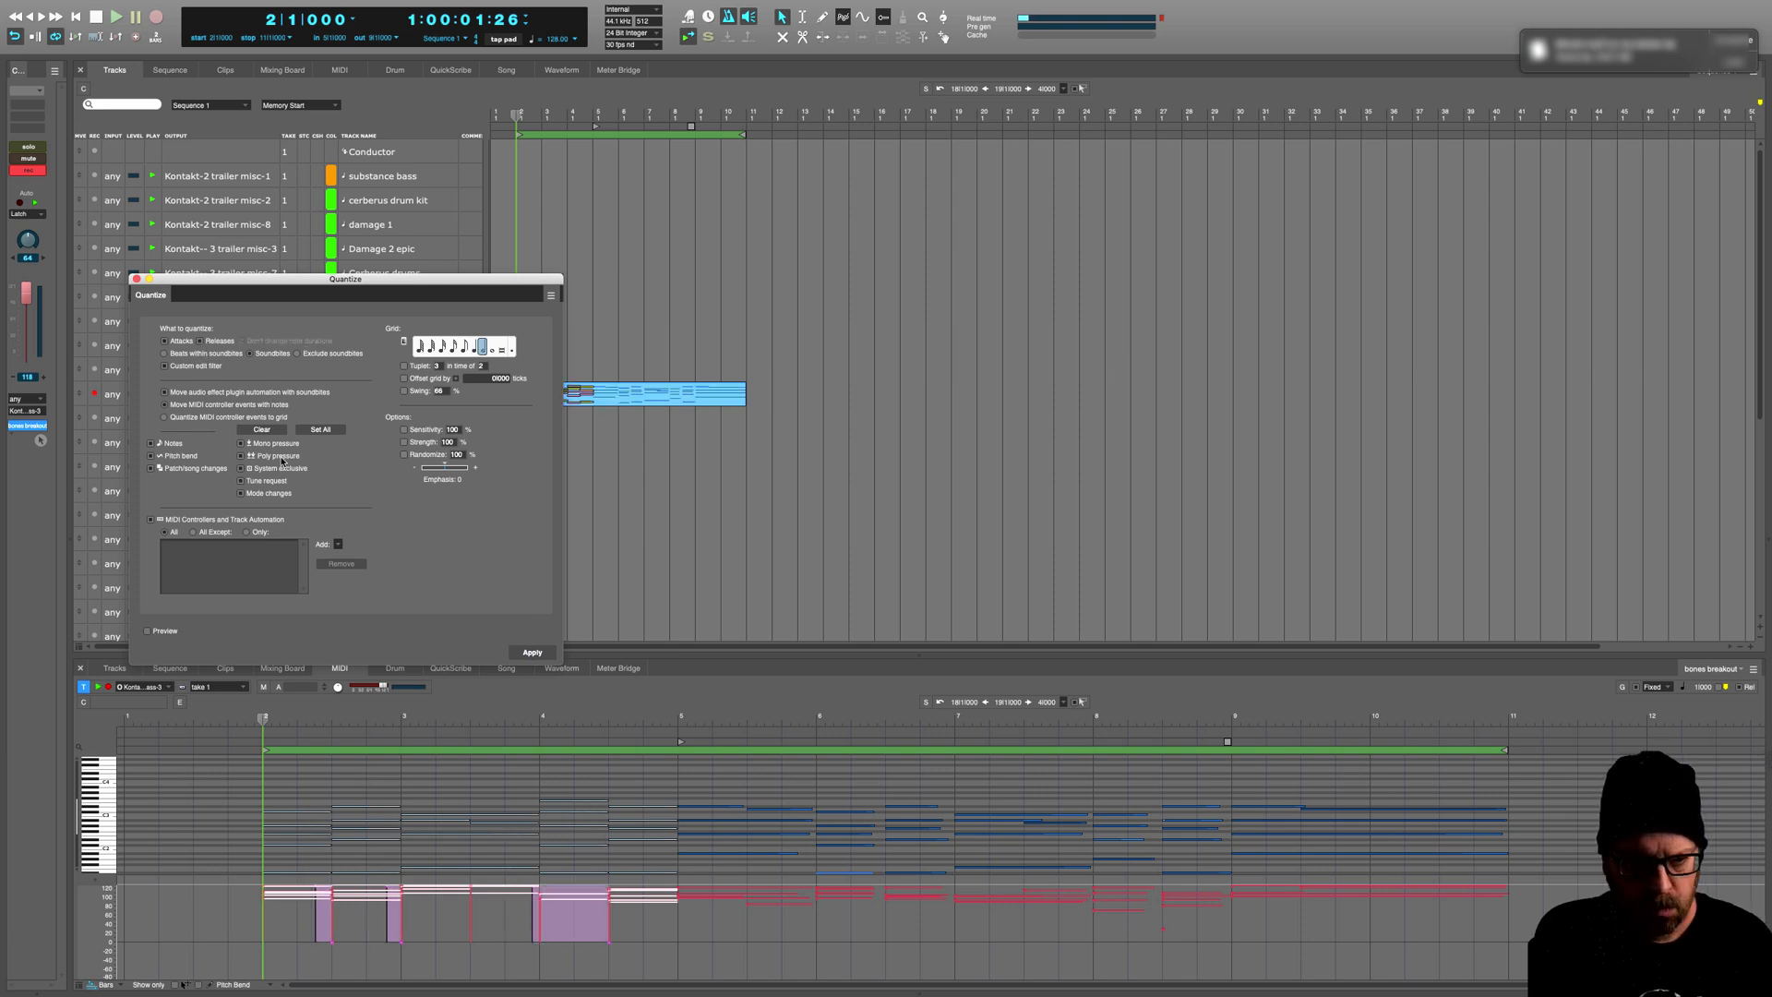
pyautogui.click(137, 278)
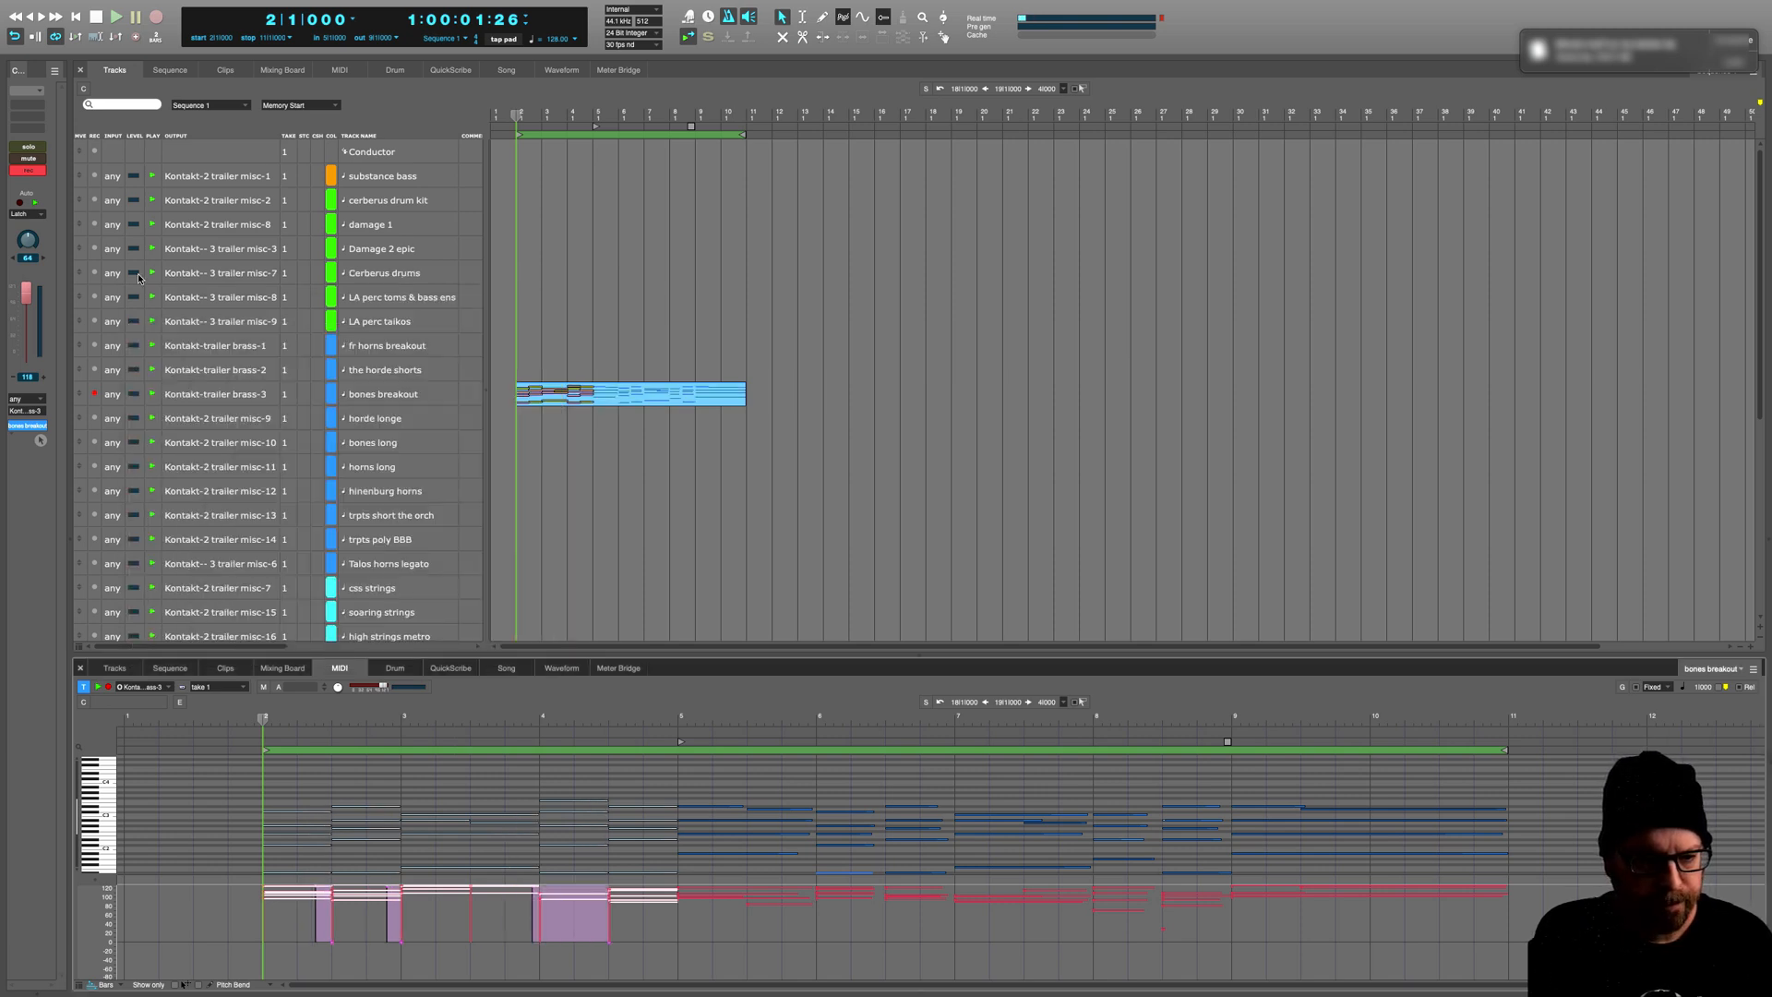
# Step: Quantize the attacks and releases of the entire bones breakout part
pyautogui.click(859, 418)
pyautogui.press('Return')
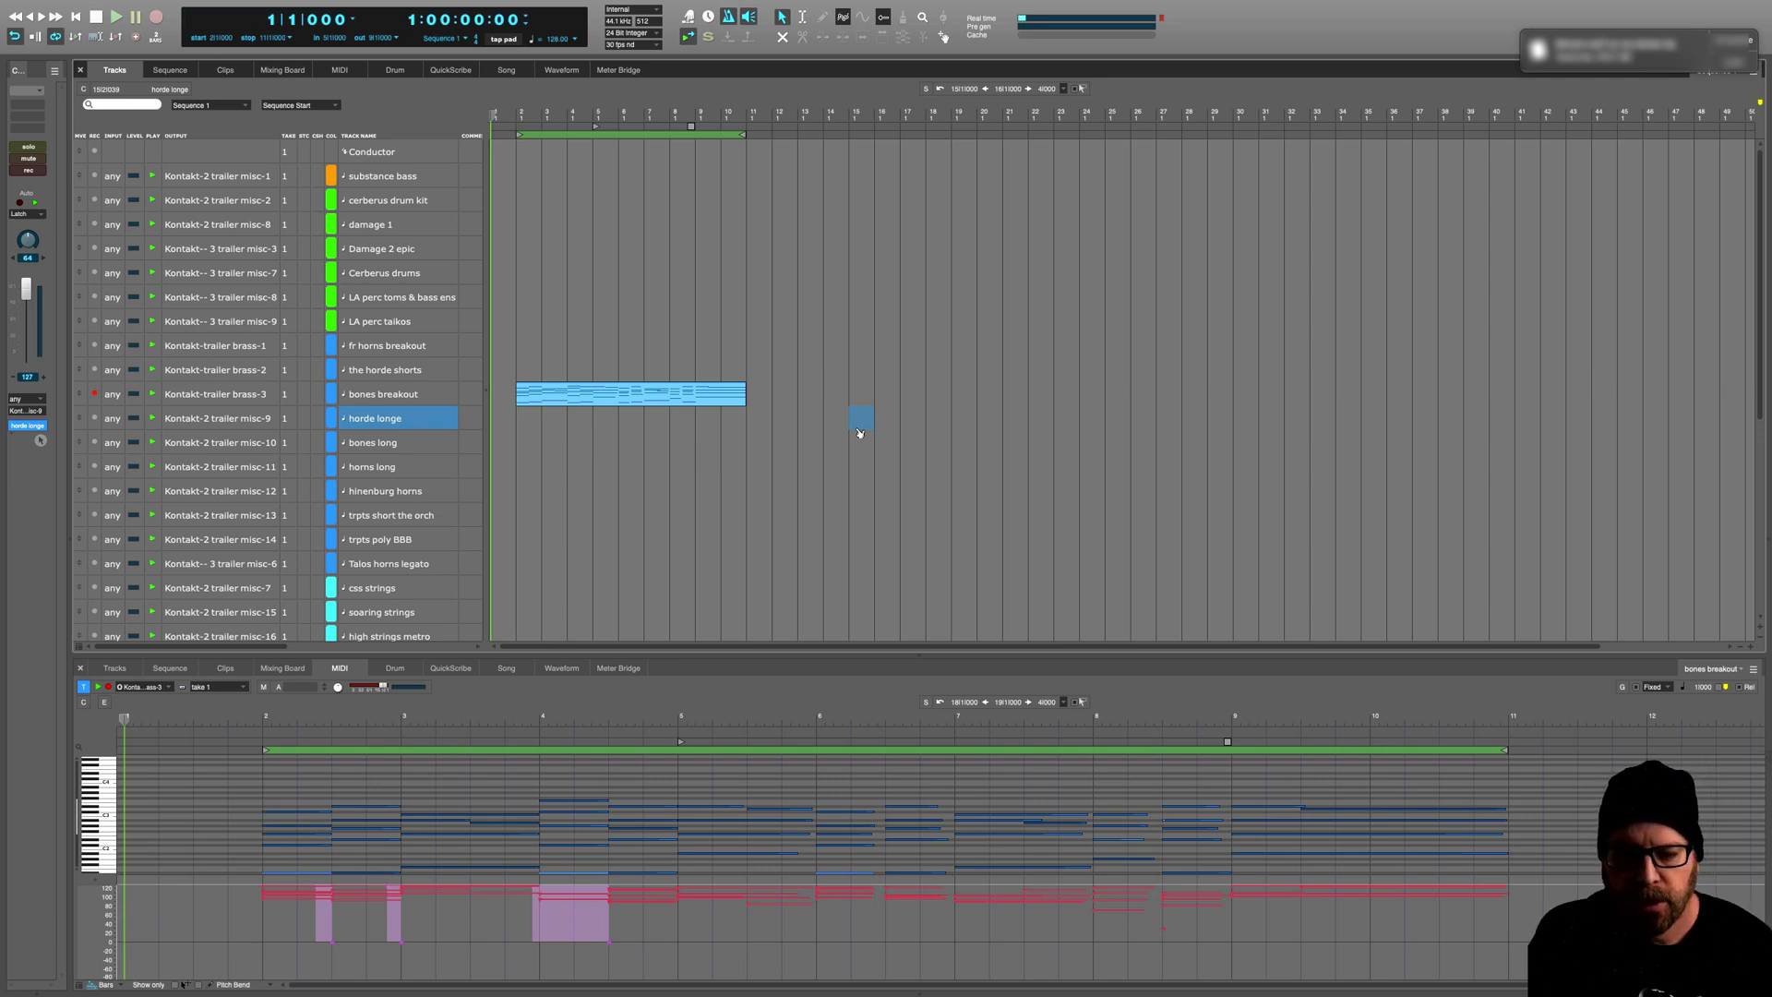
pyautogui.press('super+a')
pyautogui.press('super+0')
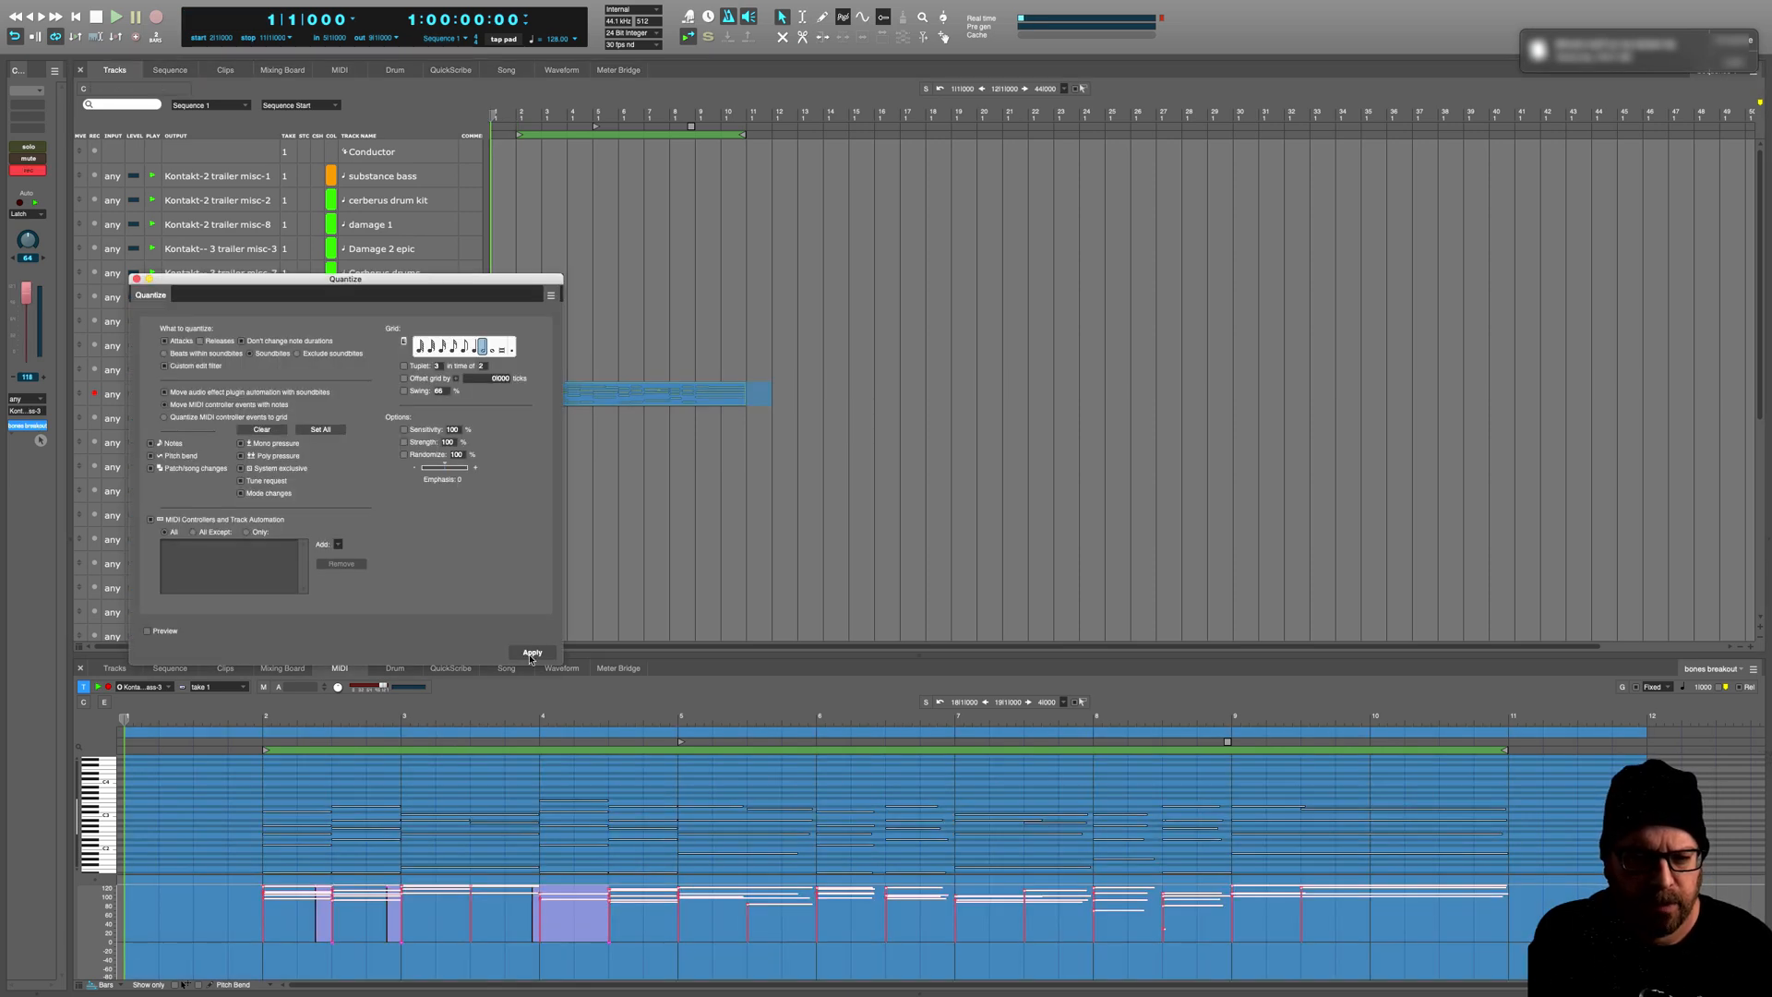
pyautogui.click(532, 653)
pyautogui.click(200, 340)
pyautogui.click(875, 463)
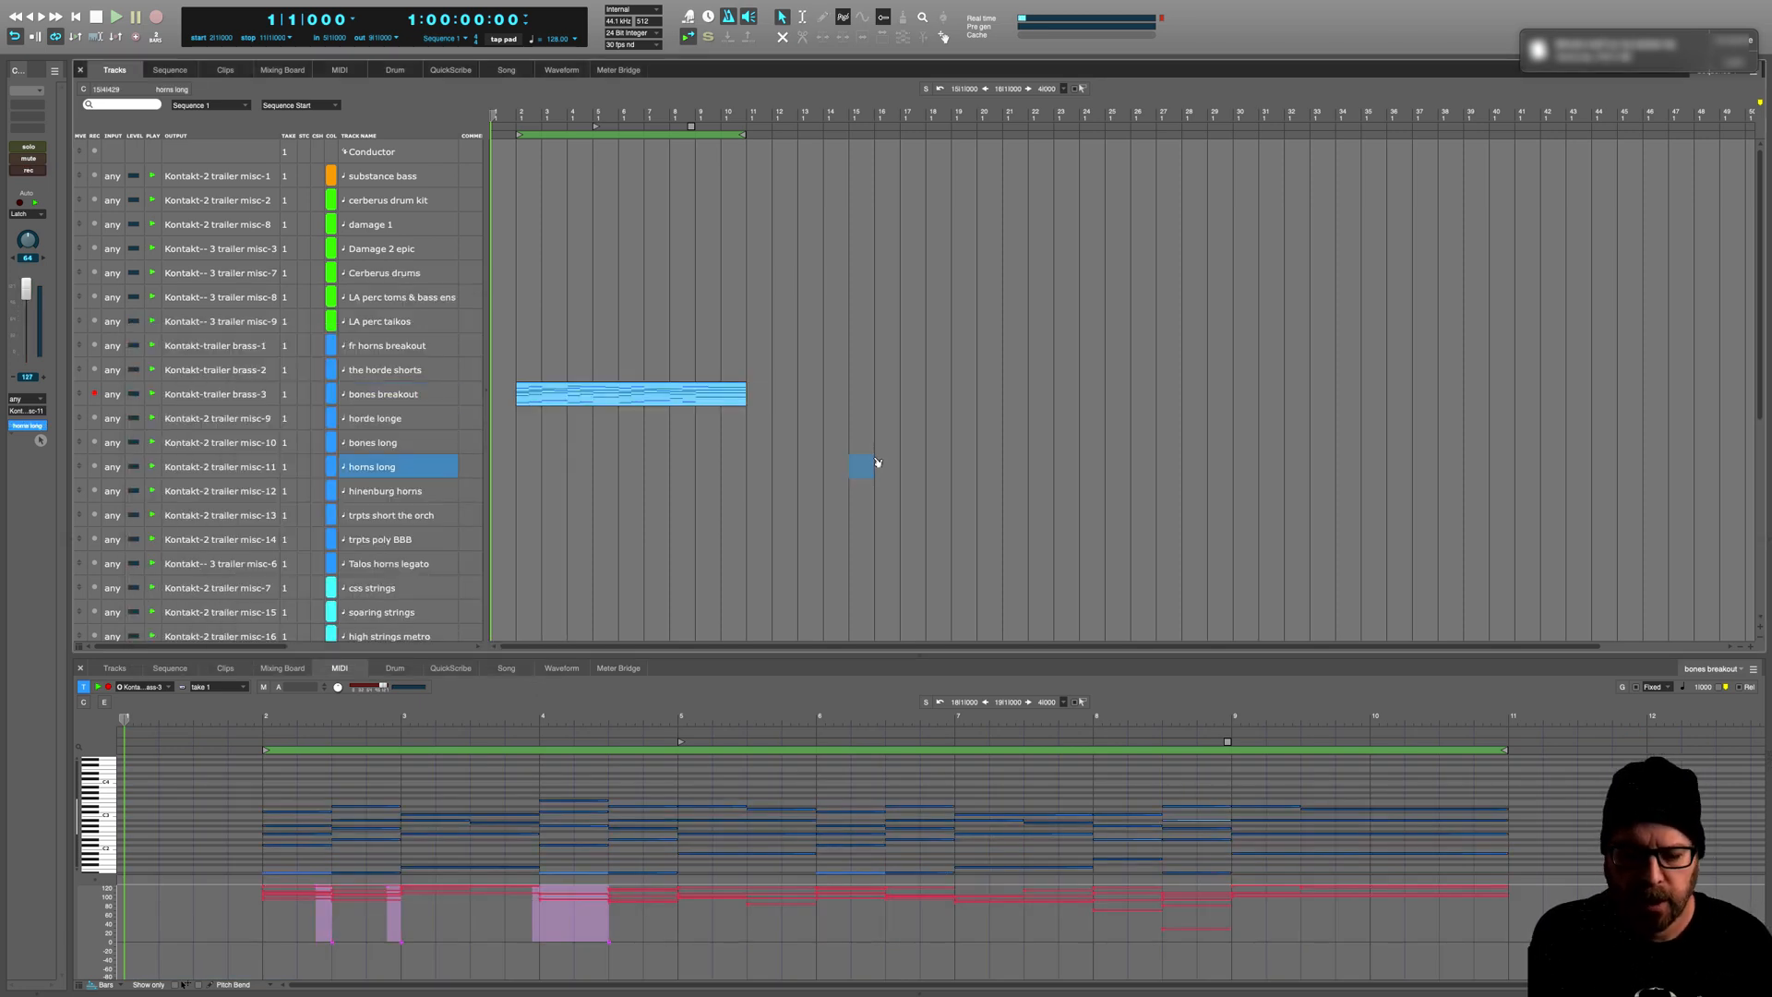
# Step: Play back the quantized part and remove the sustain pedal hold starting just before measure 4
pyautogui.press('space')
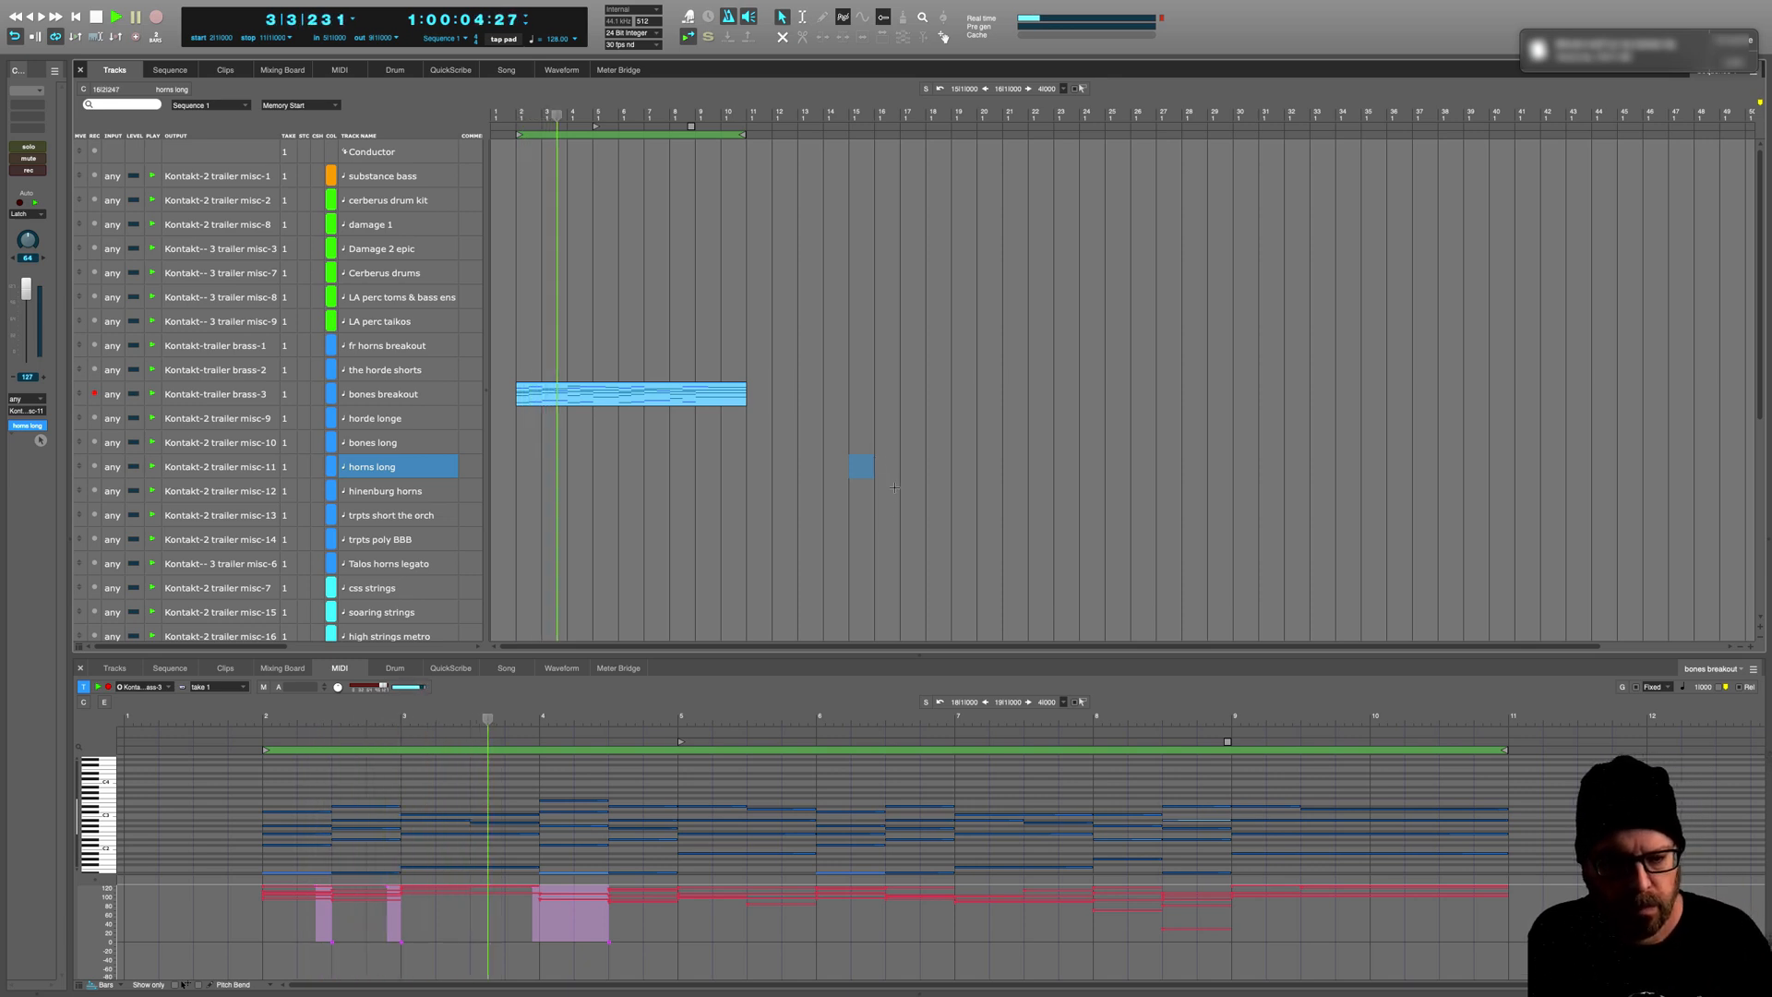
pyautogui.press('space')
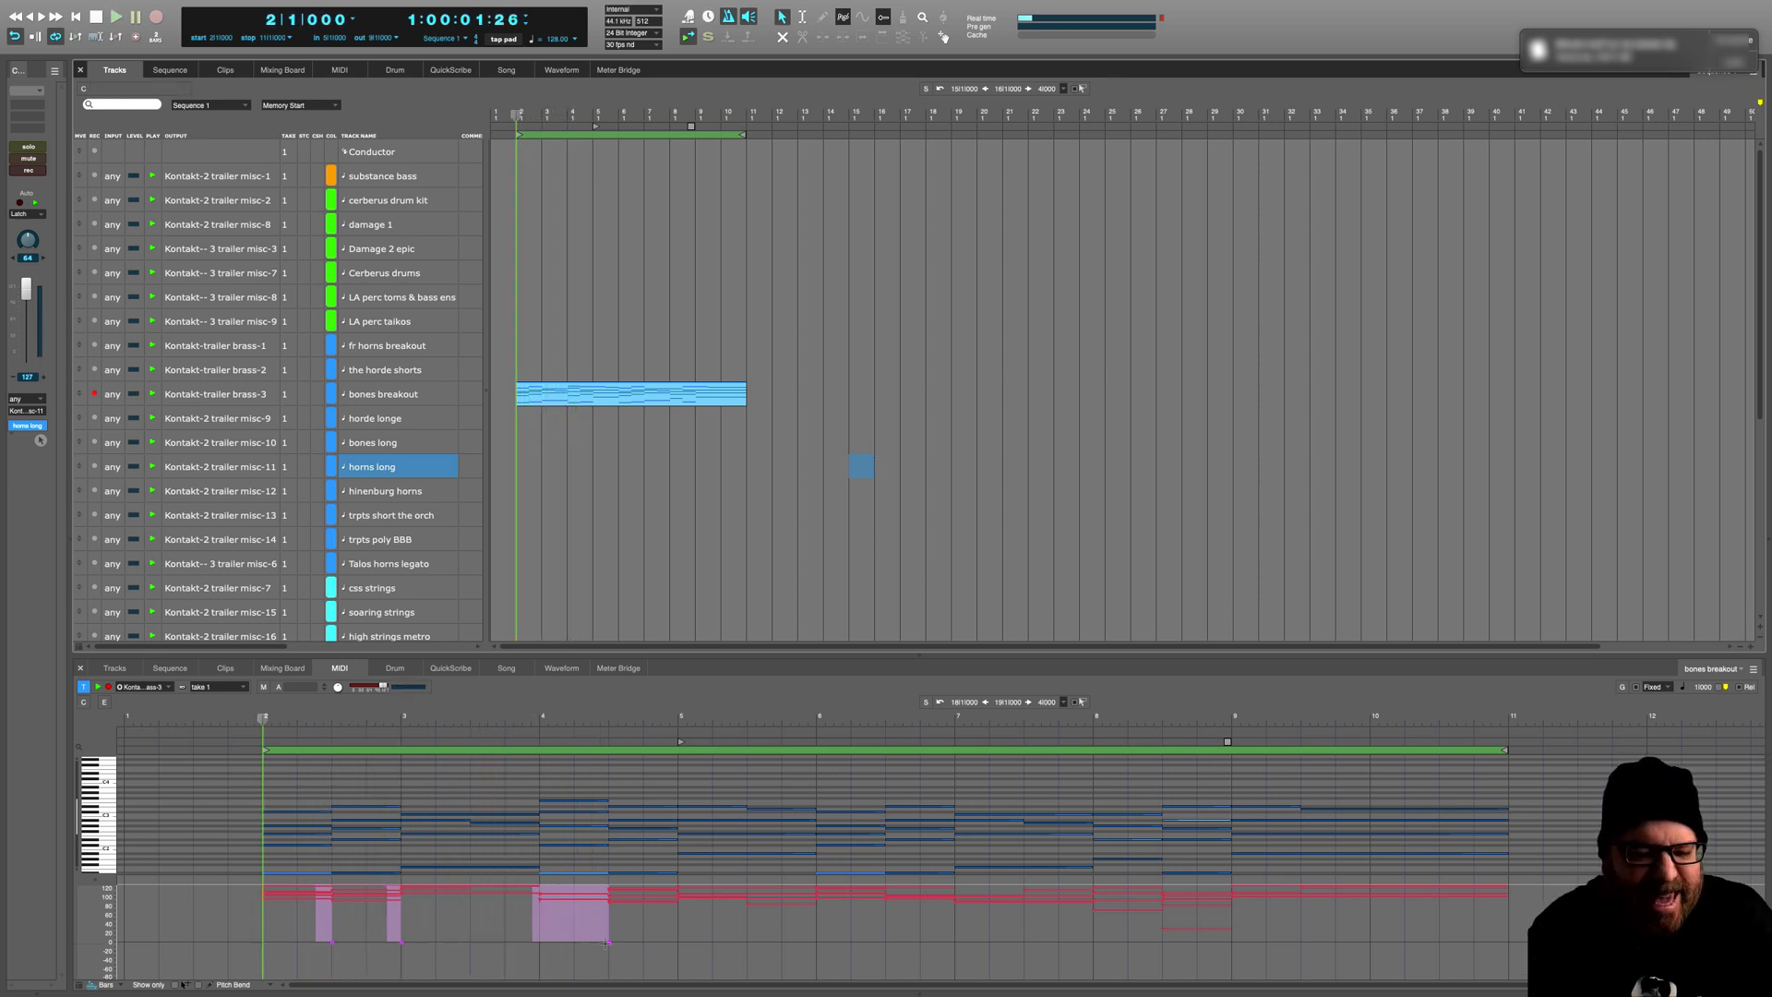
pyautogui.click(606, 942)
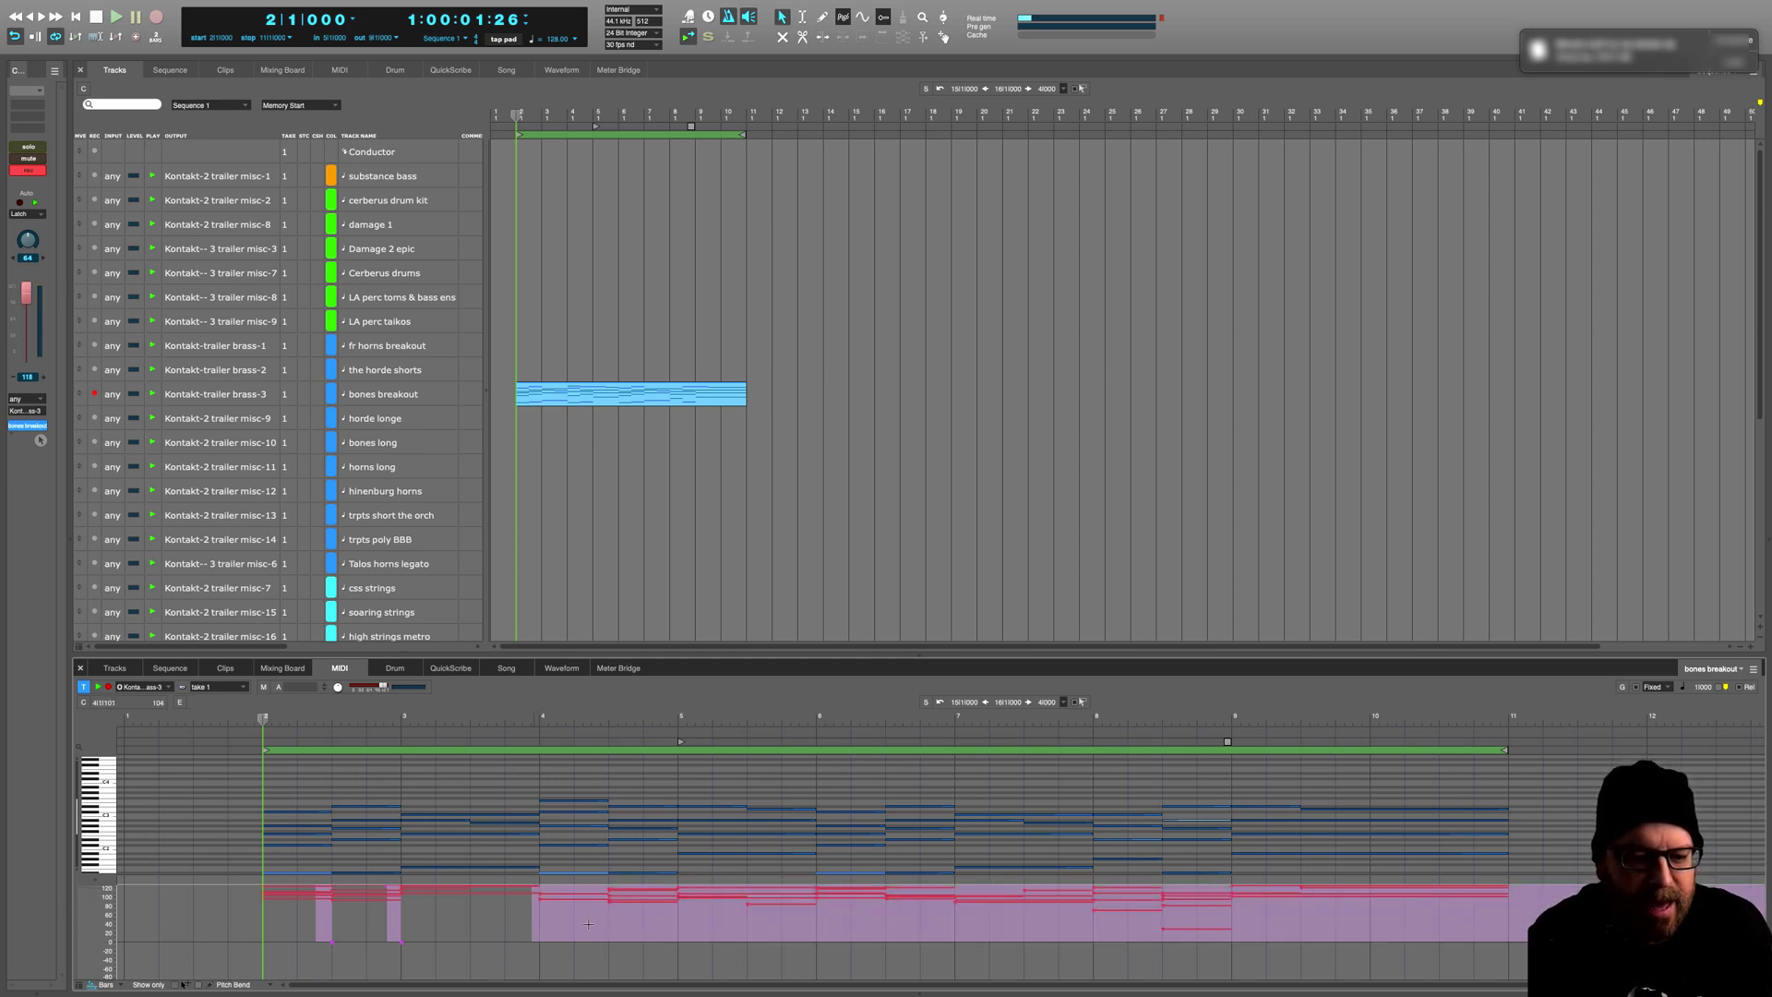
pyautogui.moveTo(535, 923); pyautogui.dragTo(608, 923)
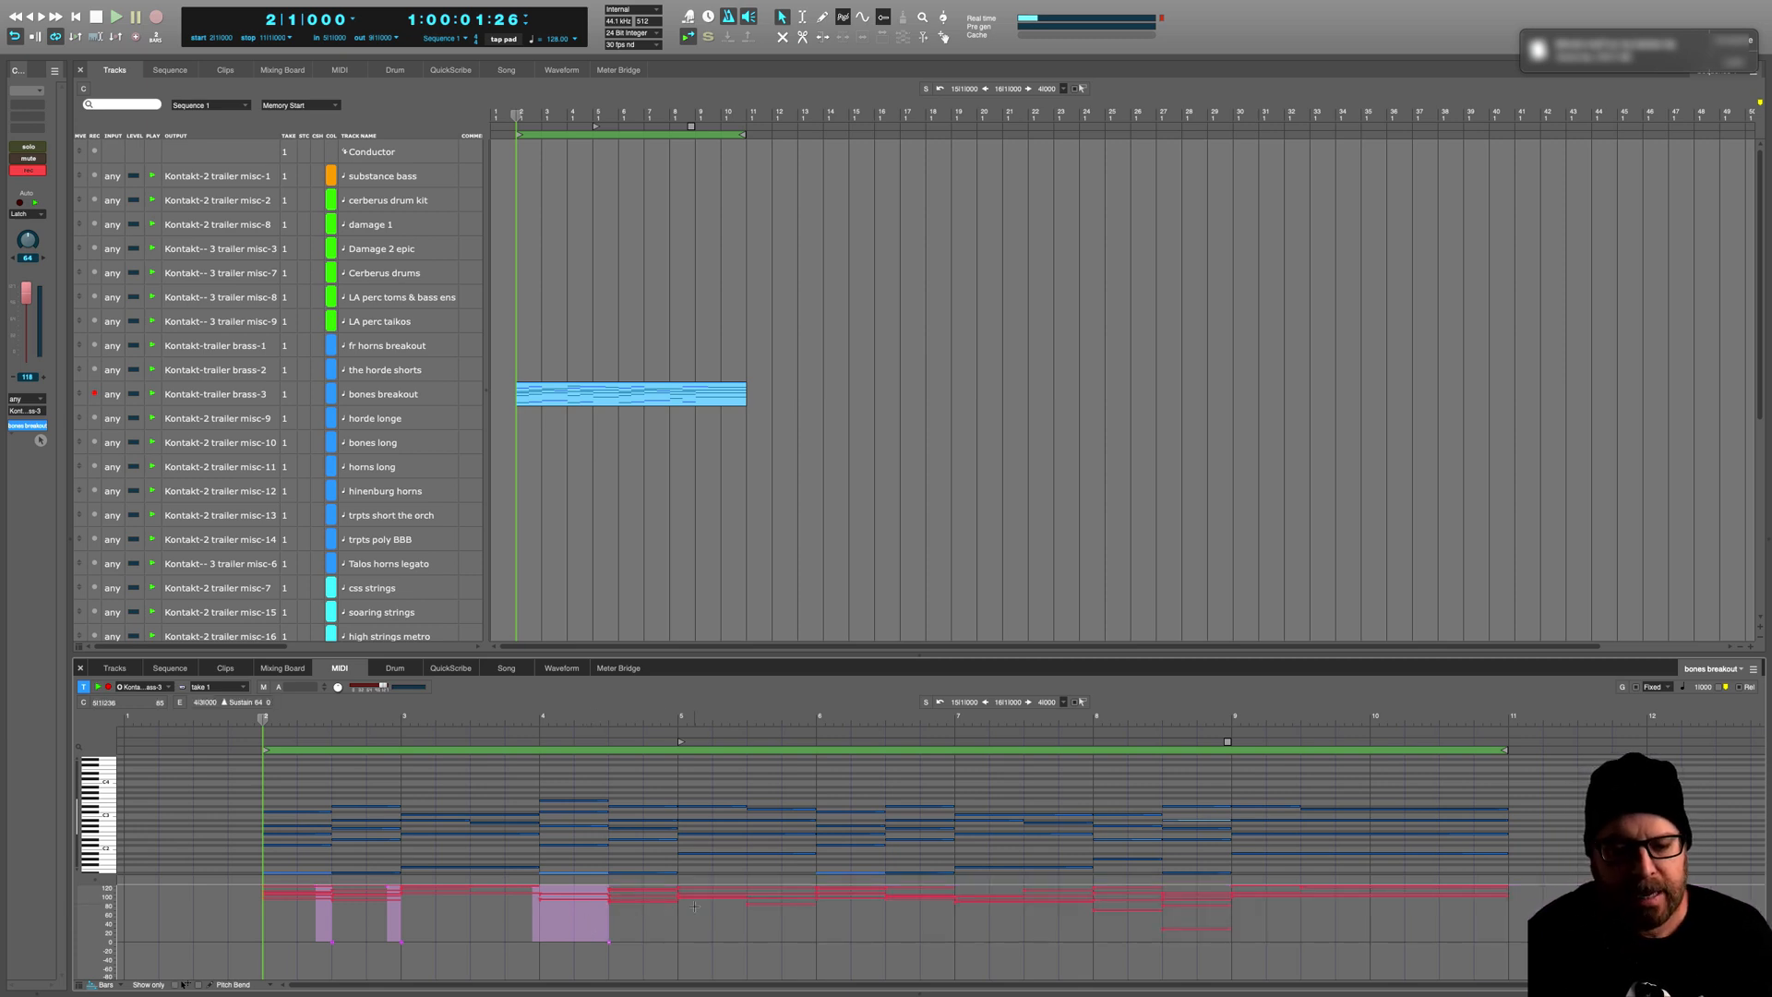
pyautogui.click(526, 939)
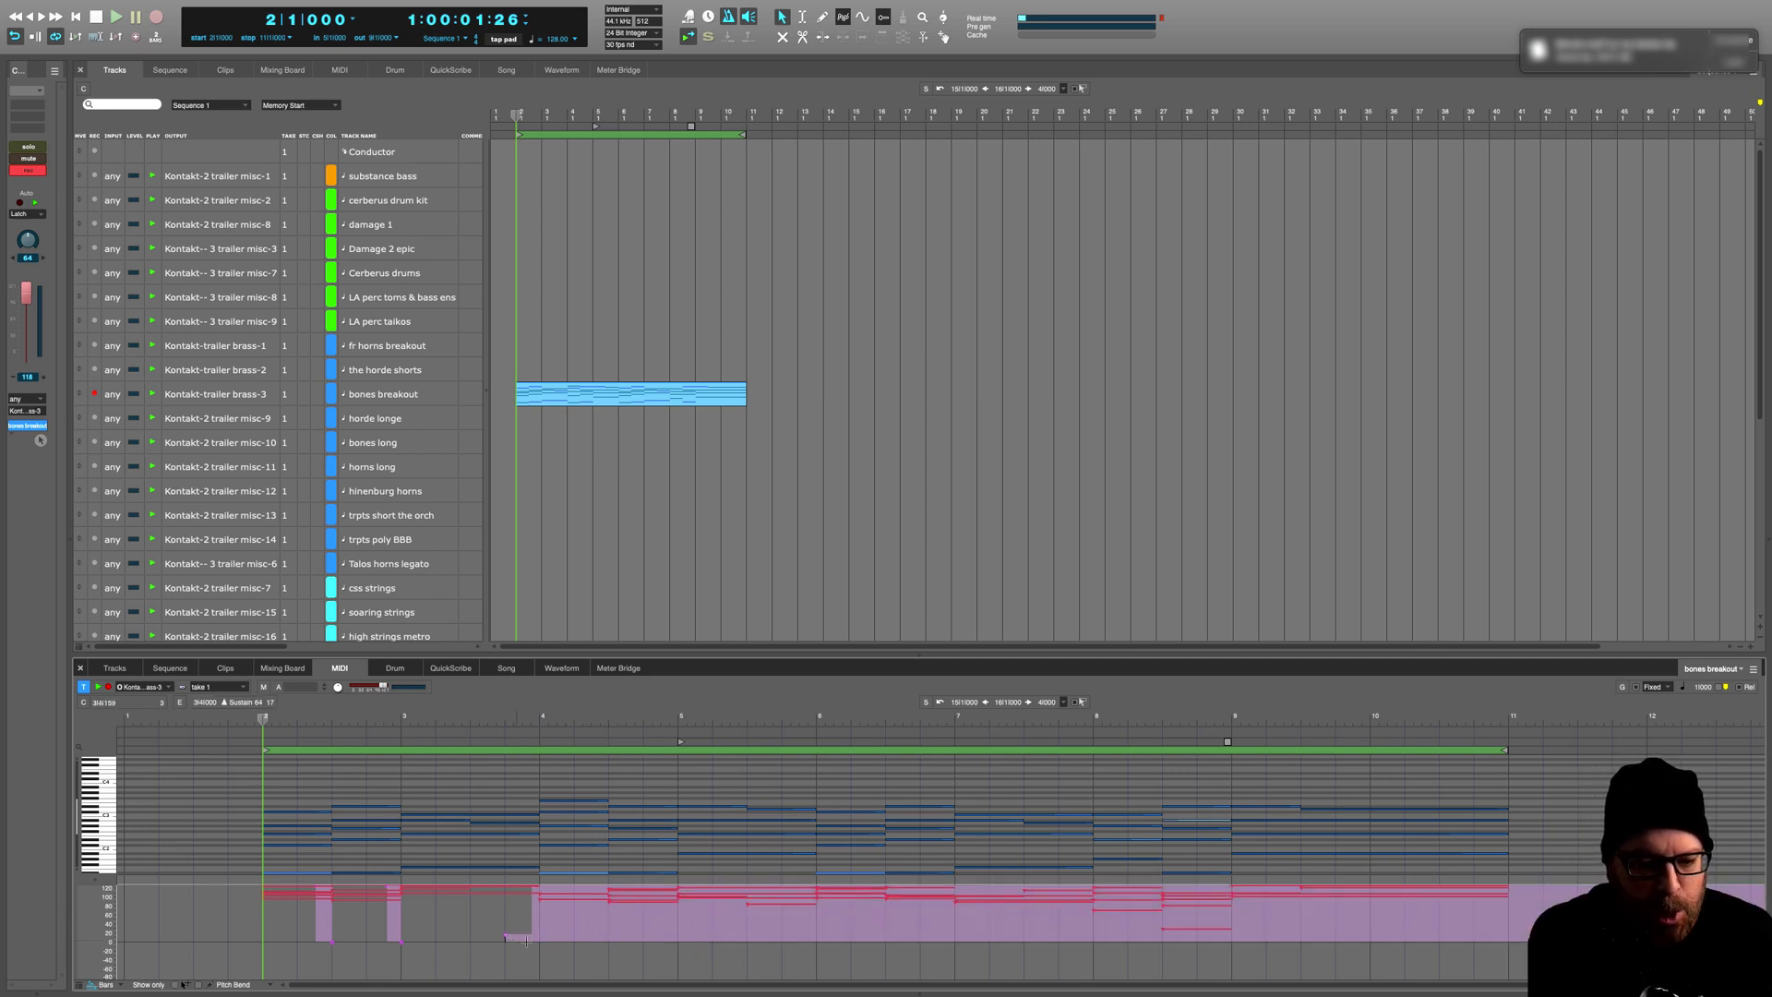
# Step: Trim the ends of all bones breakout notes slightly and play the part back
pyautogui.press('super+a')
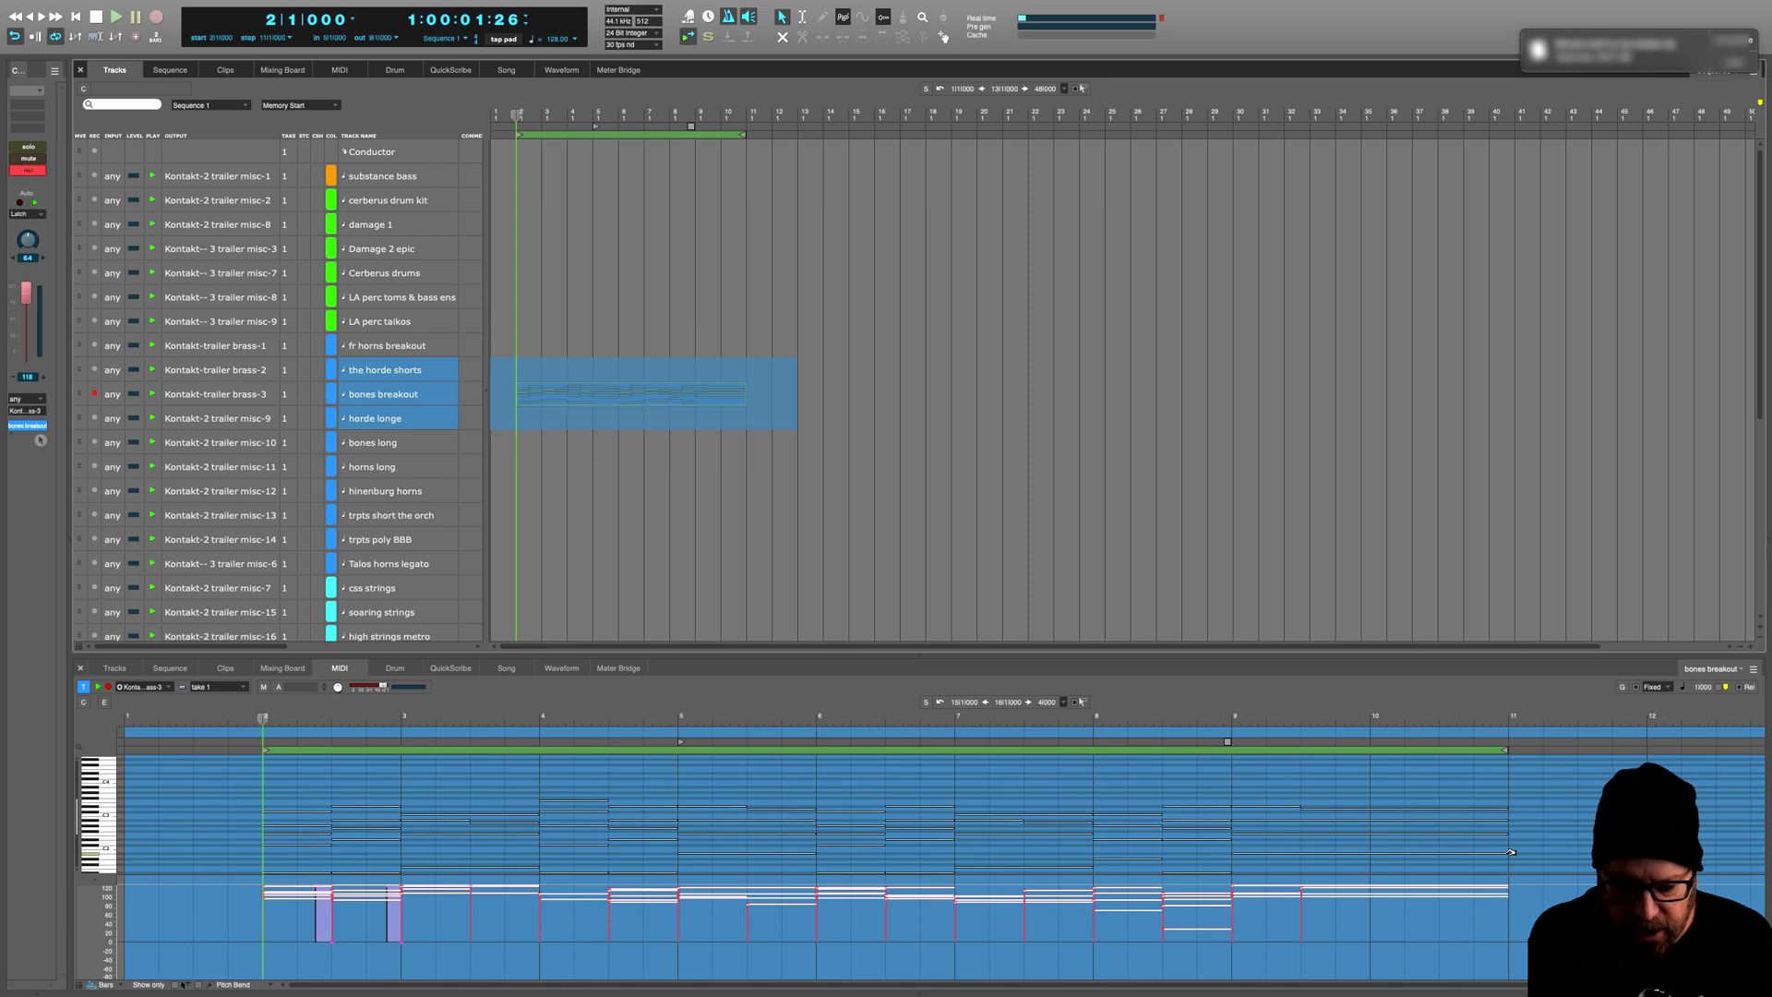
pyautogui.click(1553, 859)
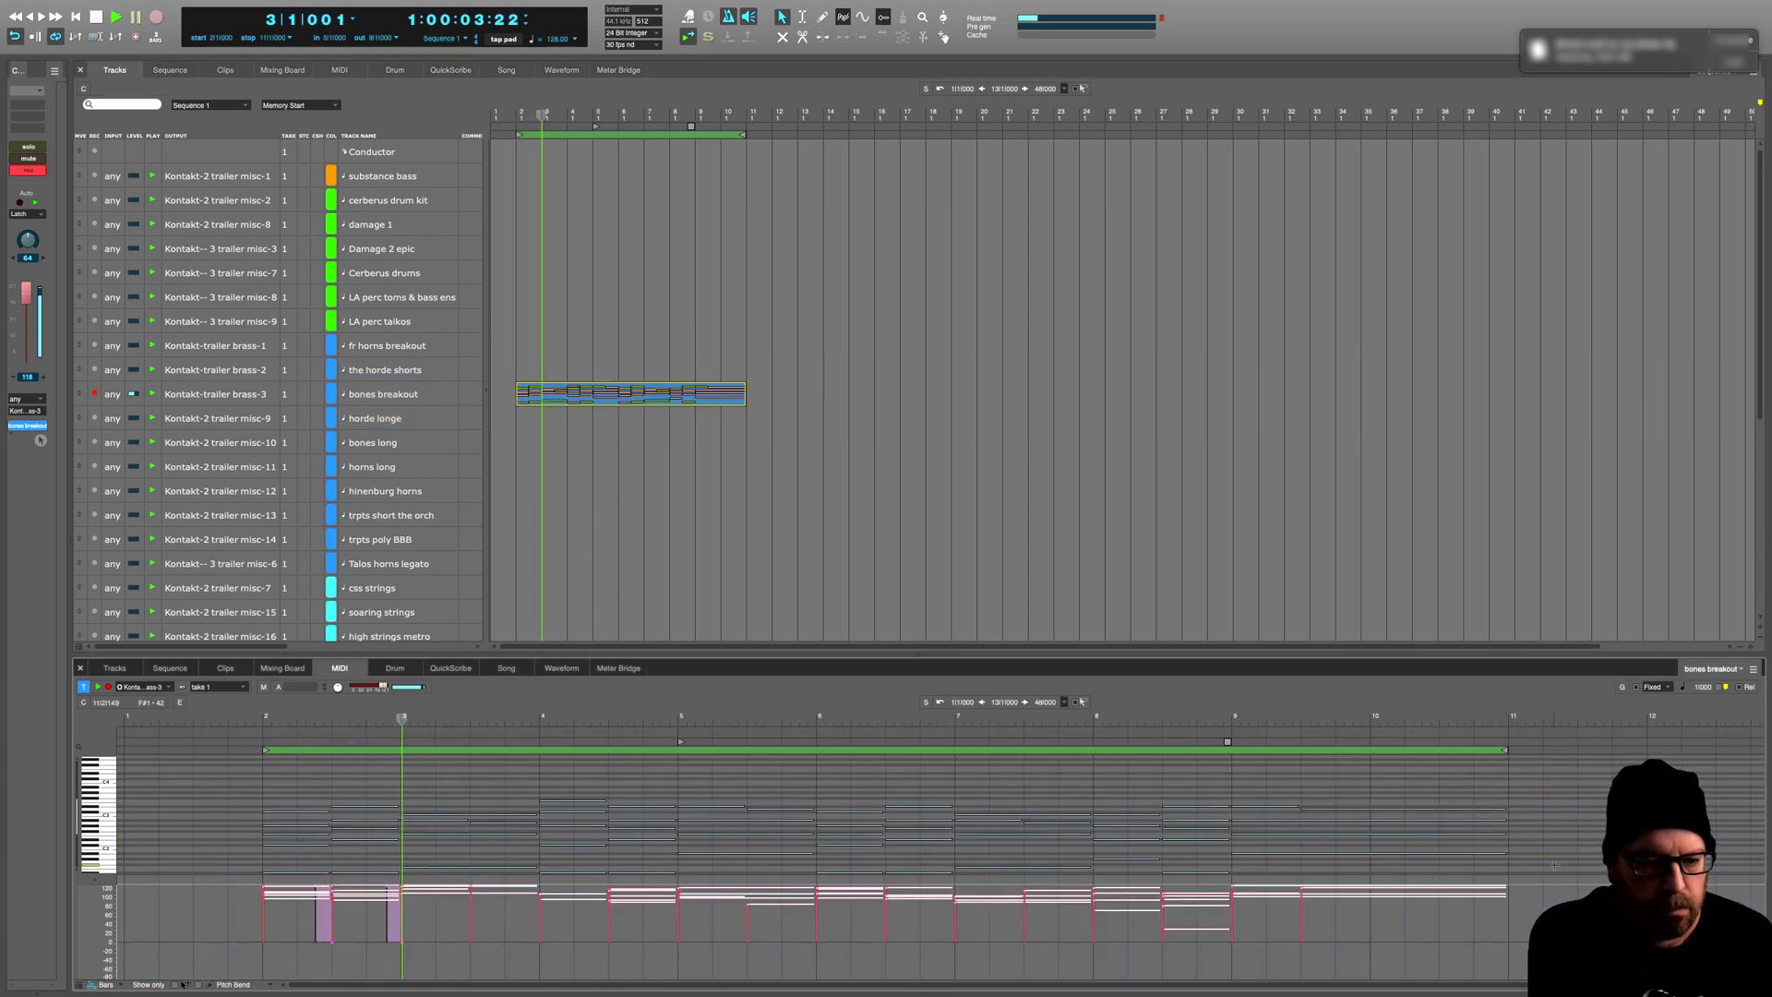
pyautogui.press('space')
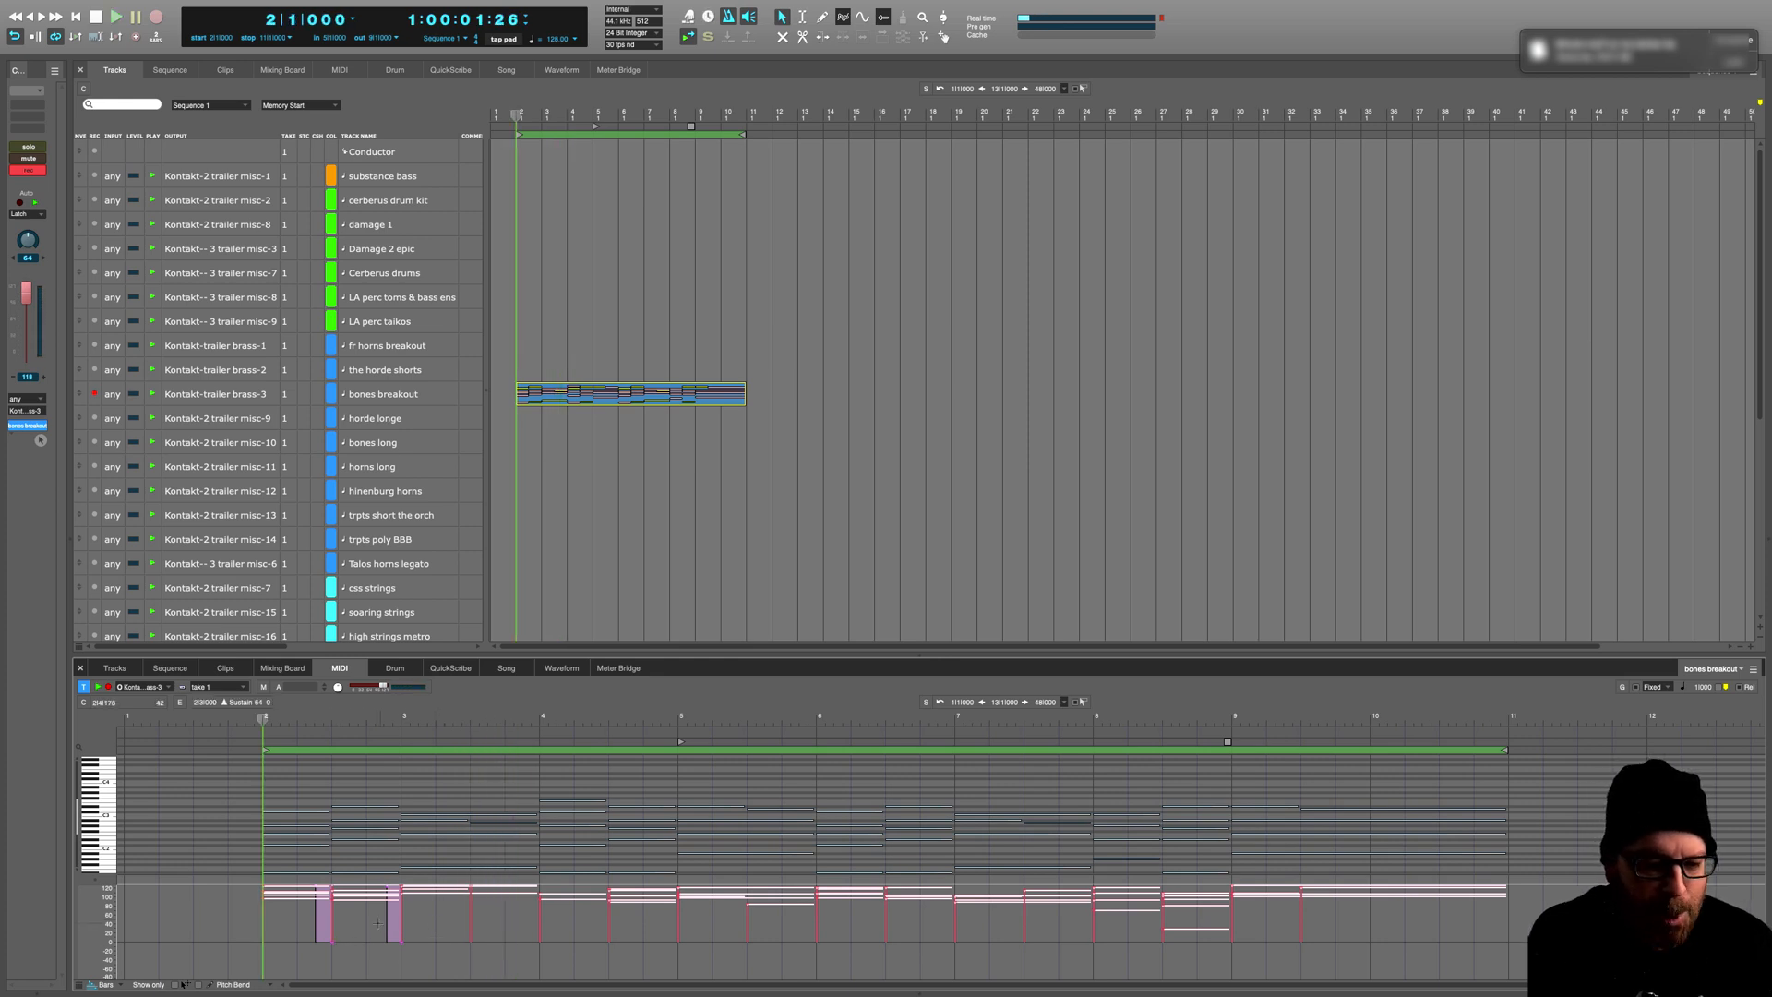
# Step: Delete the two remaining sustain pedal holds in measure 2 of bones breakout and play the part back
pyautogui.press('super+a')
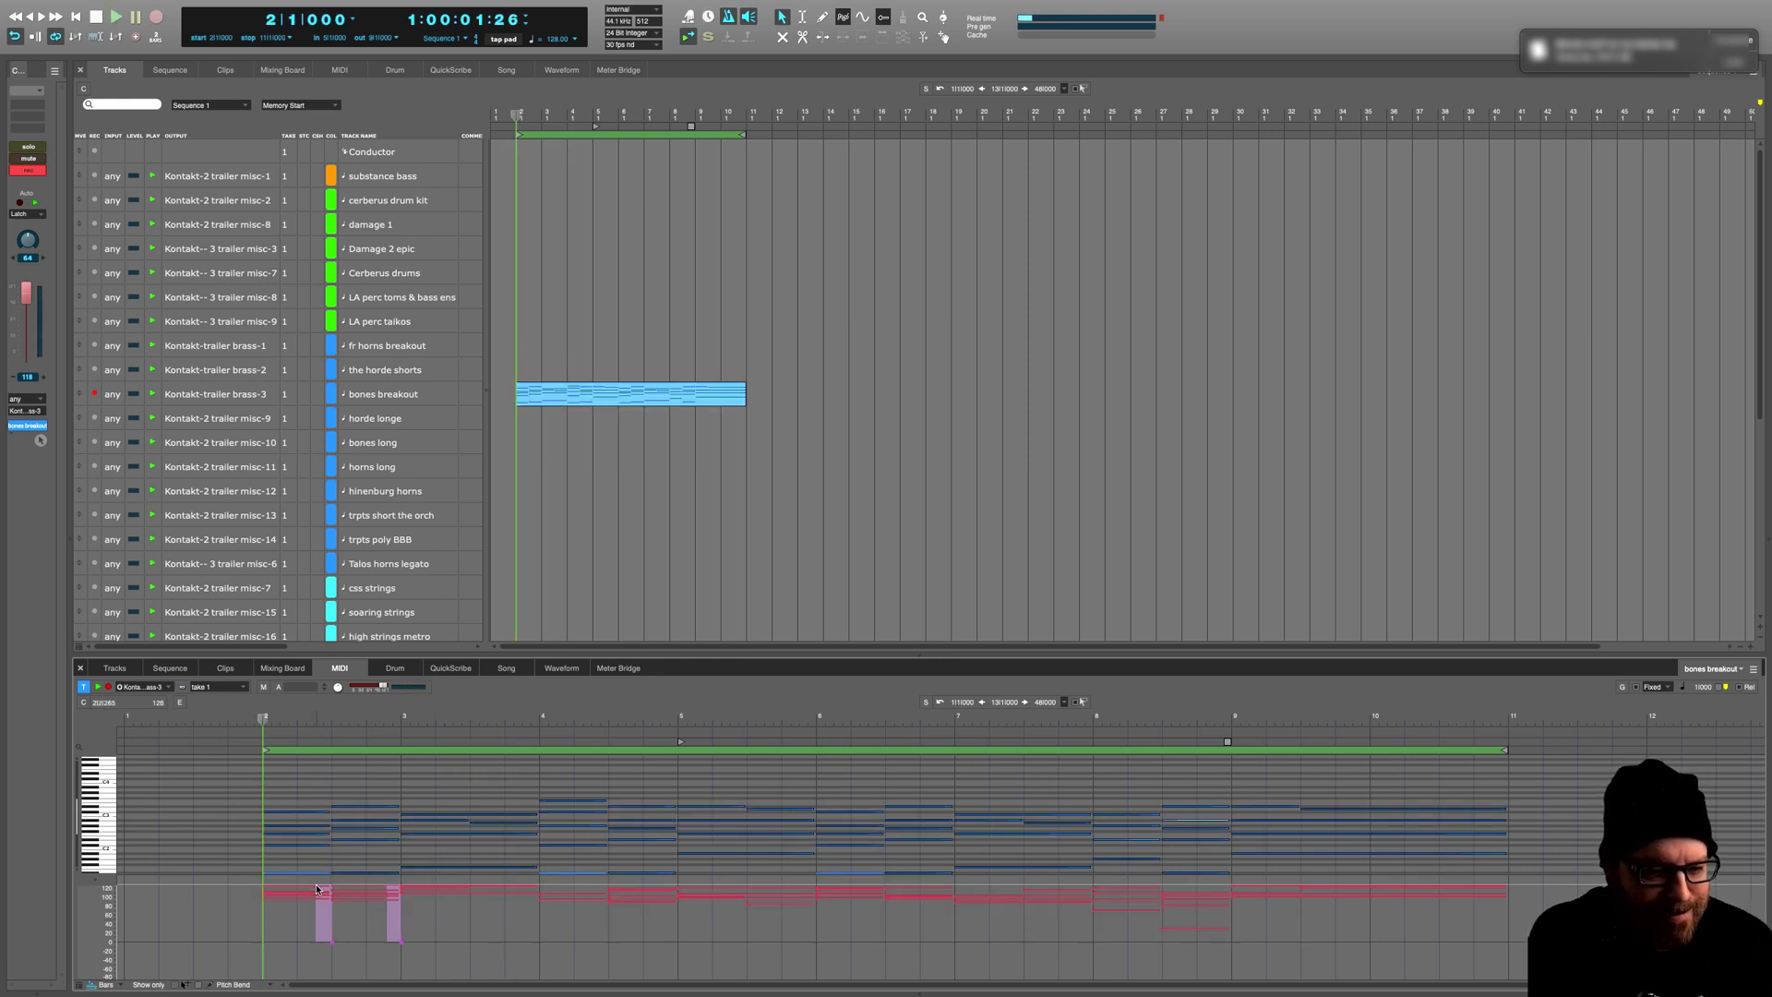
pyautogui.press('space')
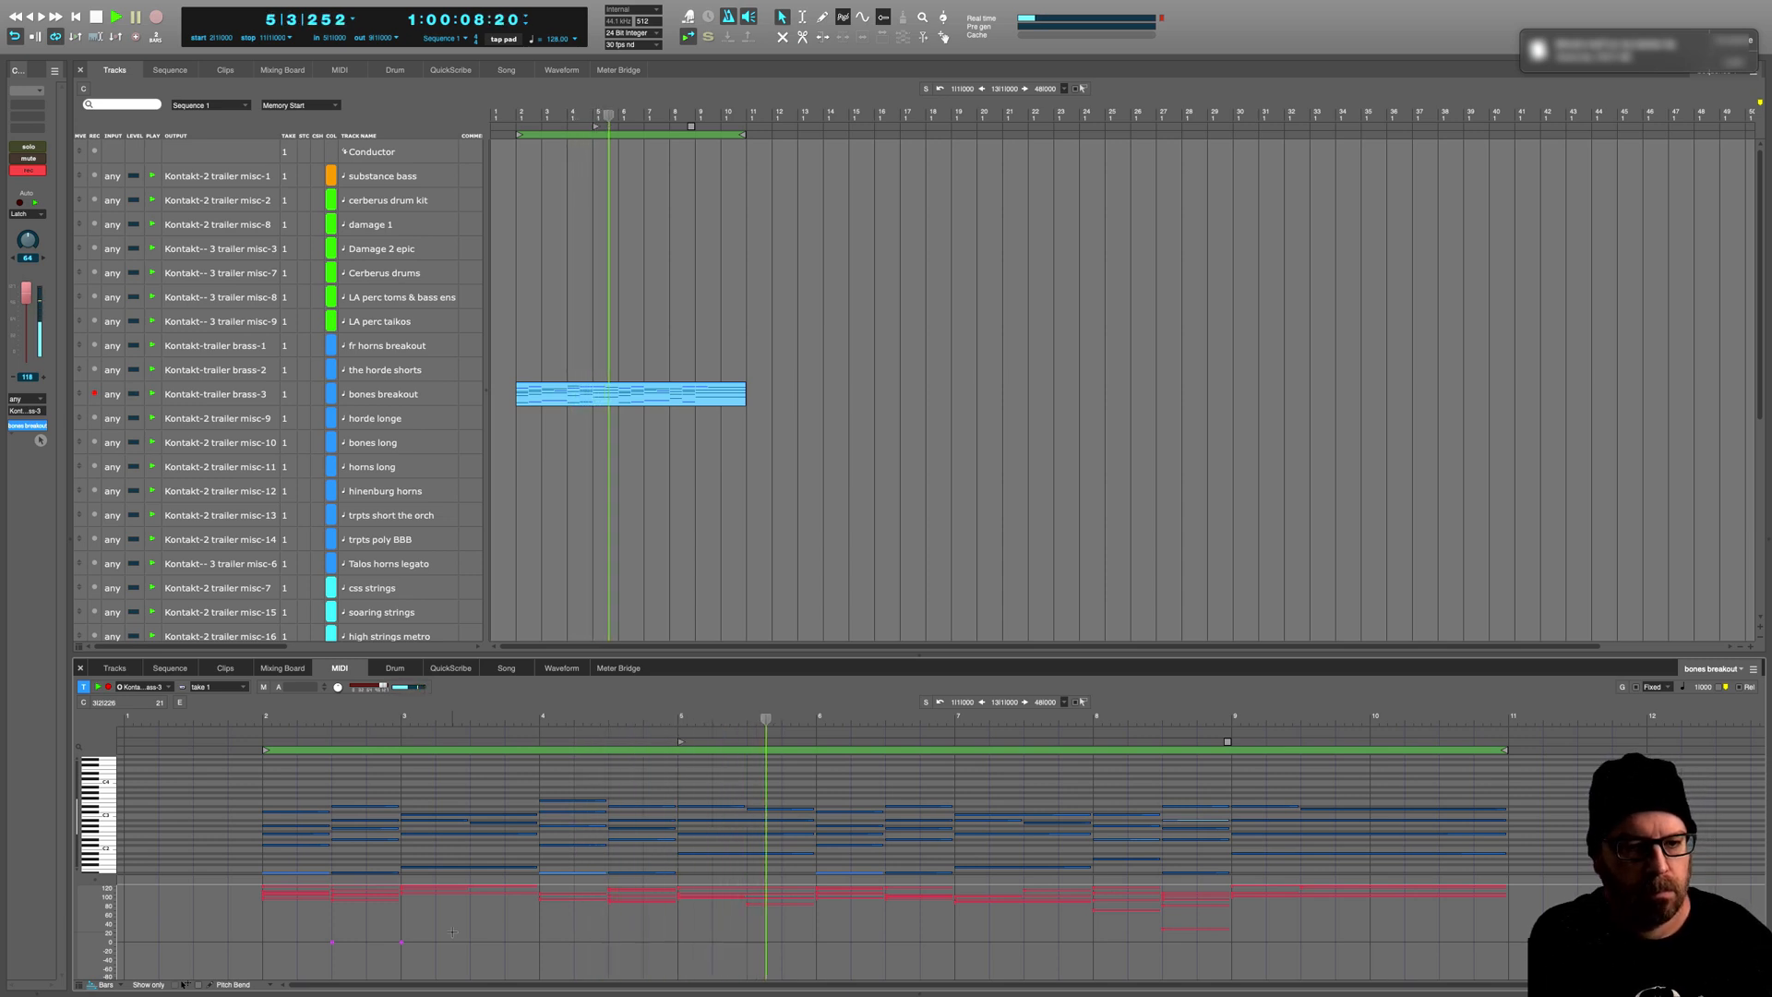
pyautogui.press('space')
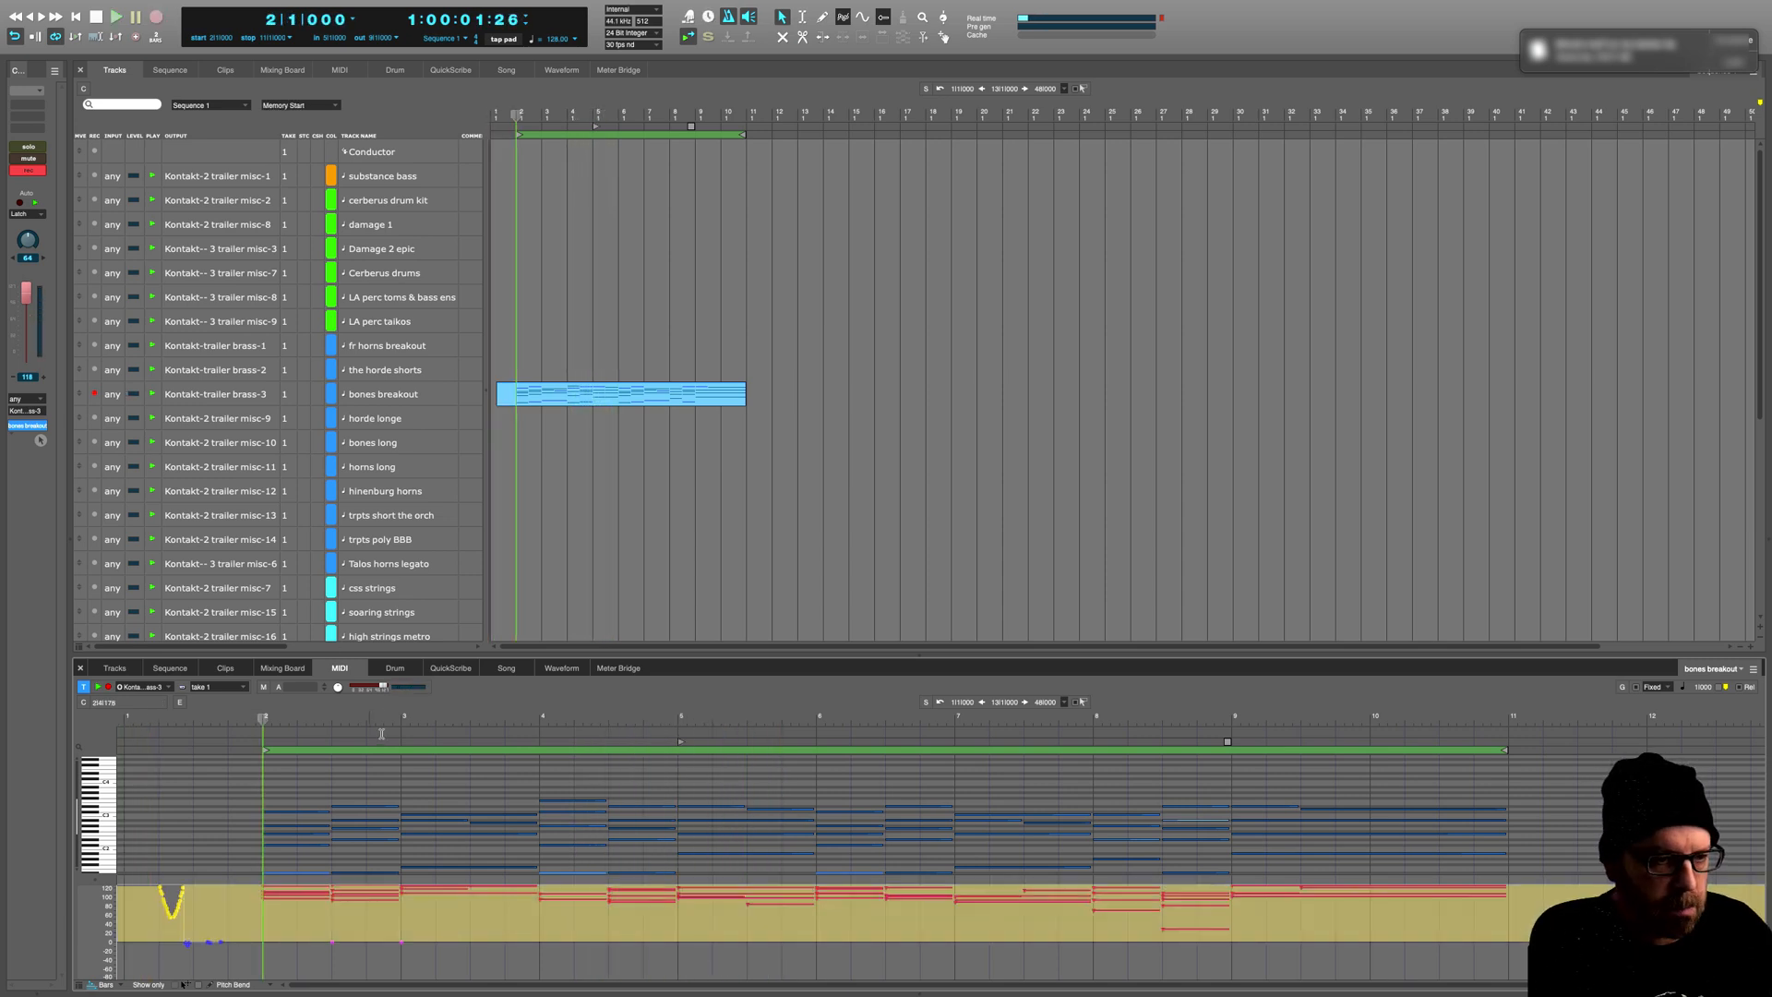
# Step: Move record arming from the bones breakout track to horde longe, playing back the looped part in between
pyautogui.click(94, 394)
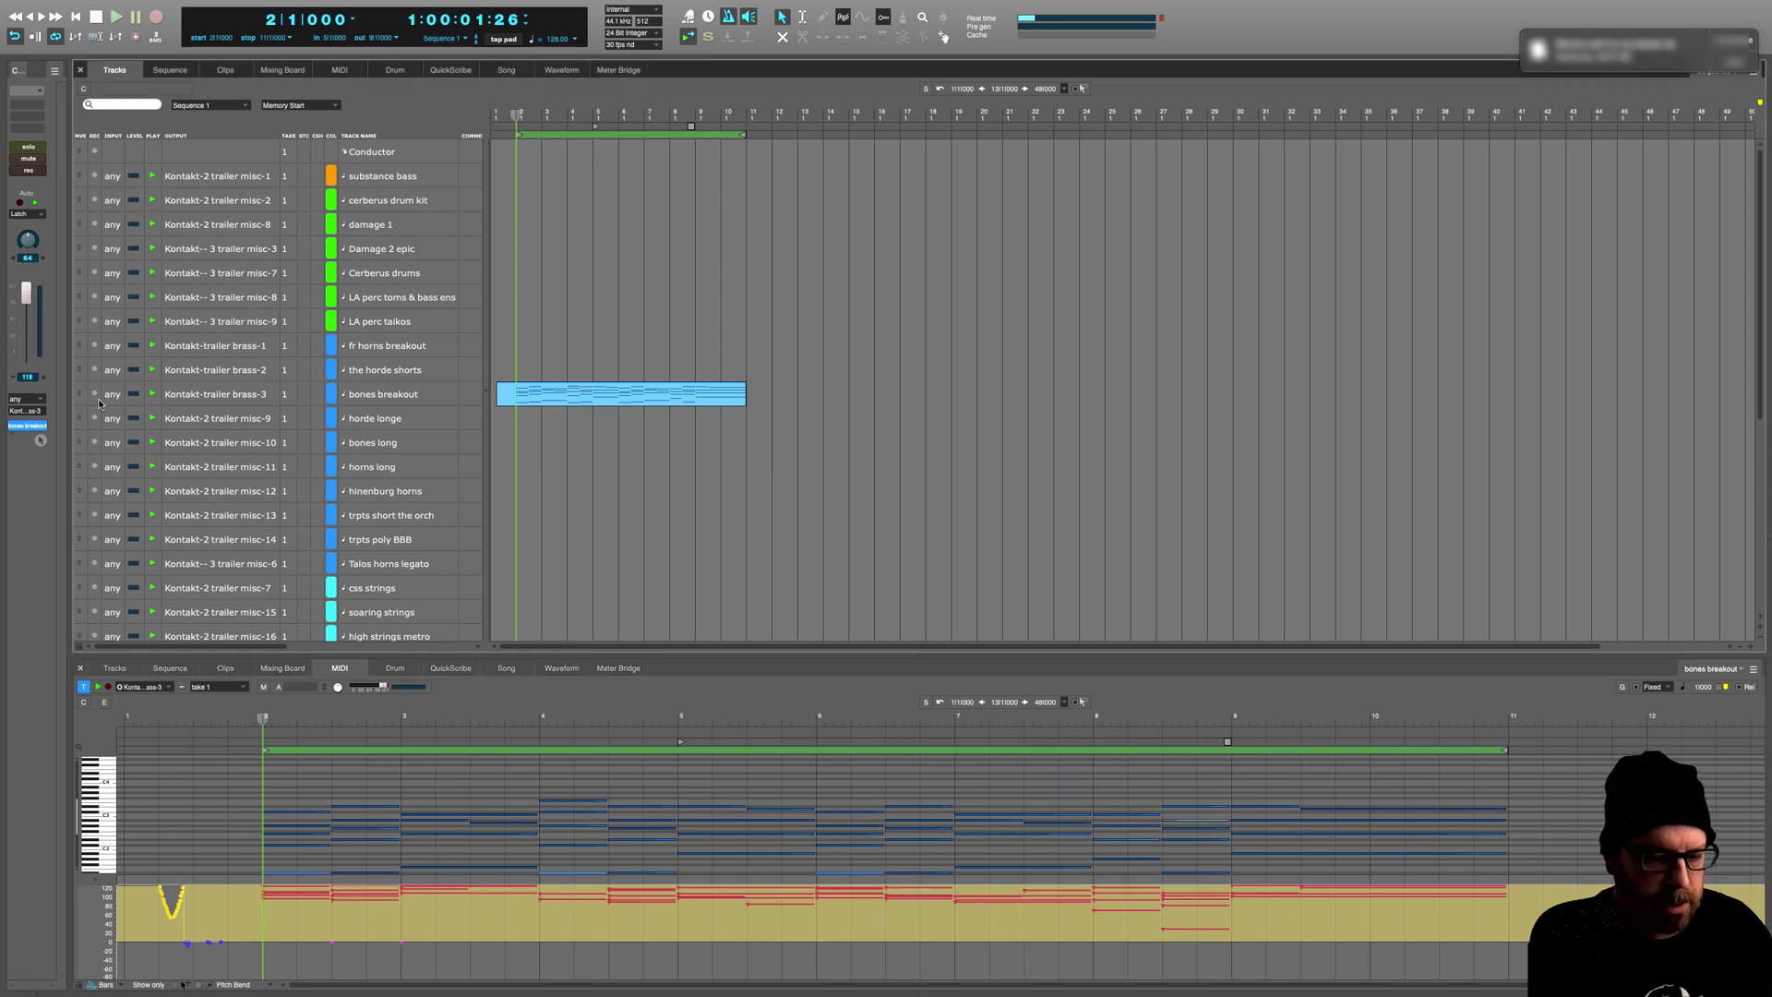
pyautogui.click(94, 394)
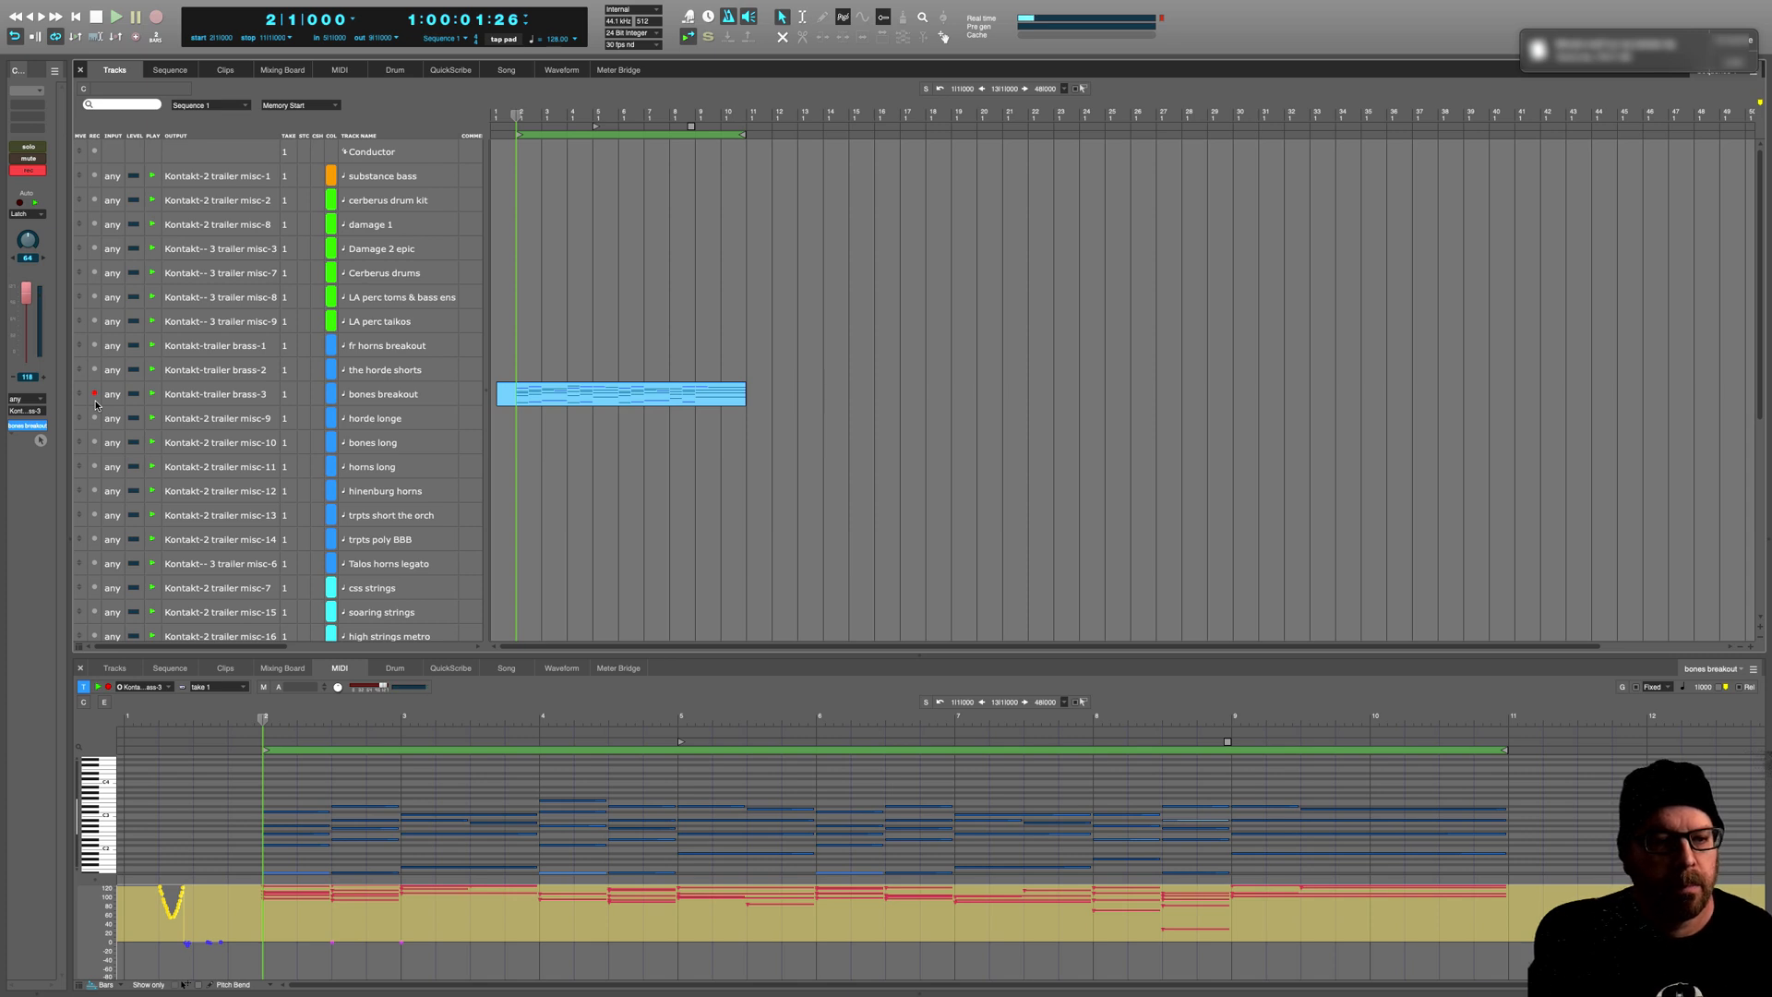
pyautogui.click(94, 395)
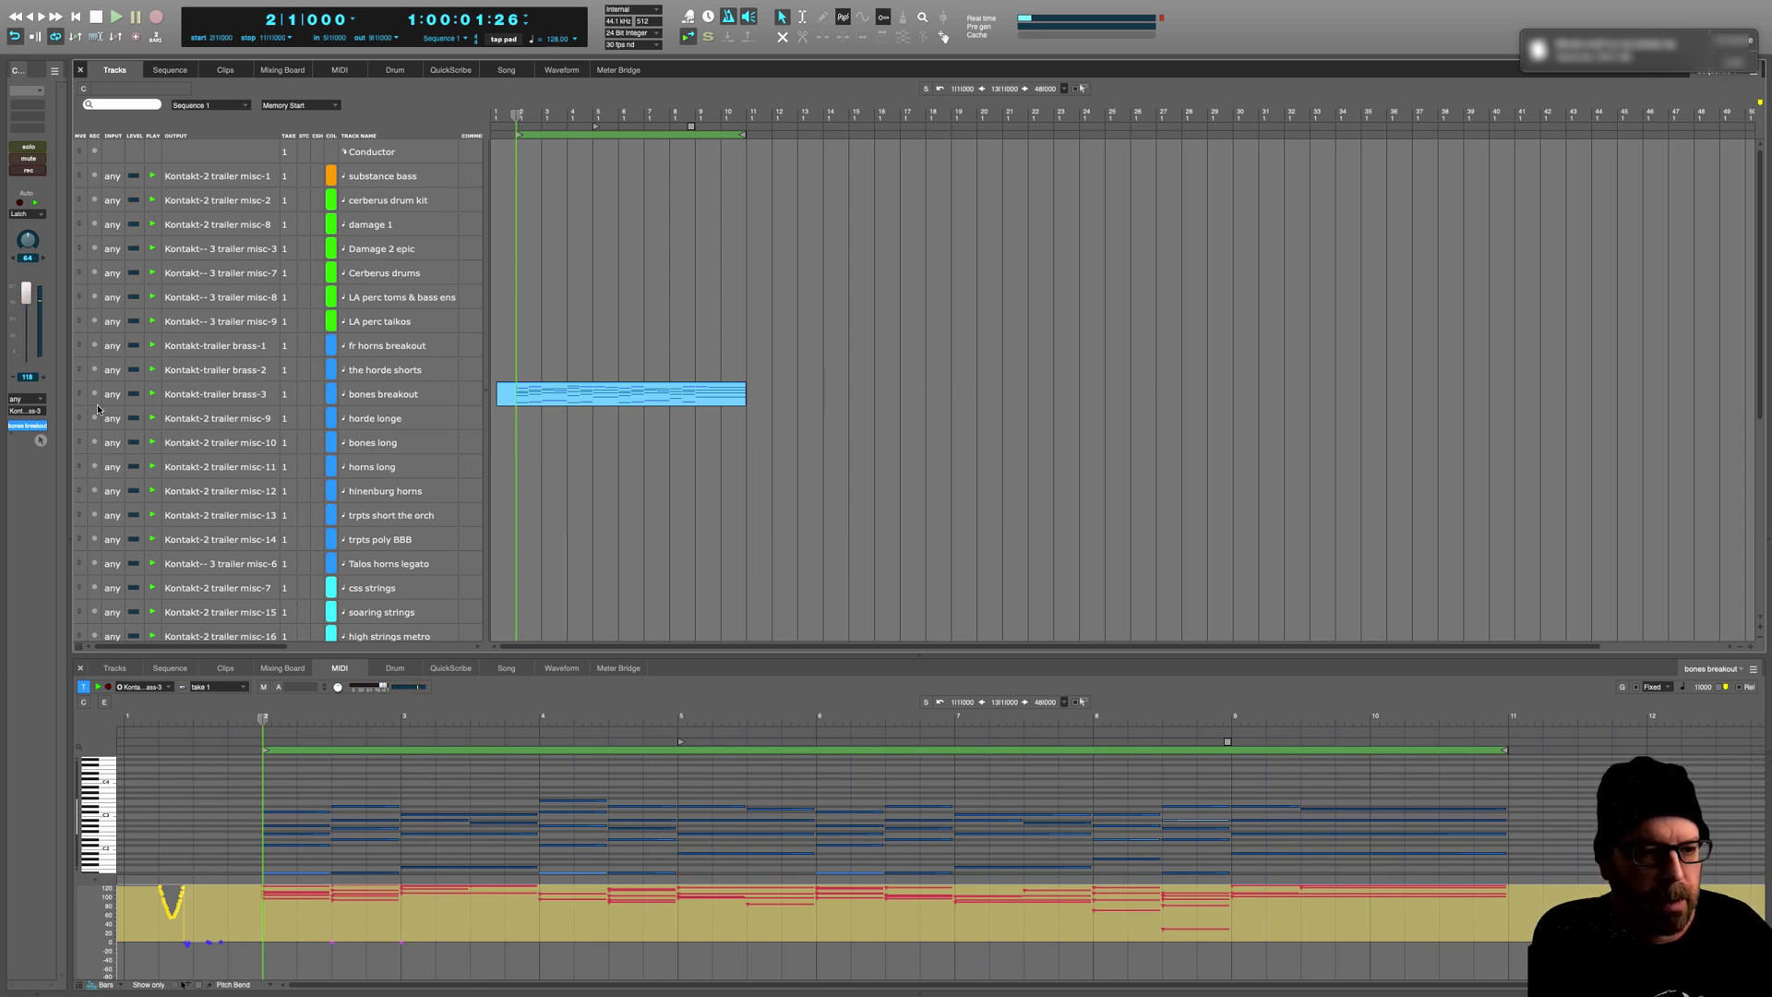
pyautogui.press('space')
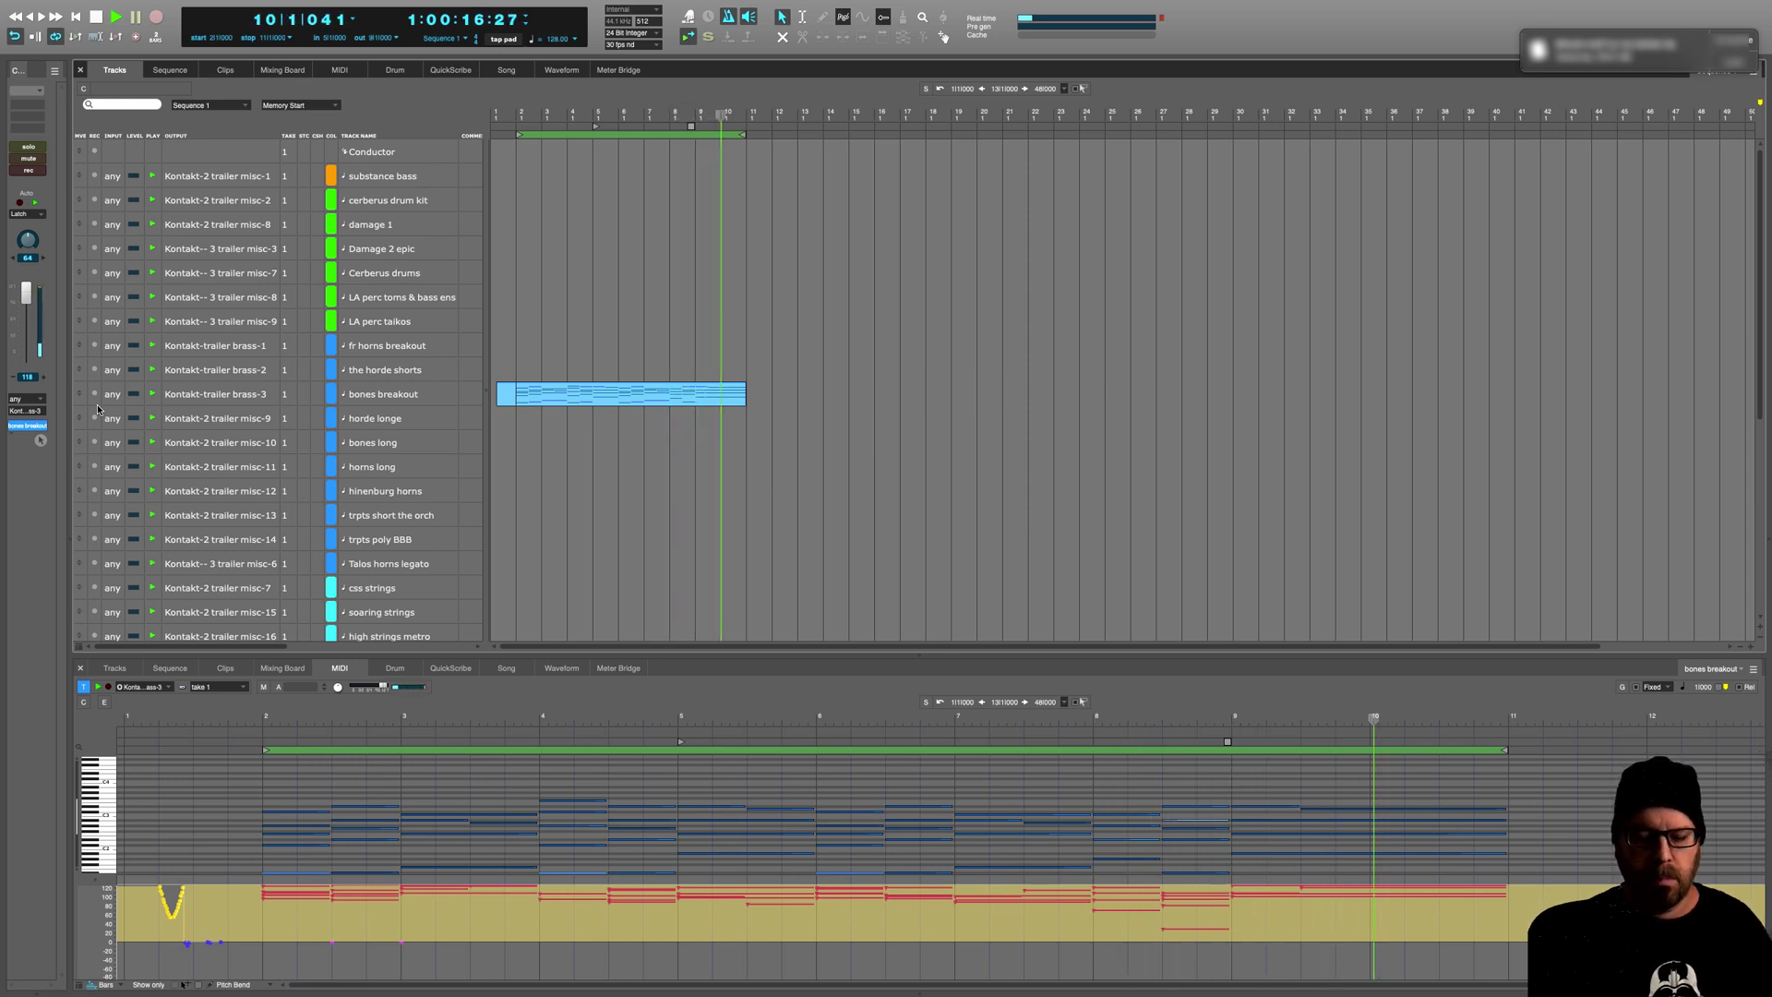
pyautogui.press('space')
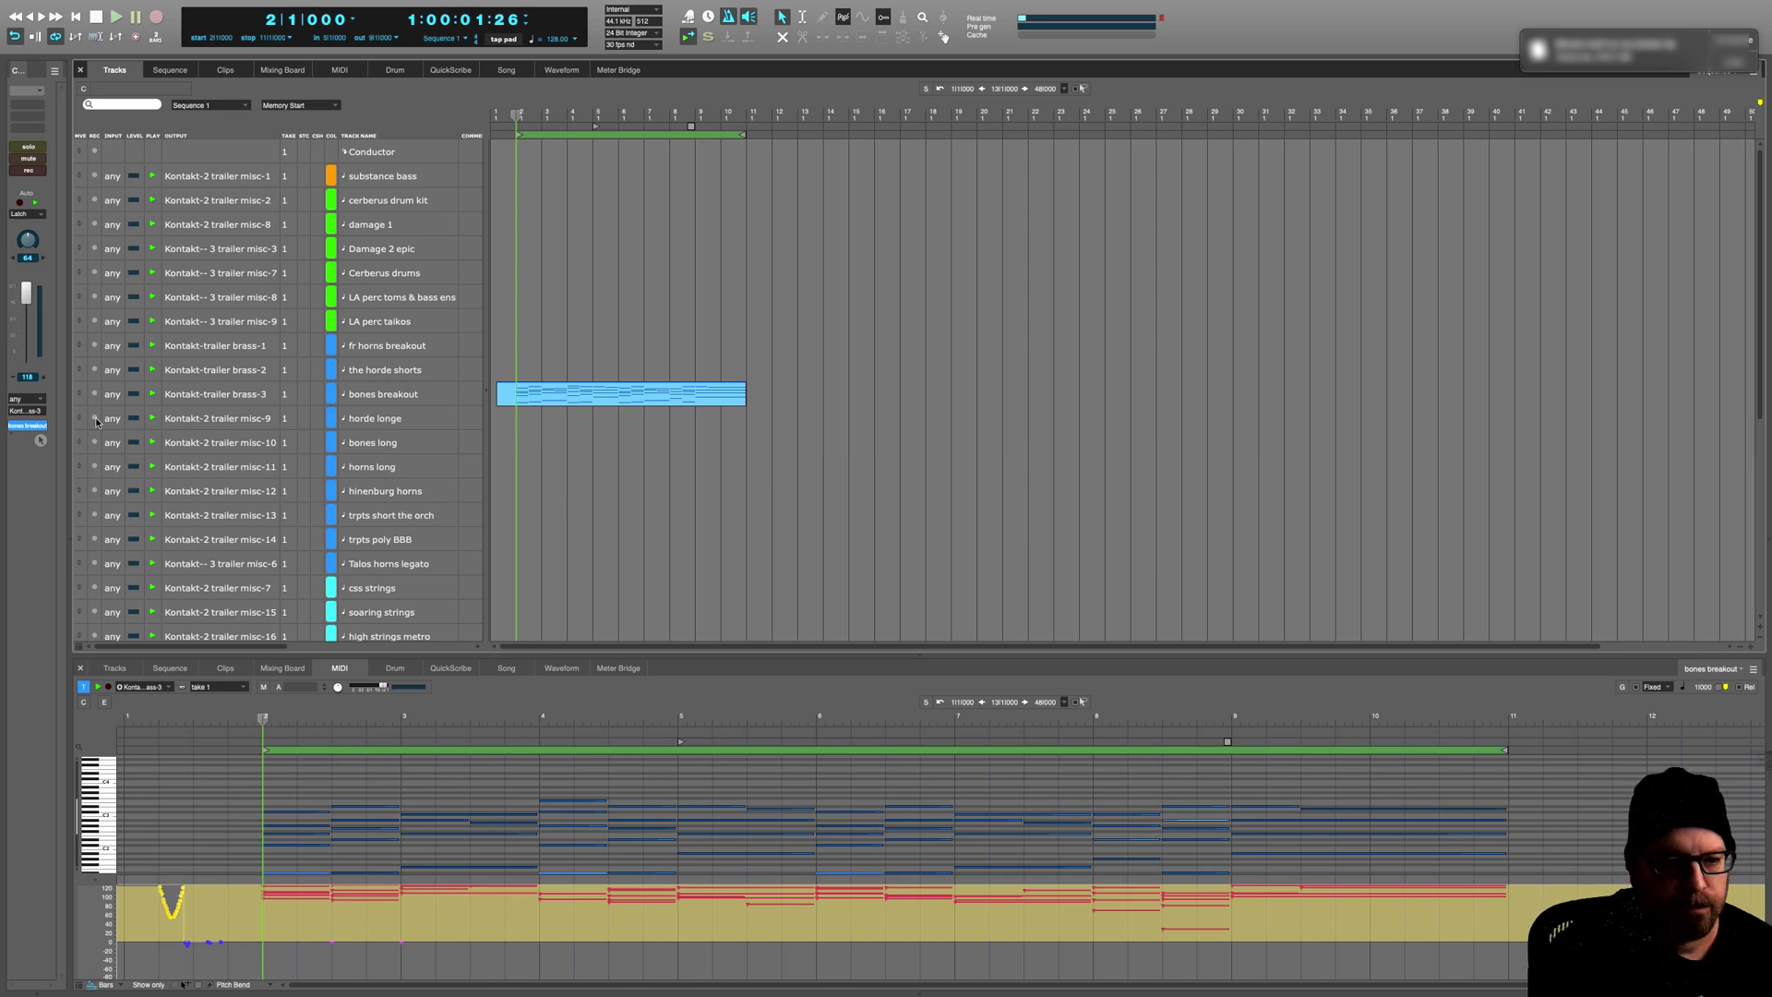
pyautogui.click(95, 418)
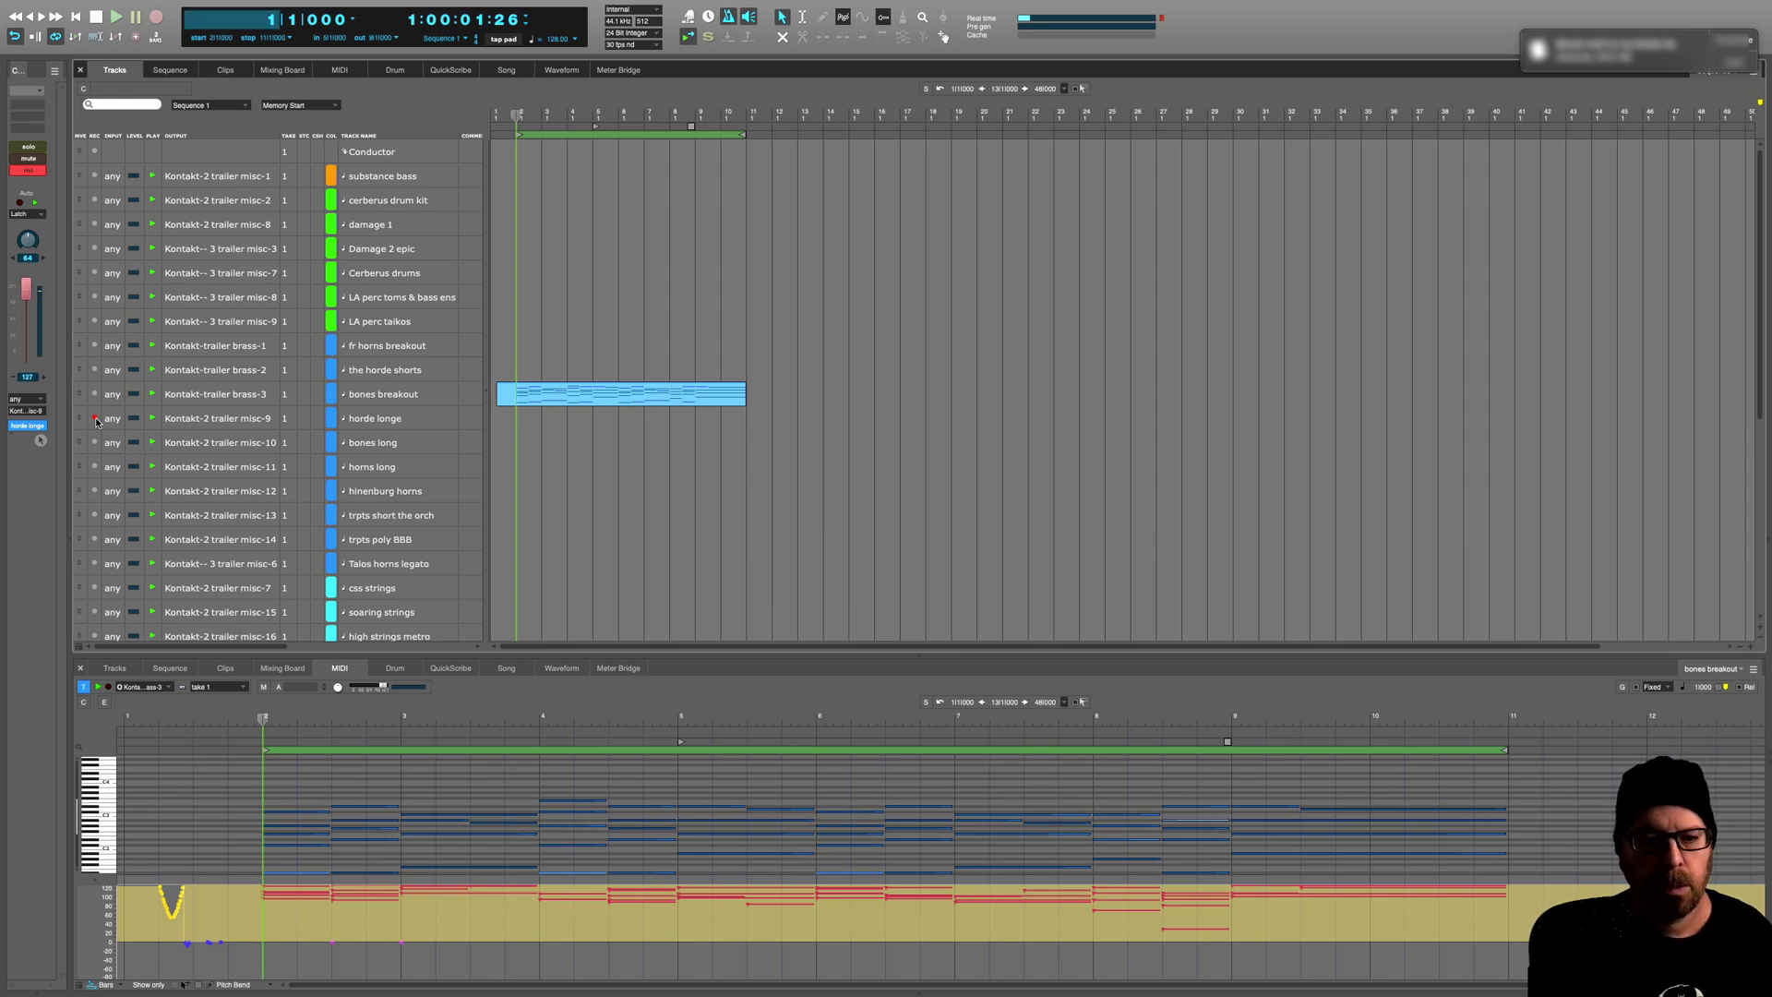
# Step: Record the bass line on horde longe from measure 1 through measure 10, retaking it from the start
pyautogui.press('Return')
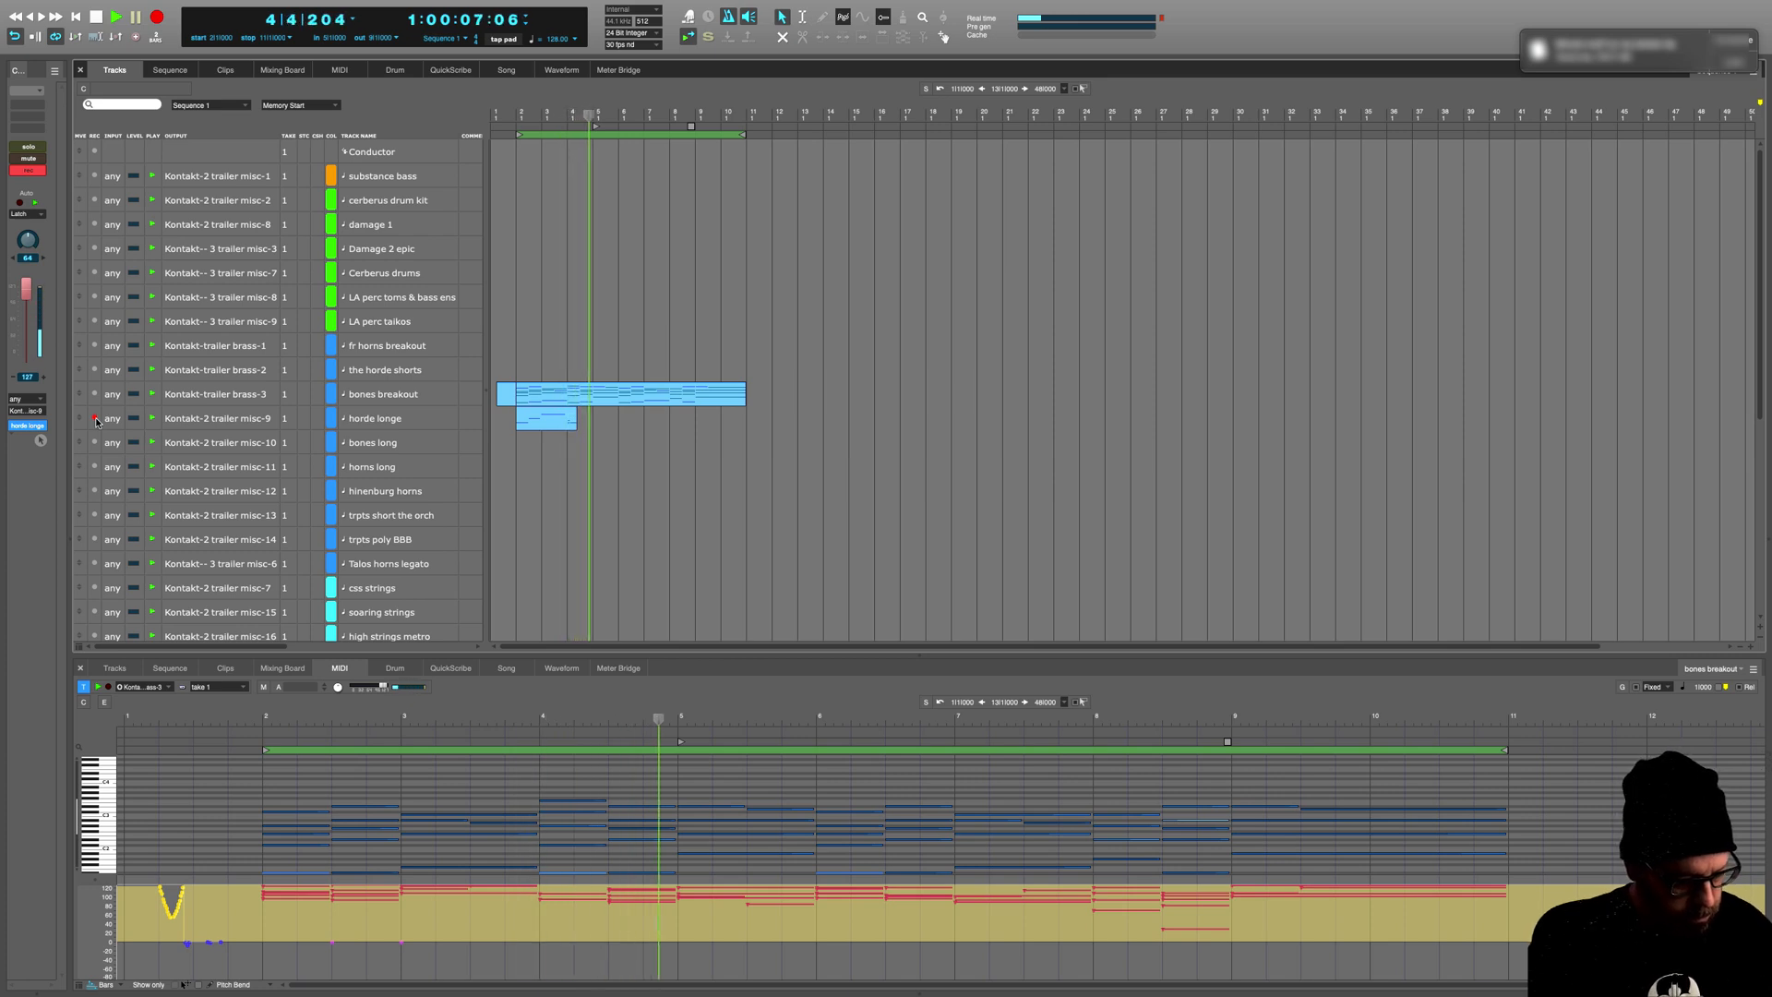
pyautogui.press('space')
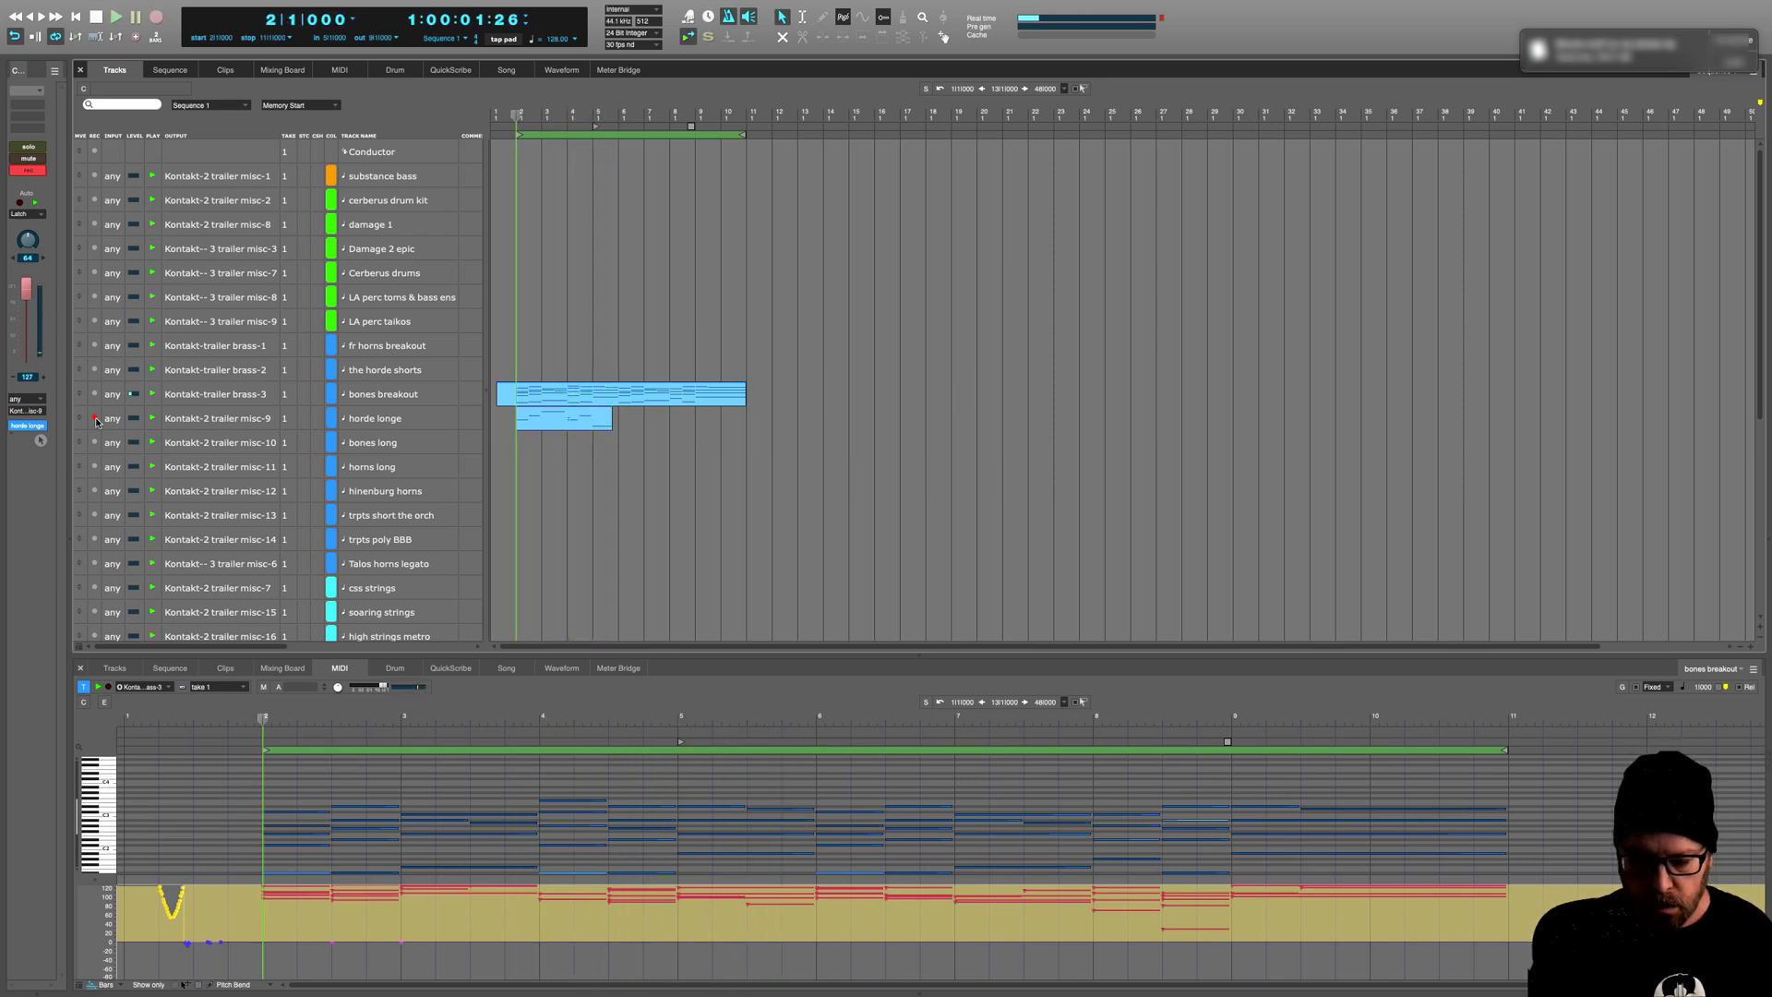
pyautogui.press('Return')
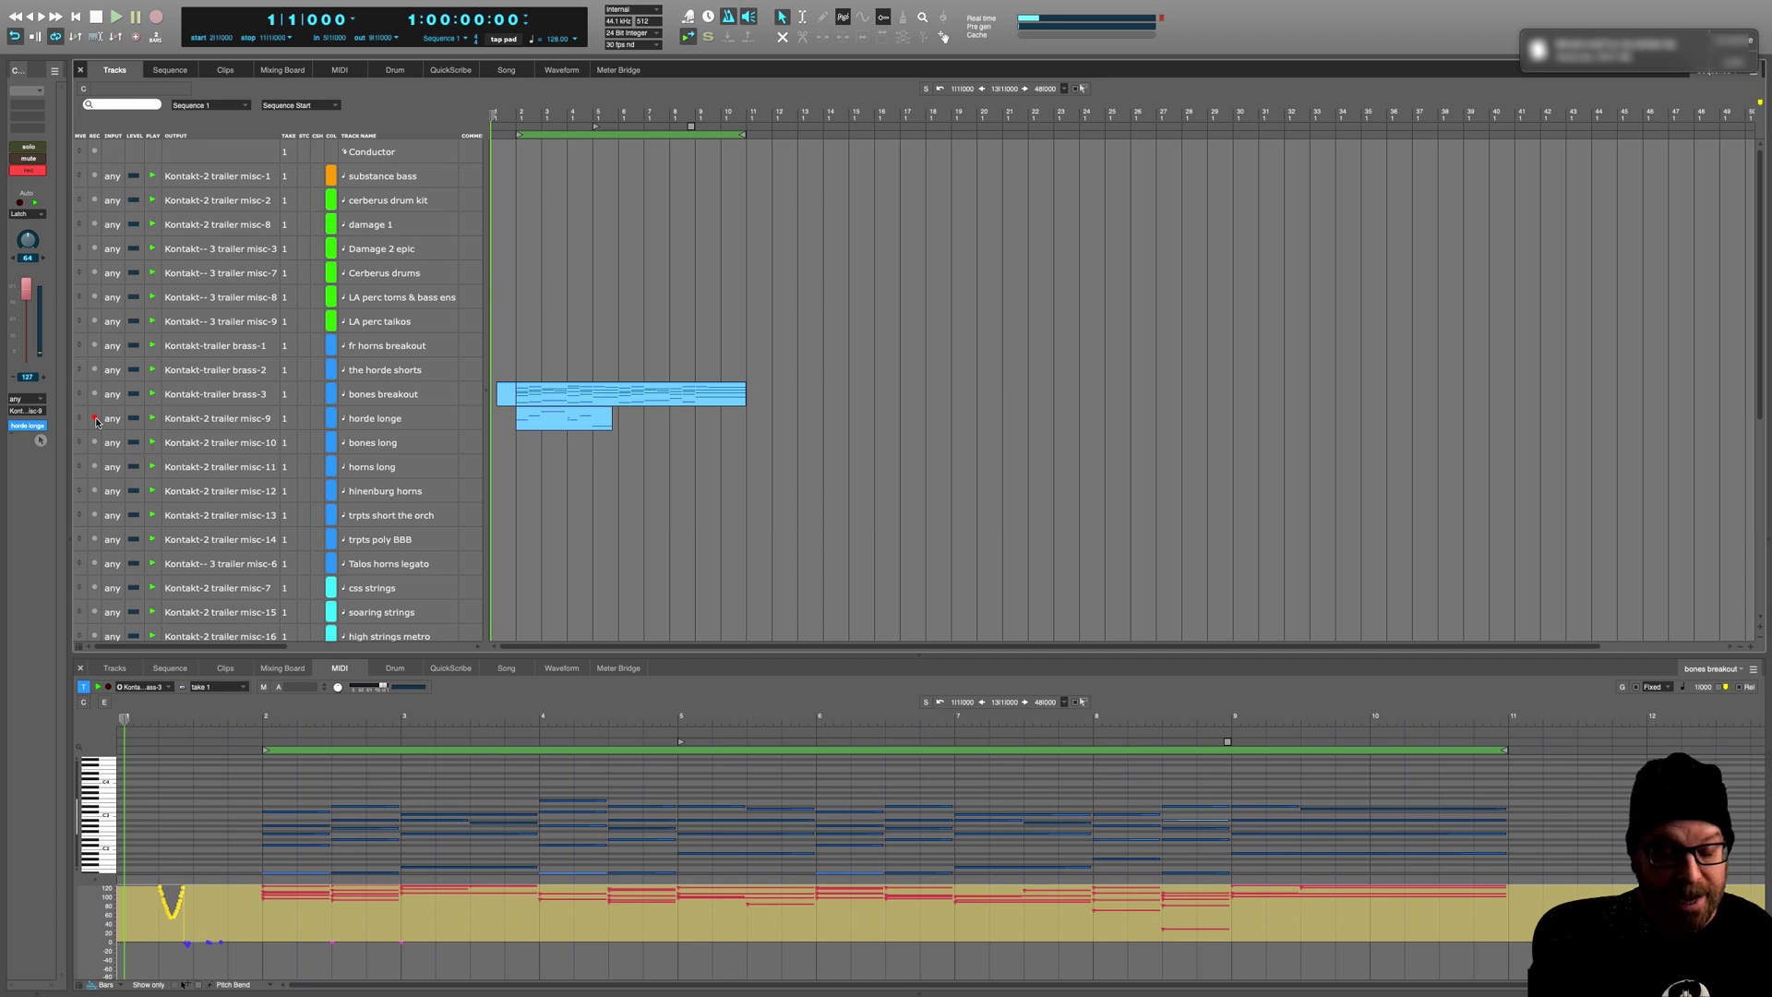
pyautogui.press('KP_3')
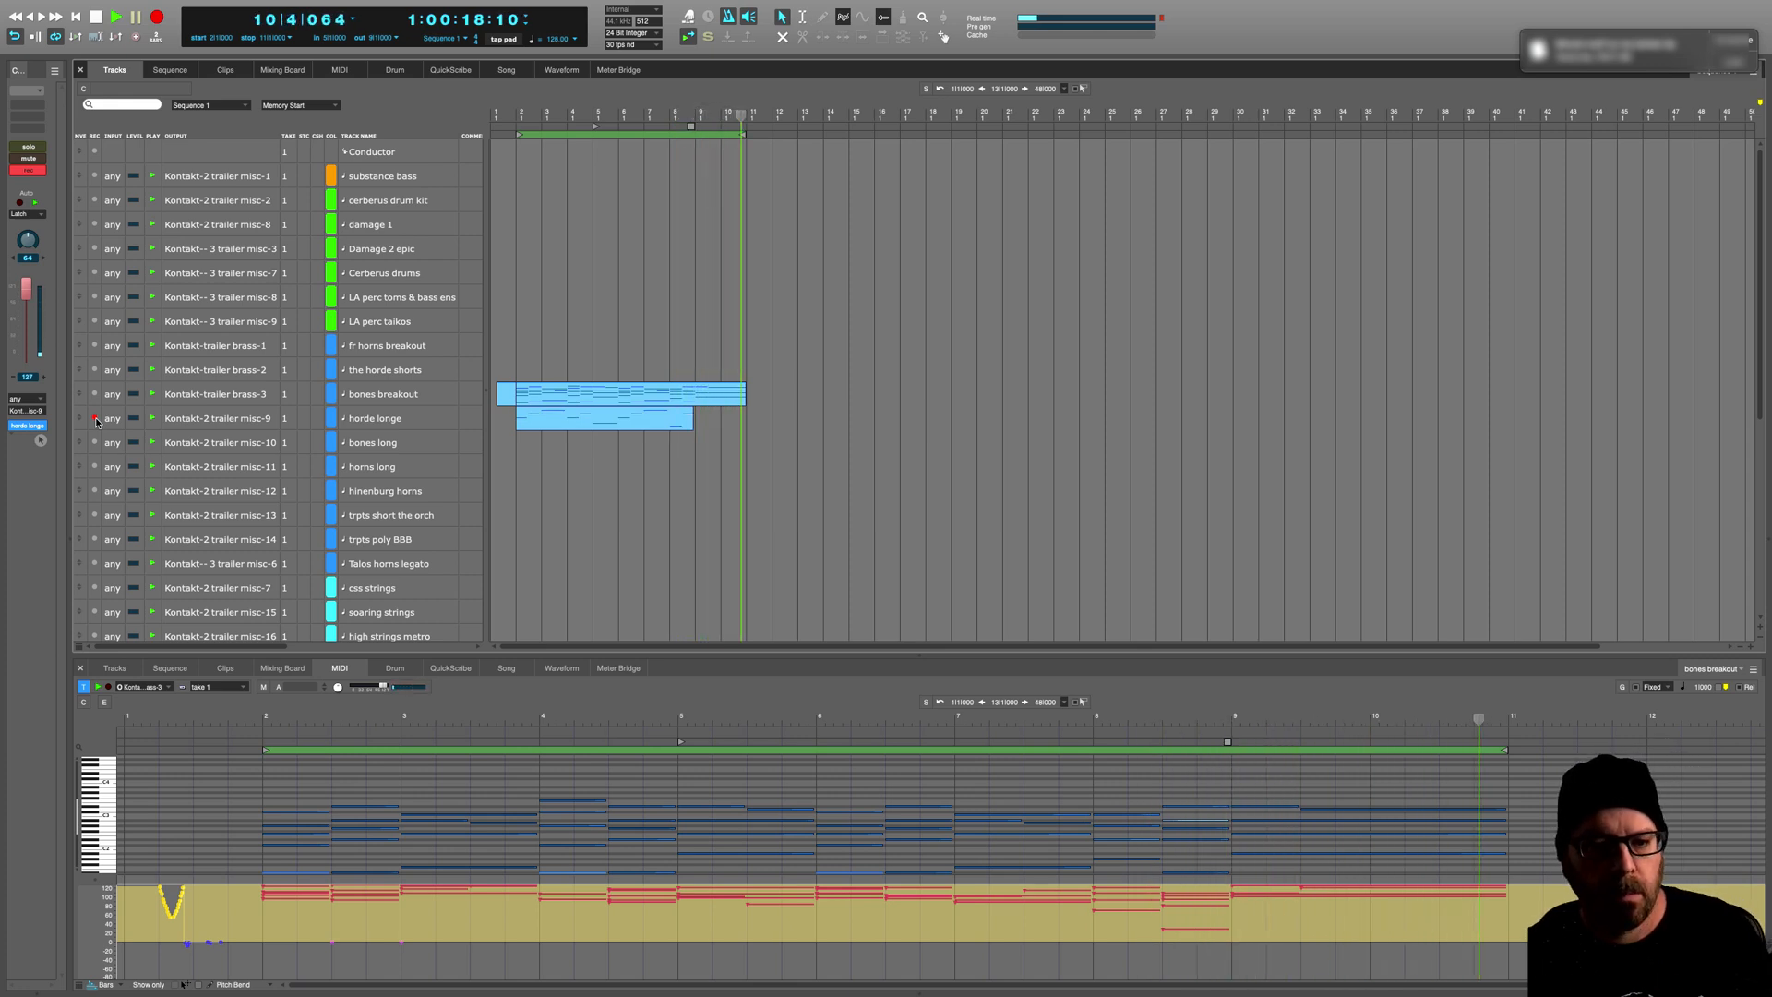
pyautogui.press('space')
pyautogui.press('space')
pyautogui.press('space')
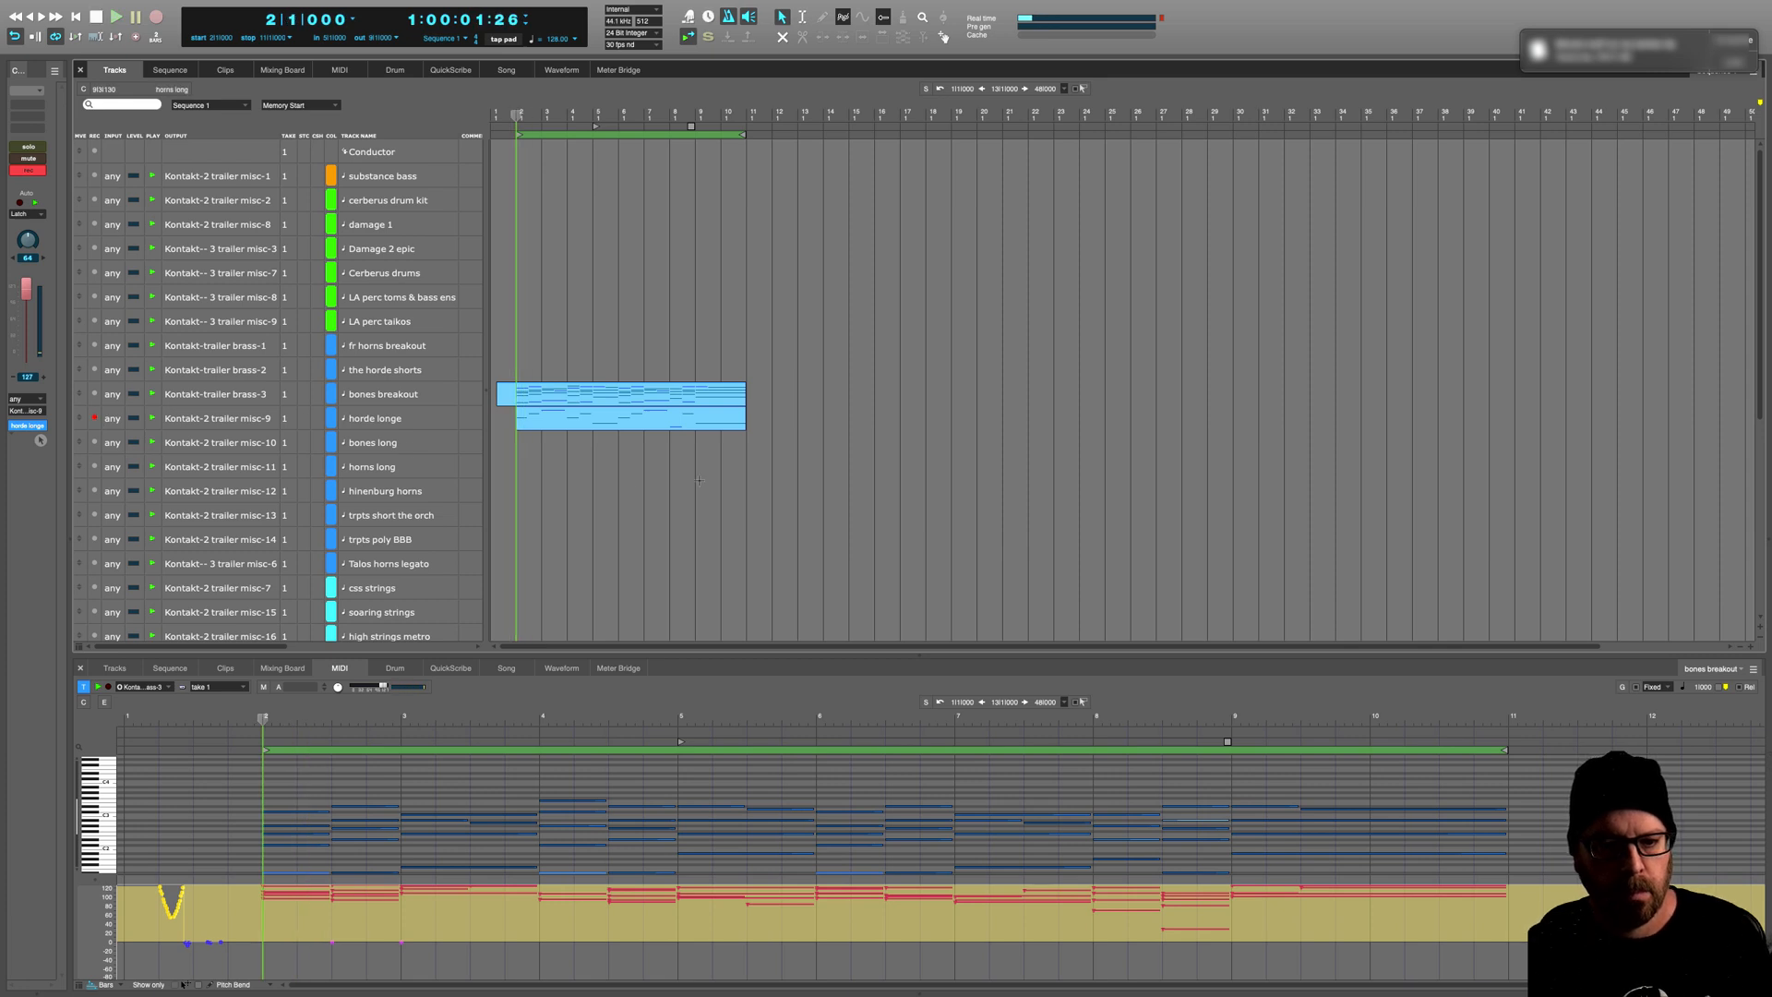
# Step: Quantize the recorded horde longe notes and play back the result with bones breakout
pyautogui.moveTo(410, 448); pyautogui.dragTo(410, 420)
pyautogui.hotkey('alt', '0')
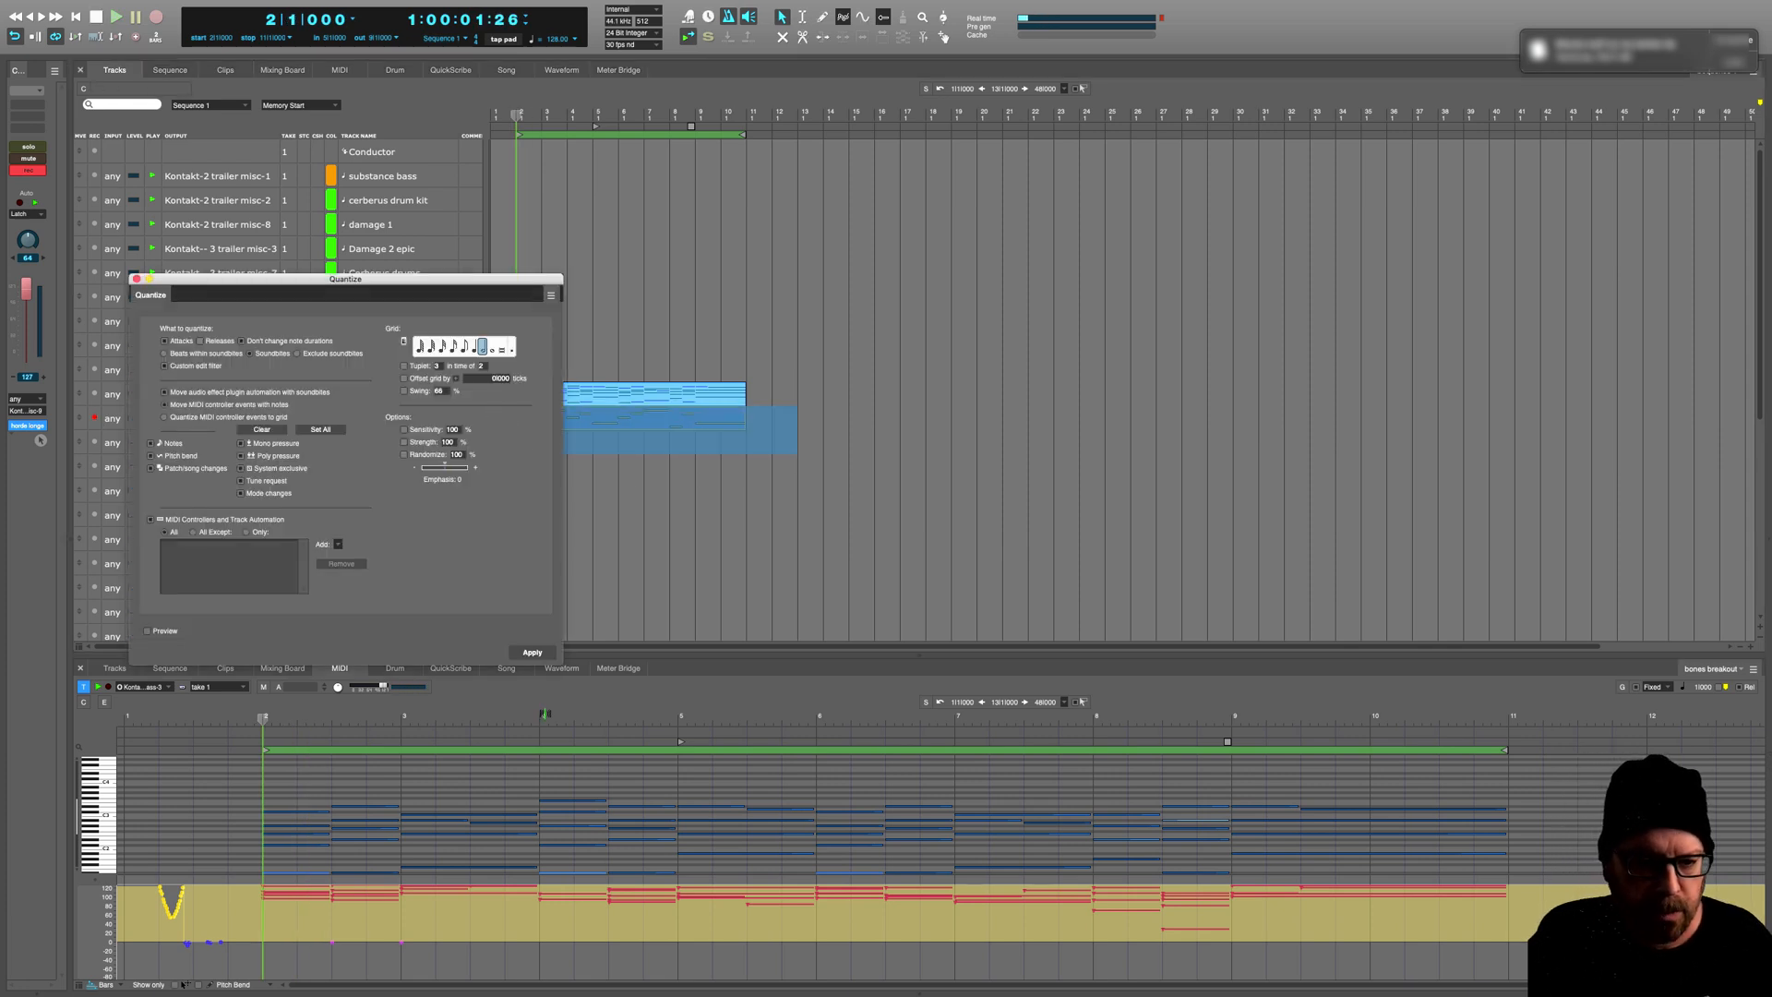
pyautogui.click(532, 651)
pyautogui.press('space')
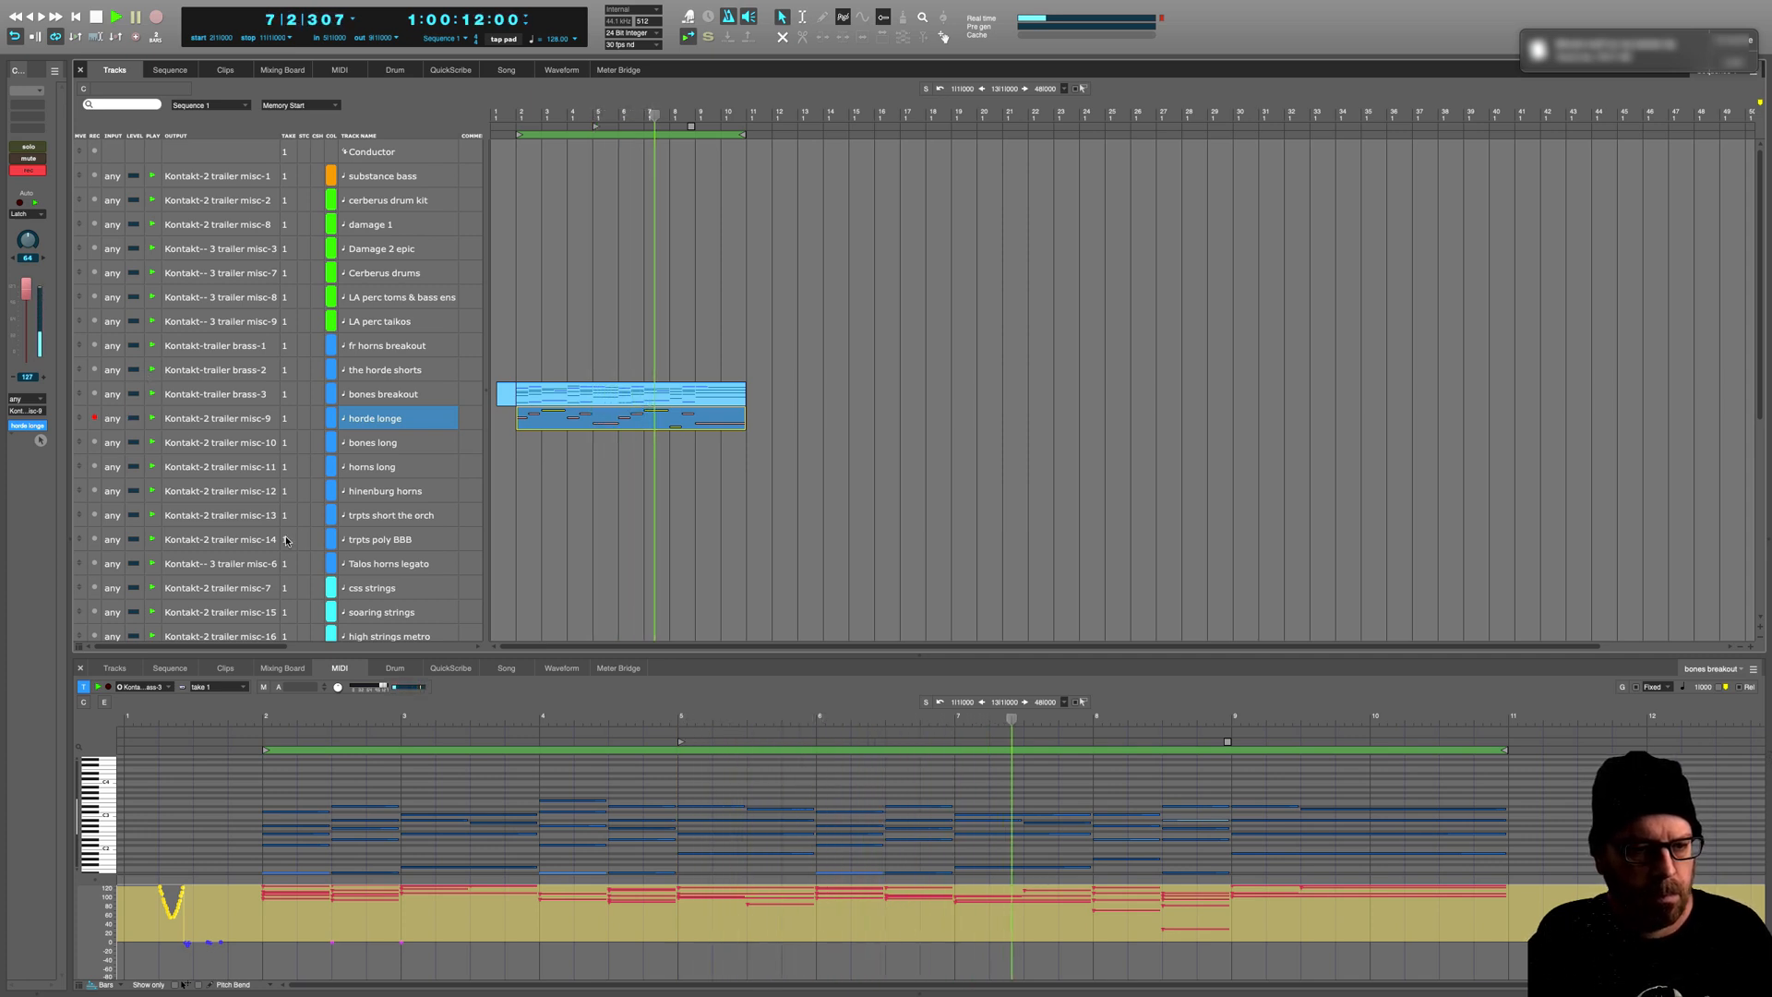
pyautogui.press('space')
# Step: Audition the fr horns breakout track as a melody sound by arming it and playing along with the loop
pyautogui.click(86, 565)
pyautogui.click(93, 564)
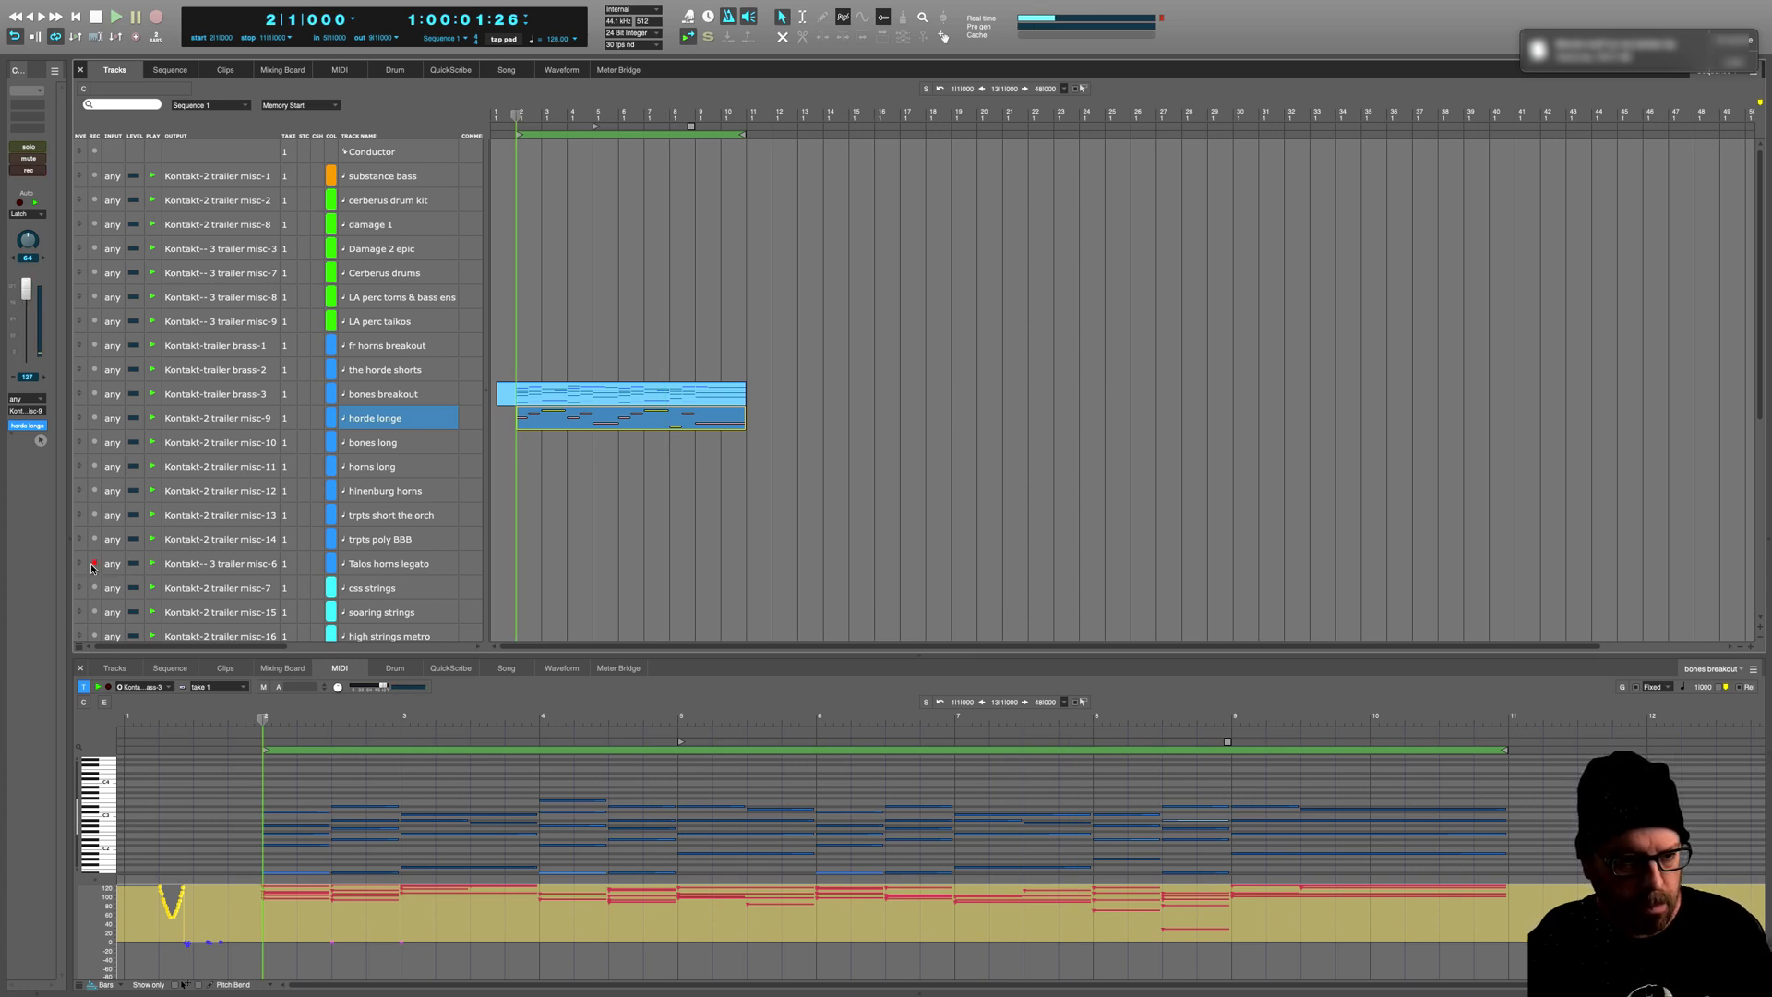
pyautogui.click(94, 345)
pyautogui.hotkey('shift', 'space')
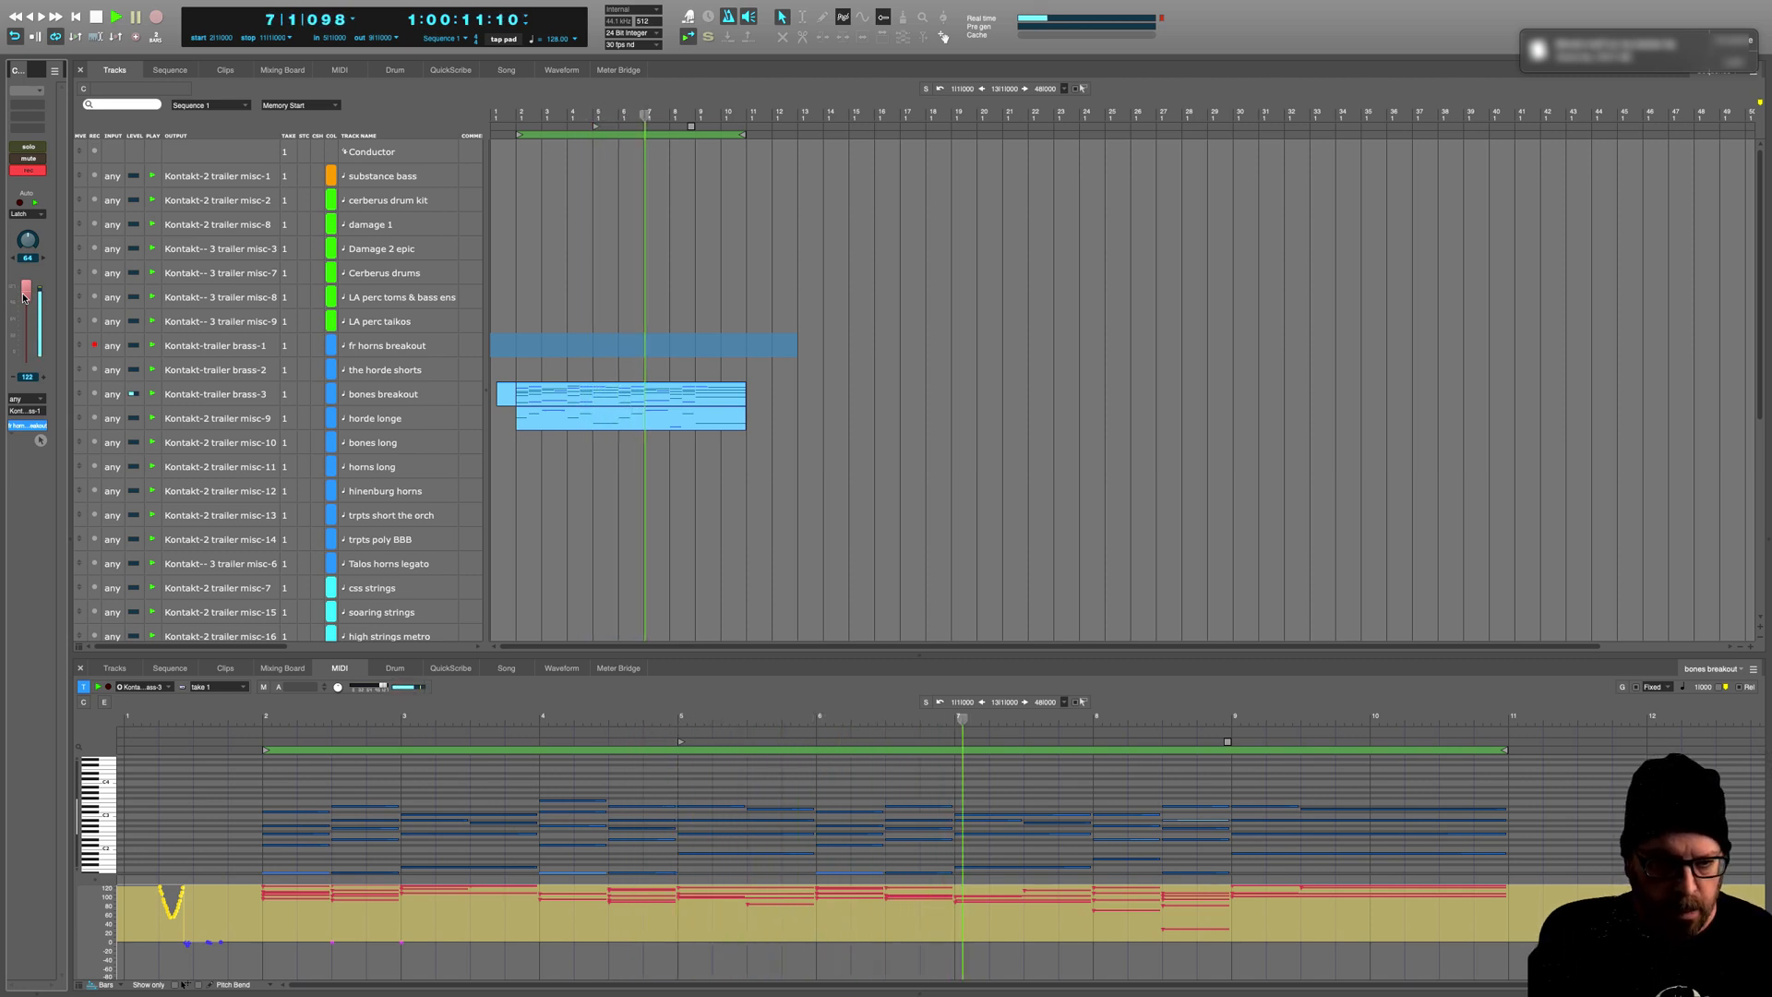
pyautogui.press('space')
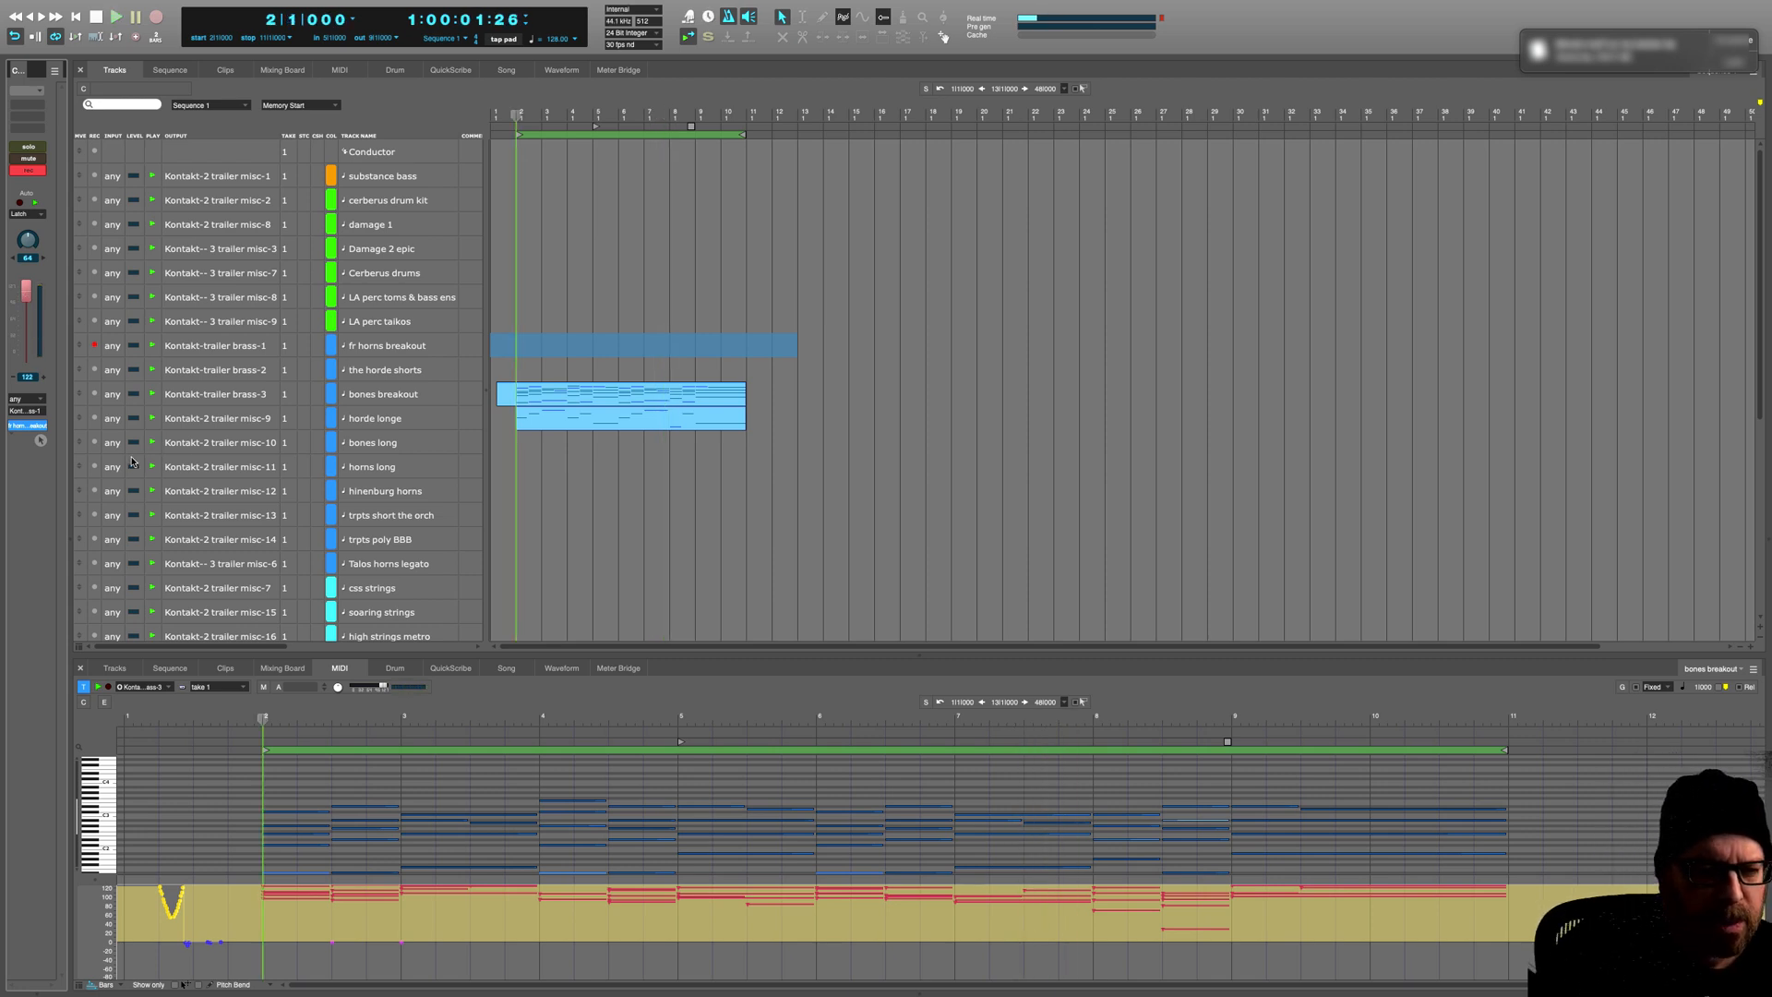
# Step: Arm horns long for recording and rehearse the horn melody over the looped brass parts
pyautogui.click(94, 467)
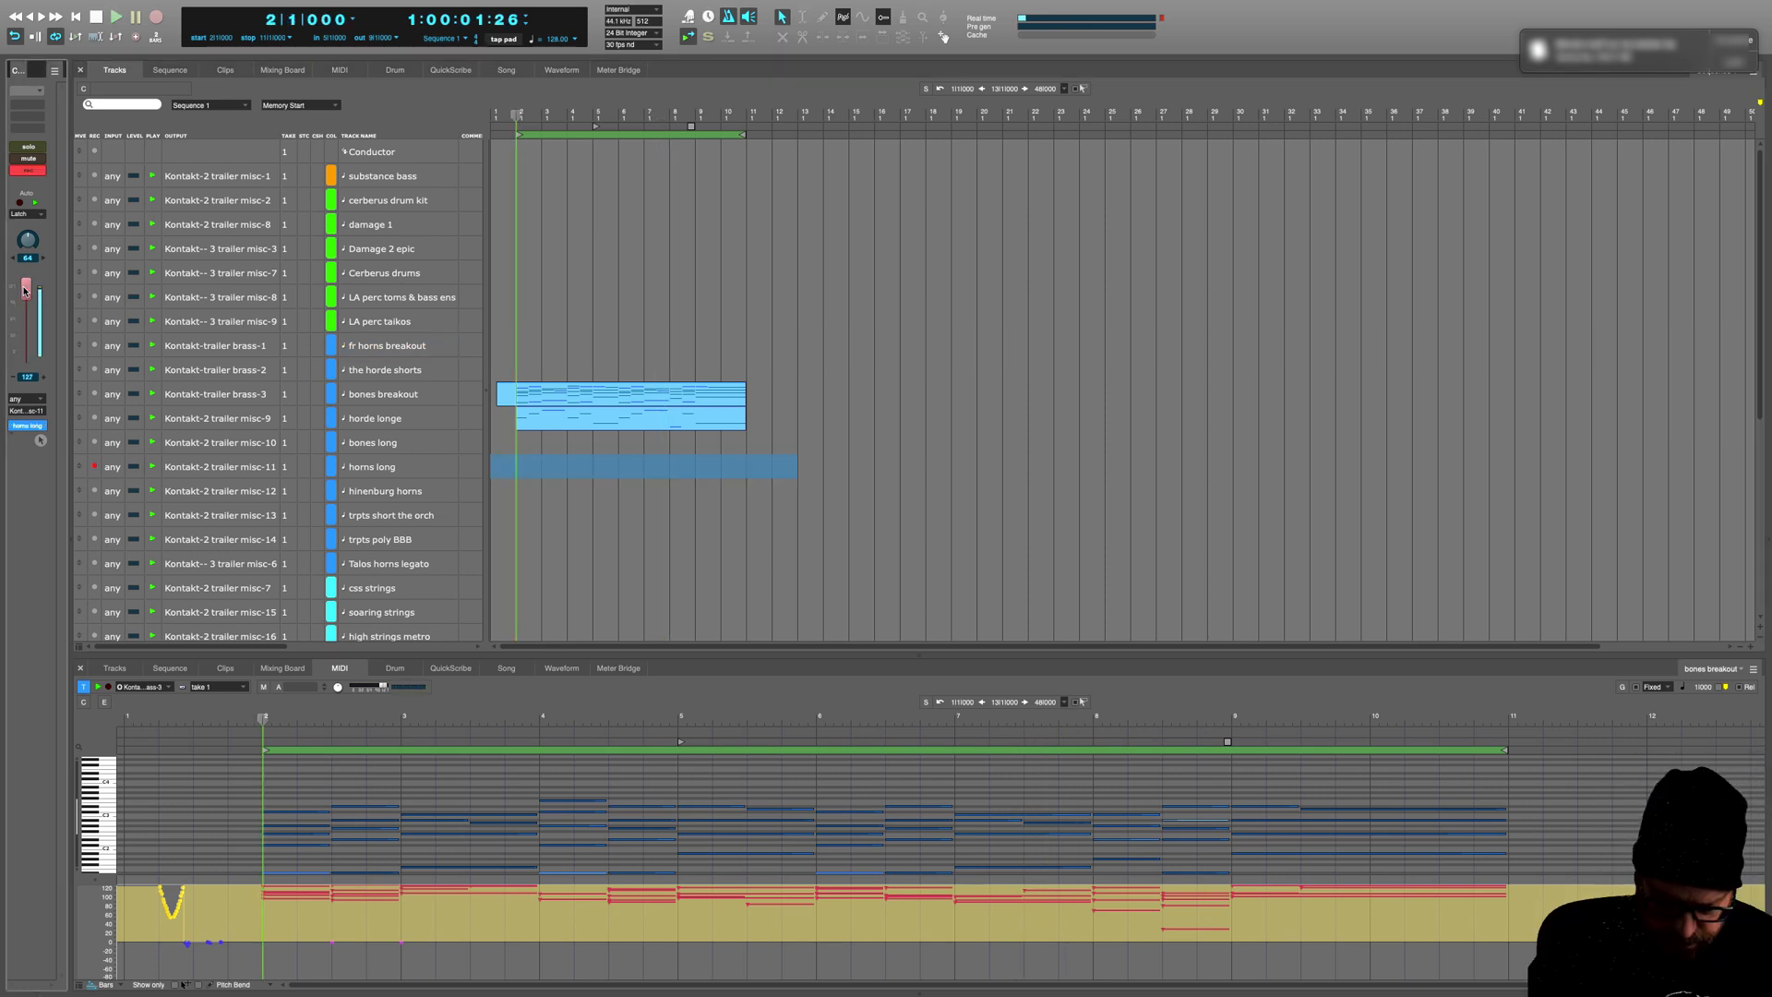
pyautogui.press('space')
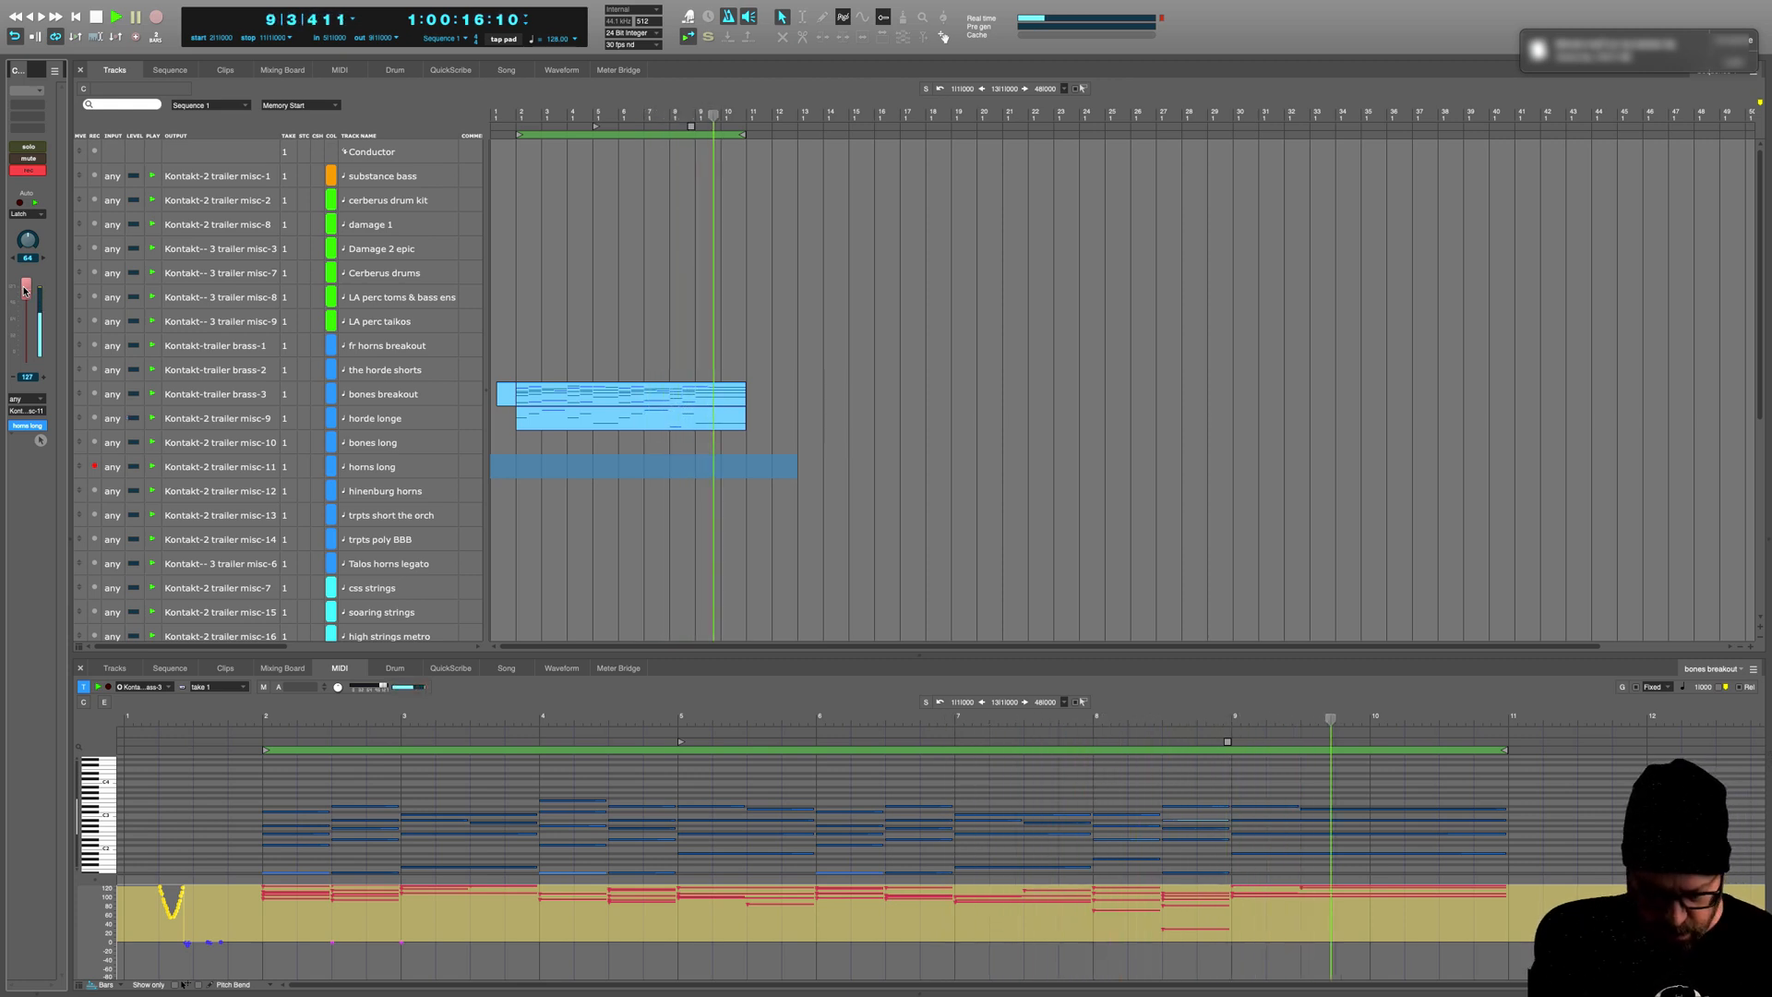
pyautogui.press('space')
# Step: Record the horn melody on horns long over measures 2 to 9, retaking it from measure 1
pyautogui.press('KP_3')
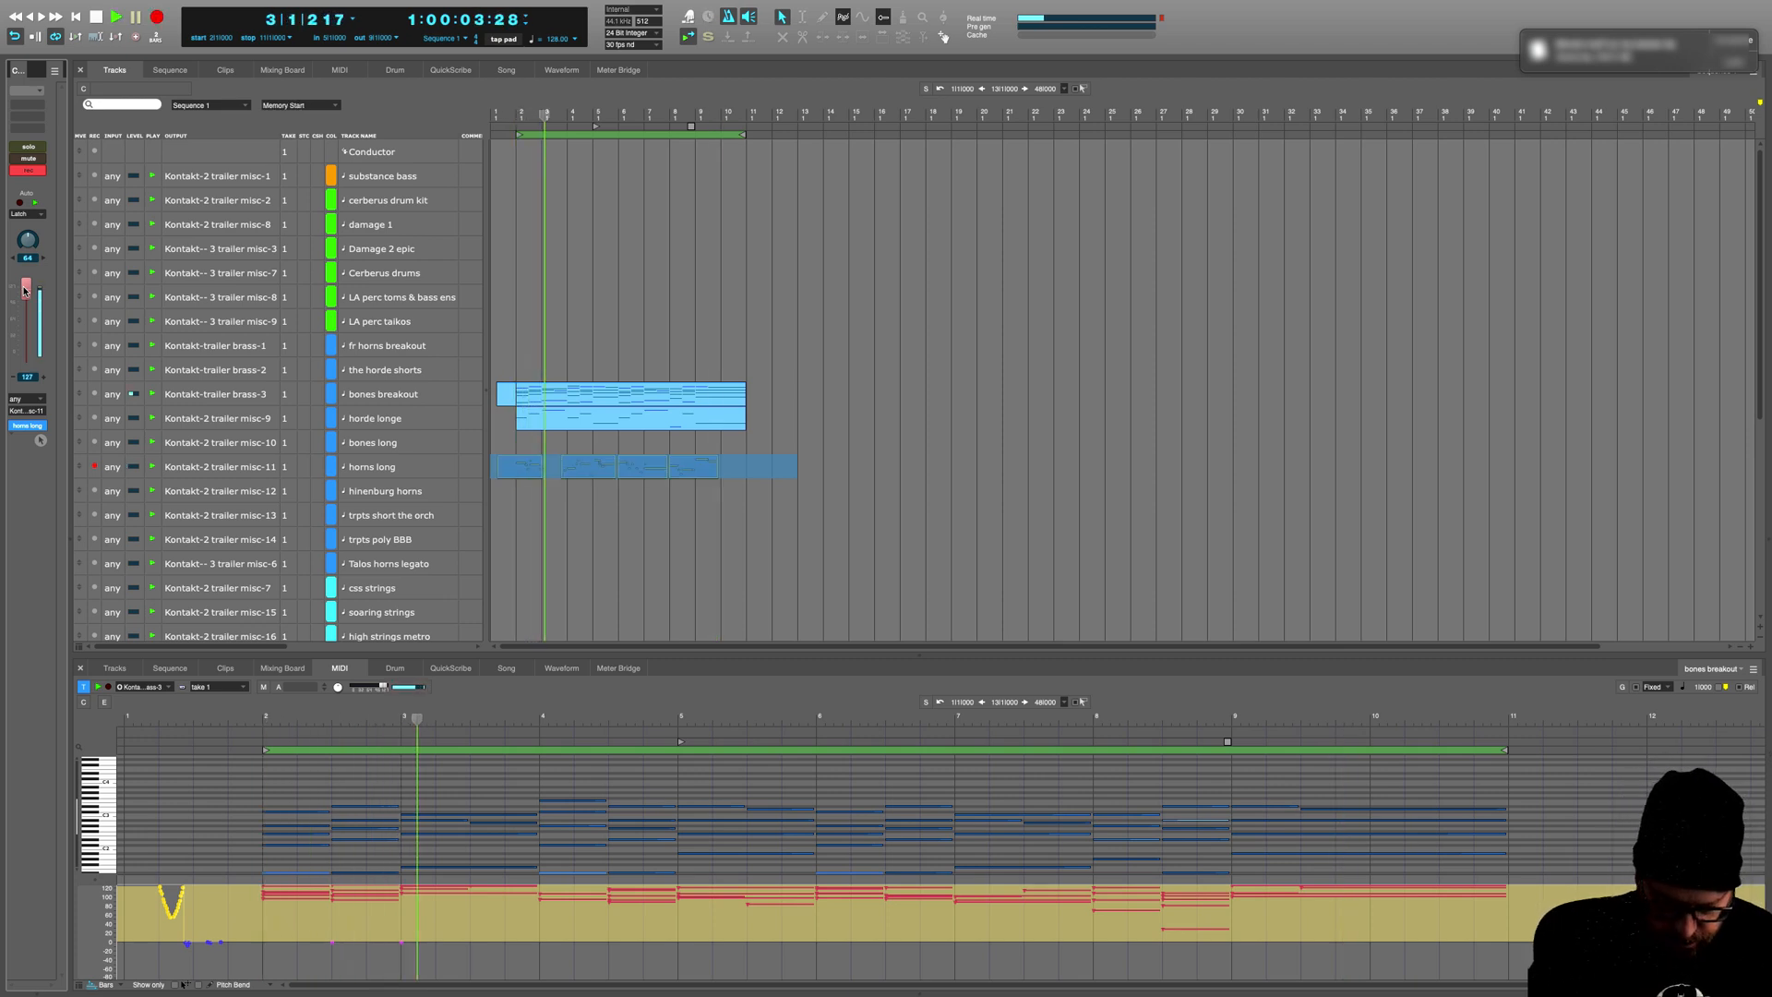
pyautogui.press('Return')
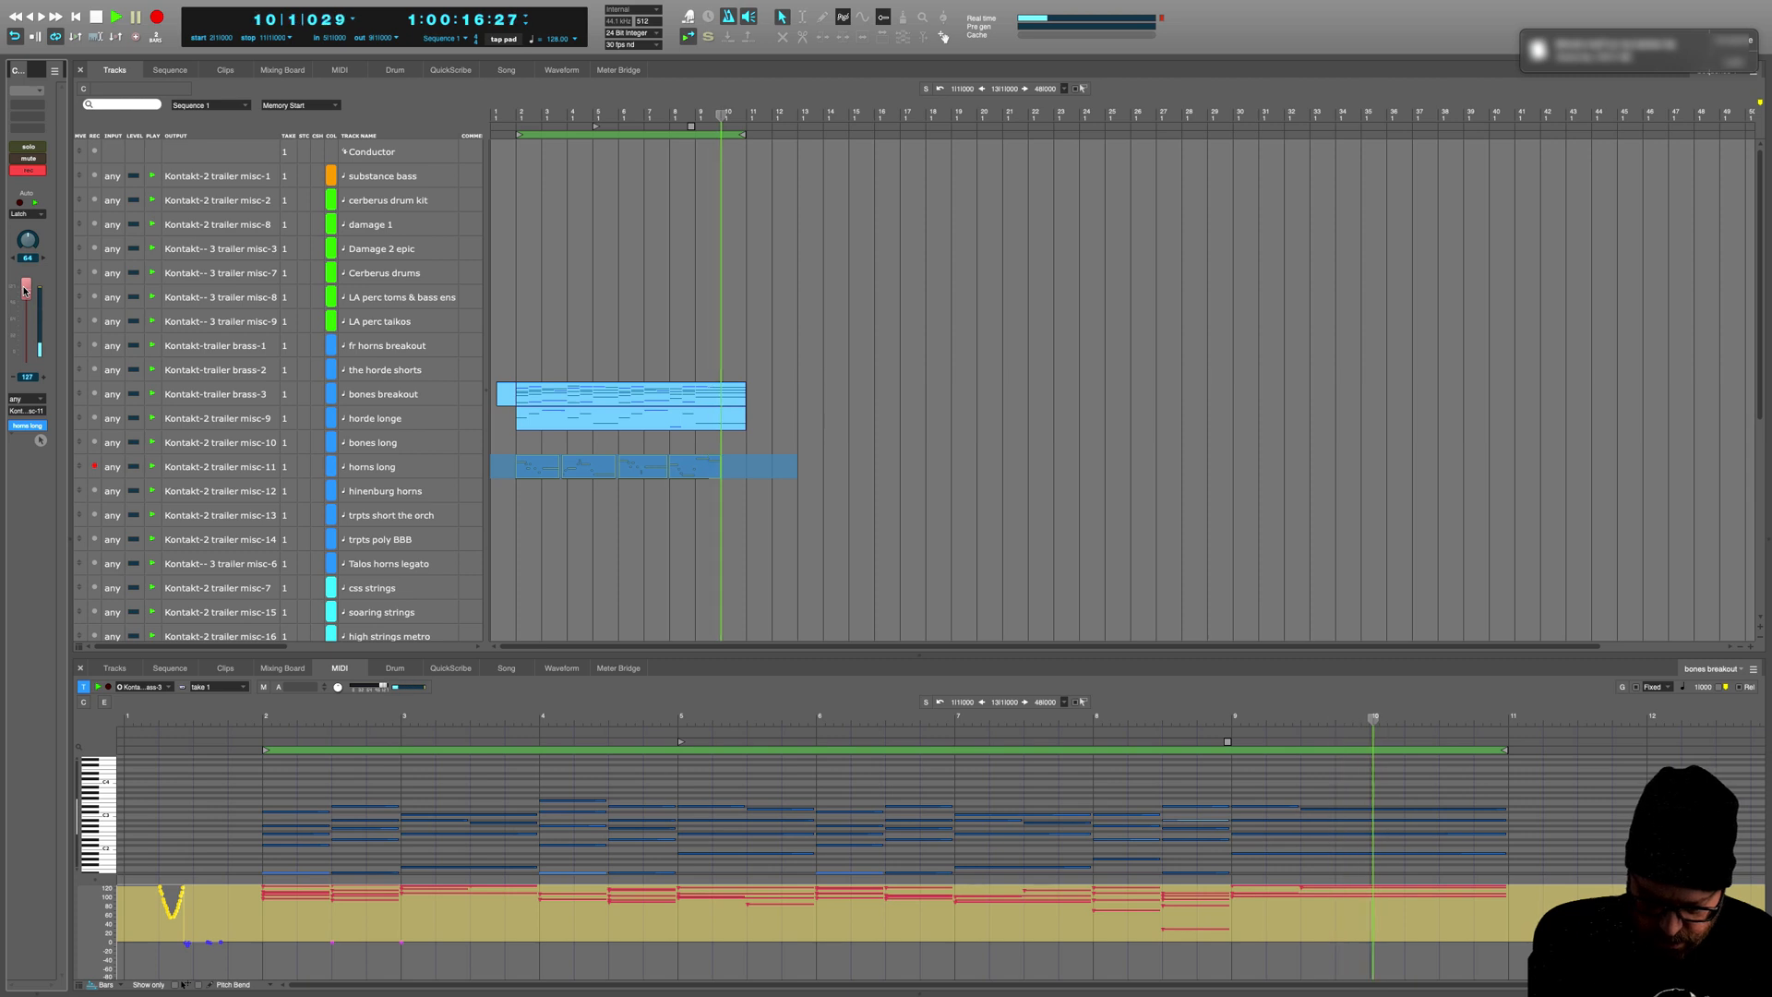
pyautogui.press('space')
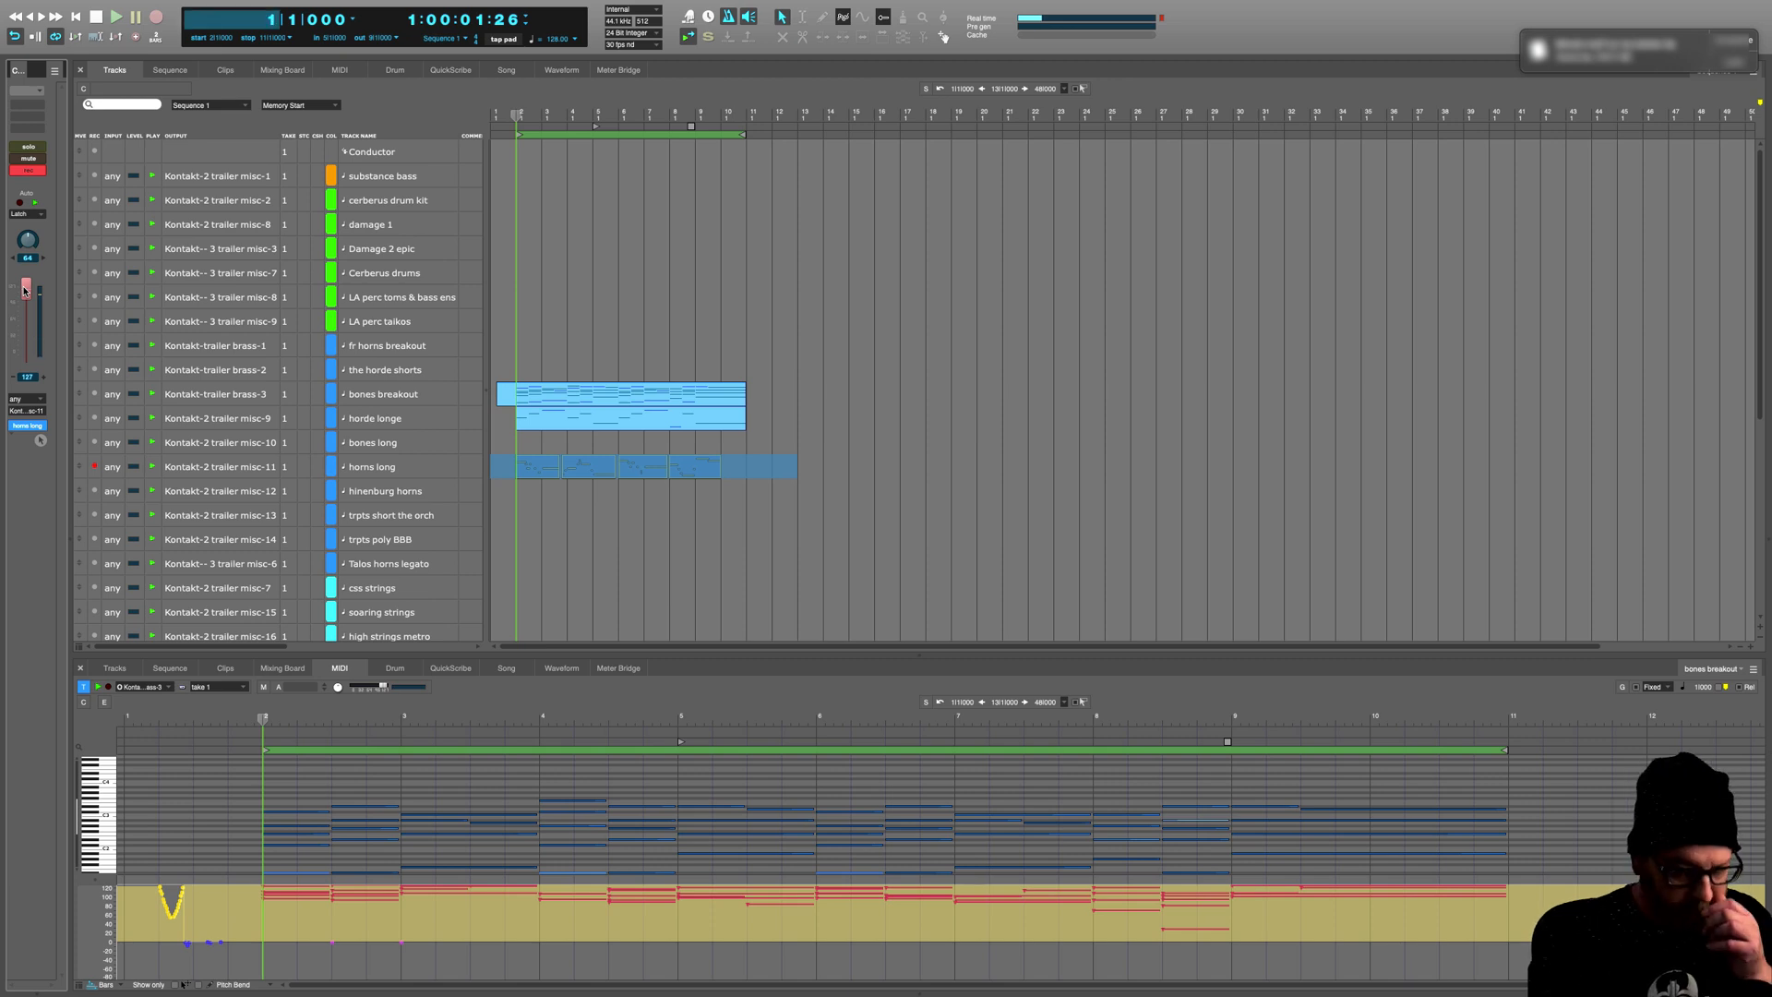
pyautogui.press('KP_3')
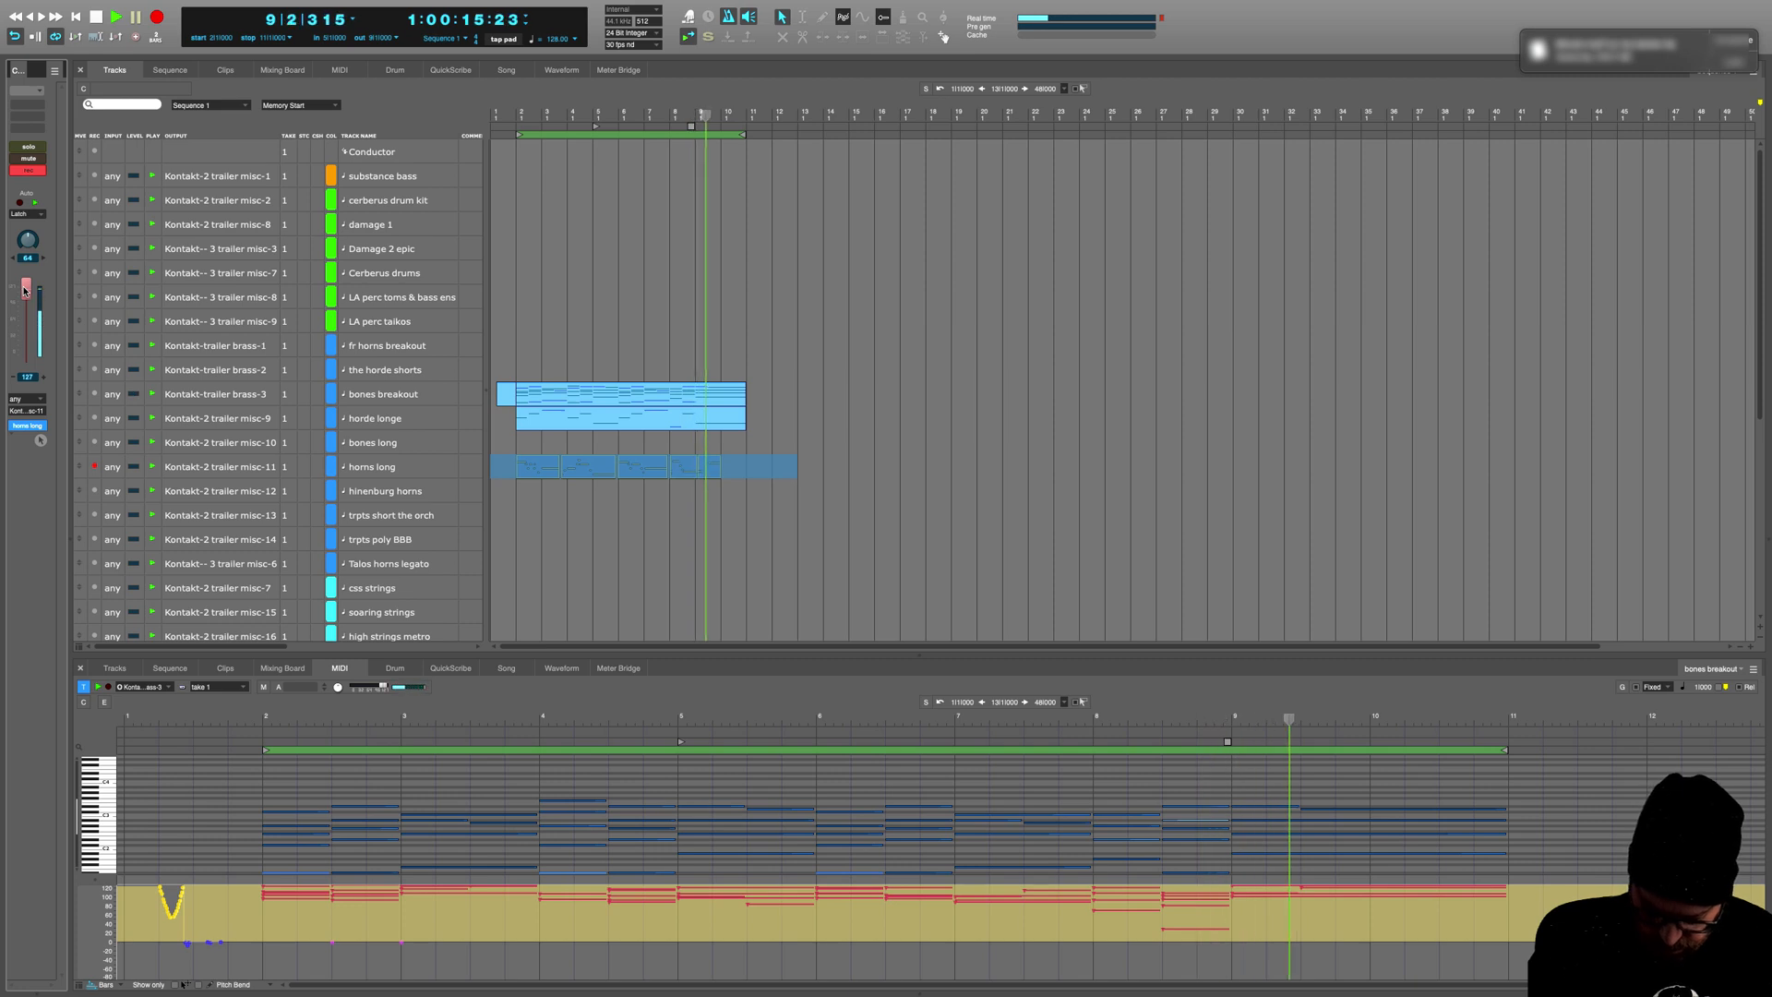
pyautogui.press('space')
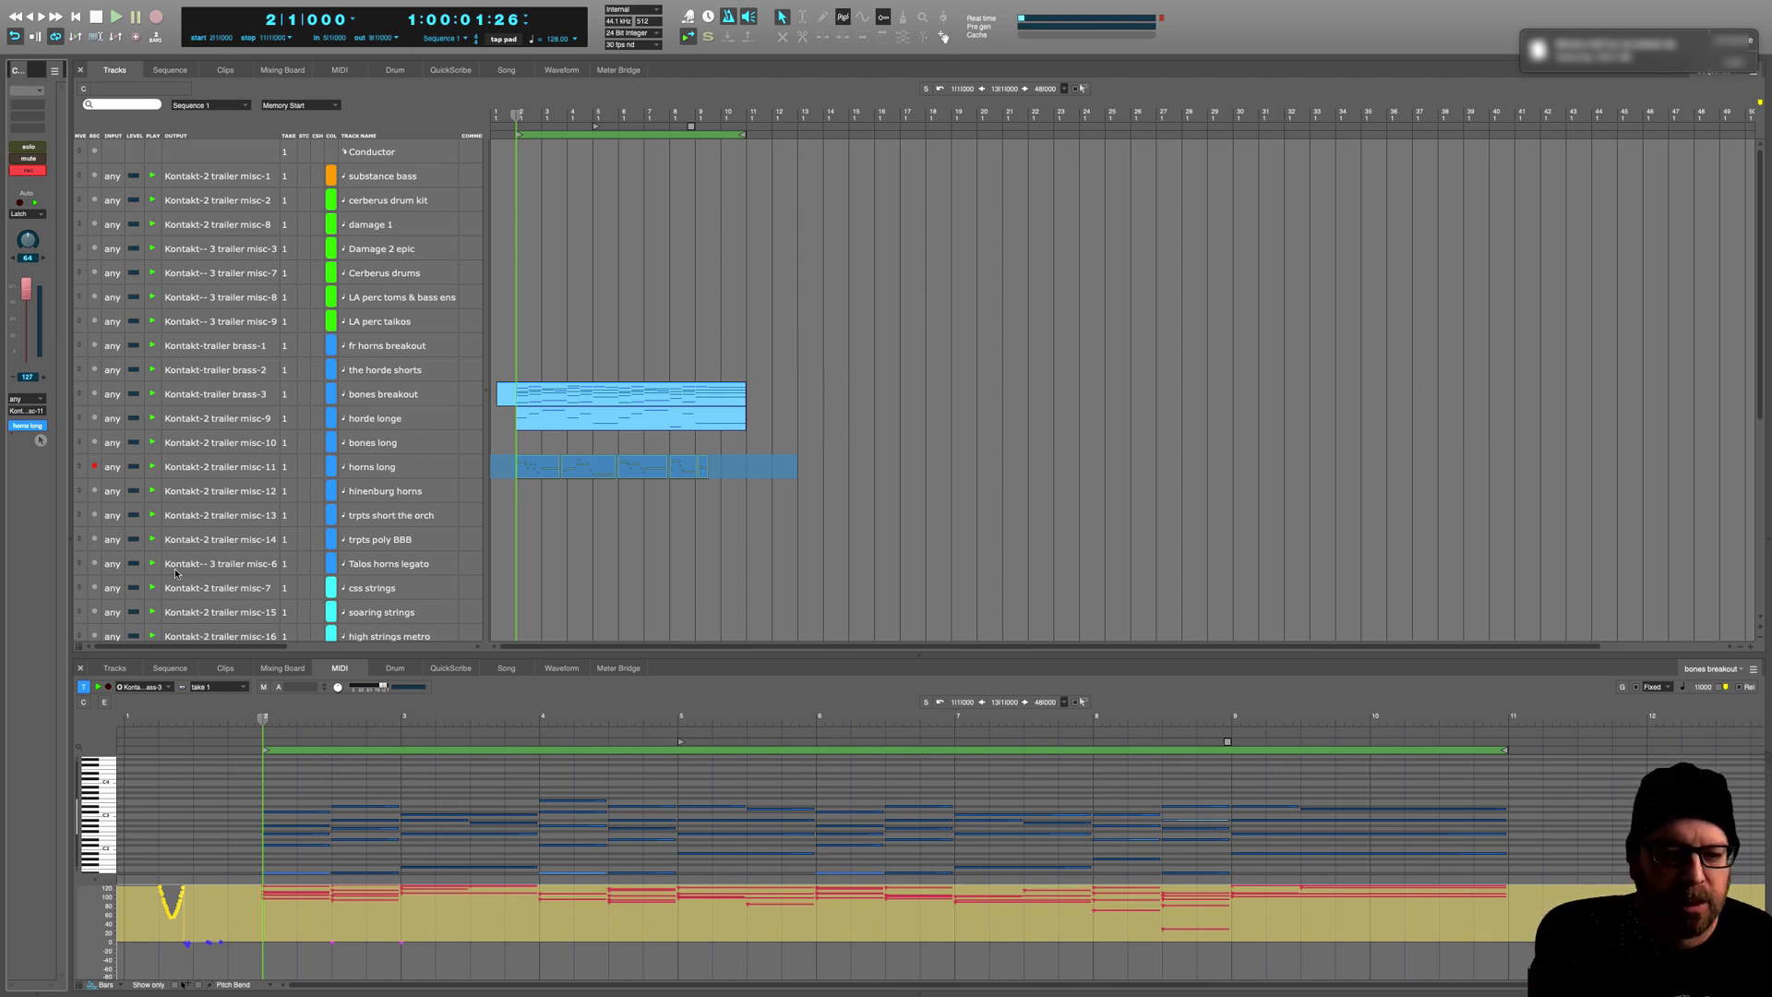
# Step: Arm Talos horns legato and record the horn melody on it from measure 1 through measure 9
pyautogui.click(96, 564)
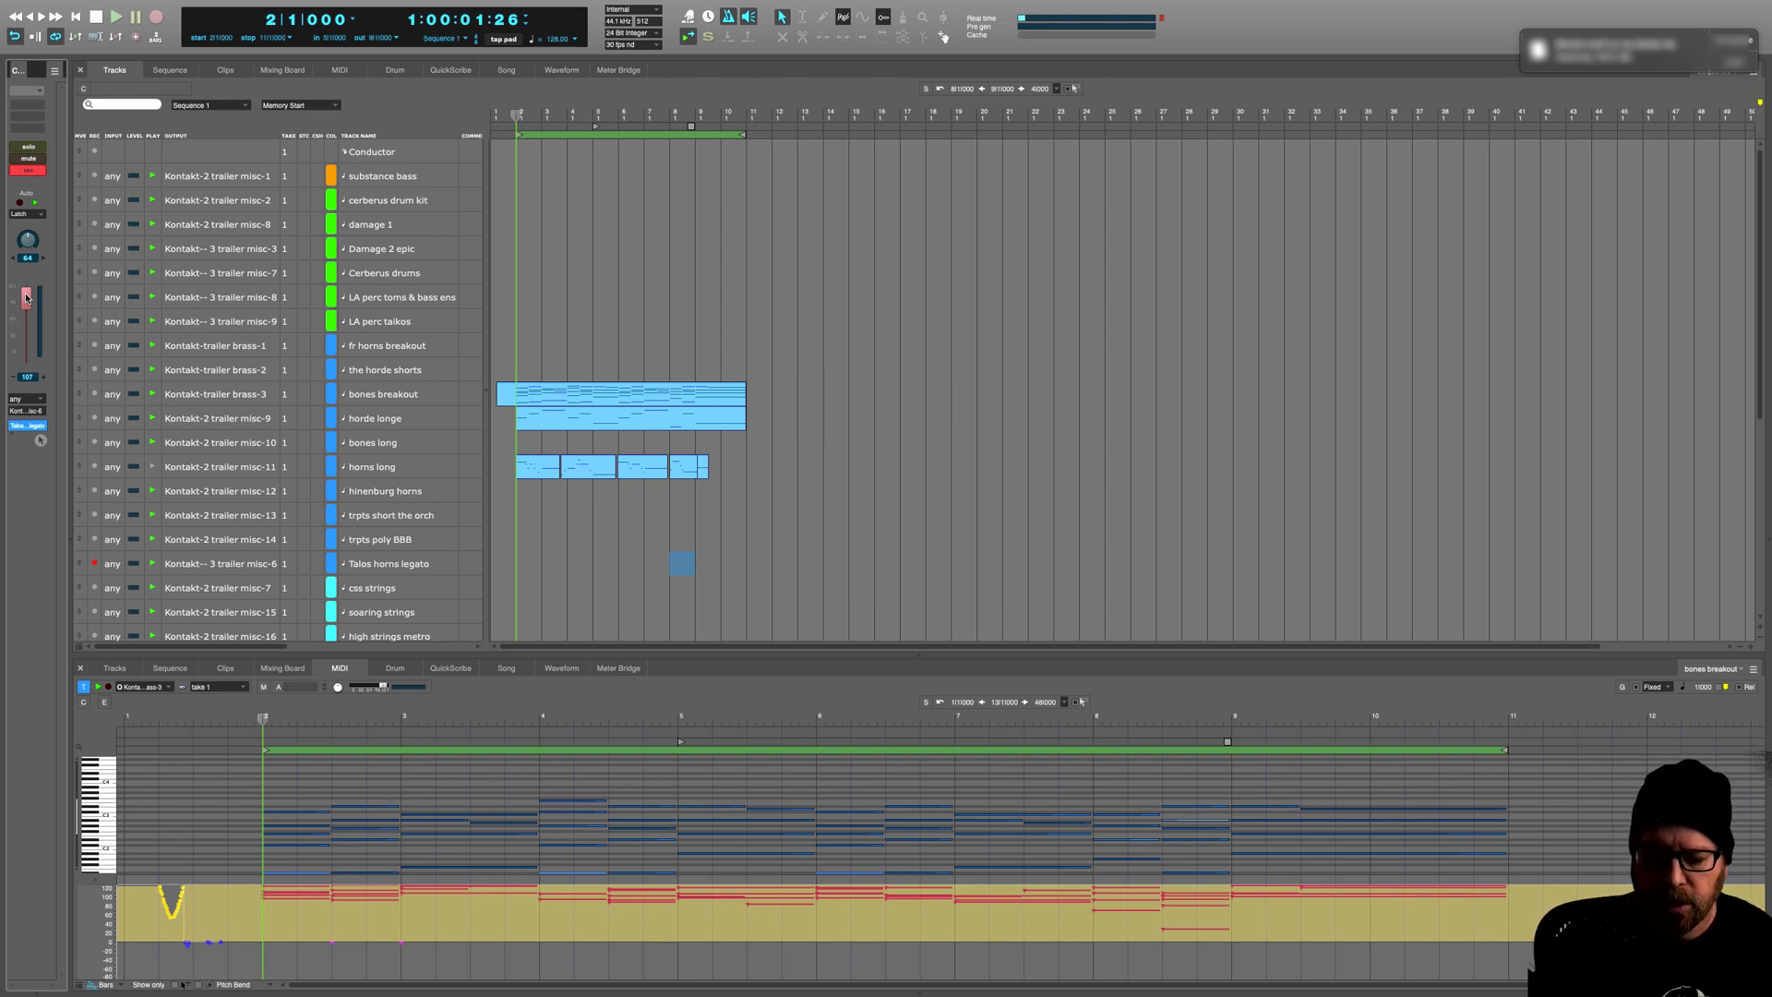
pyautogui.press('=')
pyautogui.write('13')
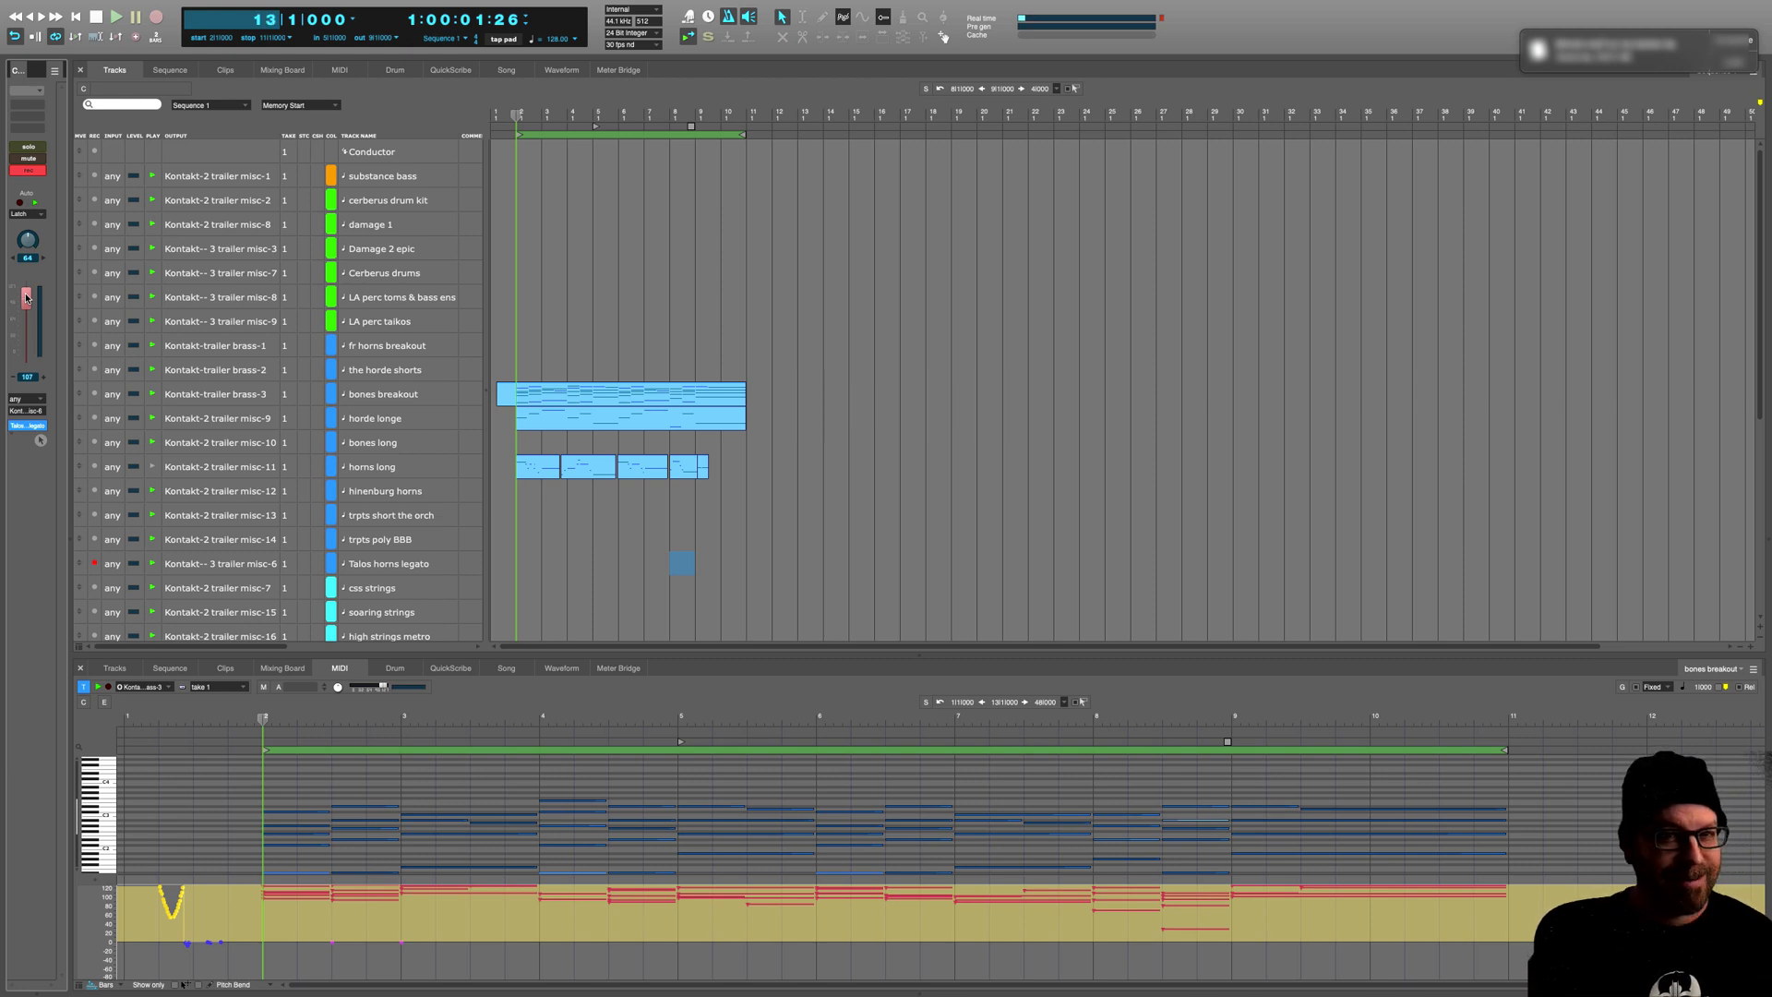
pyautogui.press('Return')
pyautogui.press('KP_3')
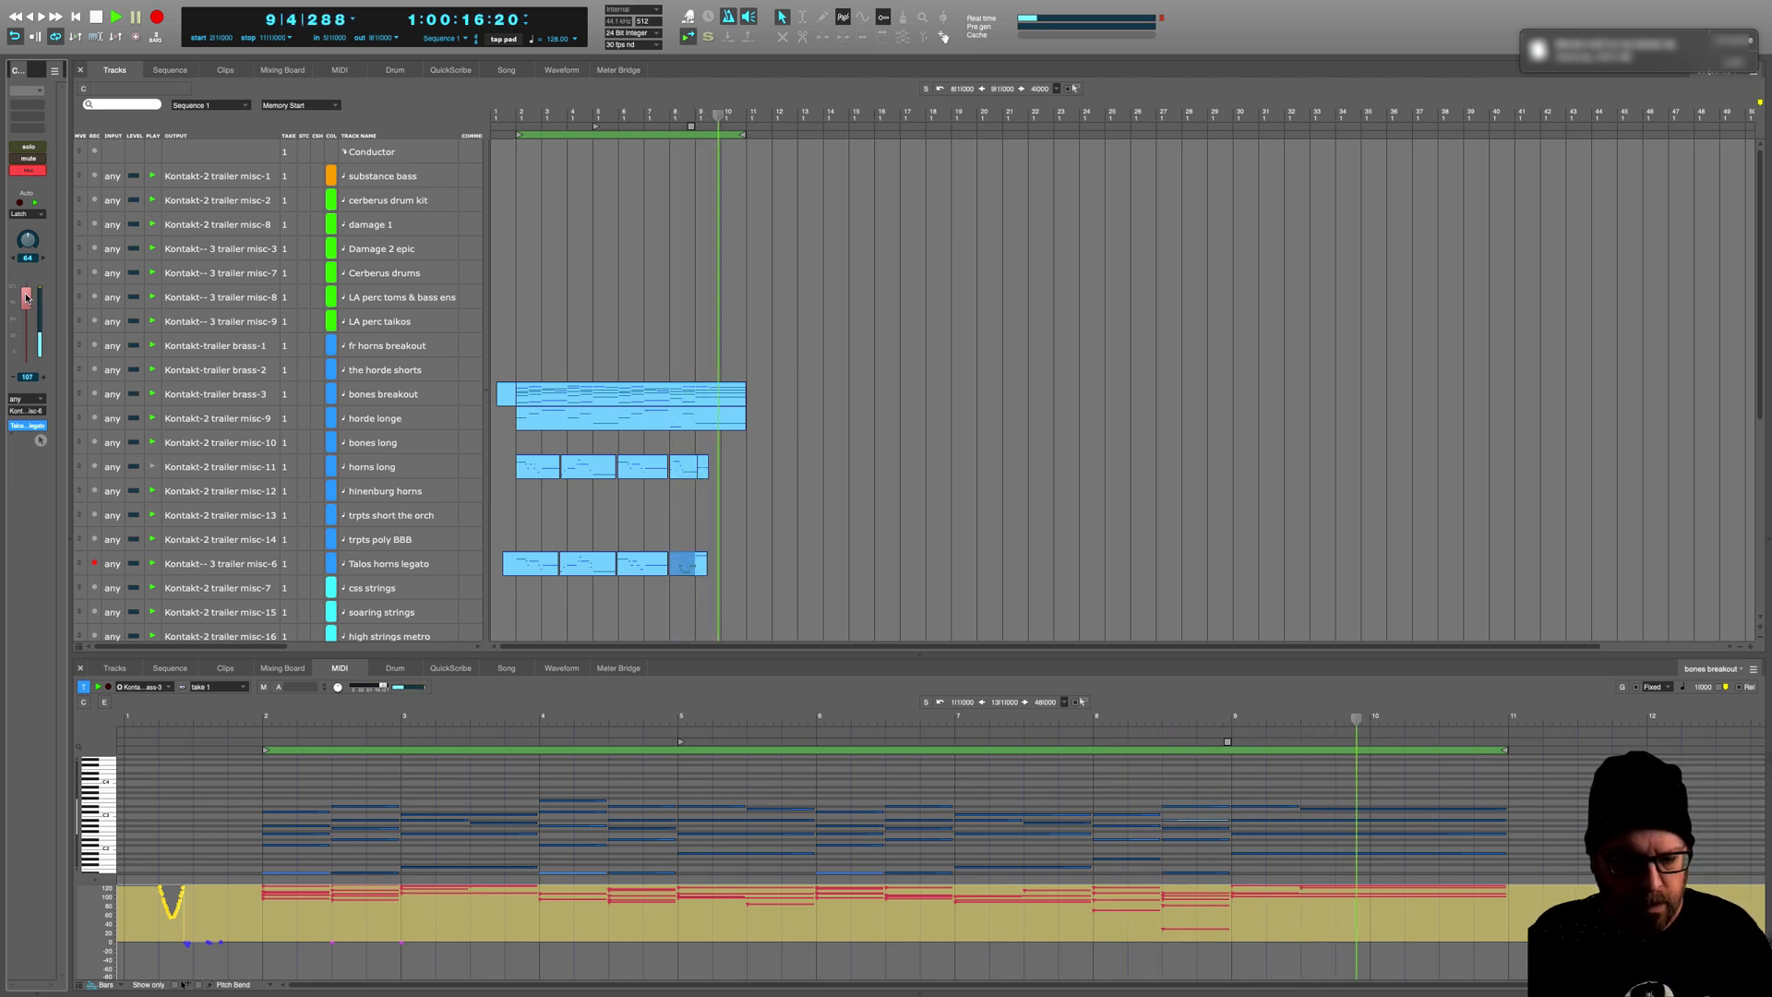
pyautogui.press('space')
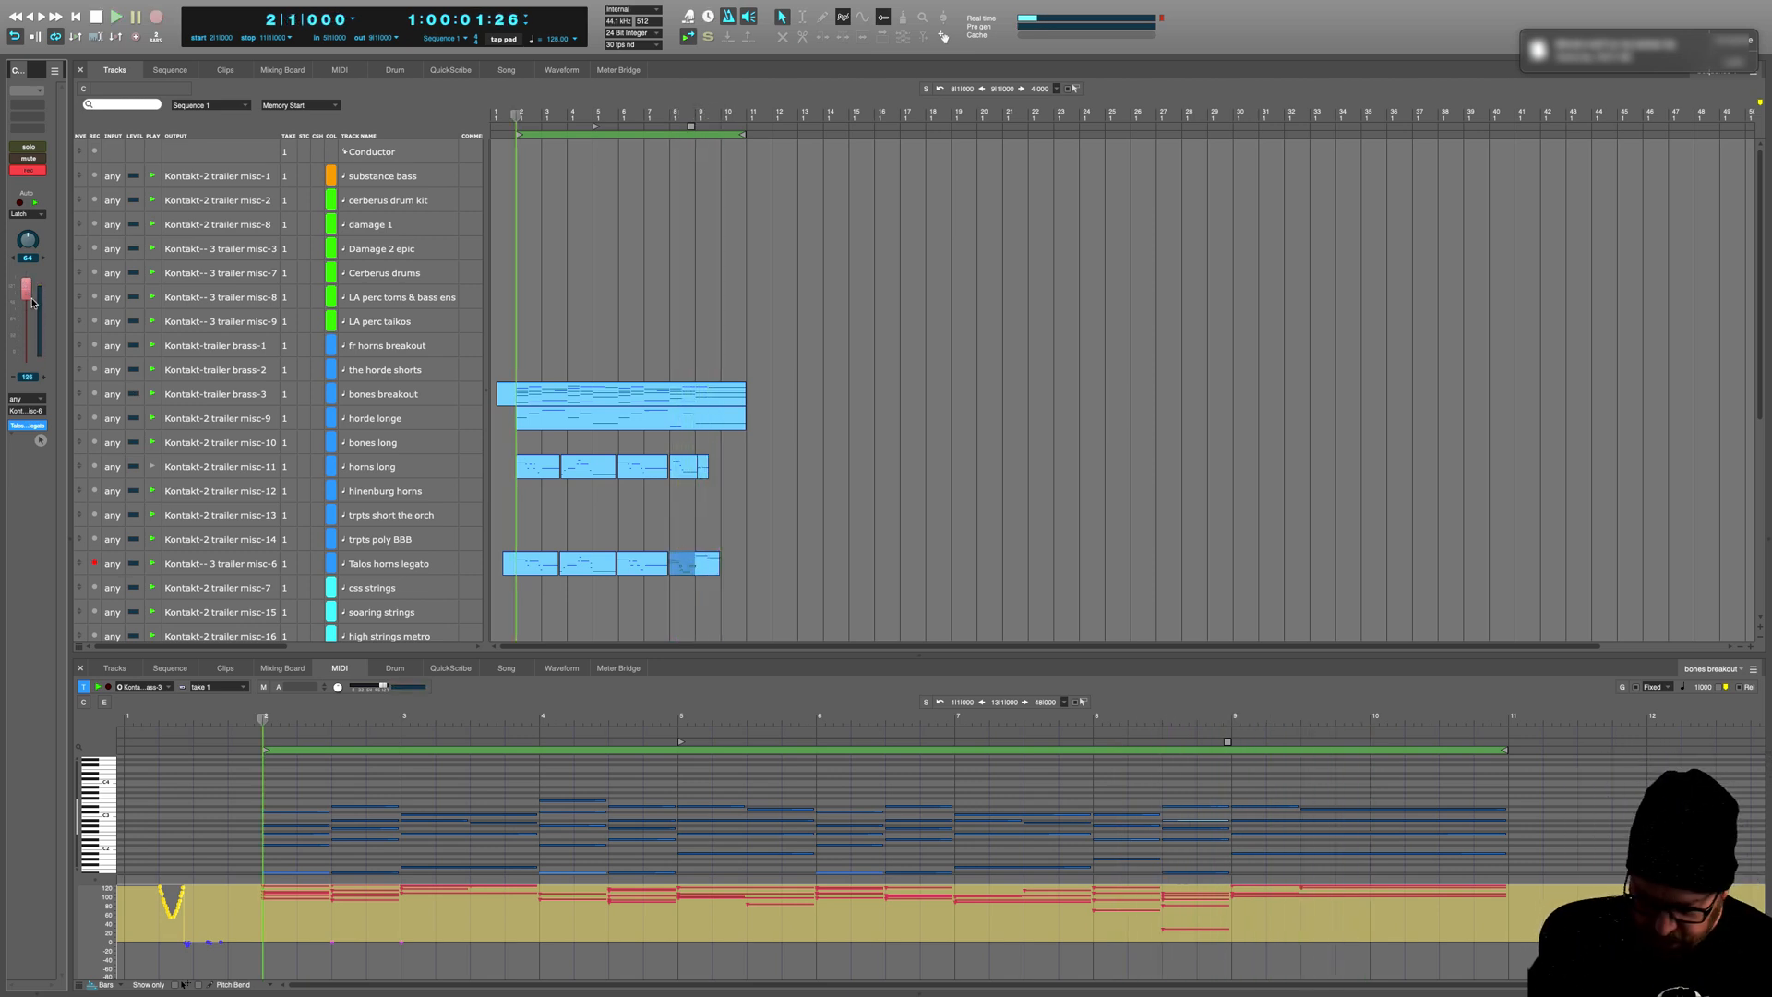
# Step: Re-record the Talos horns legato melody through measure 9 with horns long silenced, restarting the take once
pyautogui.click(96, 467)
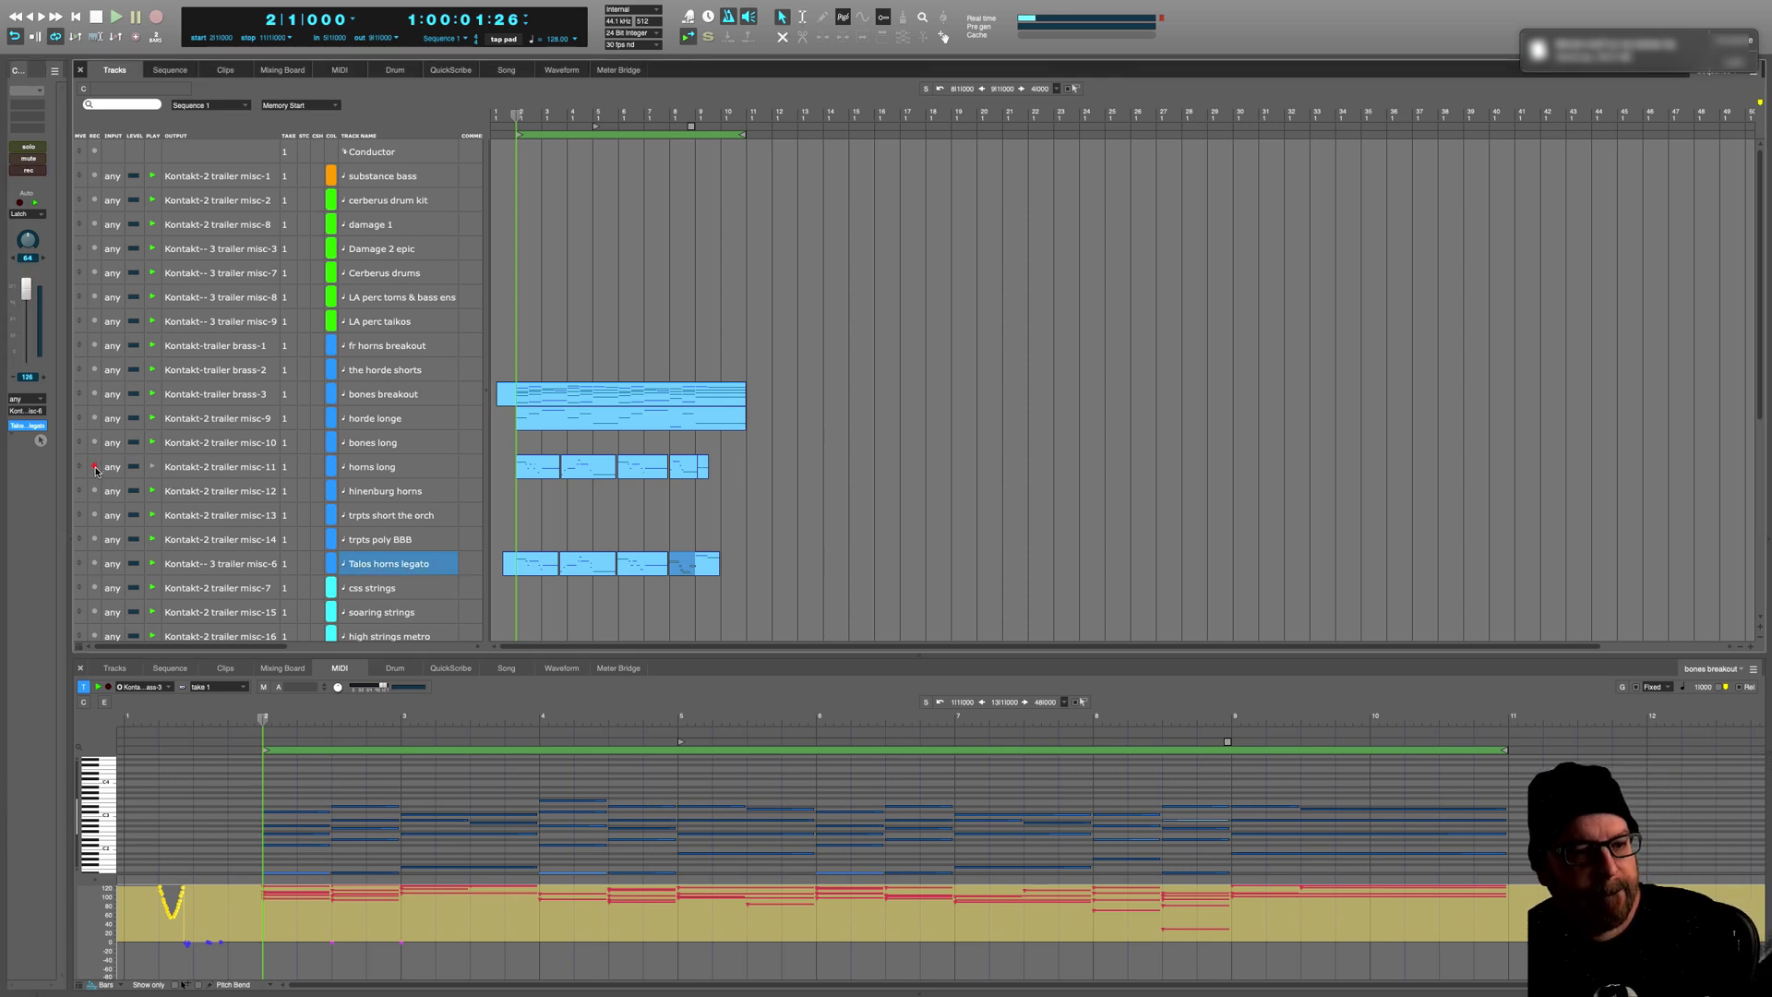
pyautogui.click(96, 564)
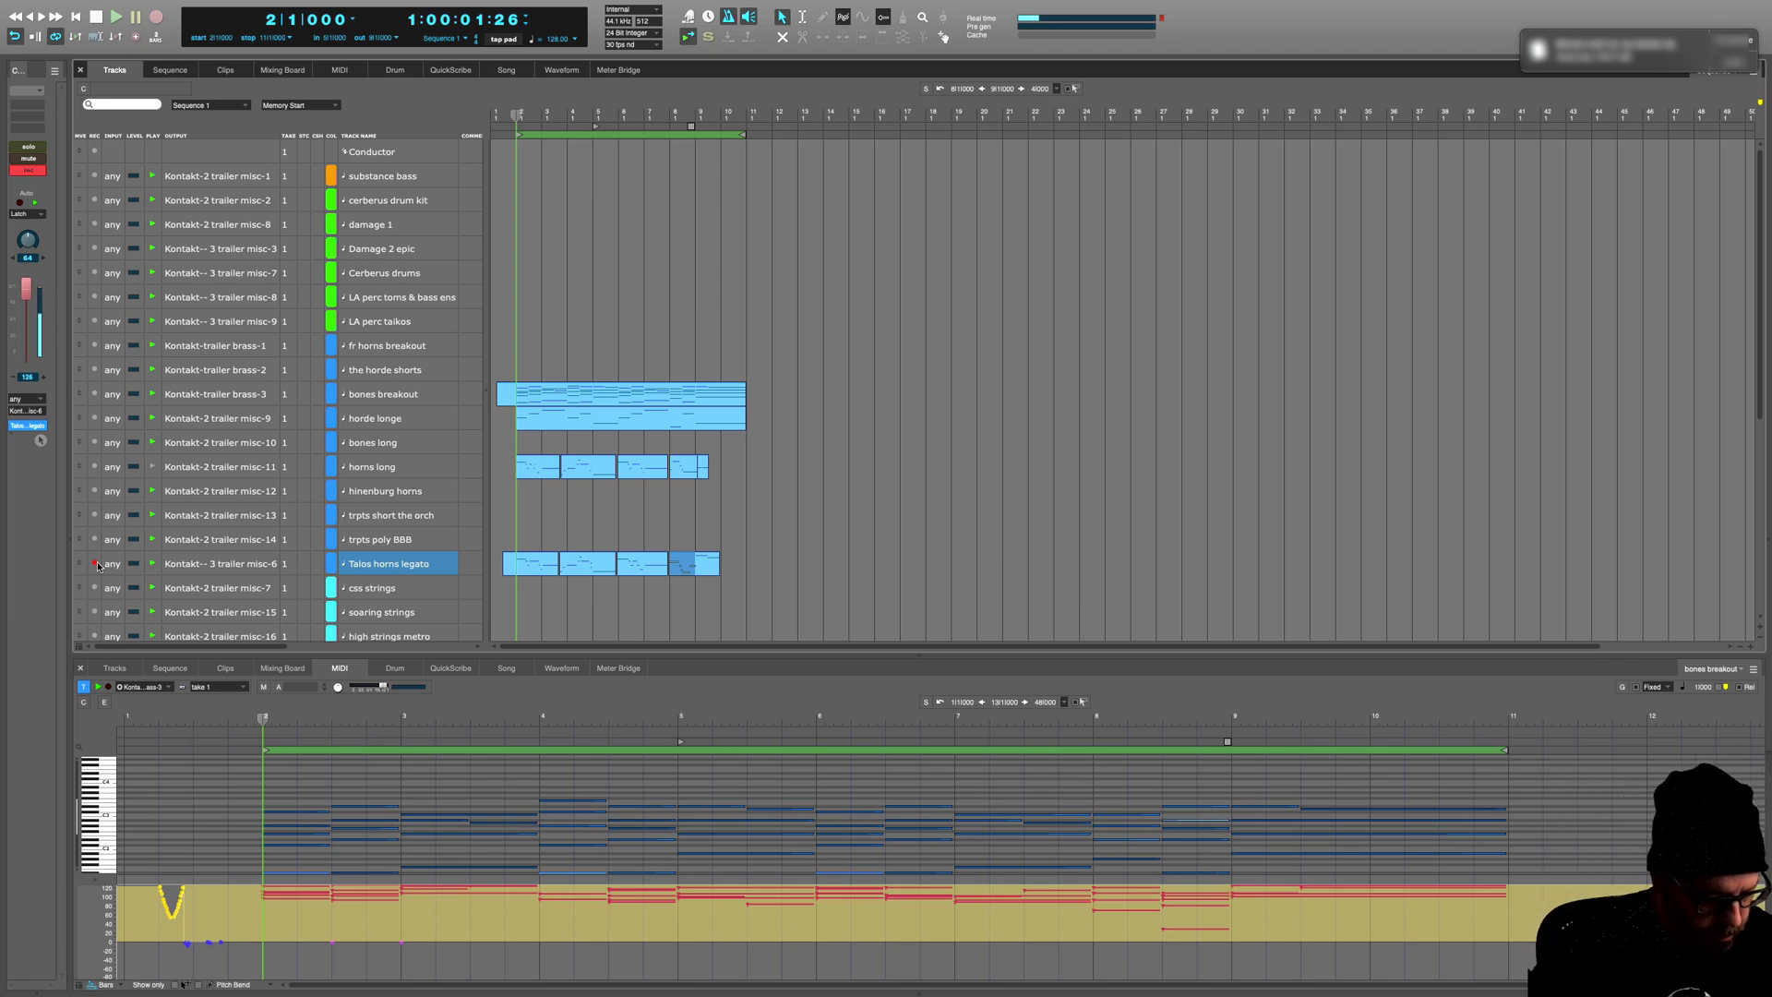
pyautogui.press('KP_3')
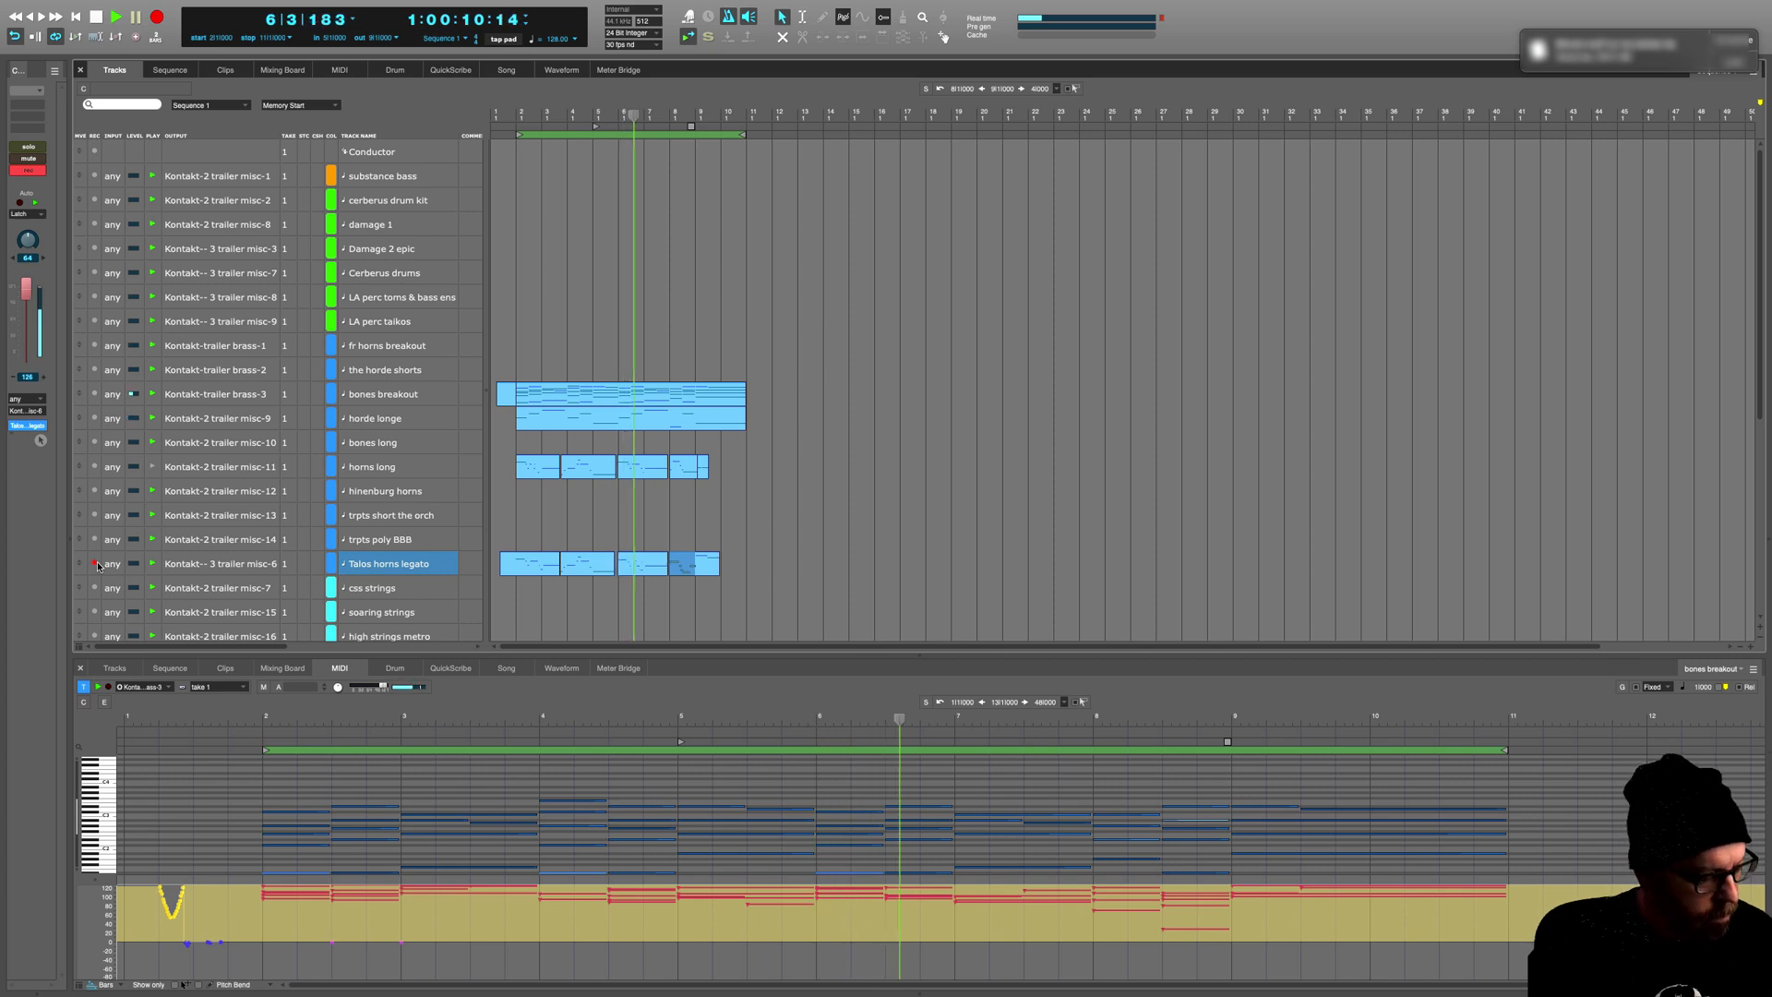
pyautogui.press('KP_1')
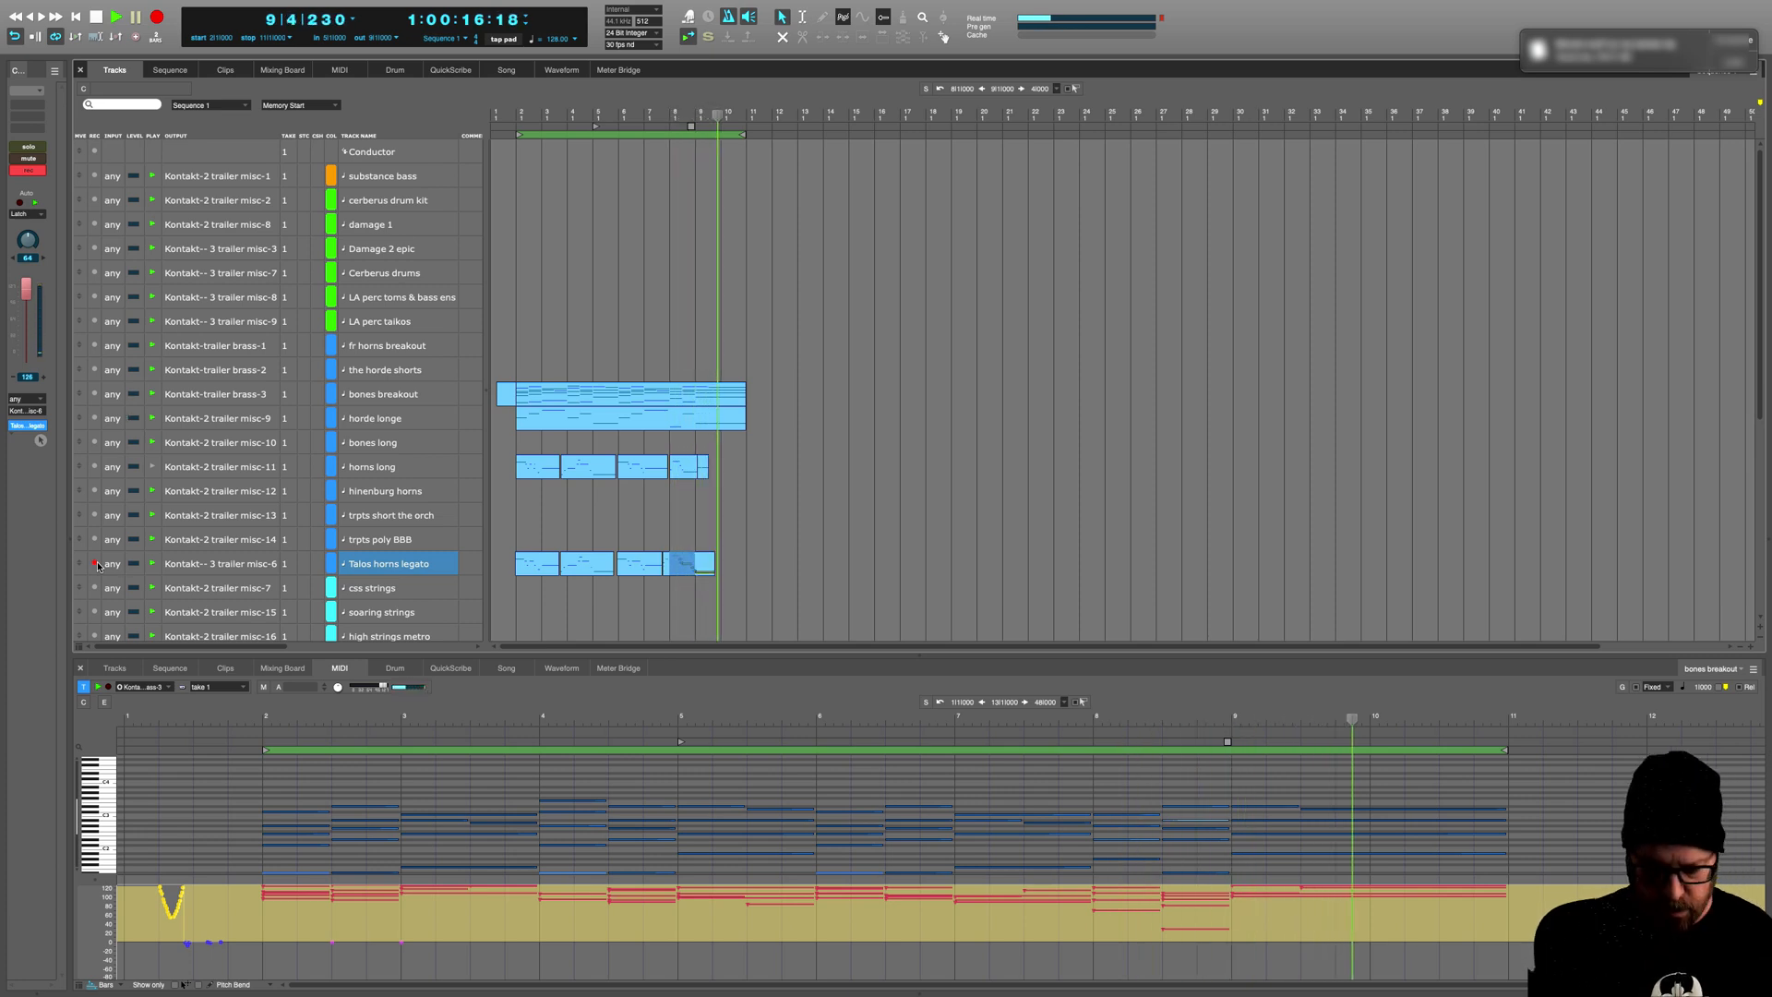
pyautogui.press('space')
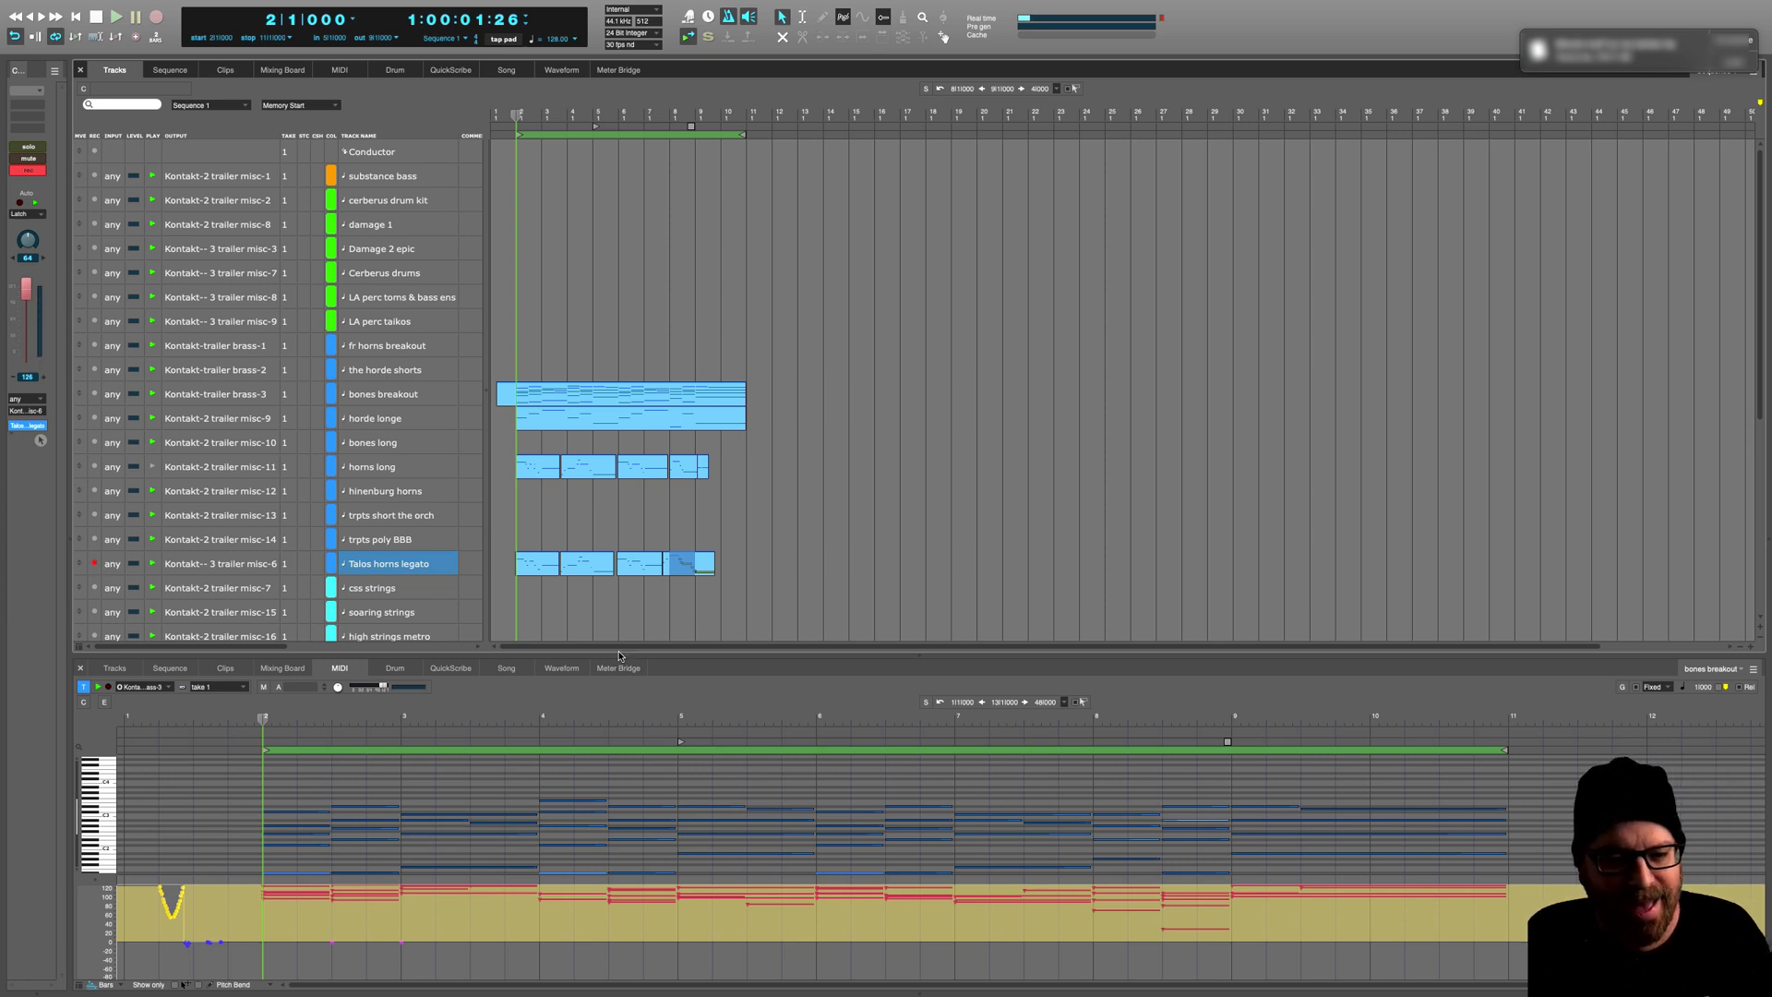
# Step: Rework the final Talos horns legato note in measure 9 as a half-bar E♭3 followed by a half-bar D3
pyautogui.click(704, 570)
pyautogui.click(1230, 815)
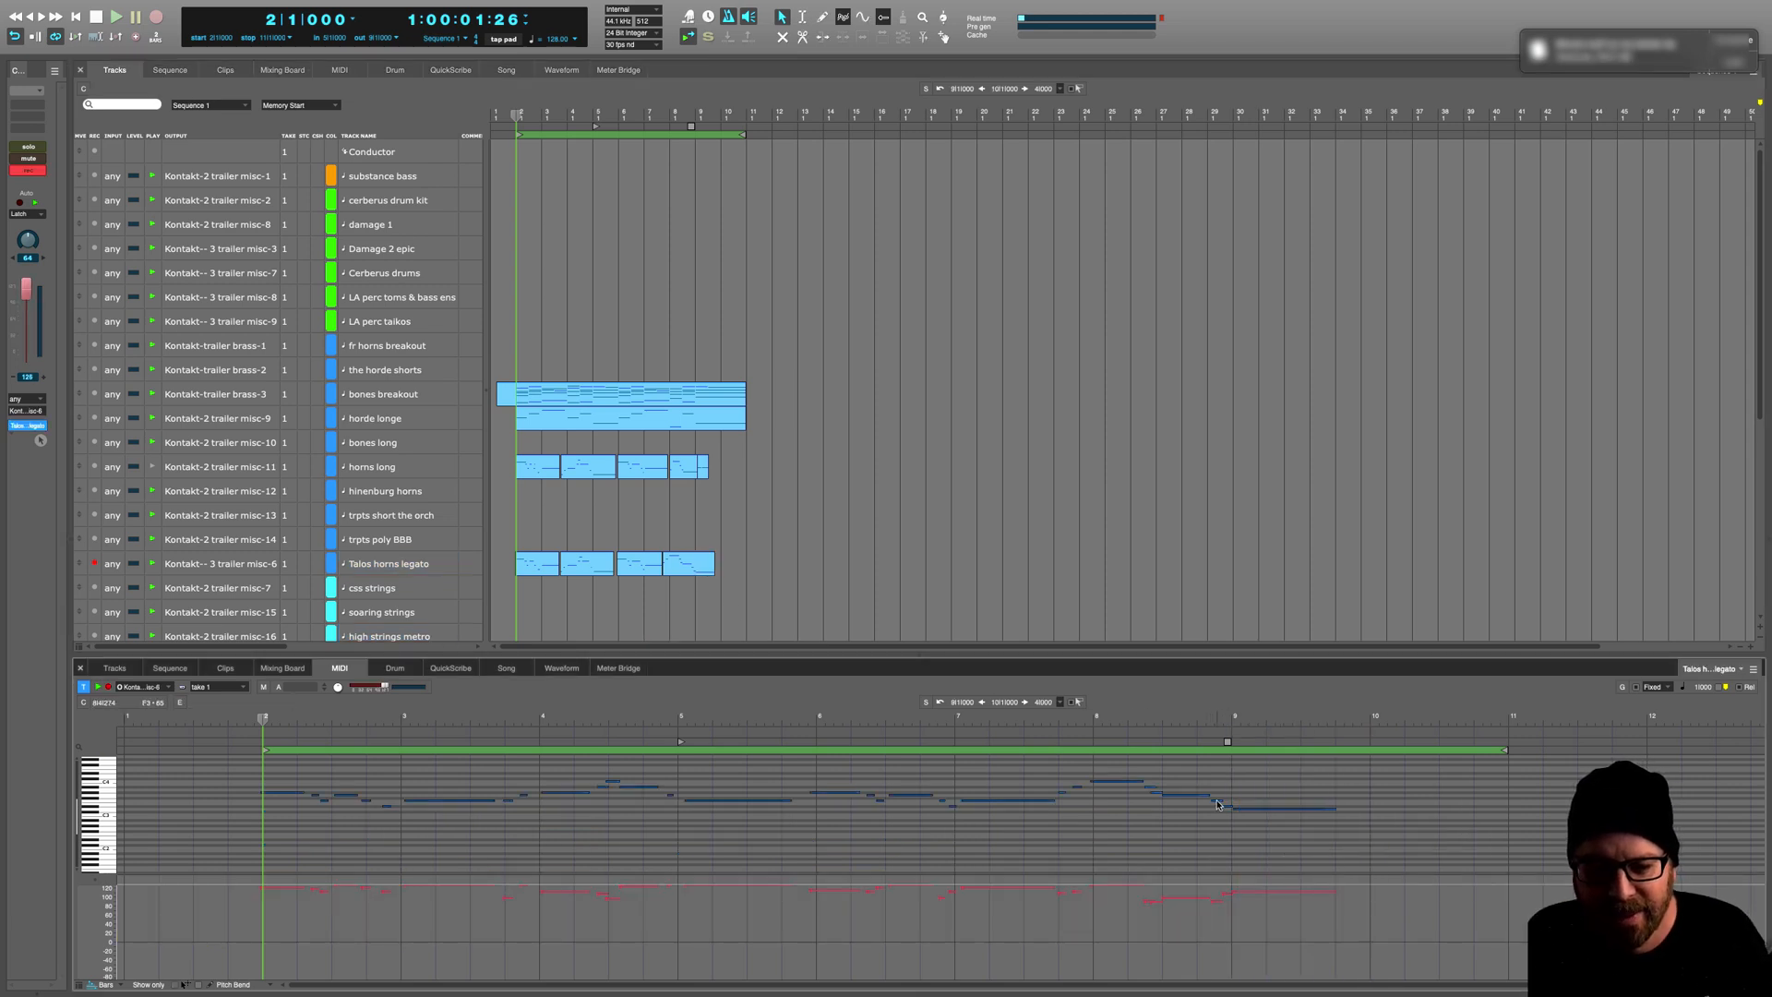
pyautogui.click(1225, 801)
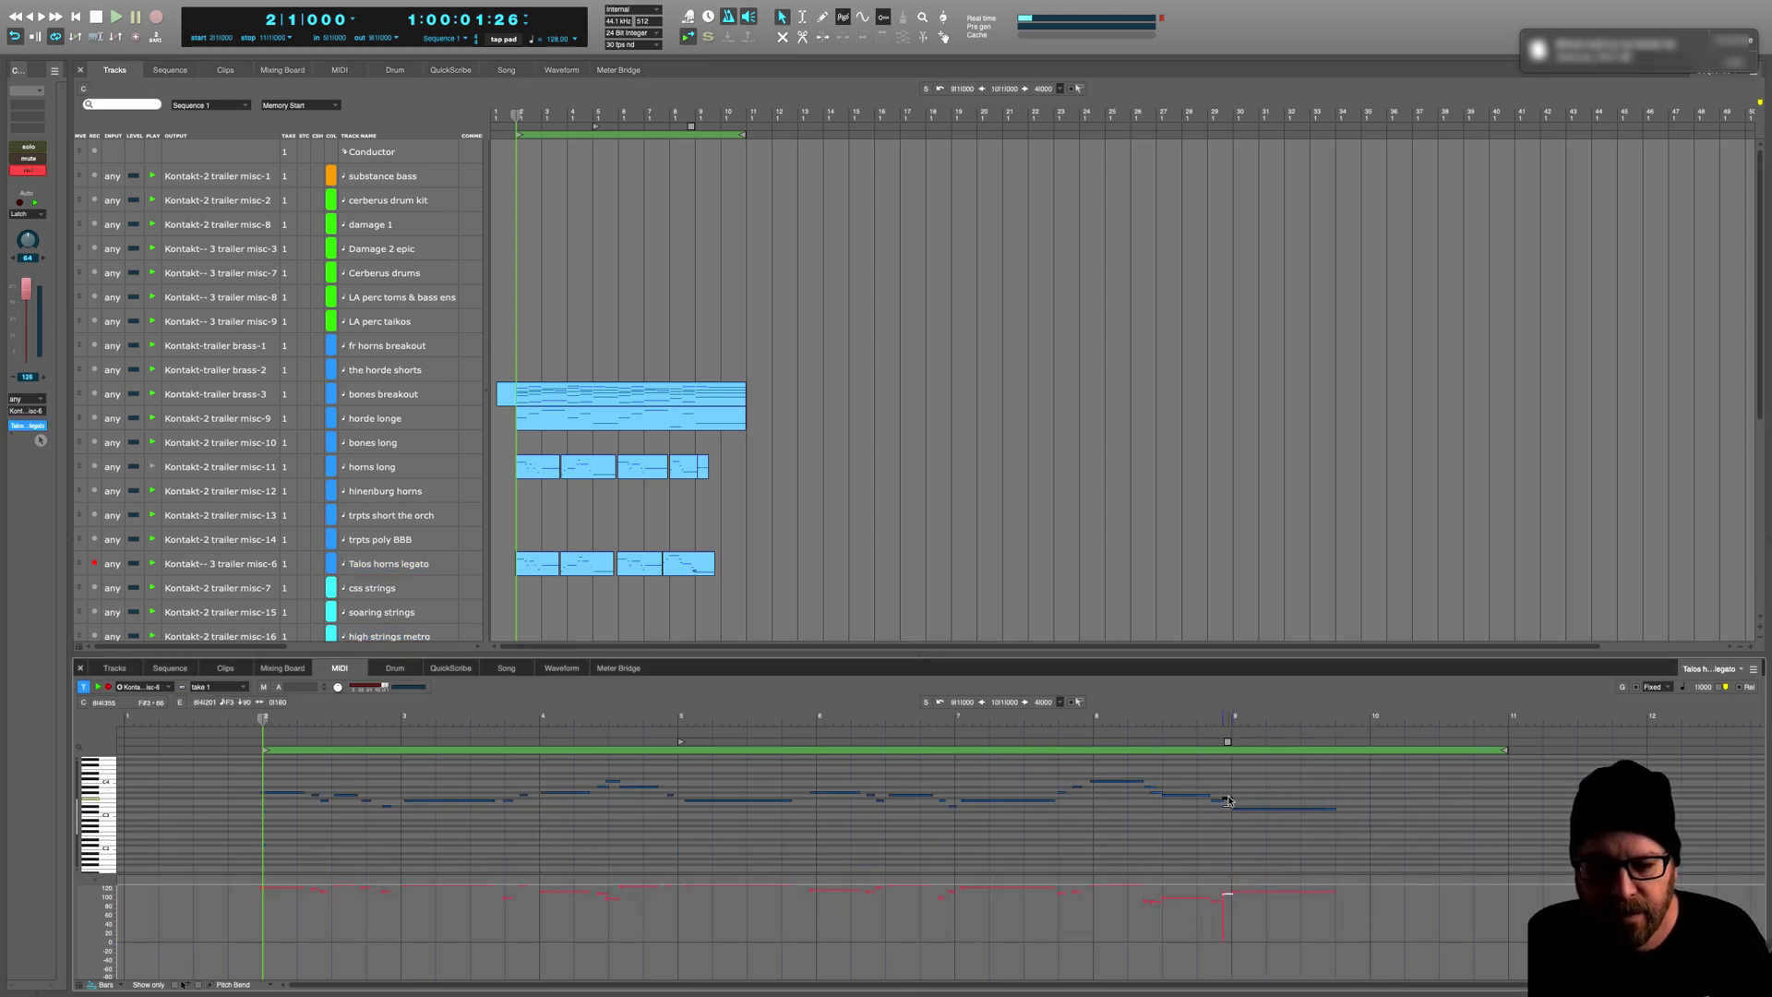
pyautogui.click(1253, 810)
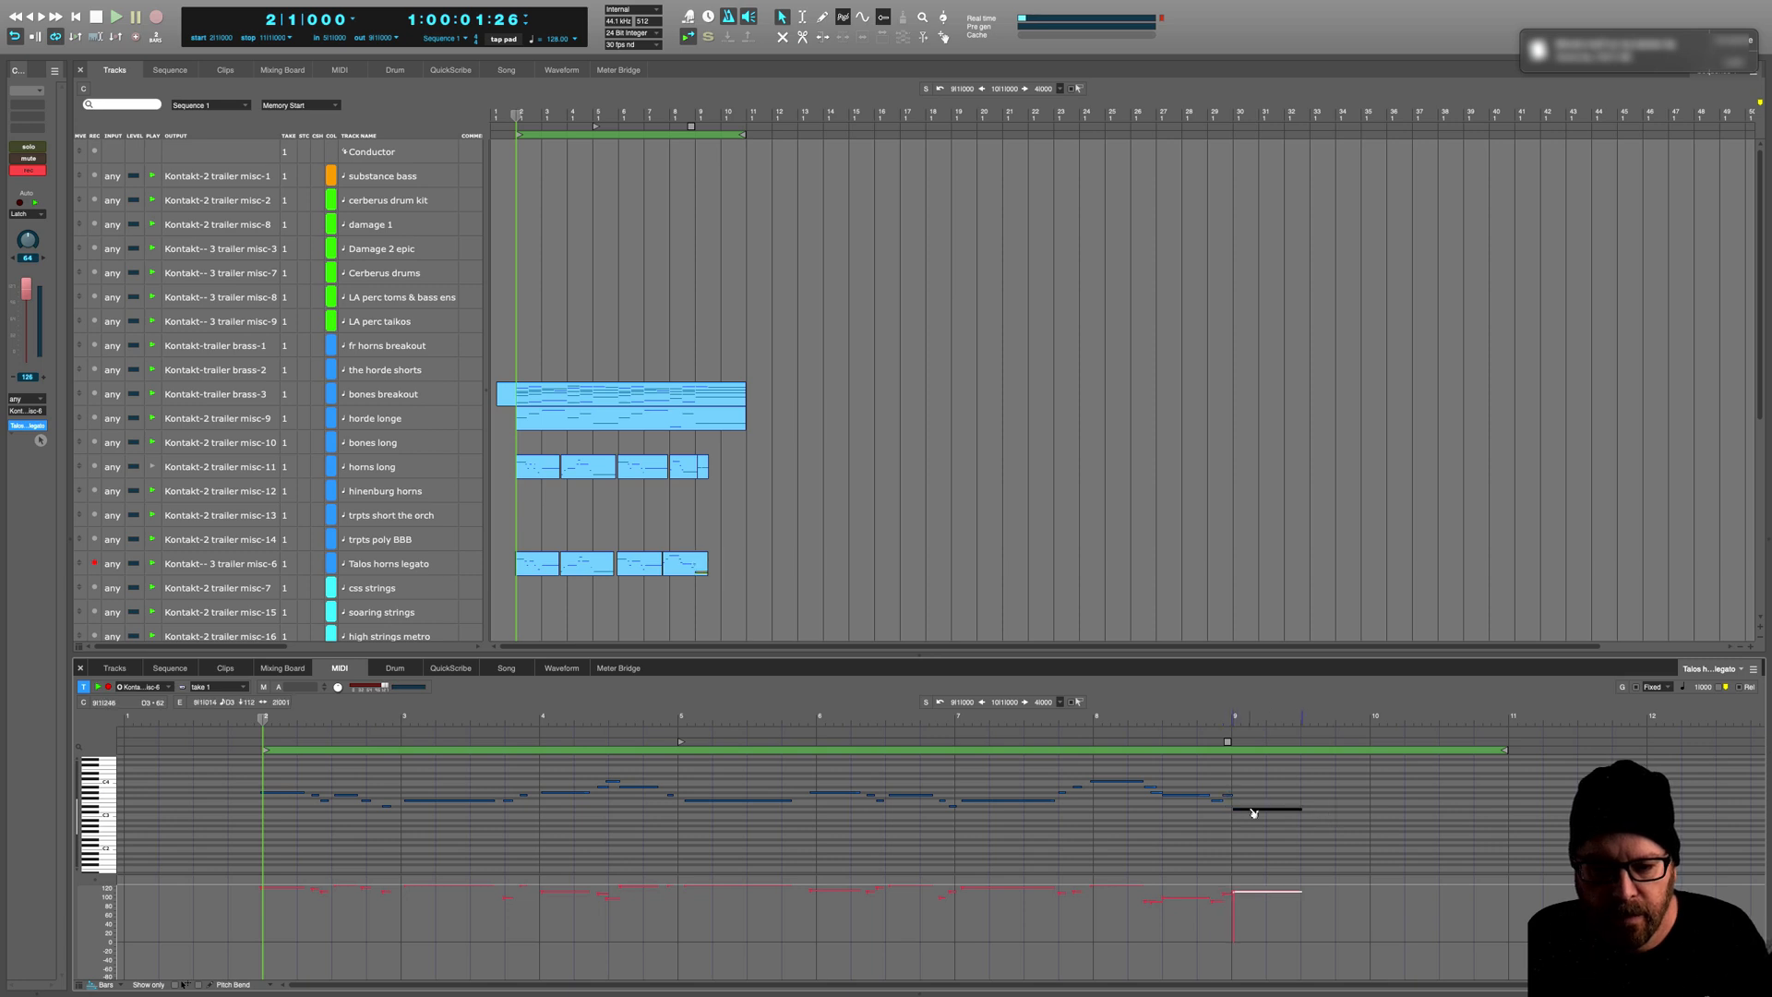
pyautogui.press('Up')
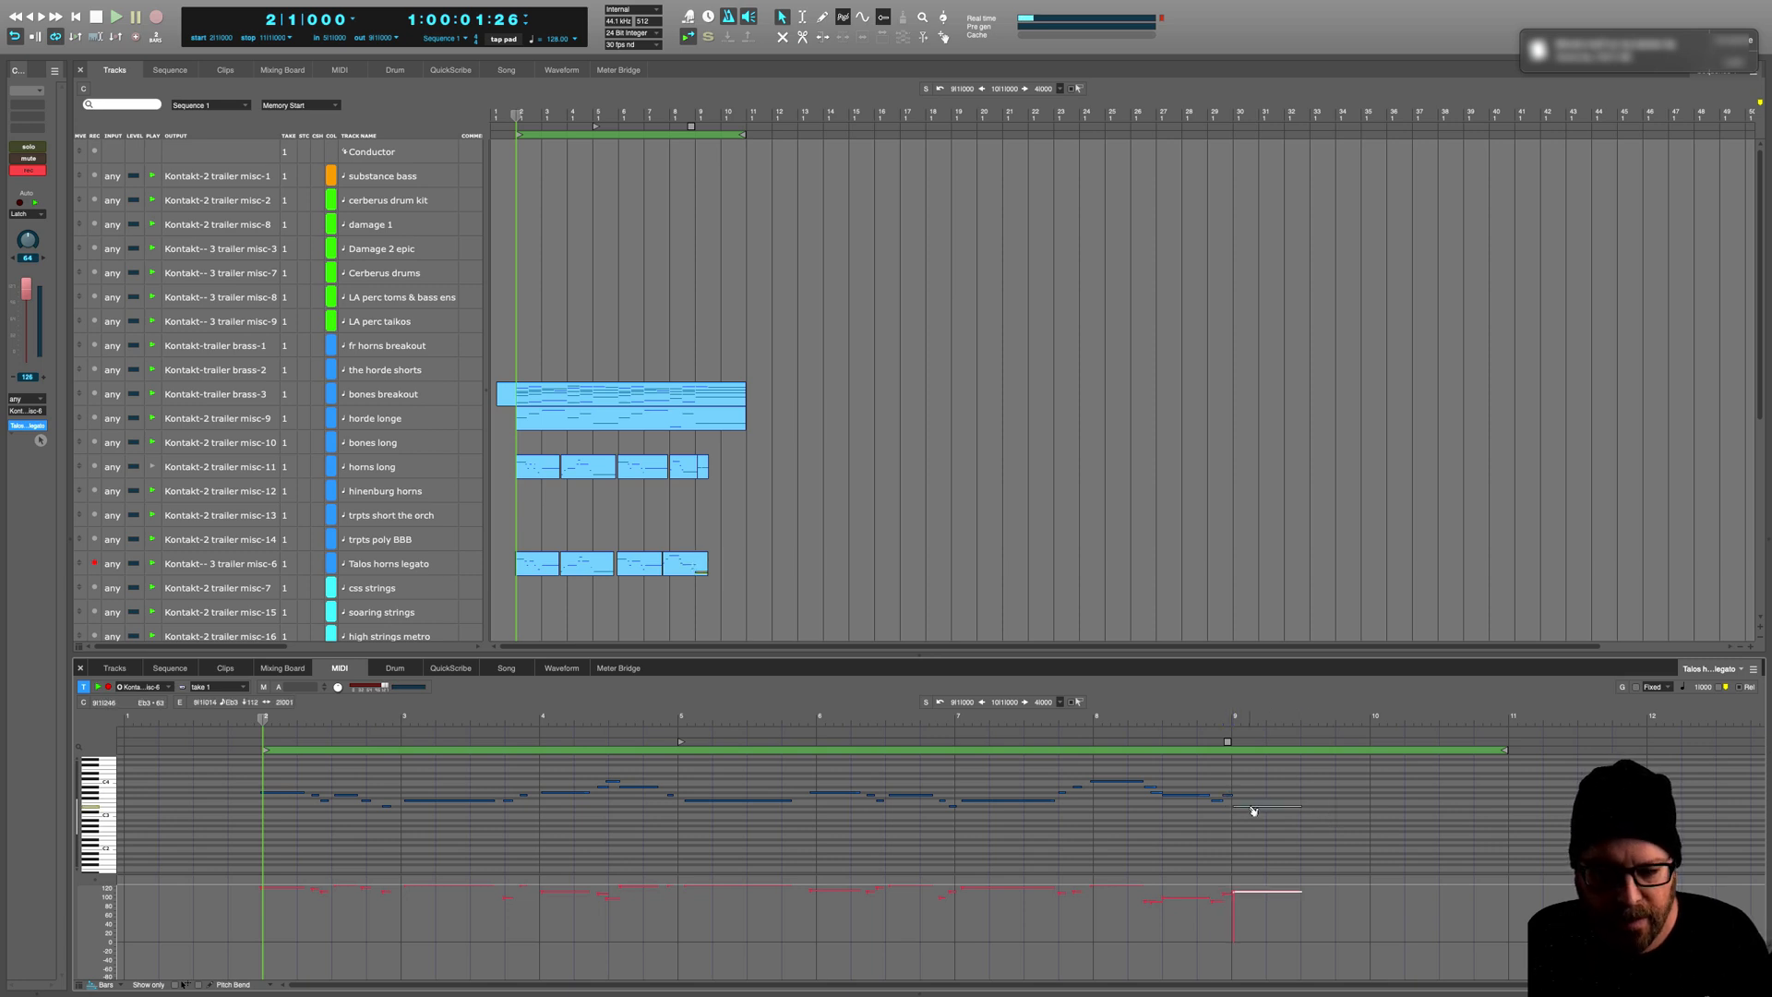
pyautogui.press('Down')
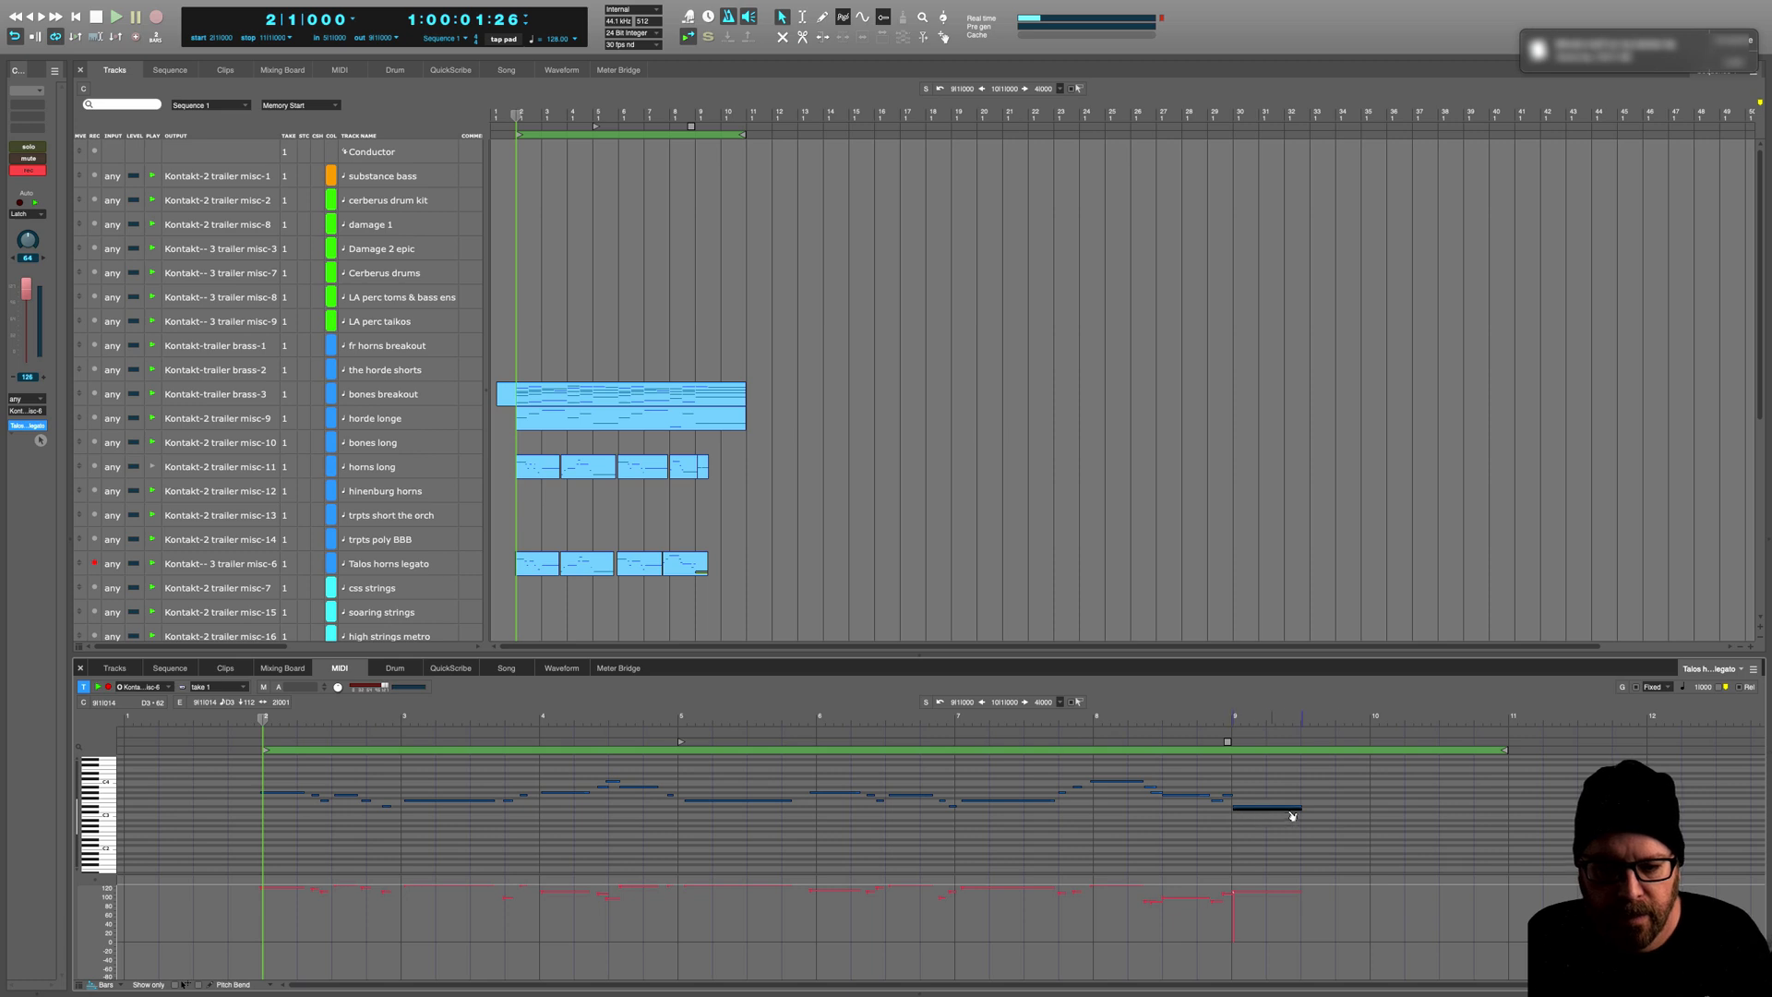
pyautogui.press('super+d')
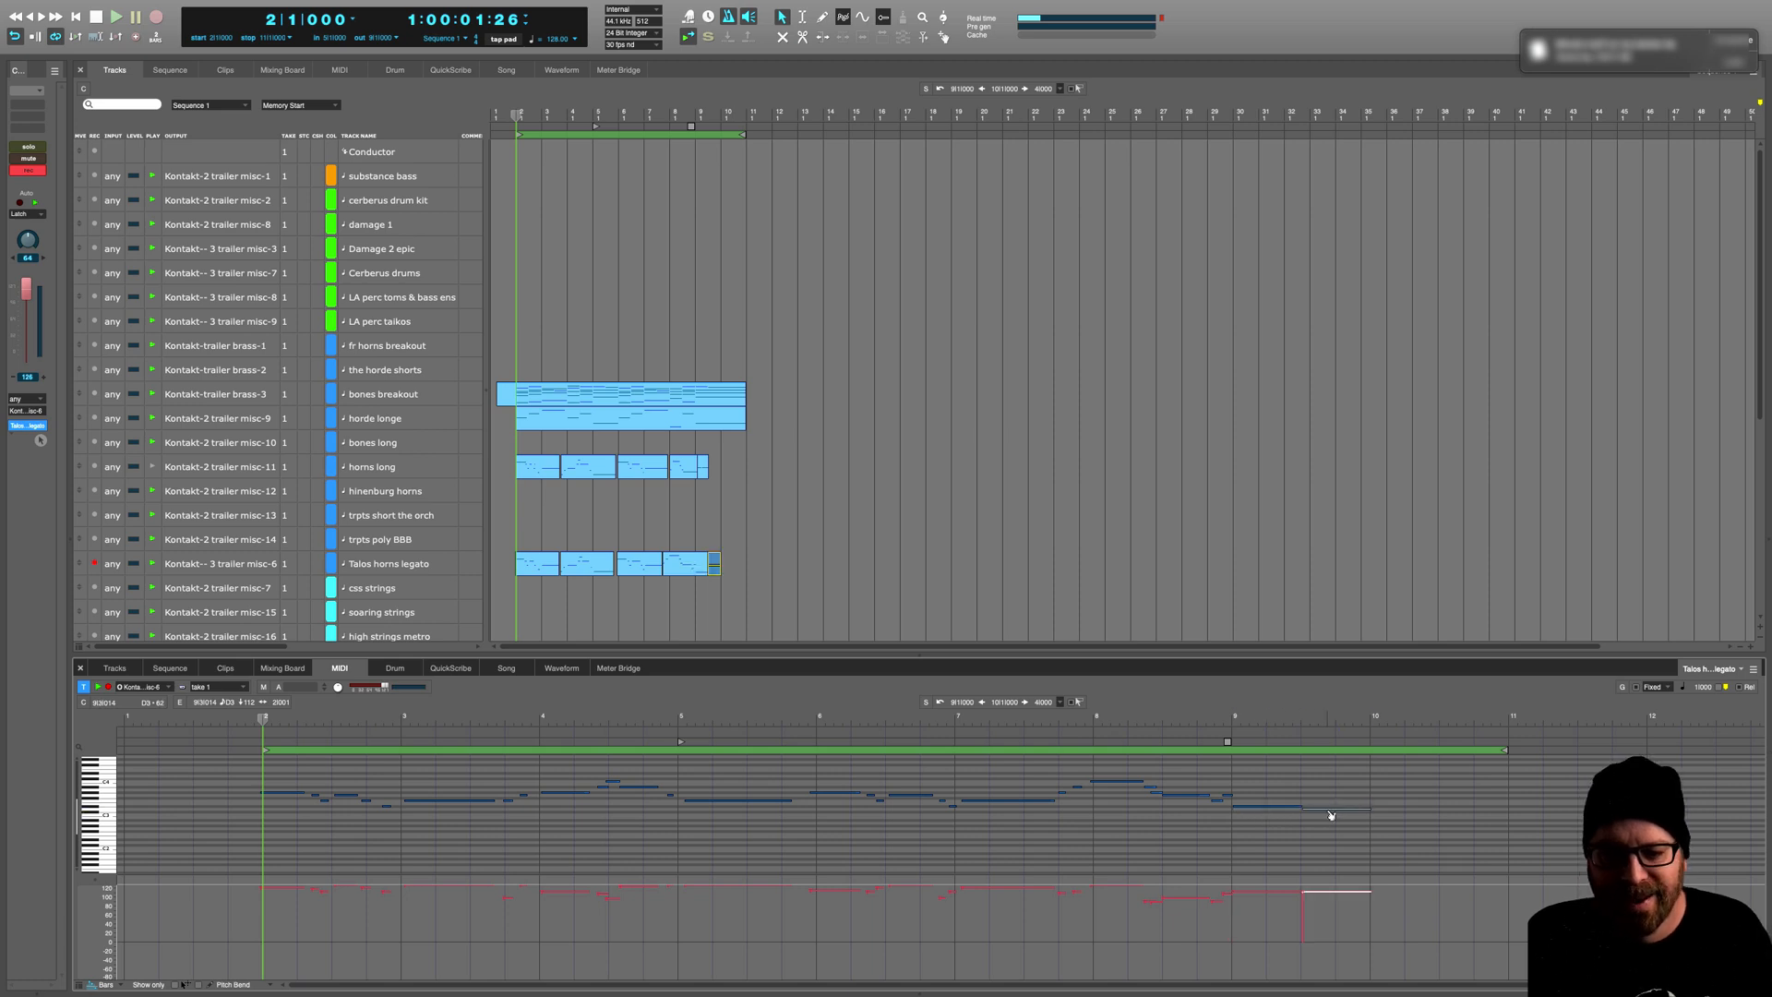
# Step: Play back the edited horn melody and move record arming to Damage 2 epic
pyautogui.press('space')
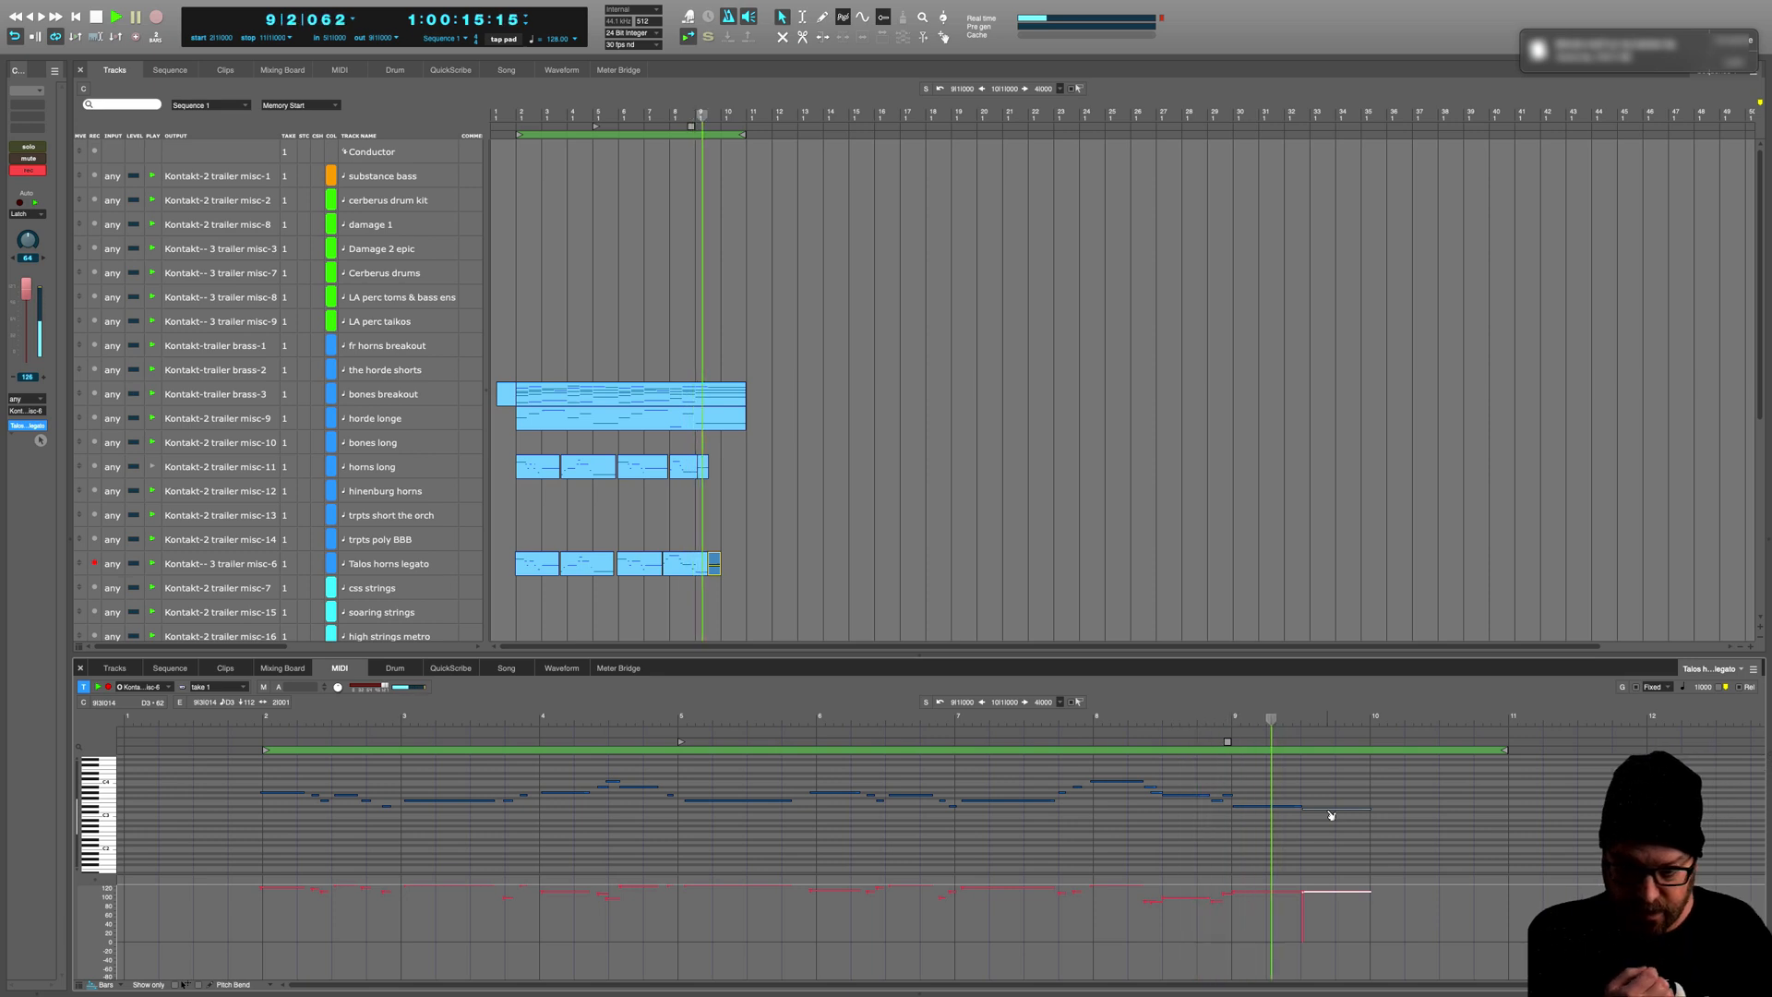
pyautogui.press('space')
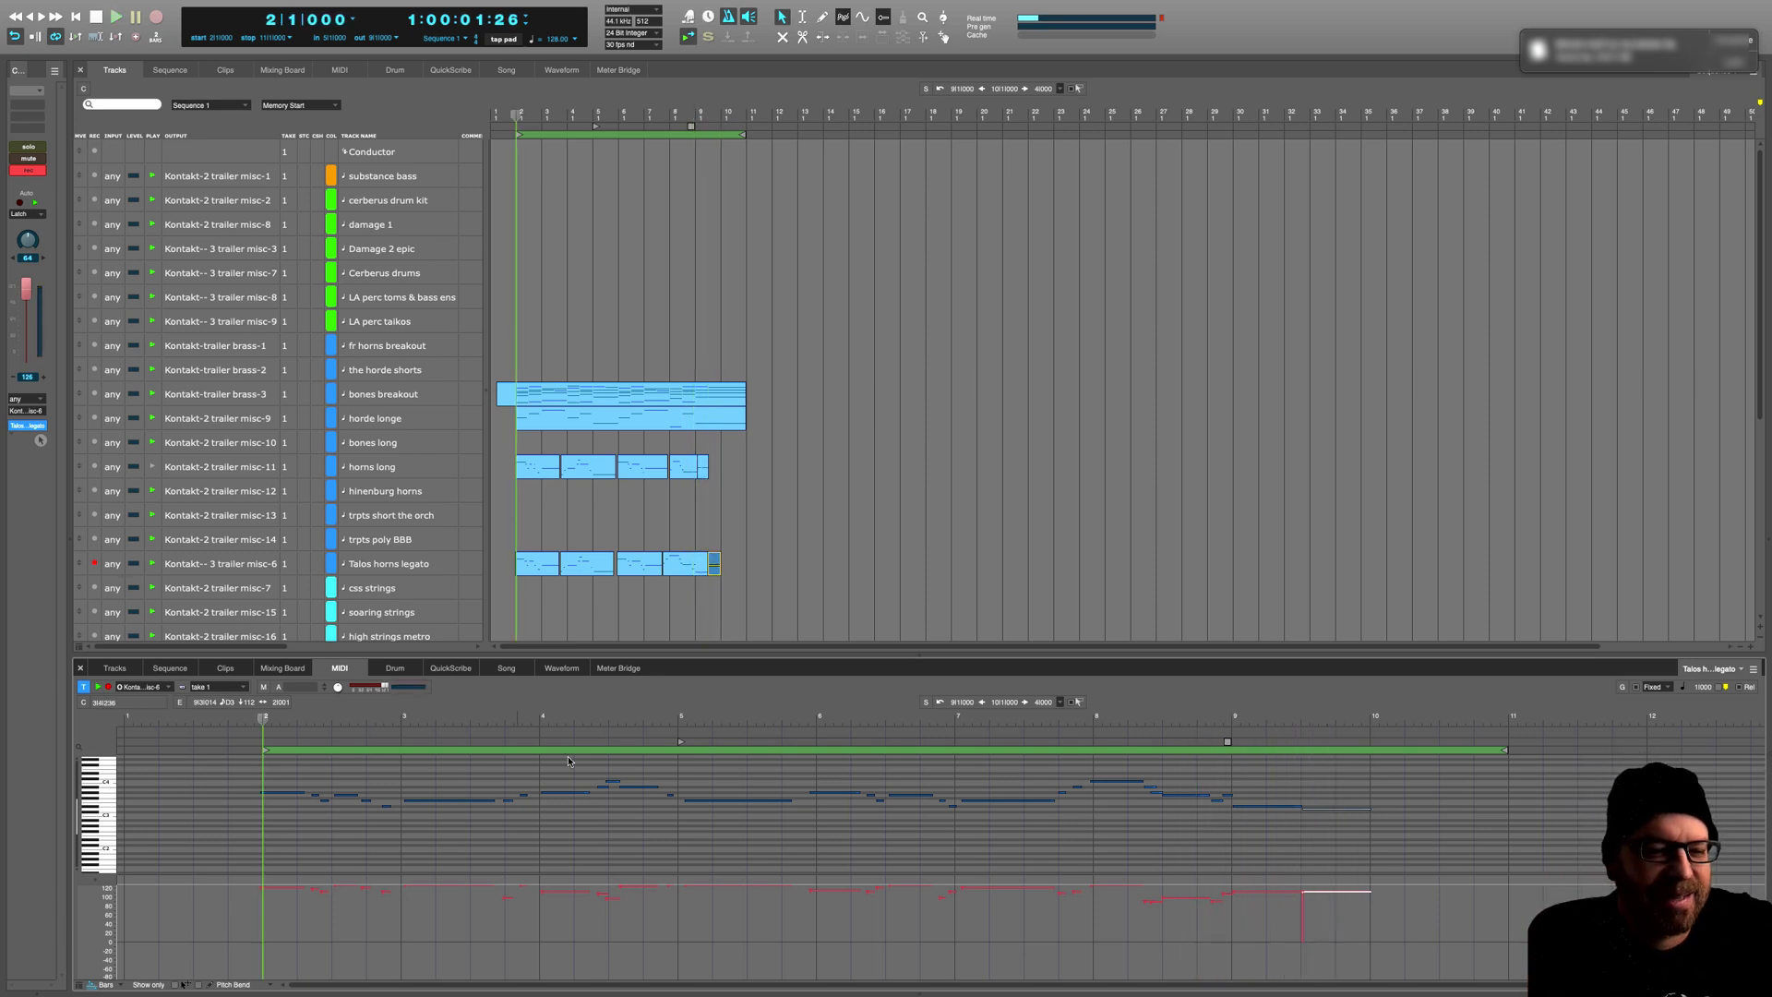
pyautogui.click(95, 564)
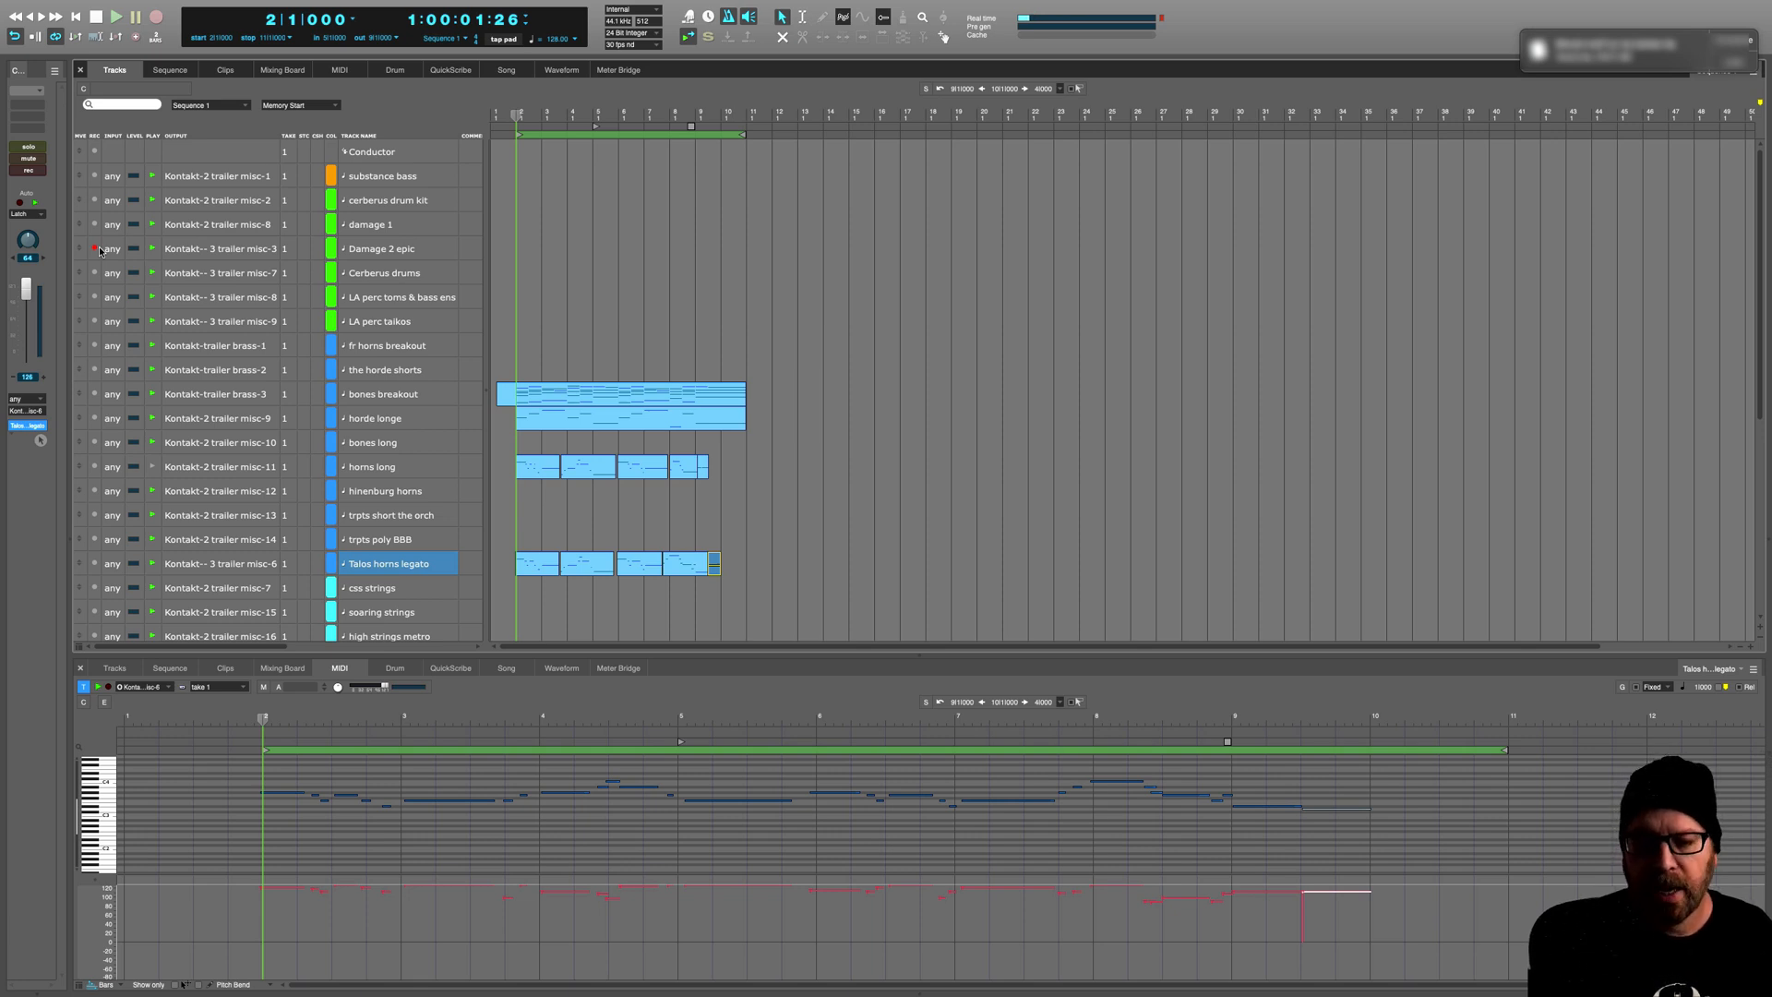
# Step: Play back the cue, then select the Damage 2 epic track and lower its volume
pyautogui.press('space')
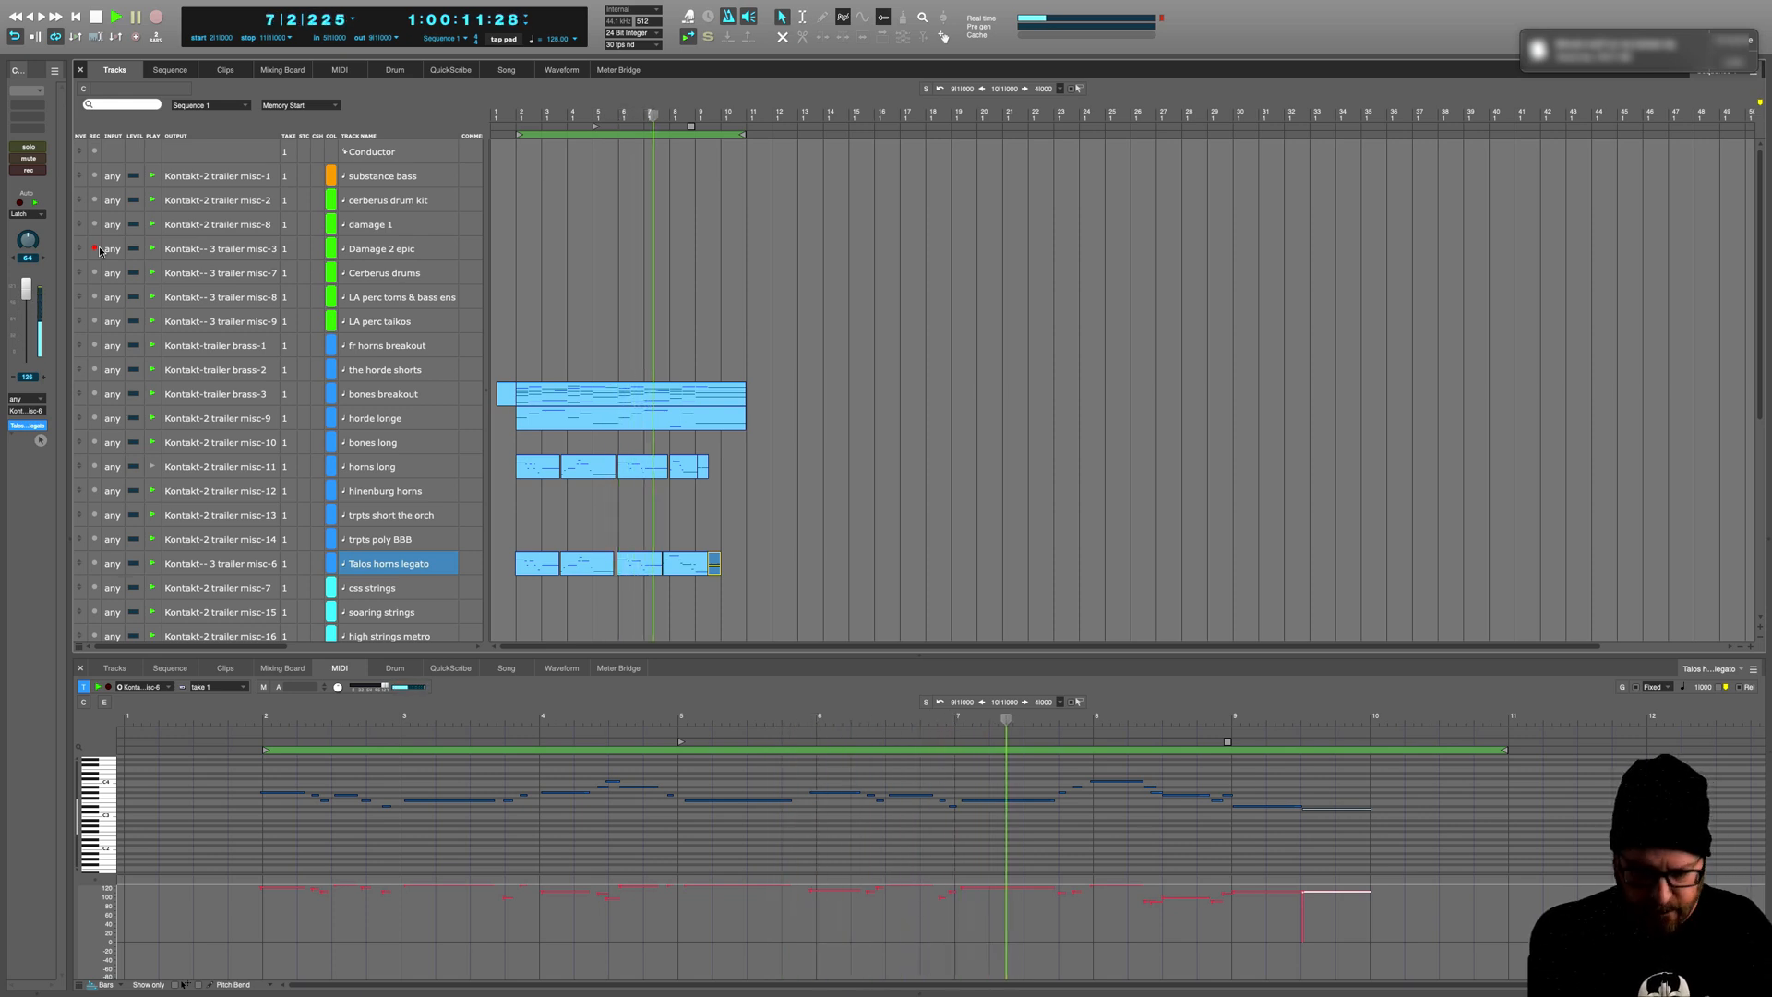
pyautogui.press('space')
pyautogui.click(387, 247)
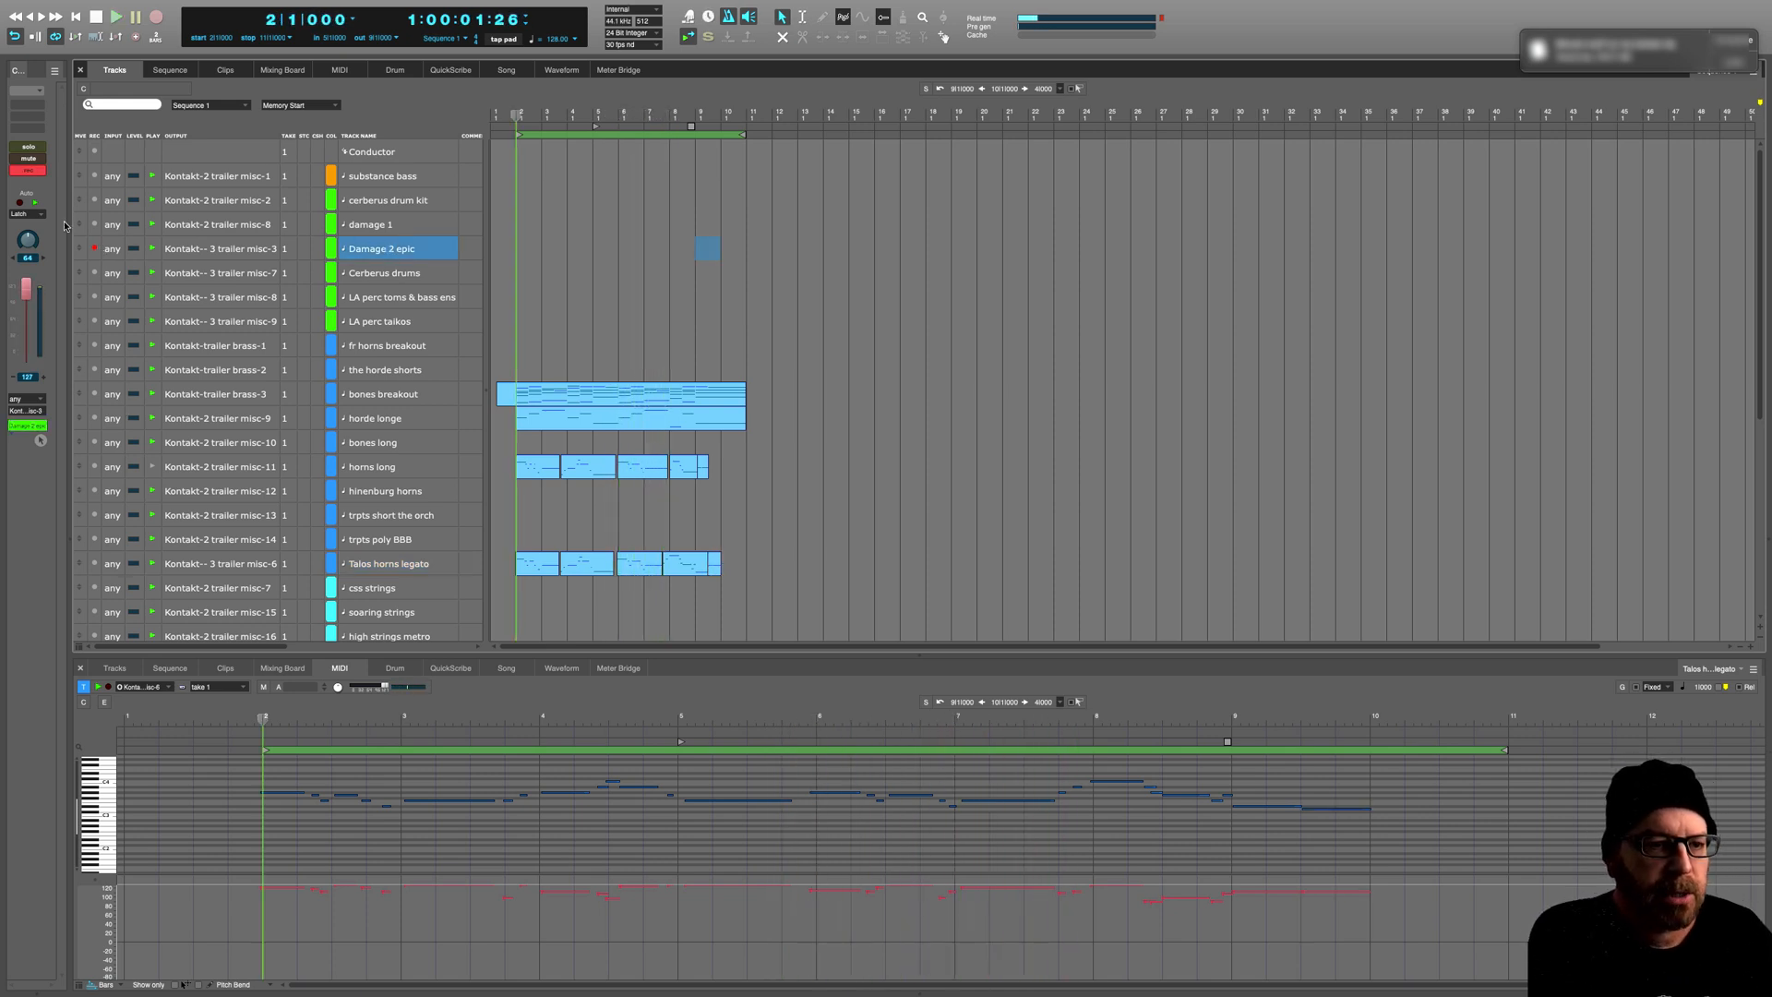
pyautogui.moveTo(28, 288); pyautogui.dragTo(28, 304)
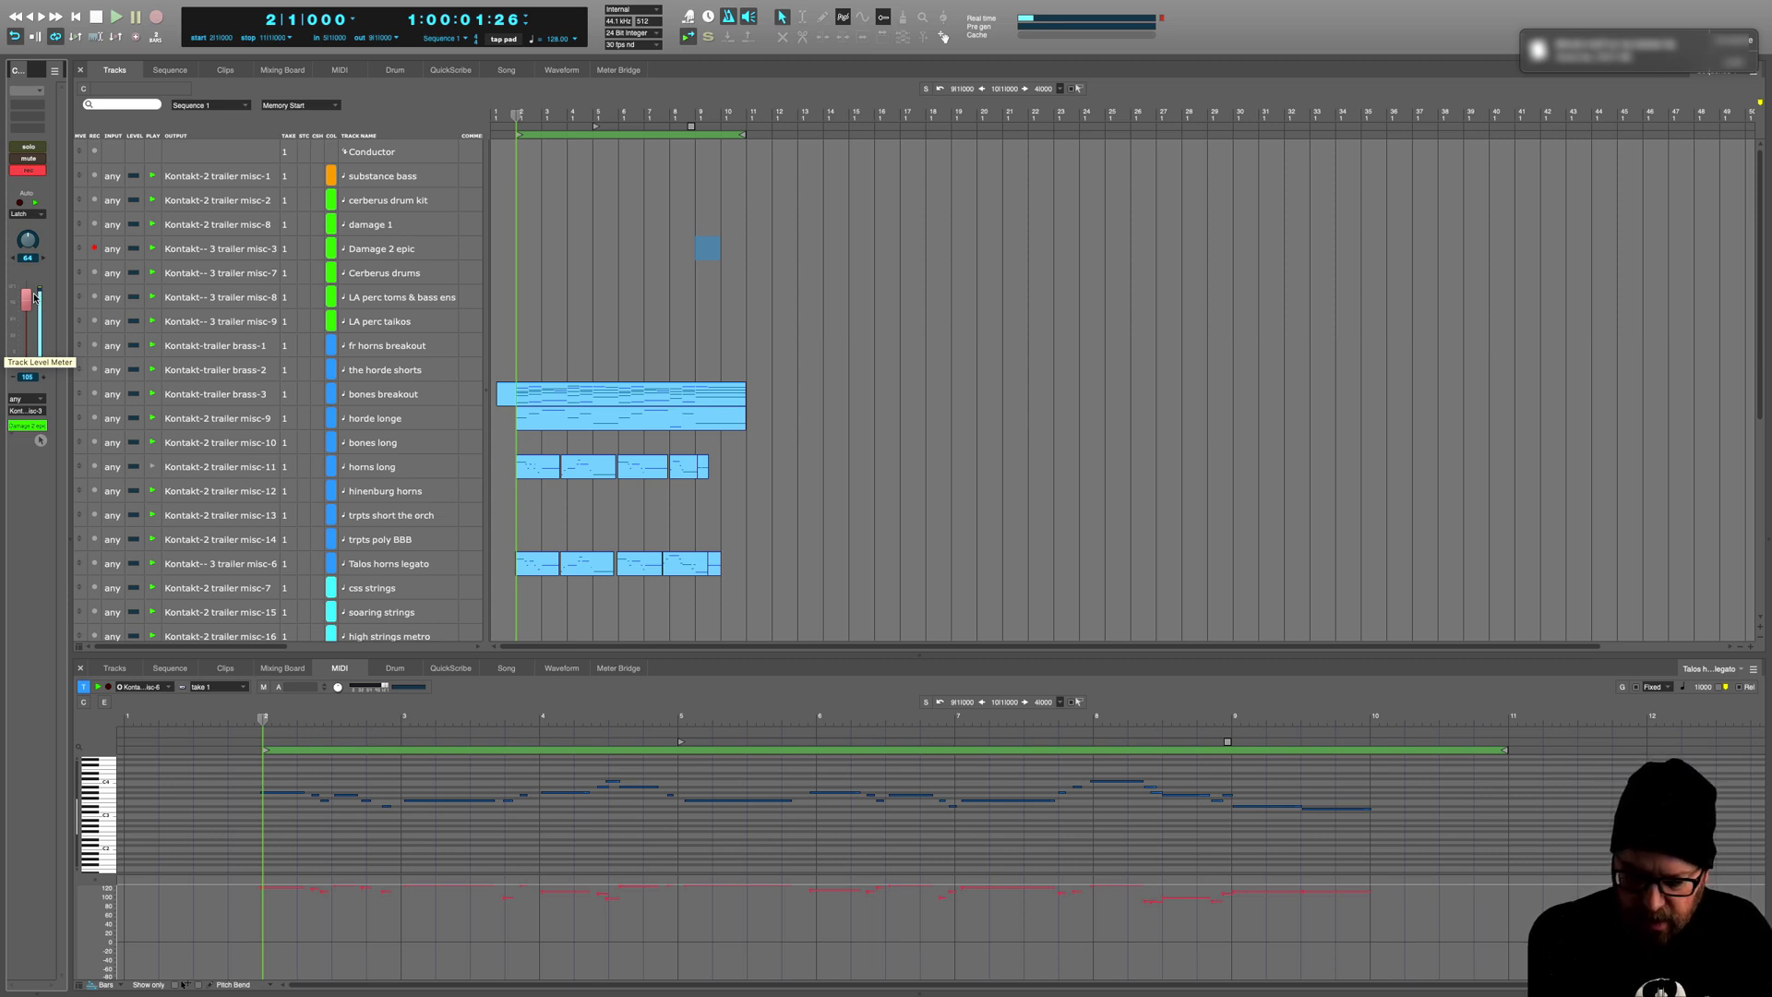
pyautogui.press('Return')
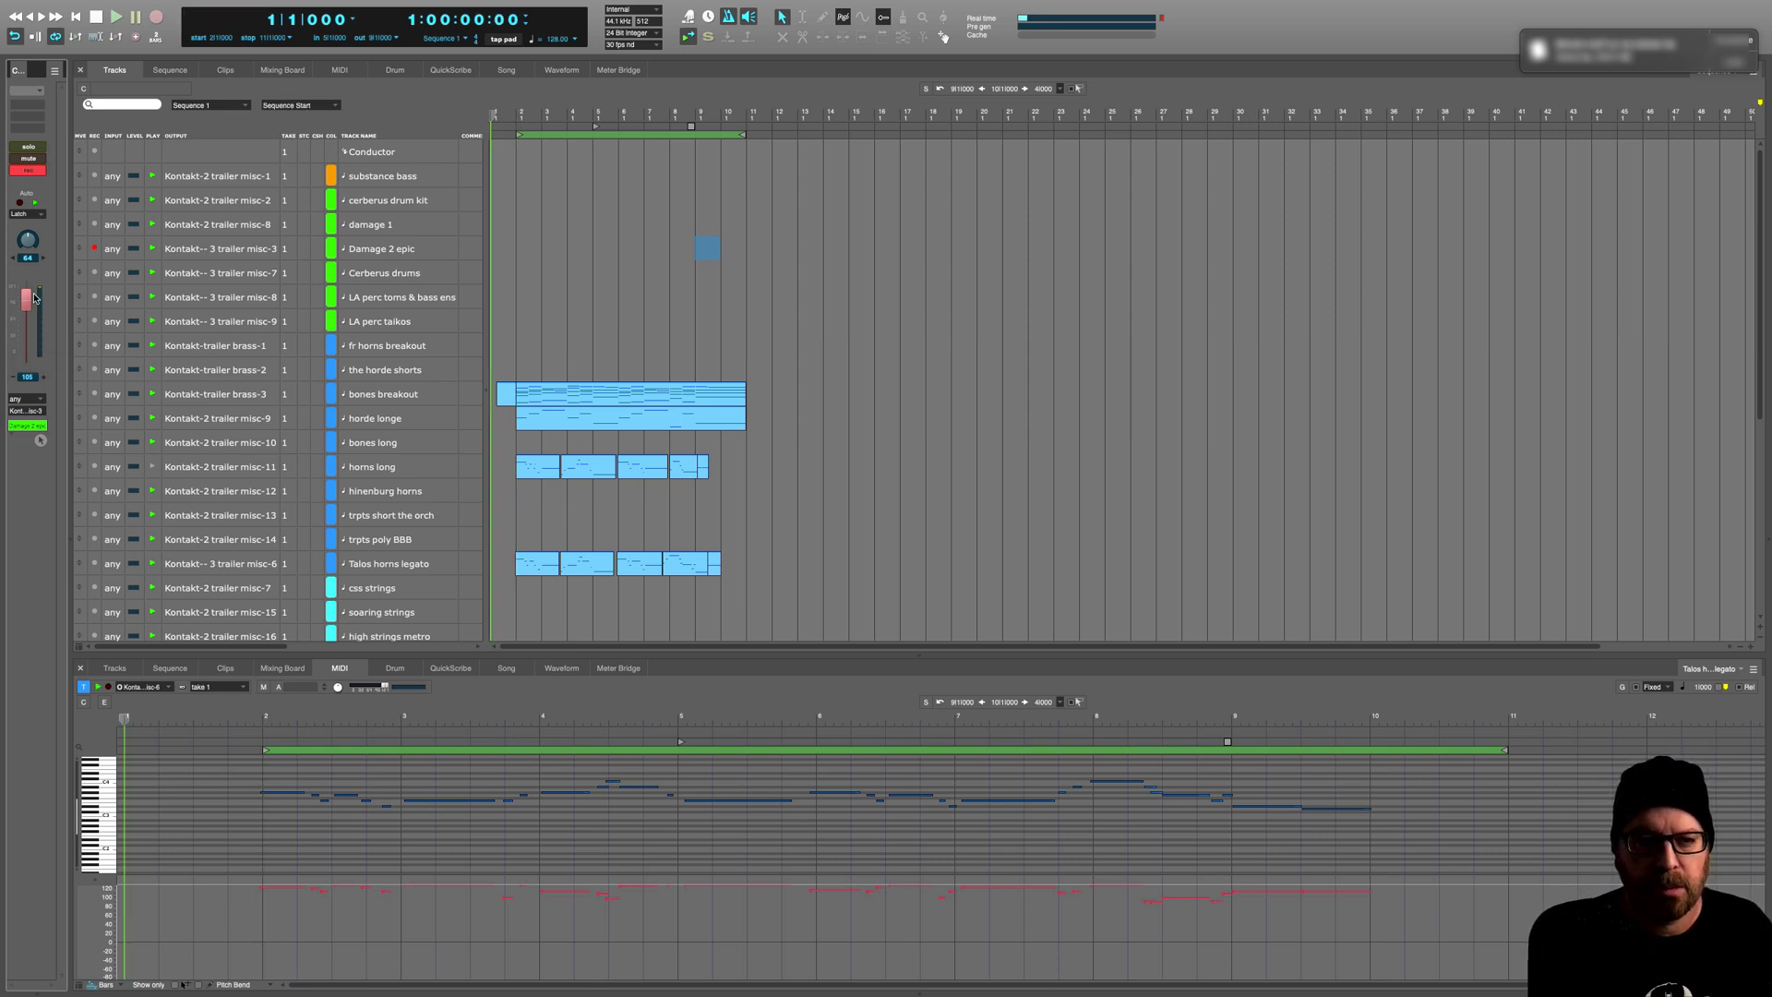
pyautogui.press('KP_3')
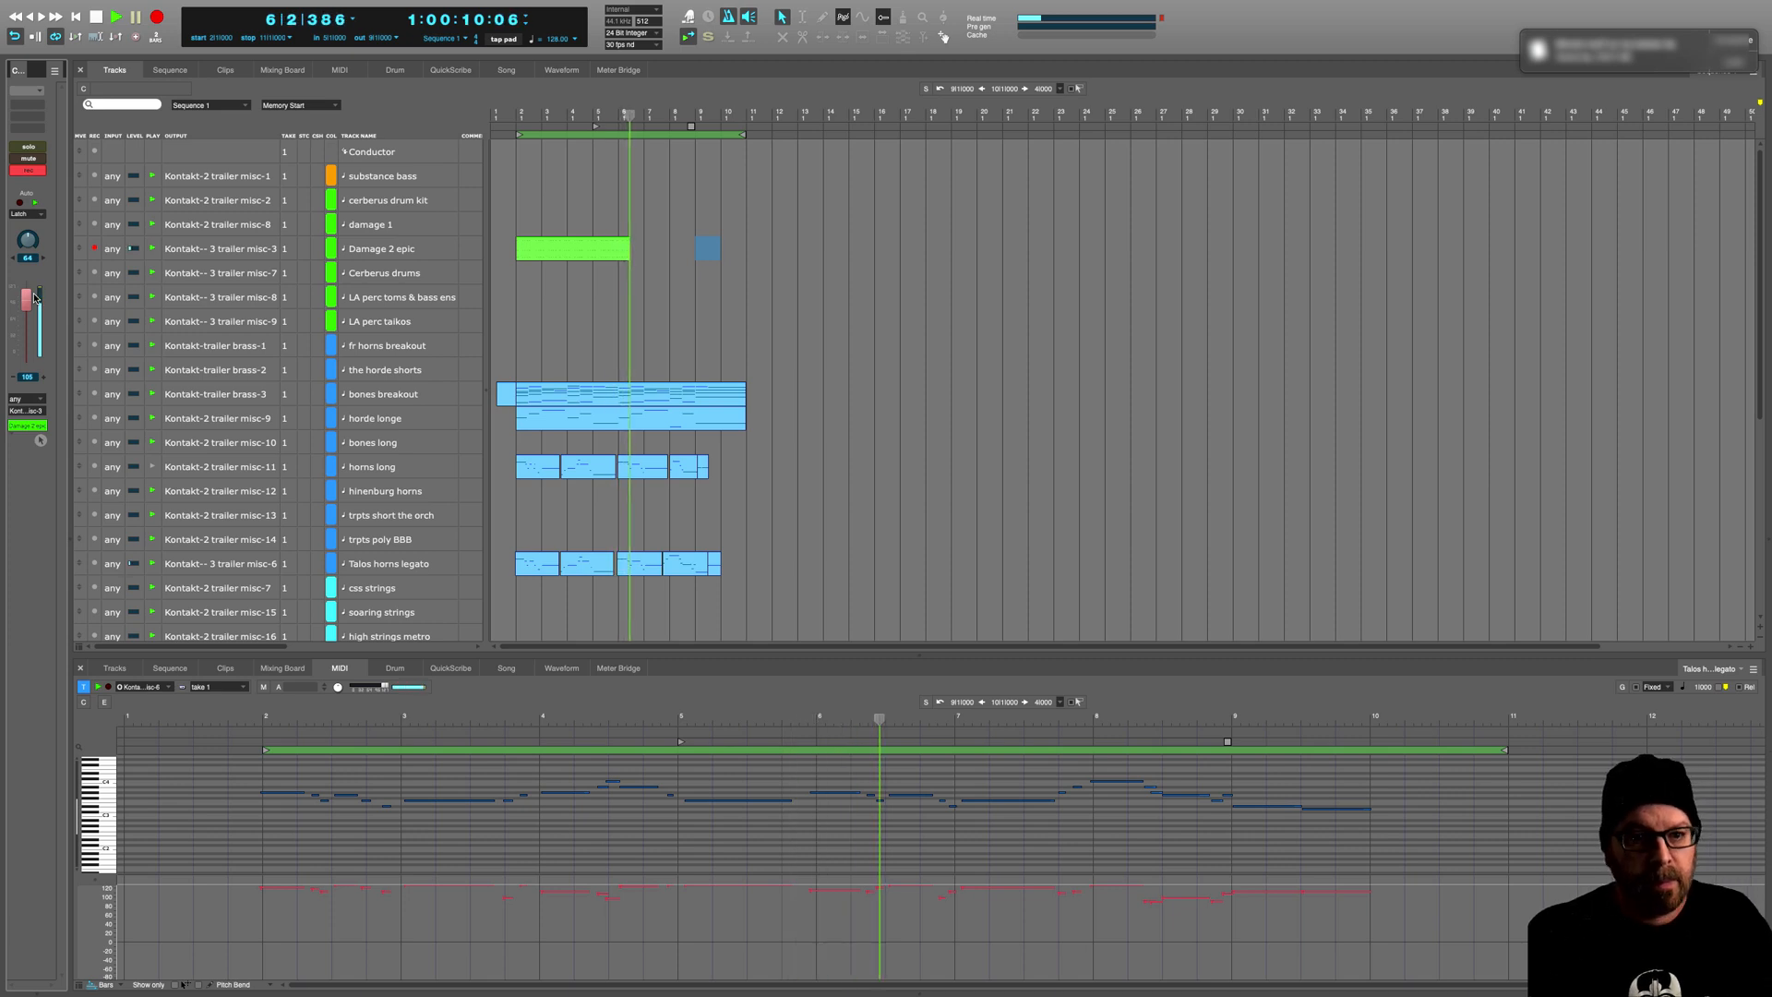
pyautogui.press('space')
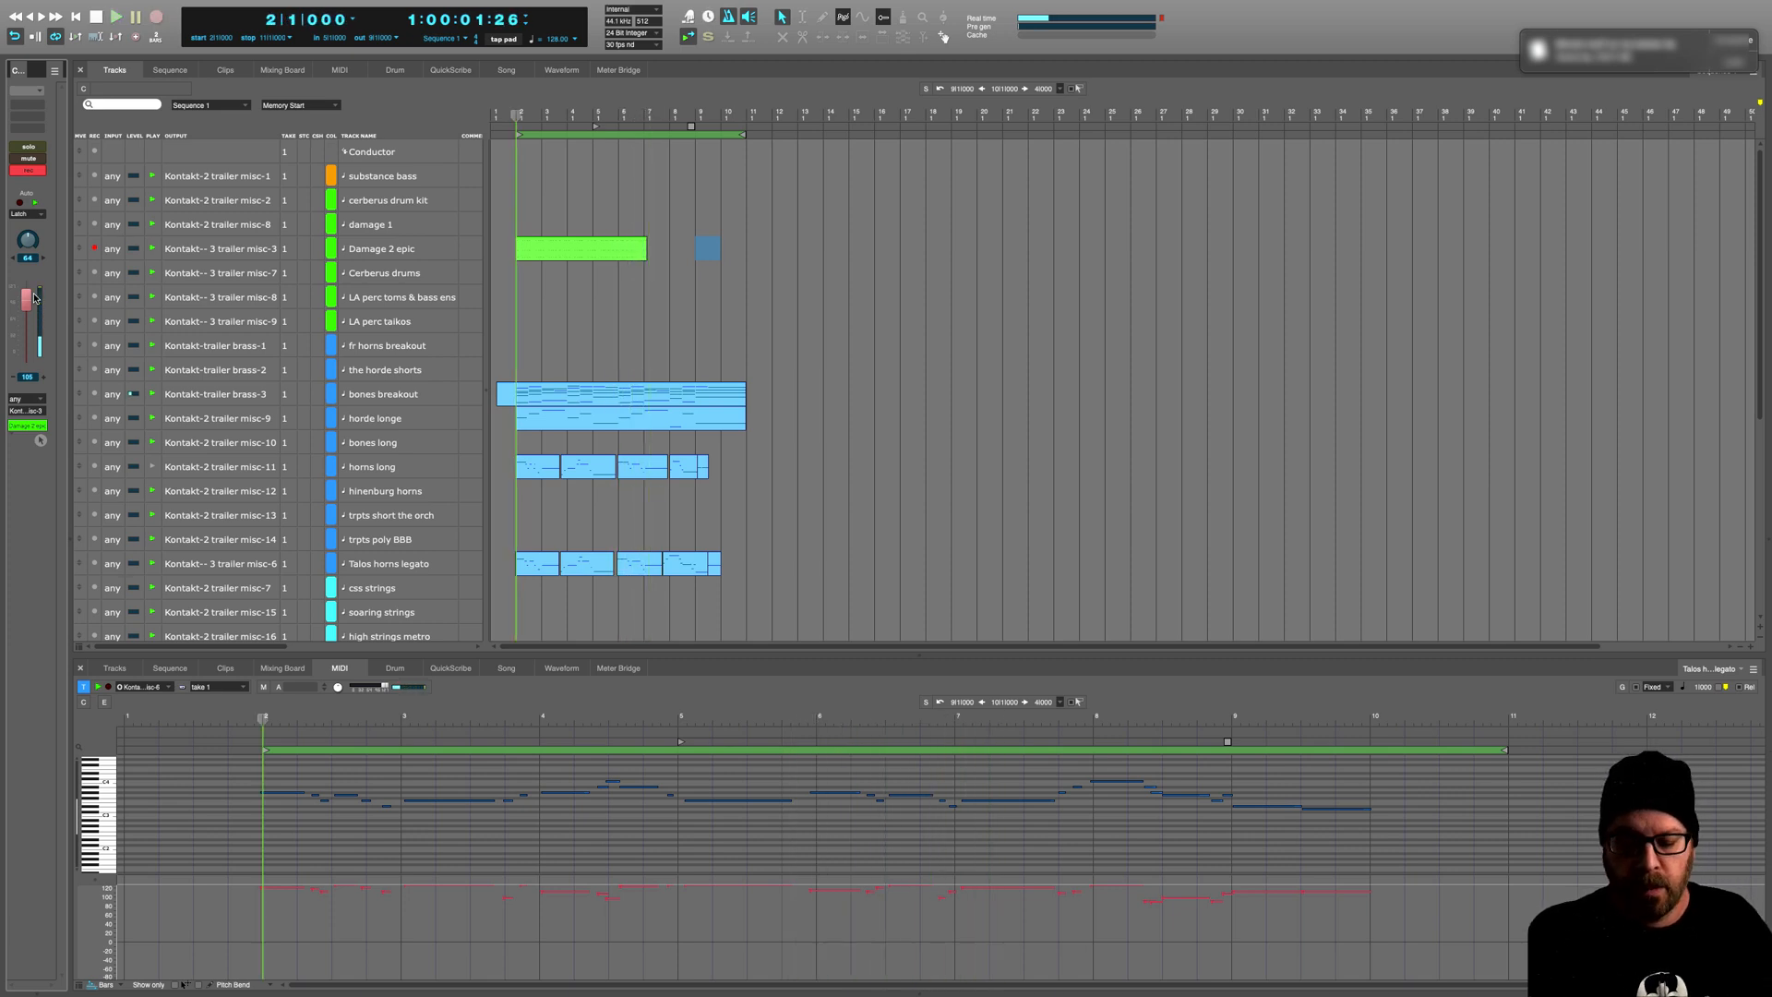
# Step: Record the drum part on Damage 2 epic from measure 2 through measure 10
pyautogui.press('Return')
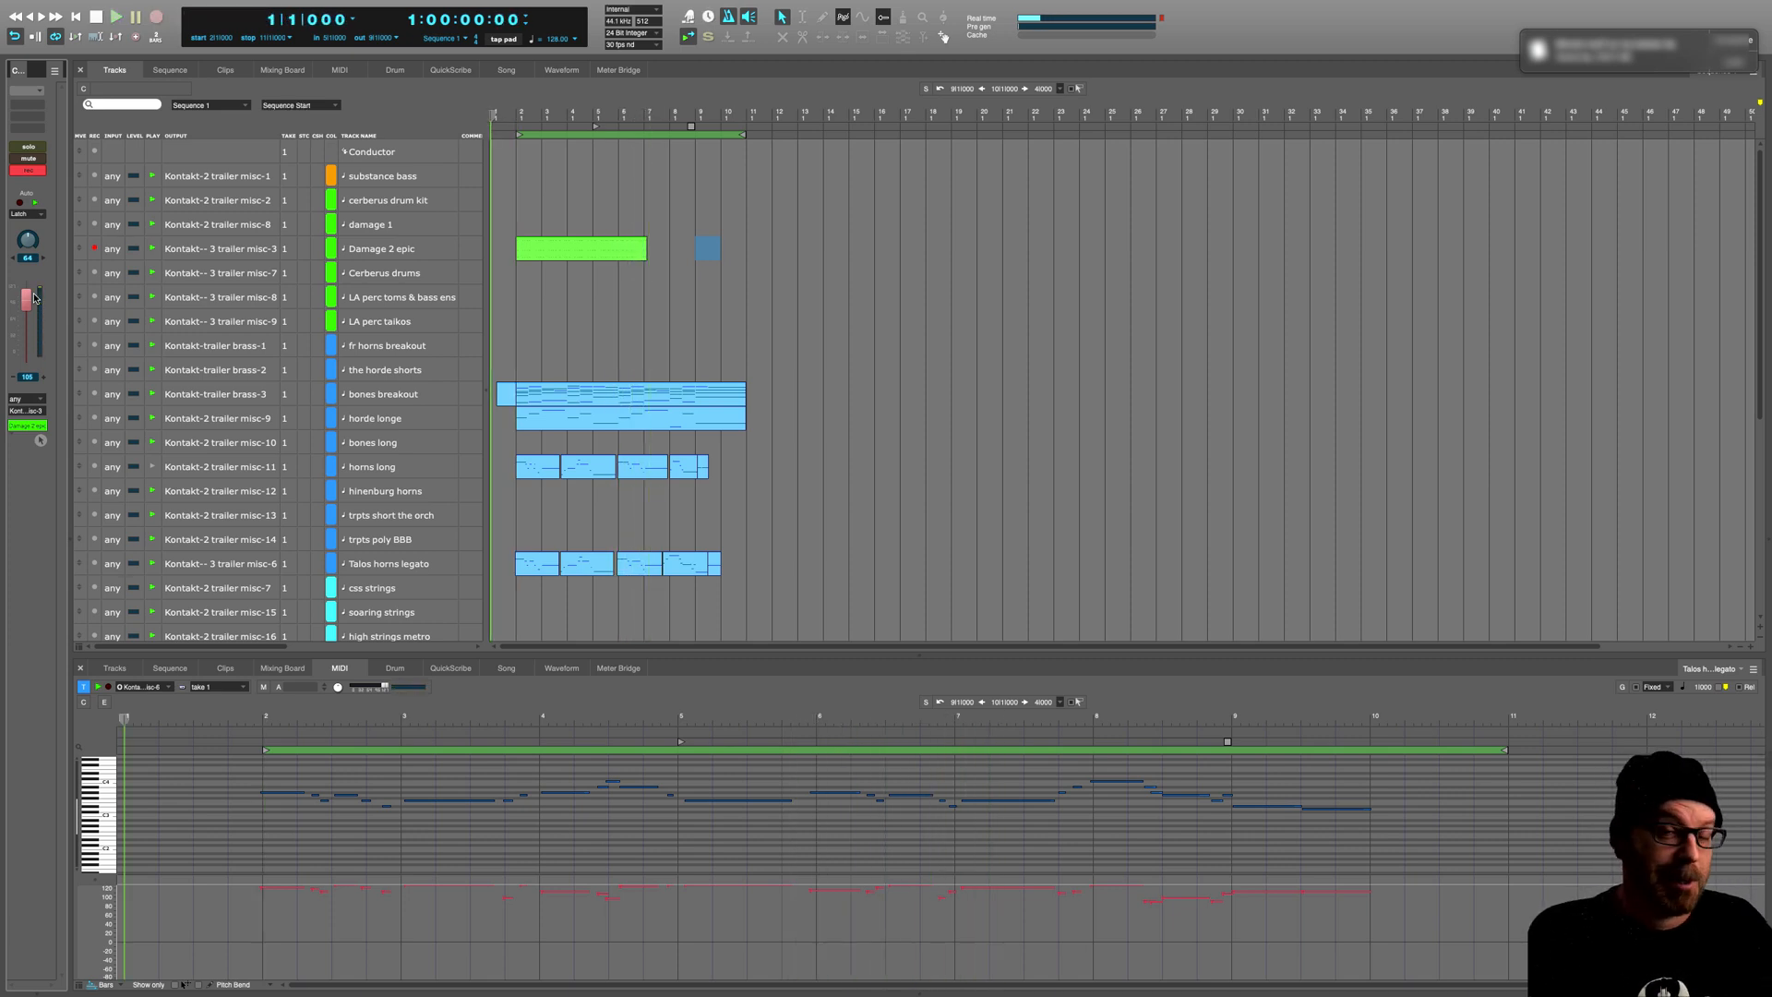
pyautogui.press('3')
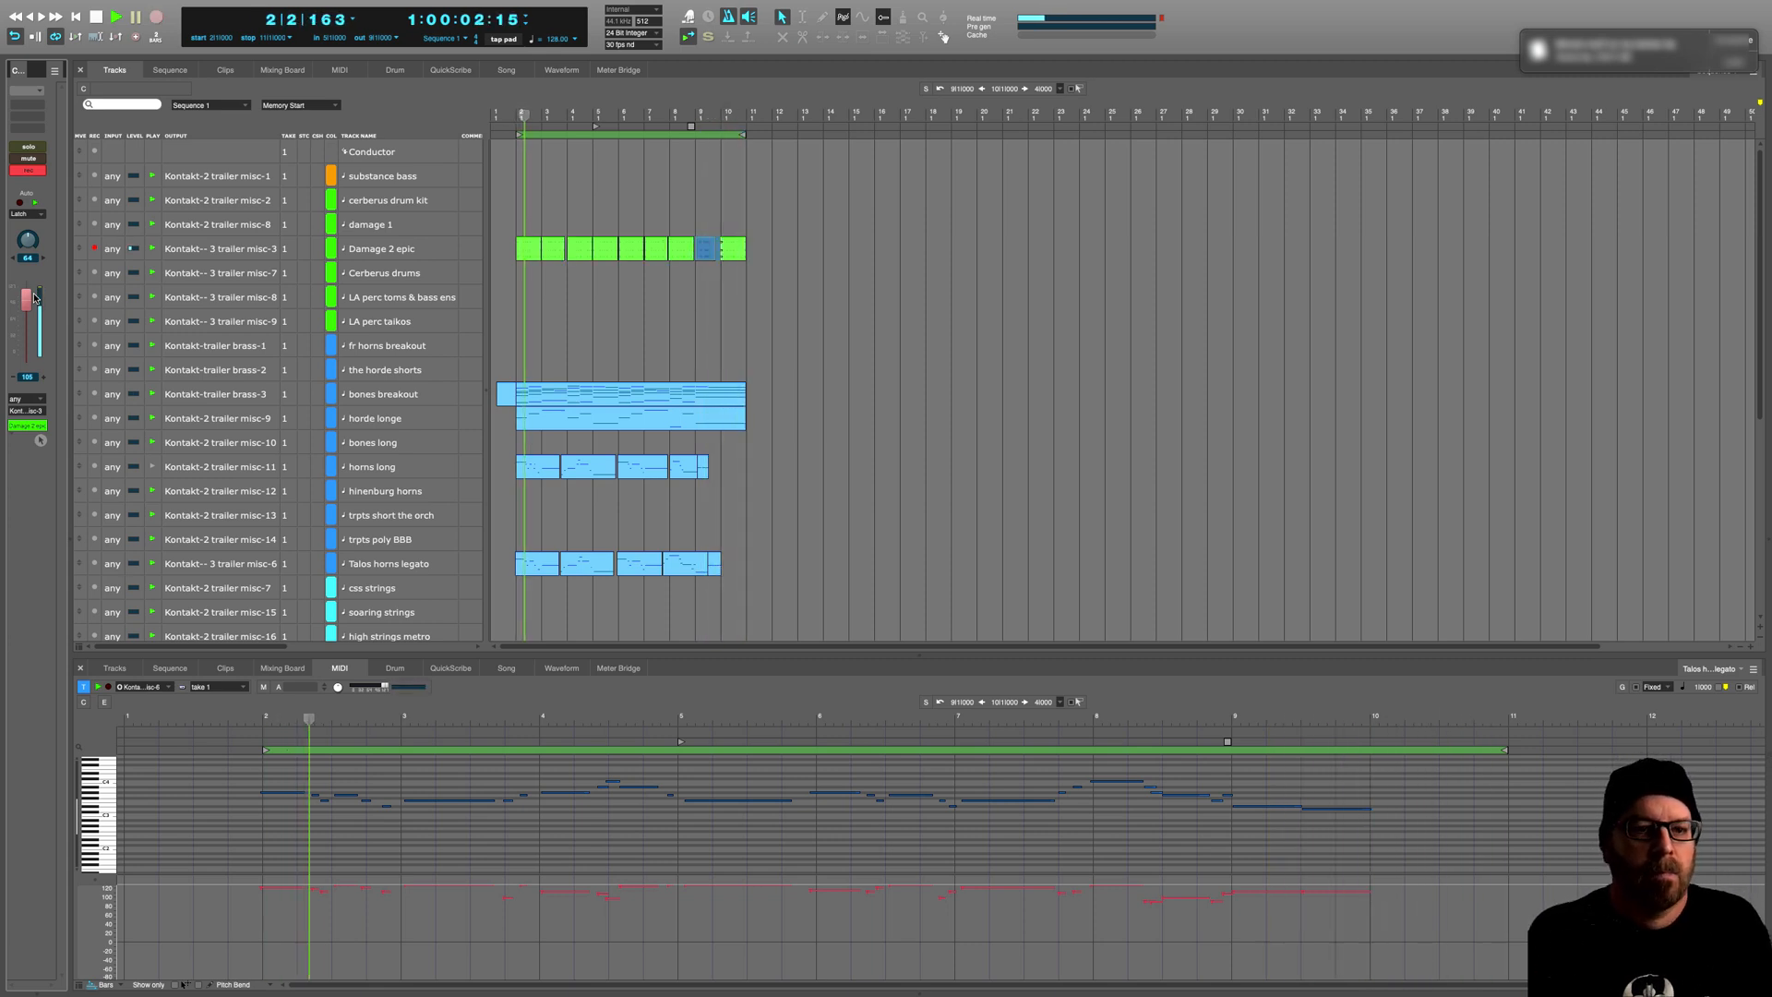
pyautogui.press('space')
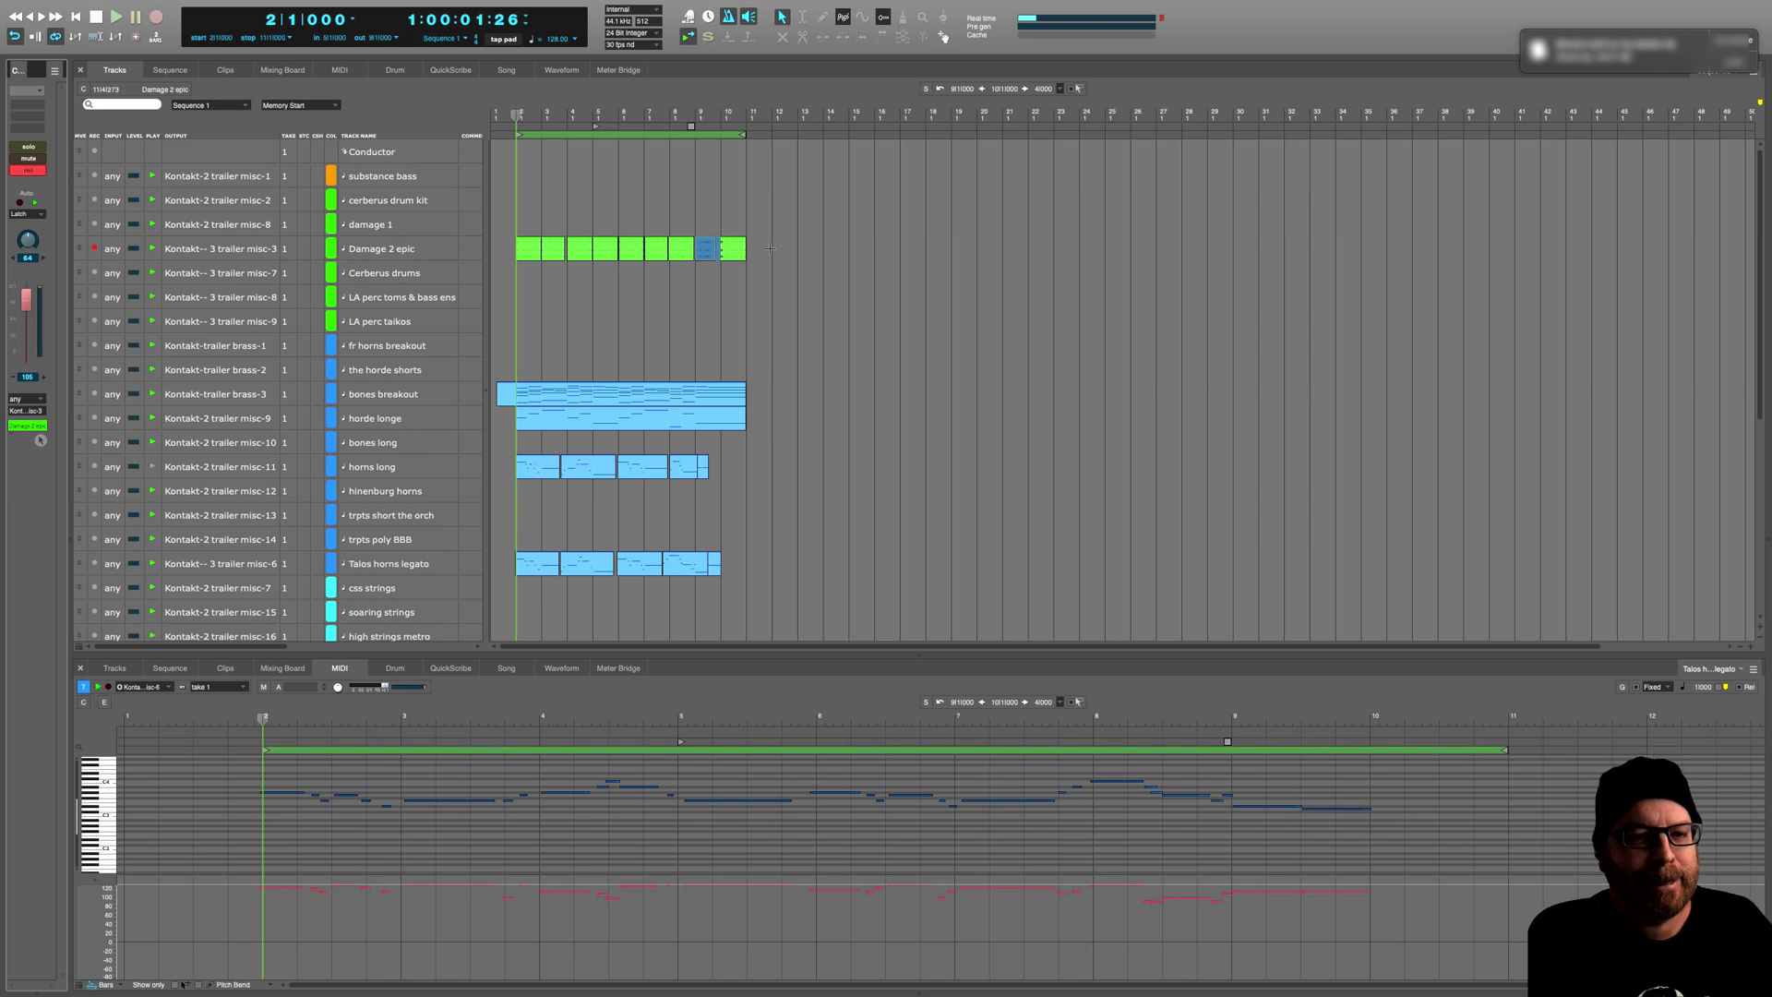
# Step: Quantize the recorded Damage 2 epic drum notes across measures 2 to 10 and play back the result
pyautogui.moveTo(770, 248); pyautogui.dragTo(545, 257)
pyautogui.click(786, 296)
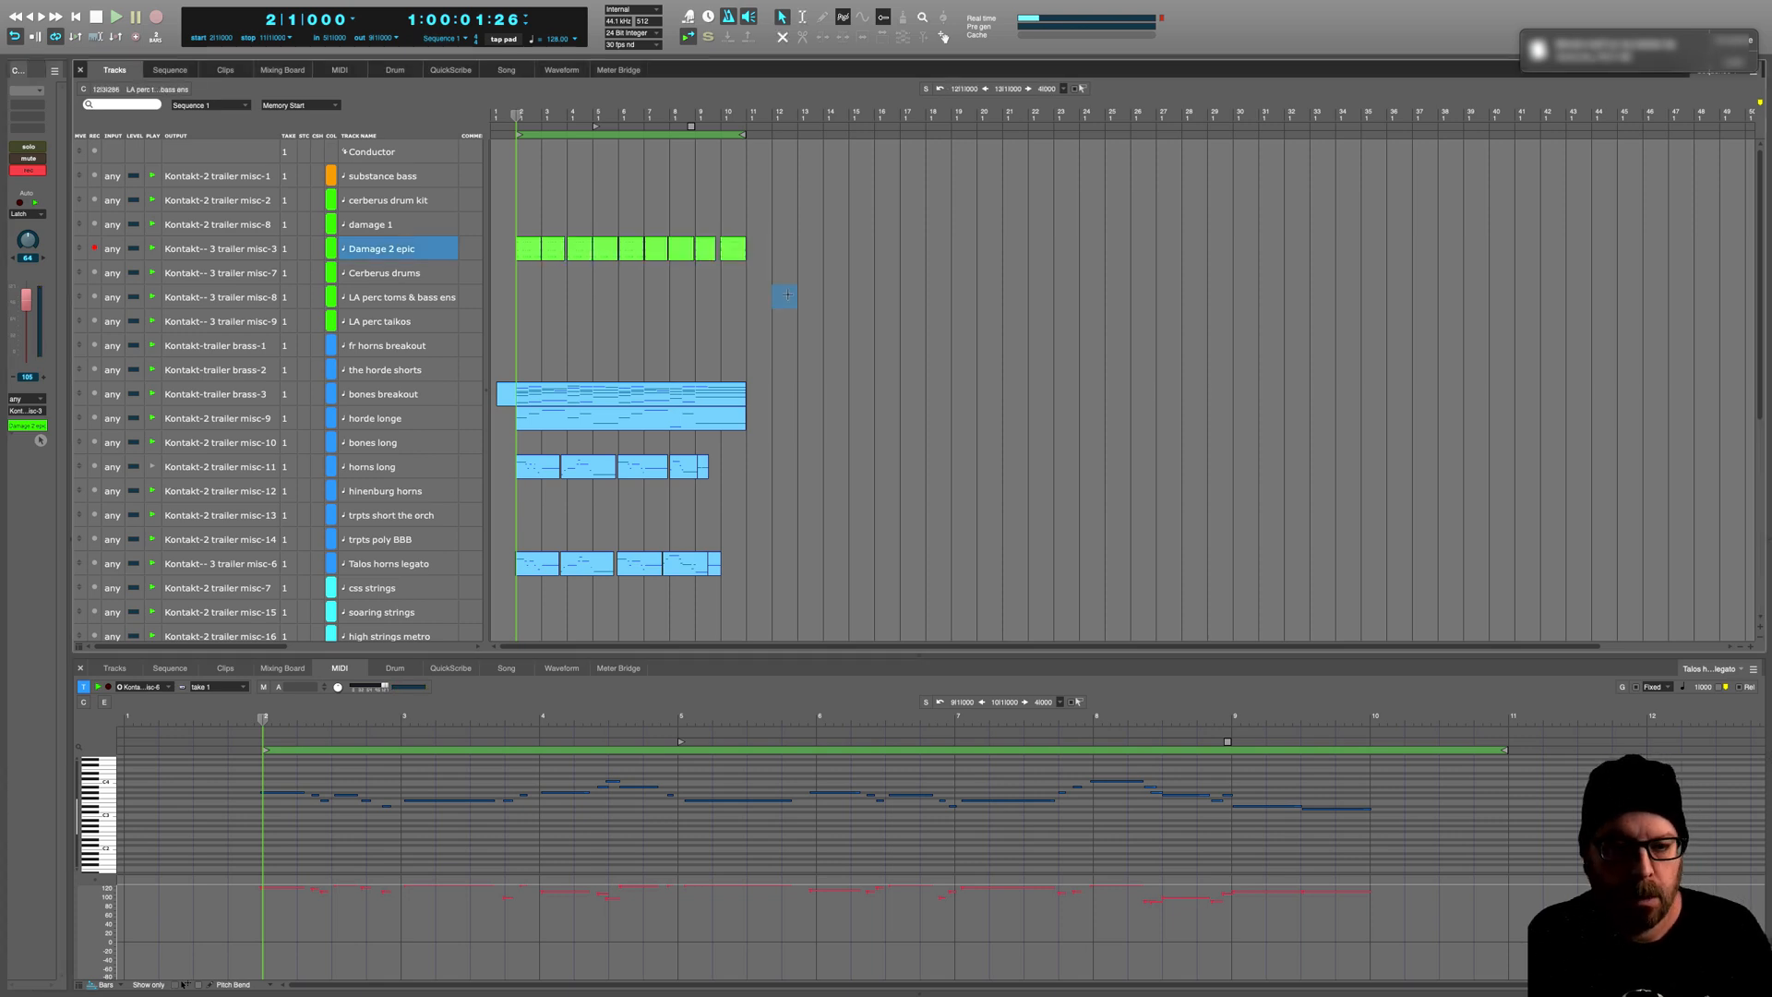
pyautogui.moveTo(771, 246); pyautogui.dragTo(531, 255)
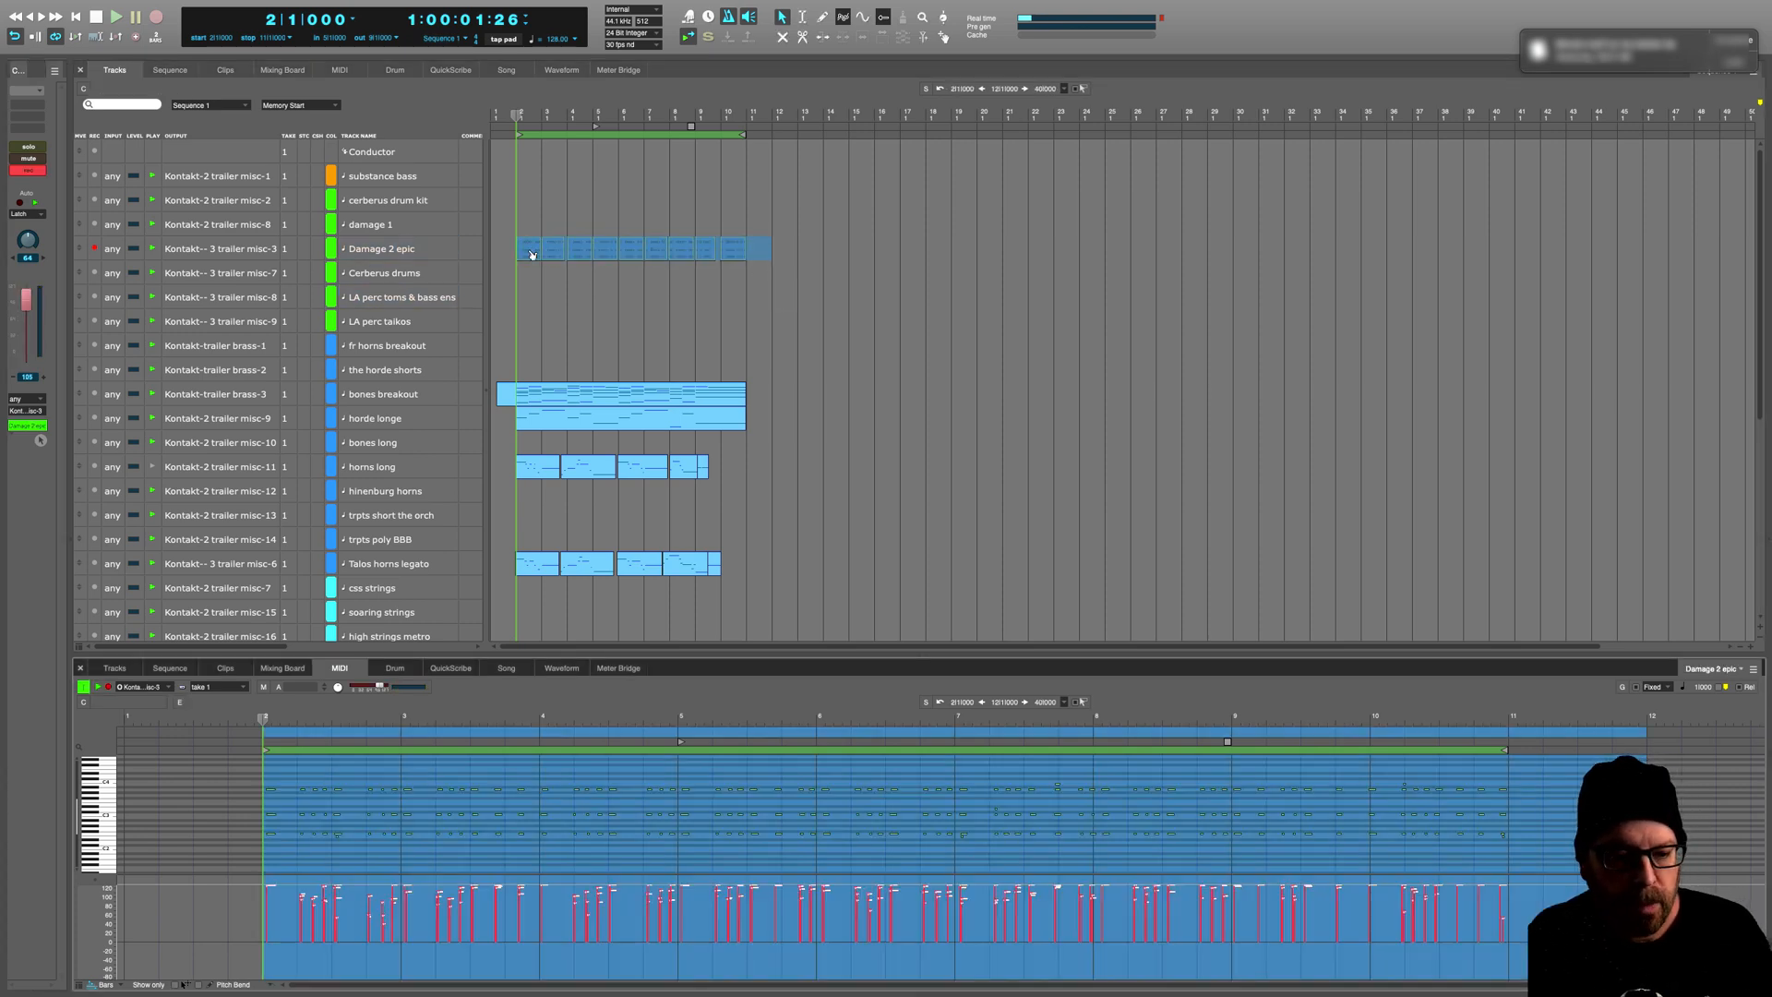
pyautogui.press('super+0')
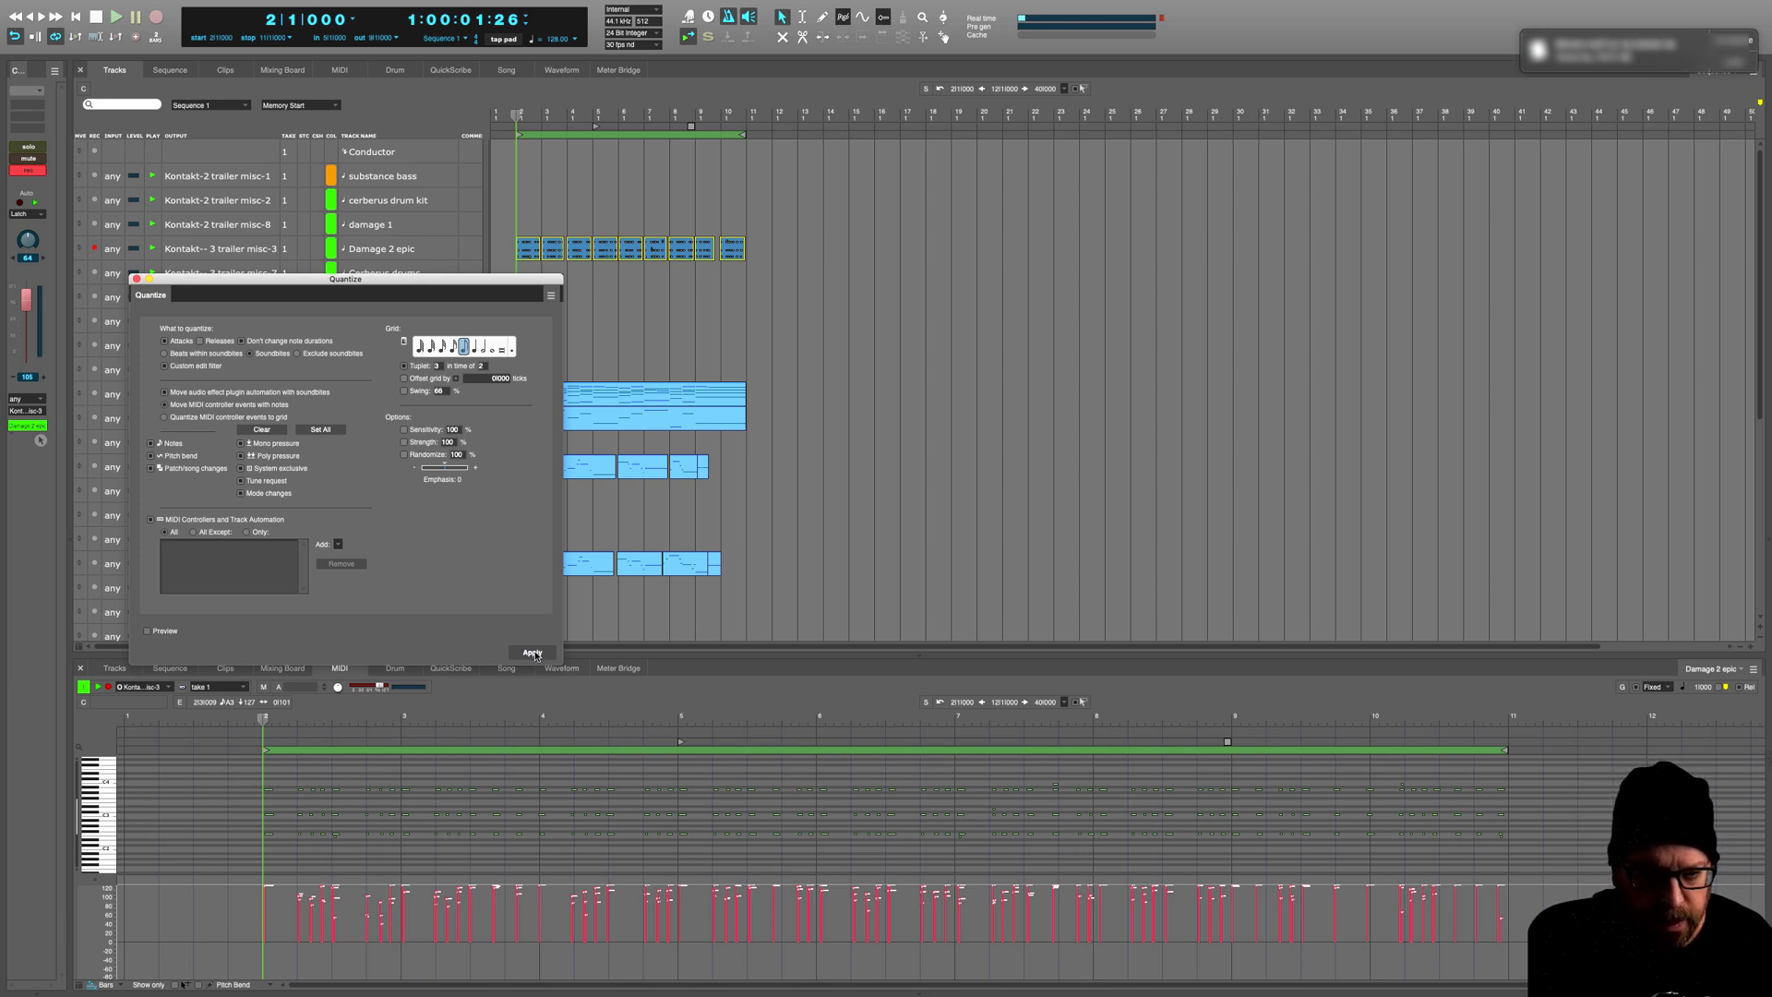
pyautogui.click(535, 653)
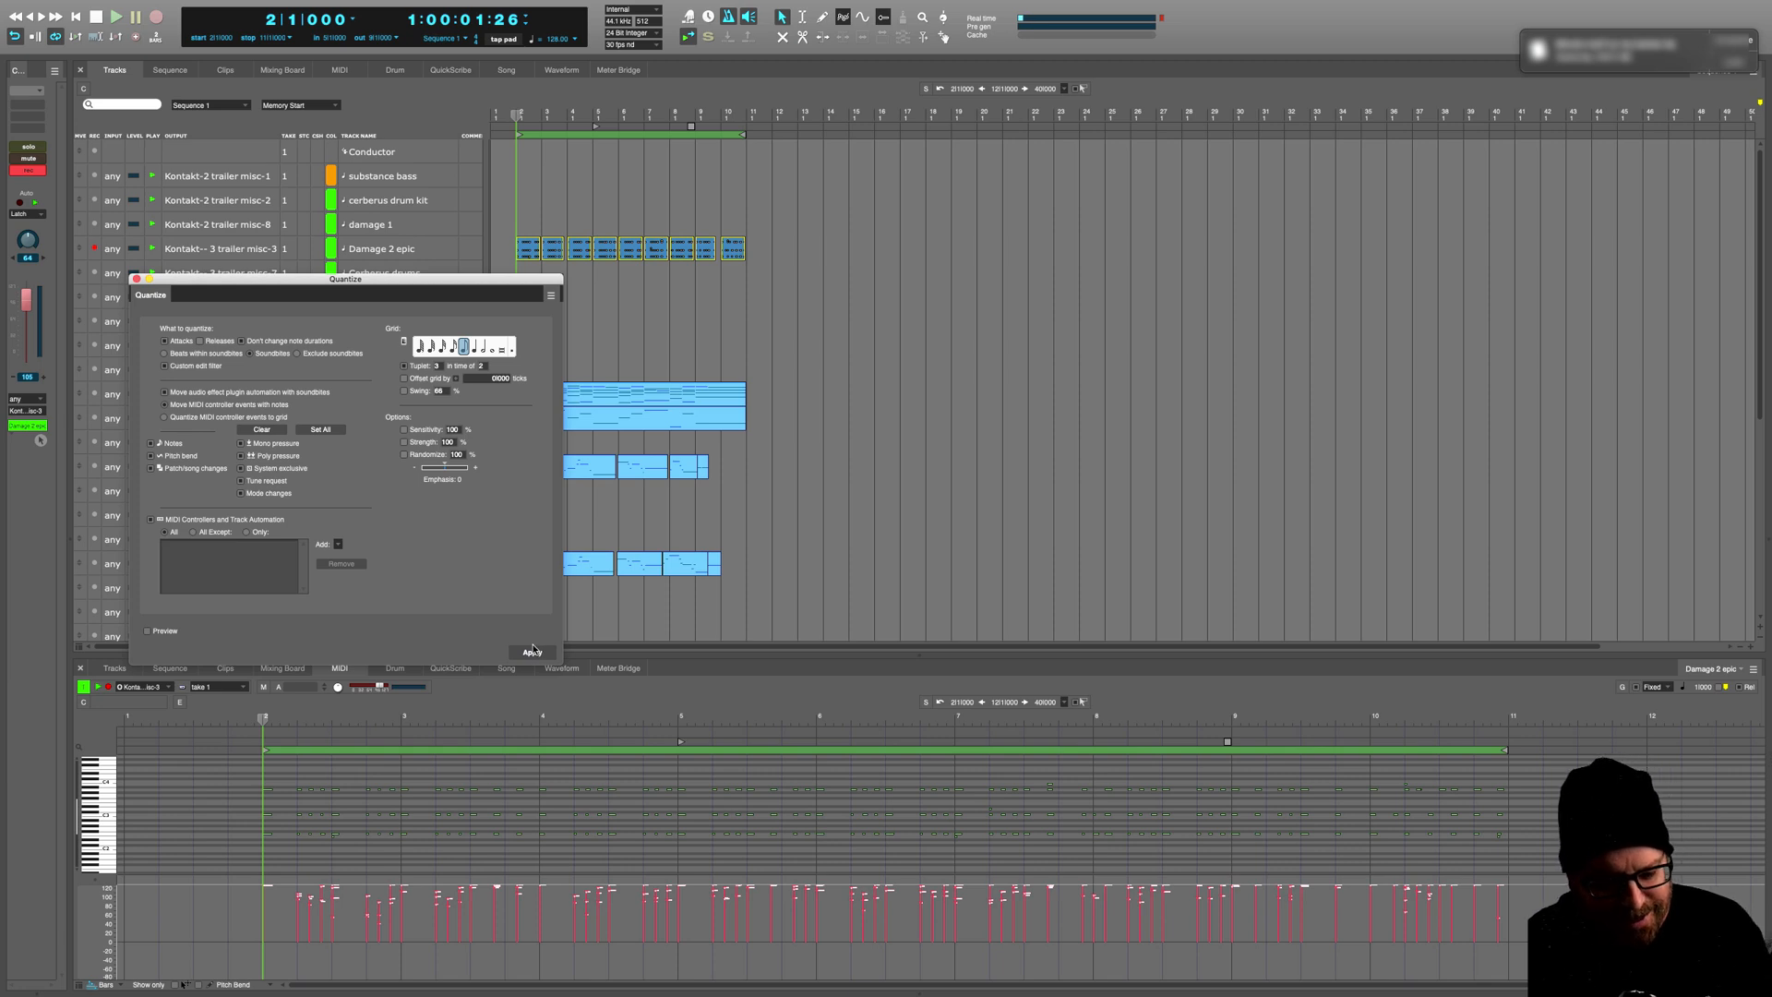
pyautogui.click(531, 652)
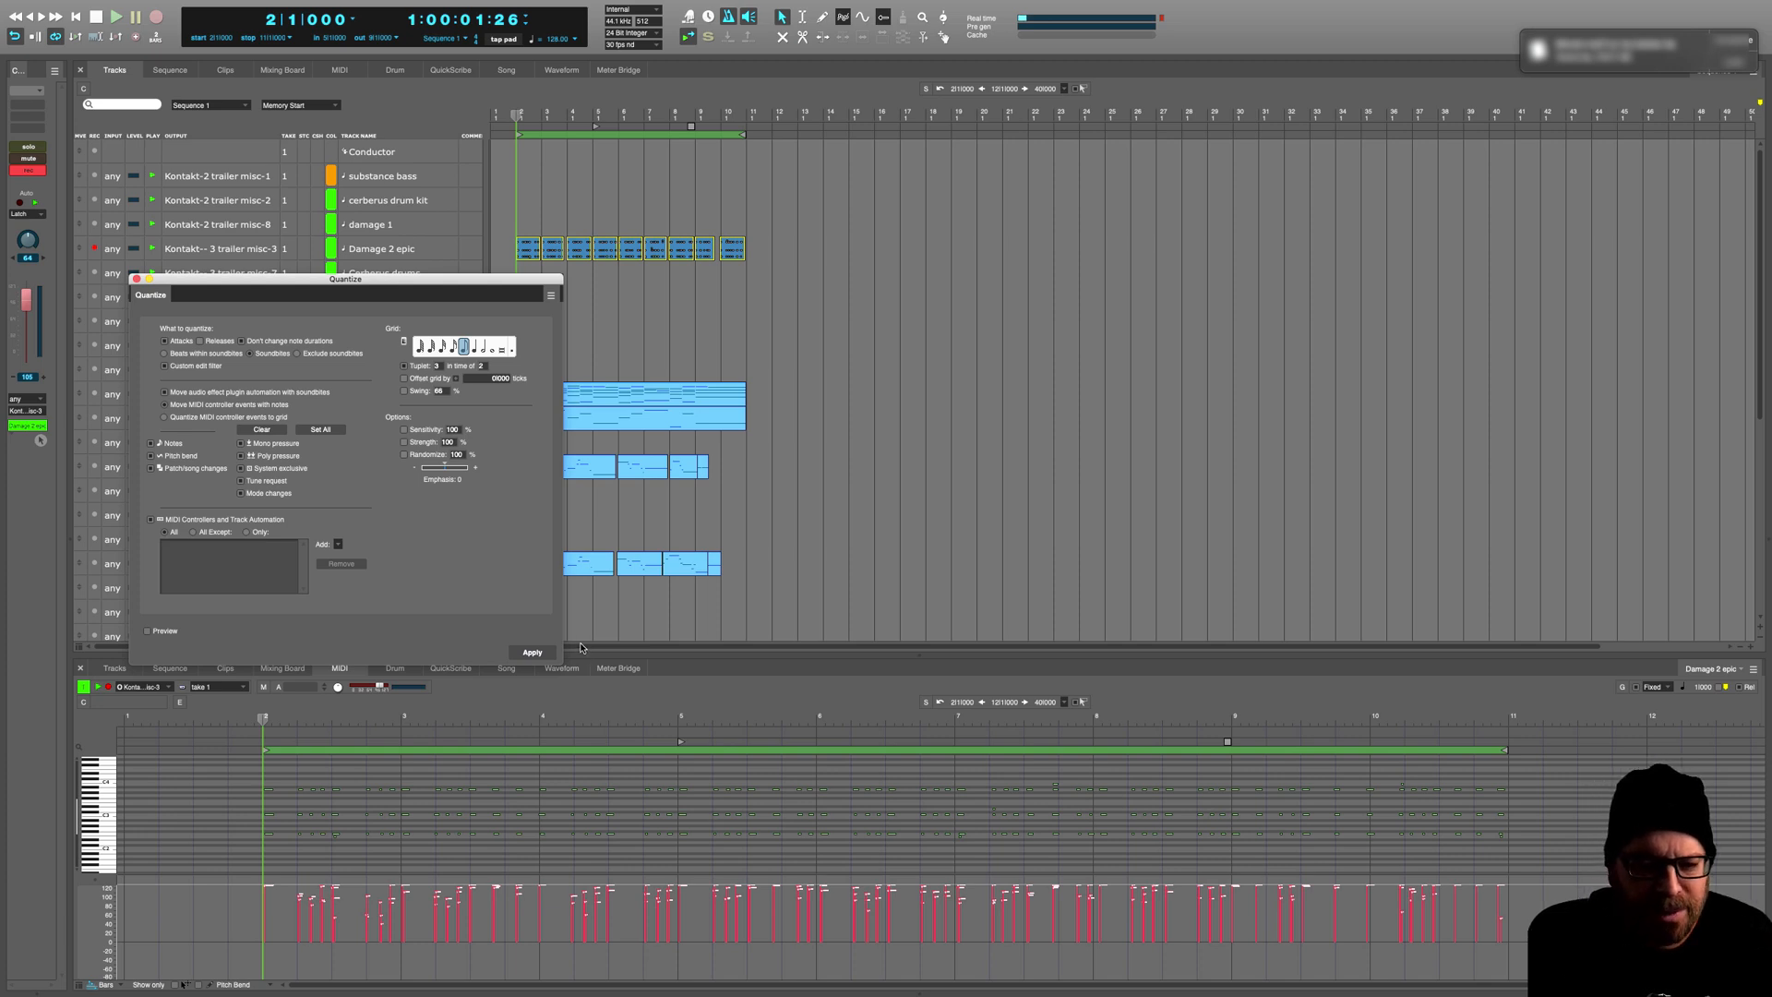
pyautogui.press('space')
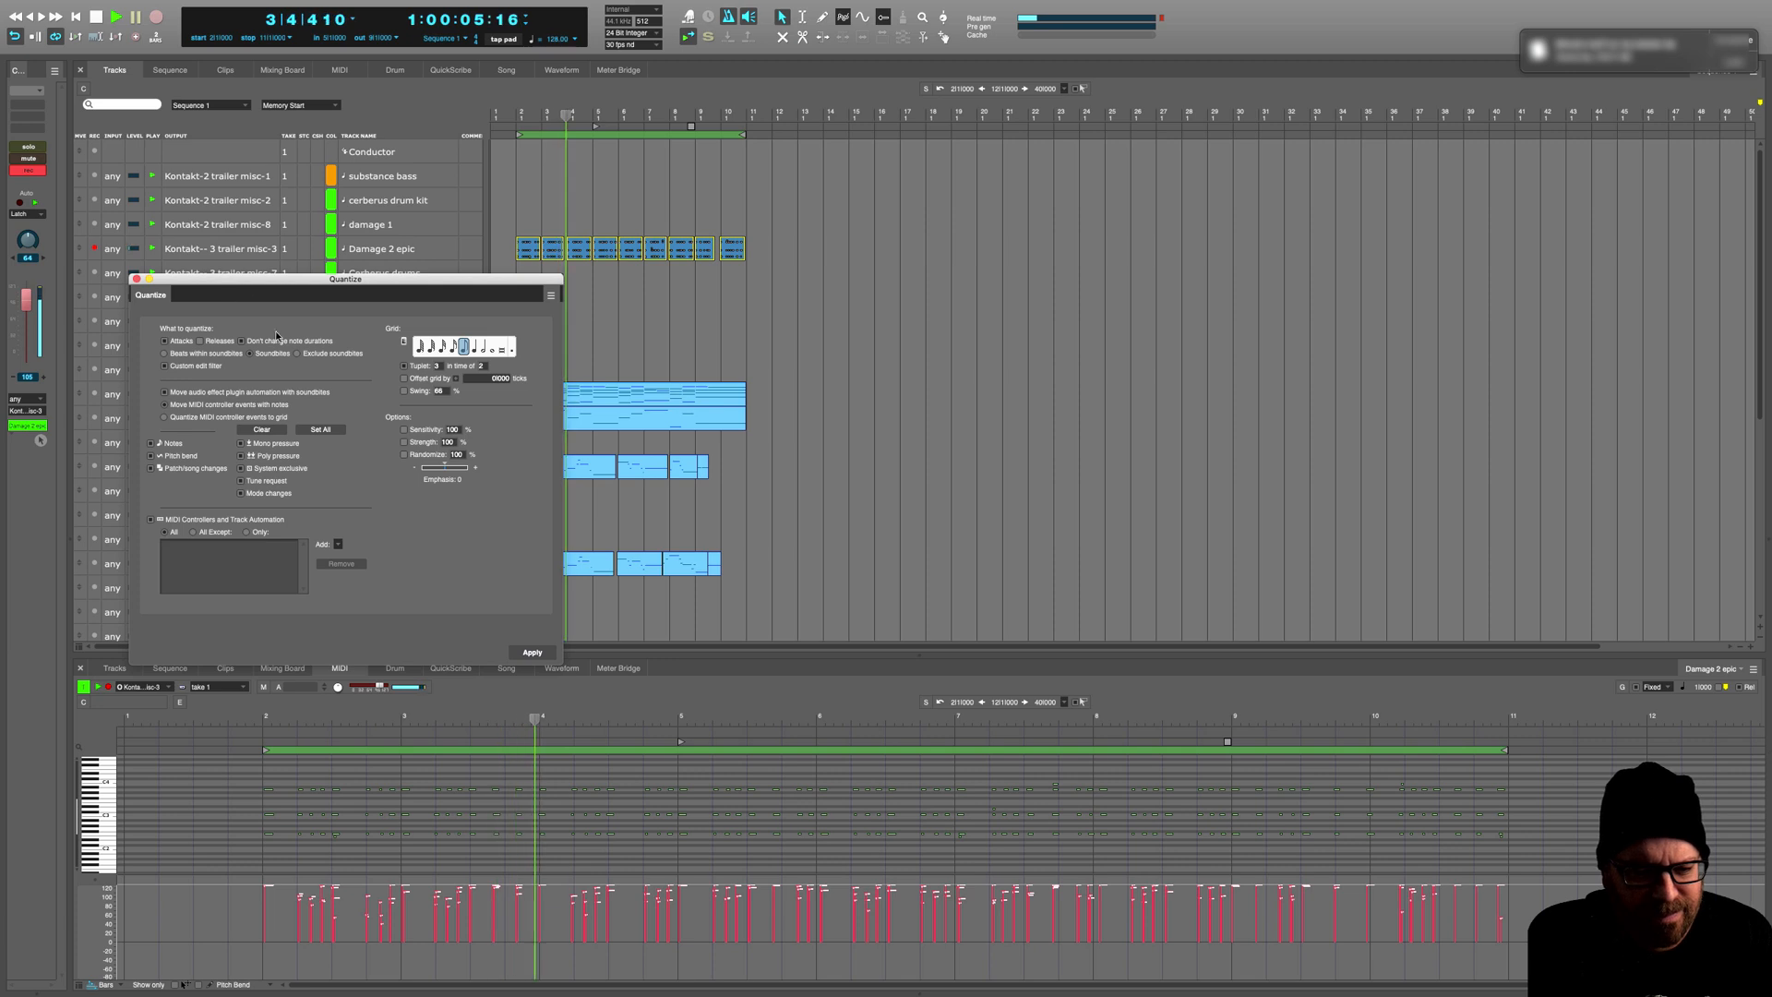
pyautogui.click(135, 279)
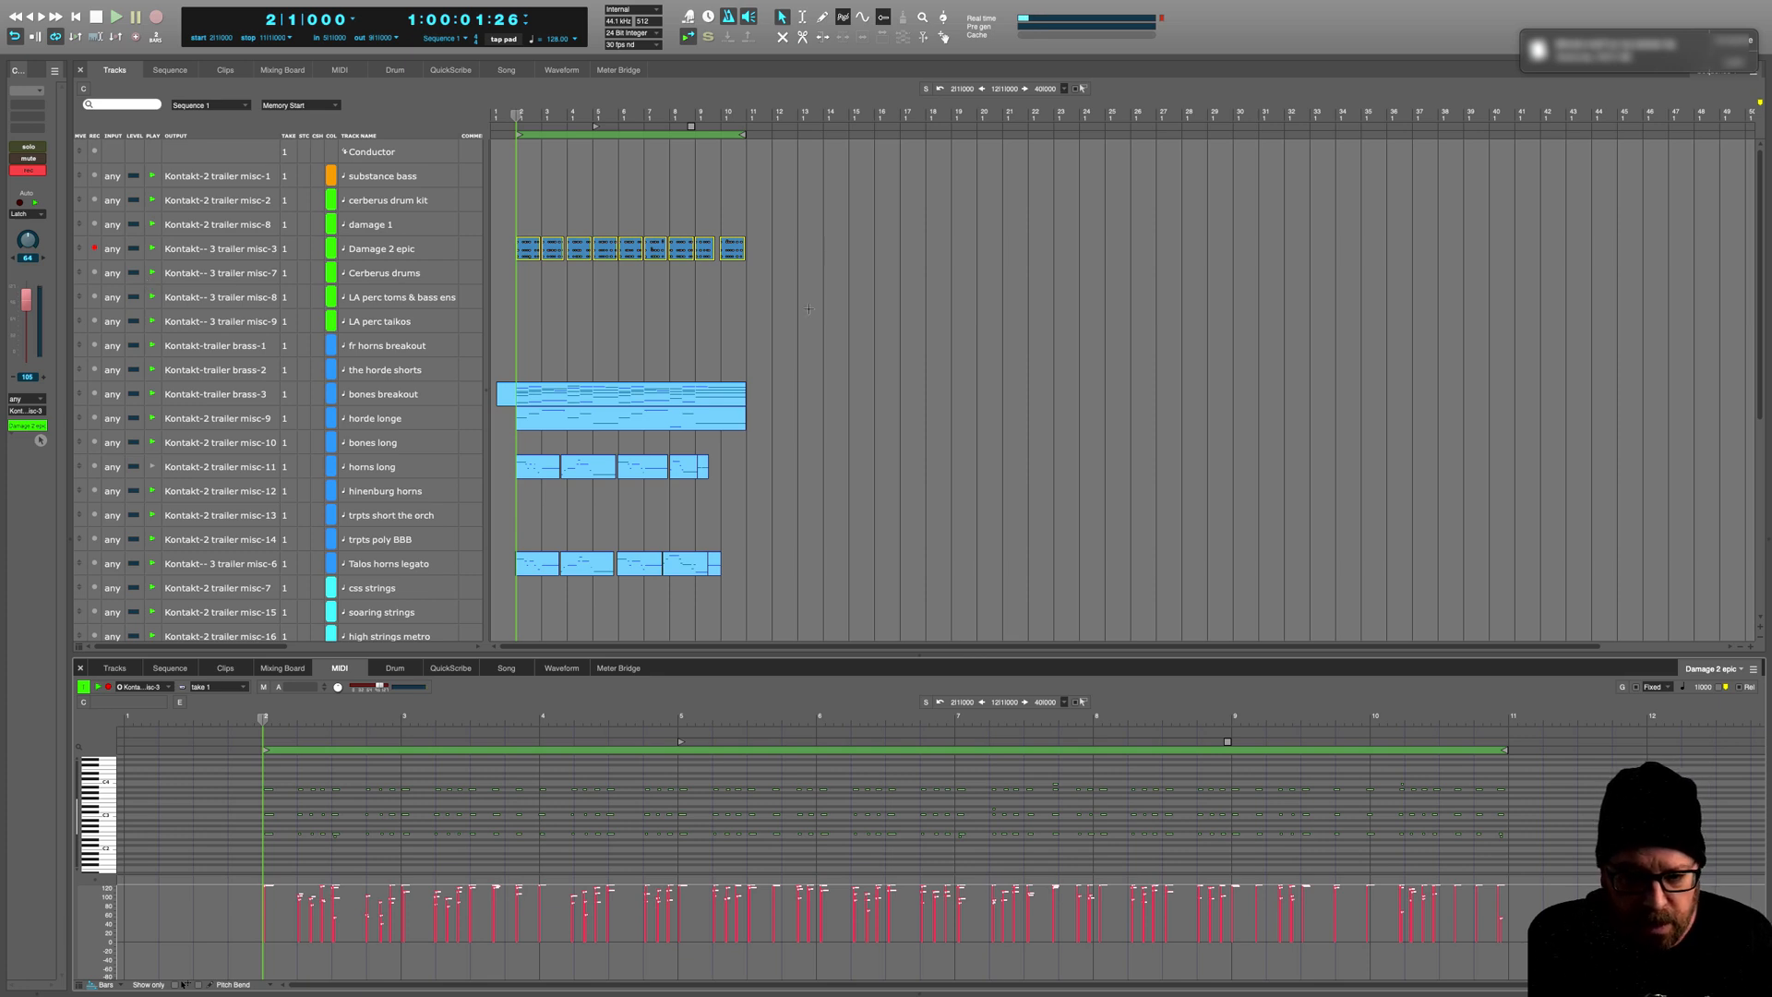
# Step: Select everything on Damage 2 epic and apply the same quantize settings again
pyautogui.click(519, 245)
pyautogui.press('super+a')
pyautogui.press('super+0')
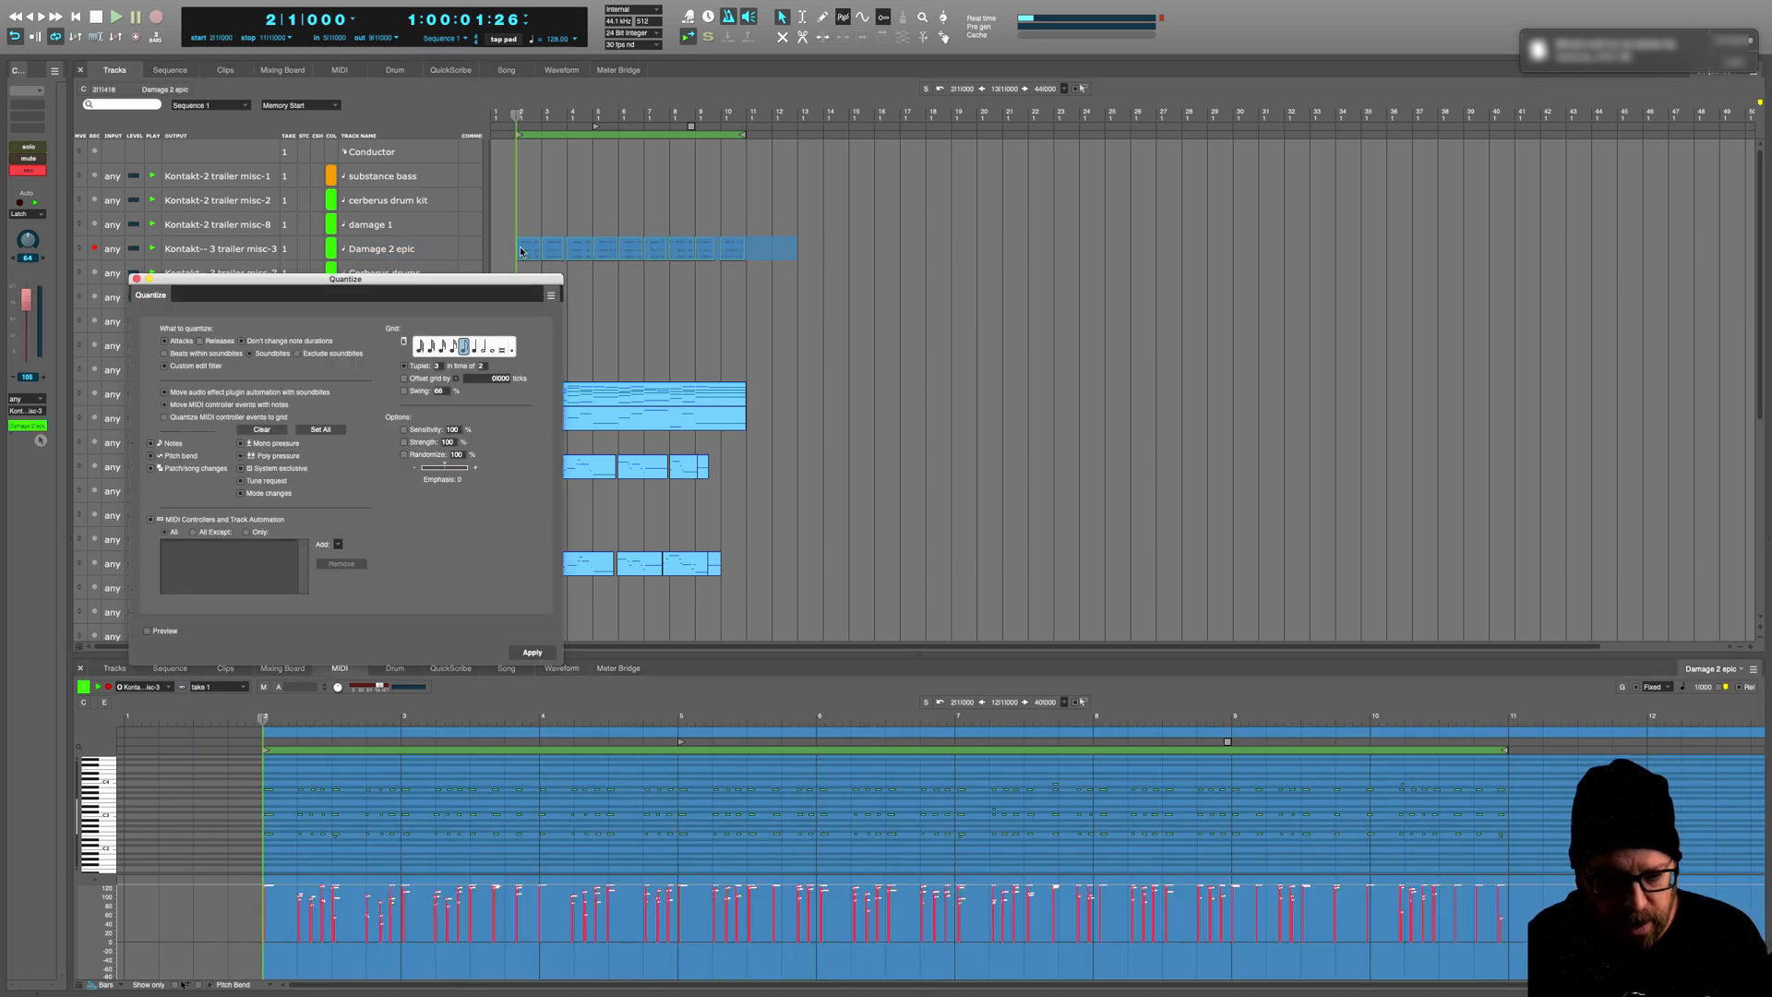
pyautogui.press('Return')
# Step: Play back the quantized drums through measure 10 and lower the Damage 2 epic volume further
pyautogui.press('space')
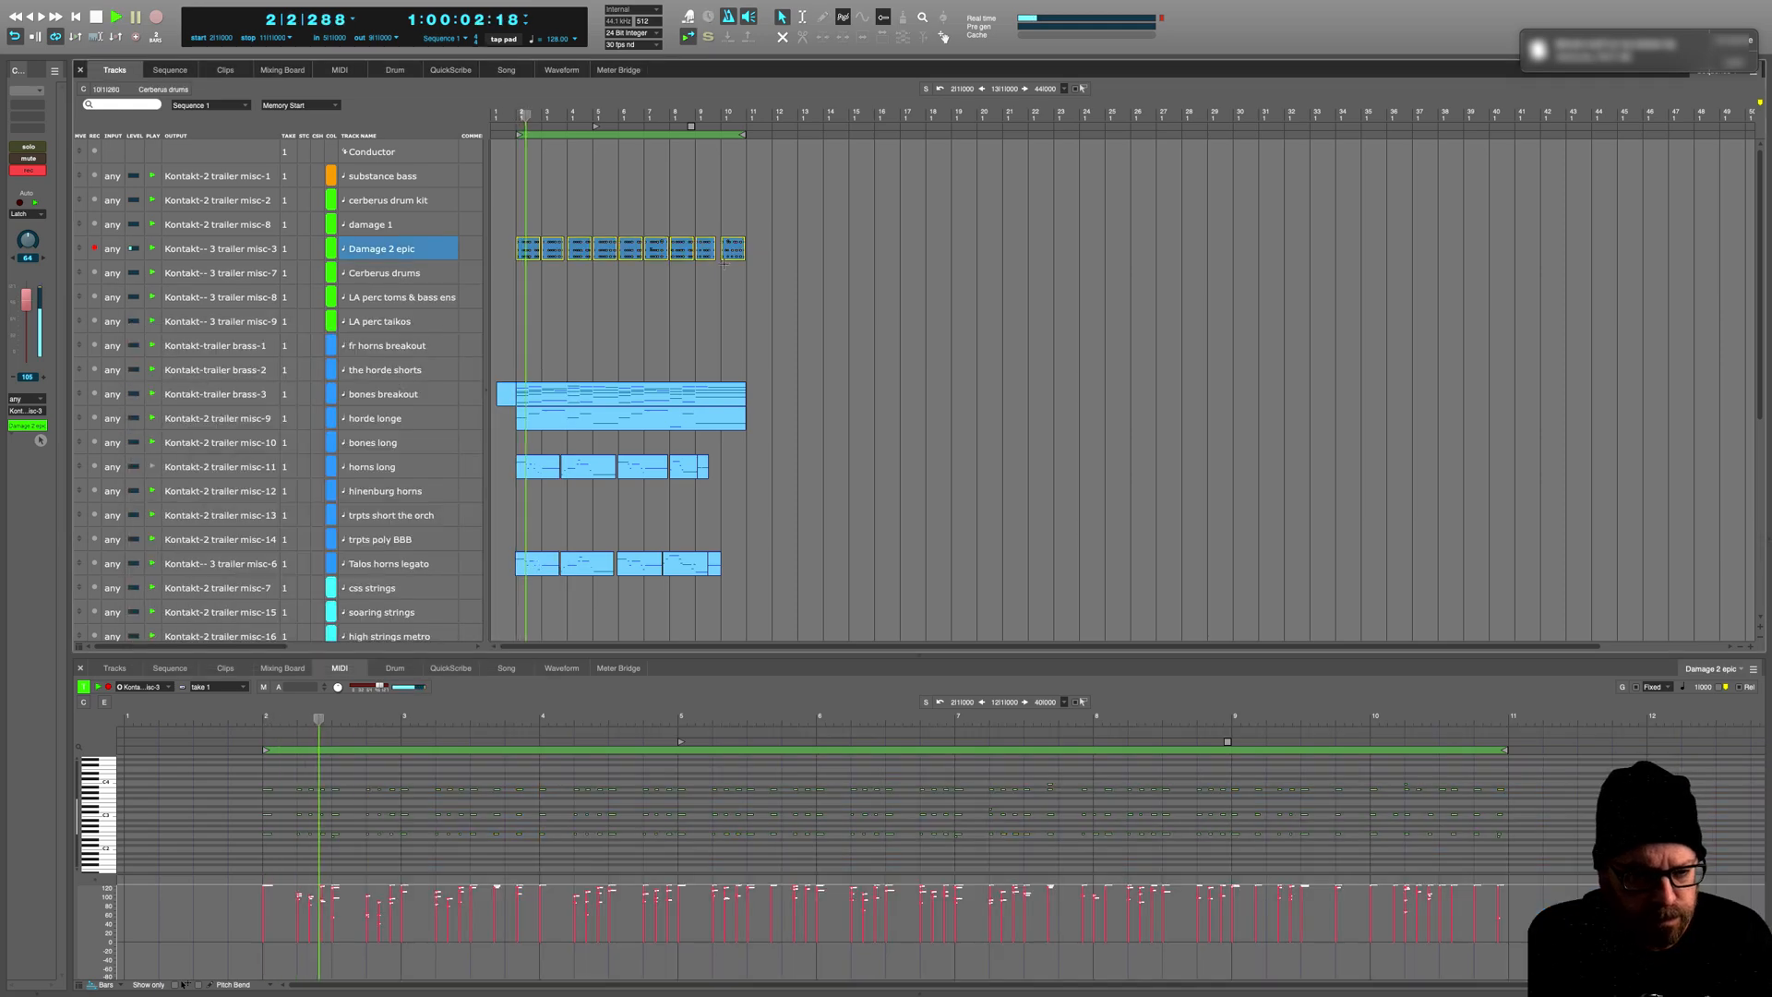
pyautogui.press('super+a')
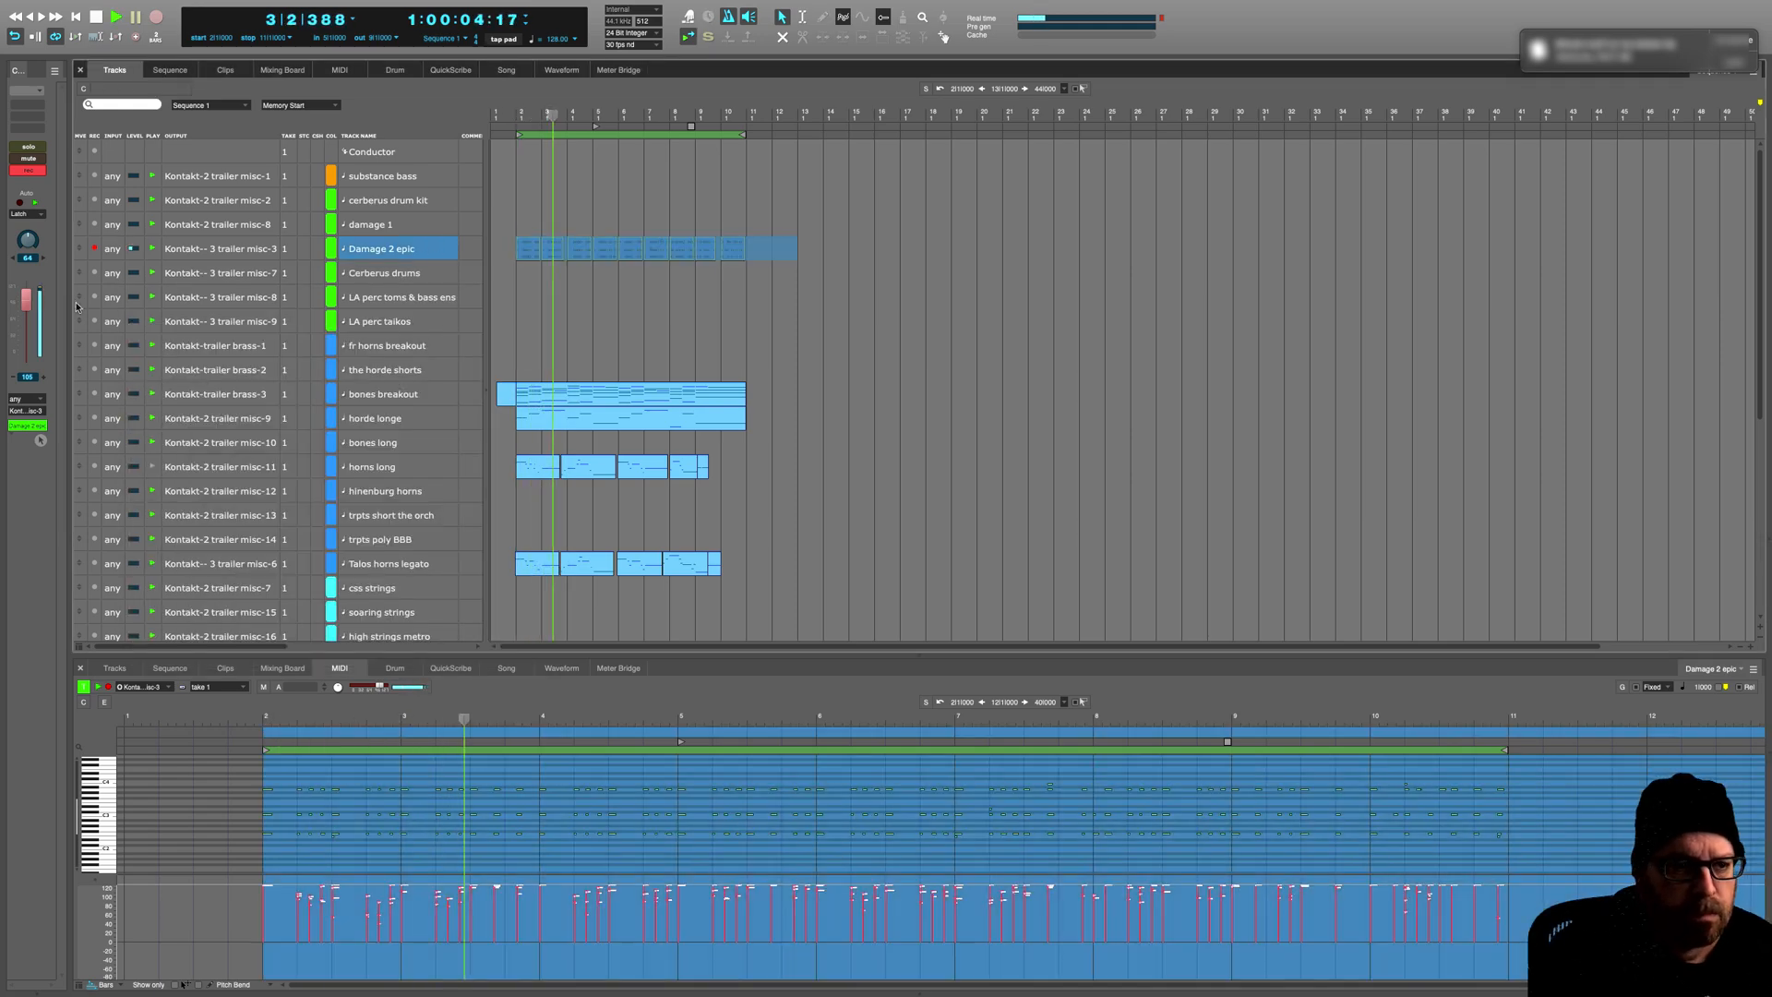
pyautogui.moveTo(26, 299)
pyautogui.mouseDown()
pyautogui.moveTo(28, 392)
pyautogui.moveTo(34, 319)
pyautogui.mouseUp()
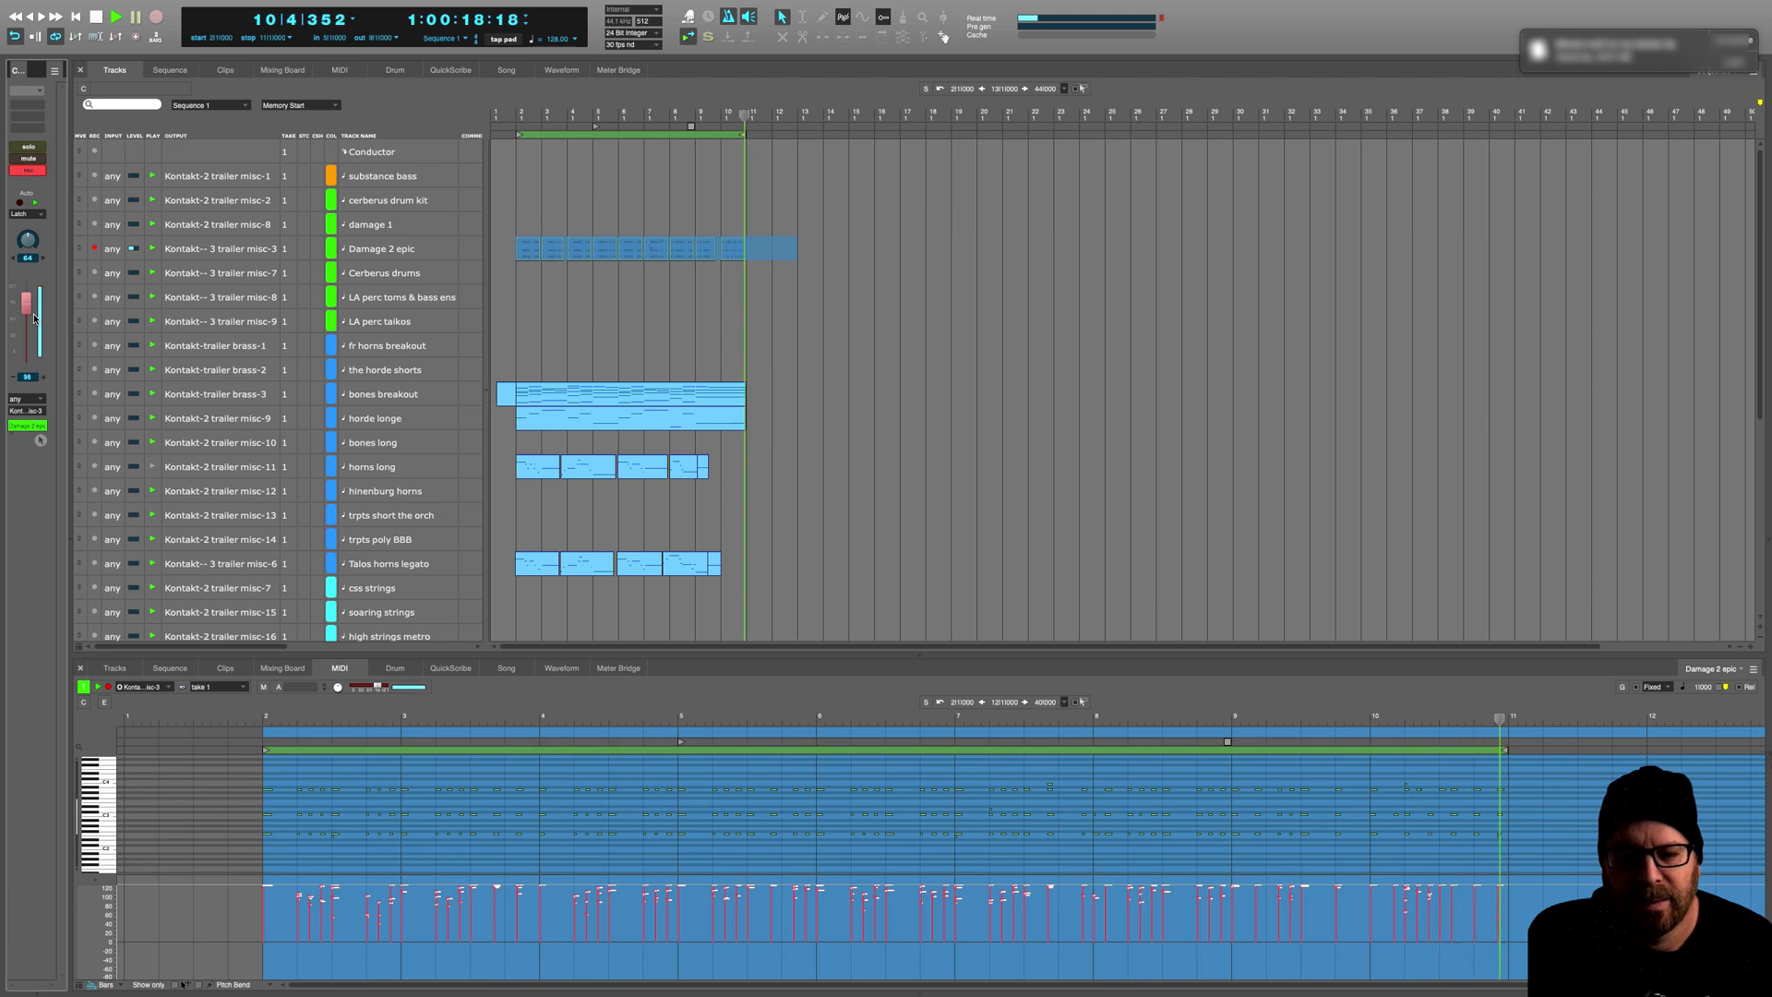
pyautogui.click(847, 392)
pyautogui.press('space')
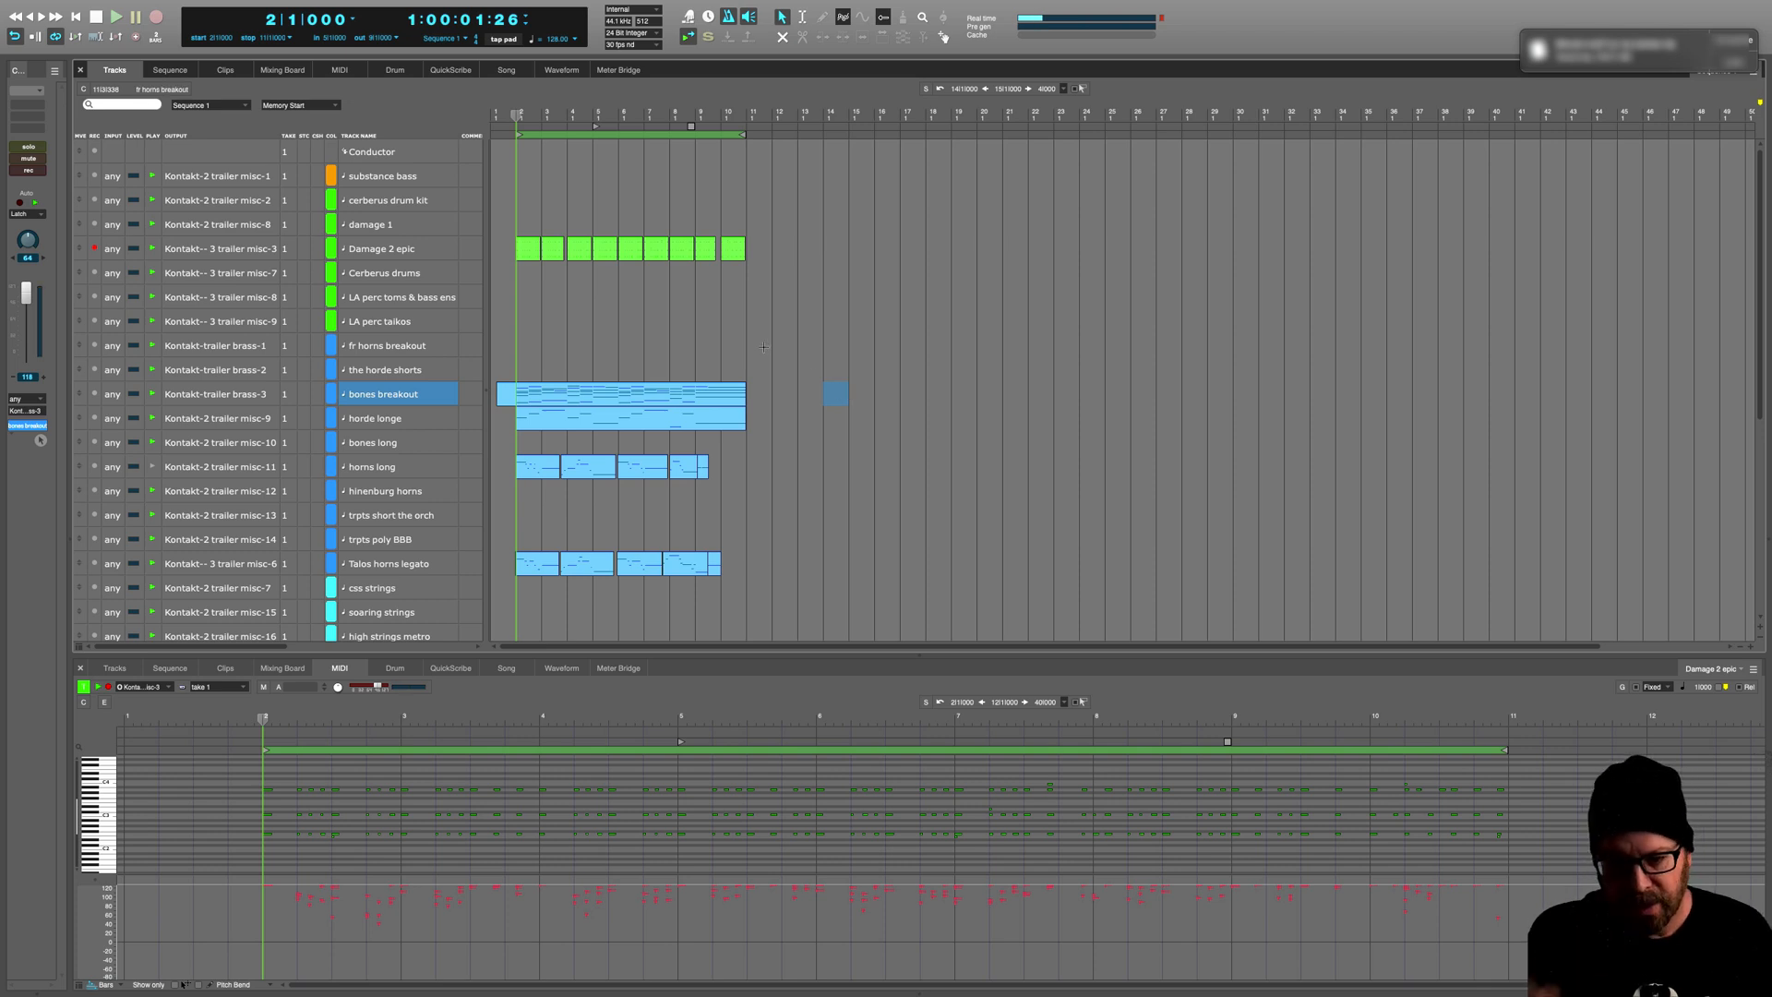
# Step: Repeat the Damage 2 epic pattern from measures 2–5 once over measures 6–9
pyautogui.press('space')
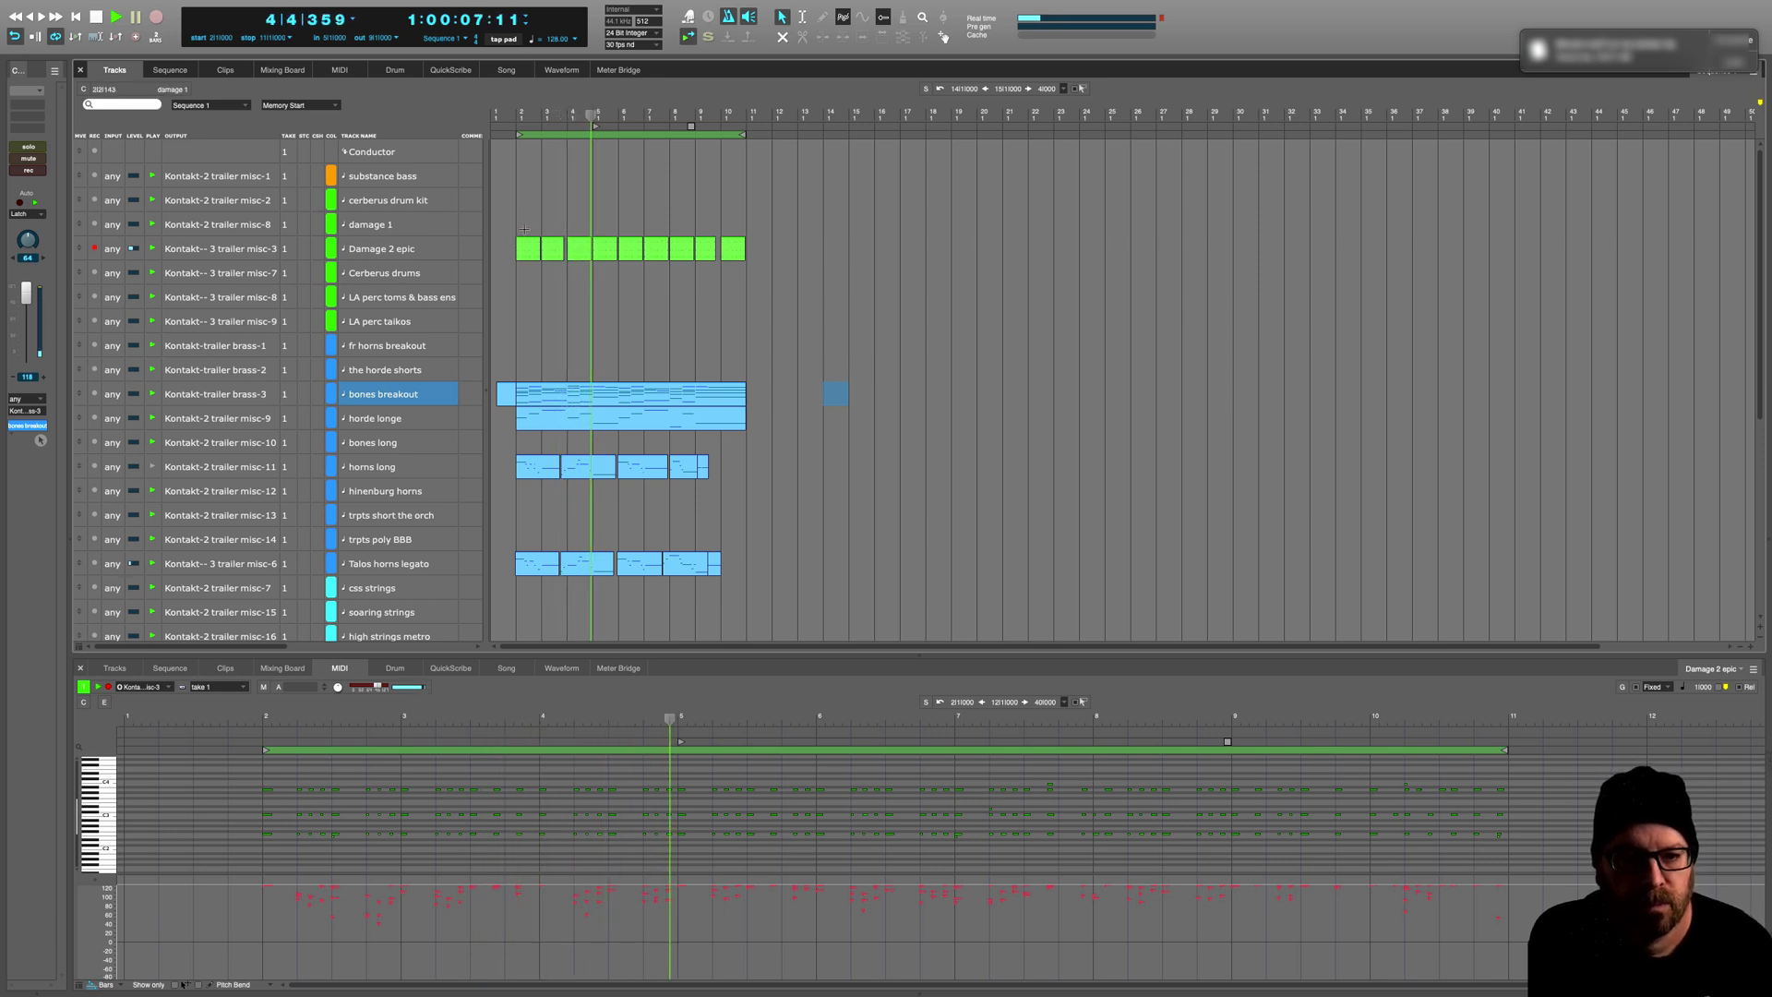
pyautogui.moveTo(524, 228); pyautogui.dragTo(608, 255)
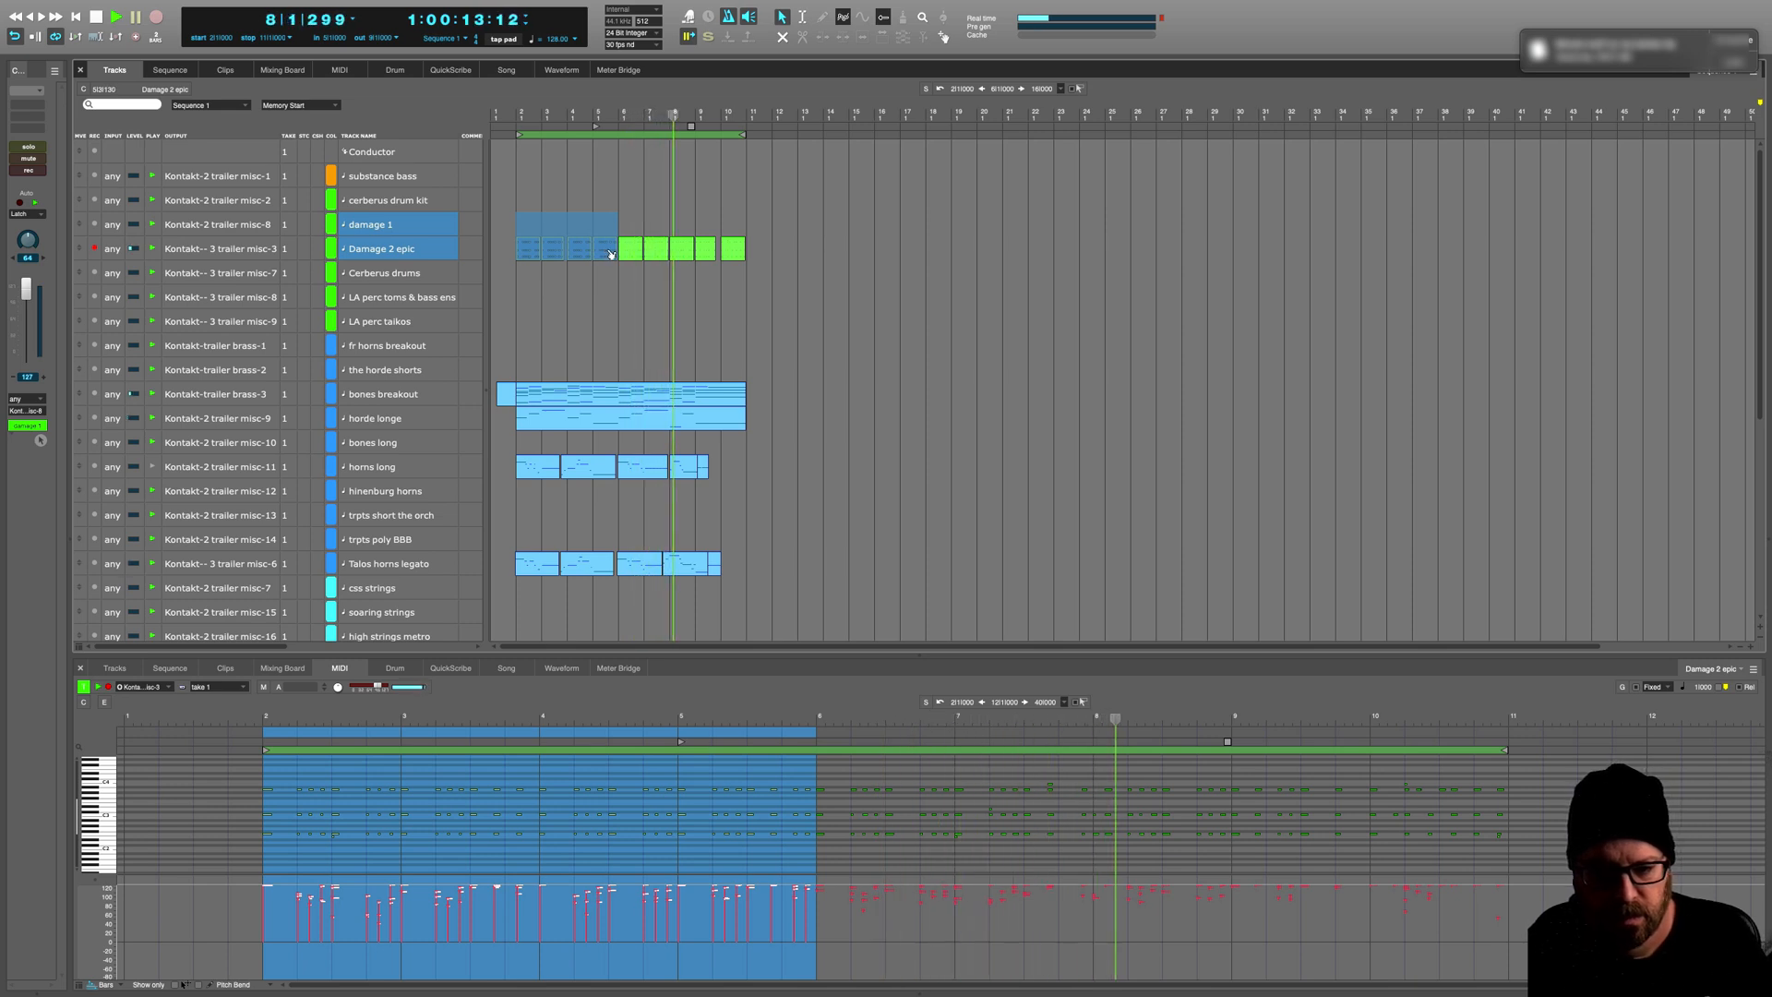
pyautogui.hotkey('alt', 'r')
pyautogui.press('Return')
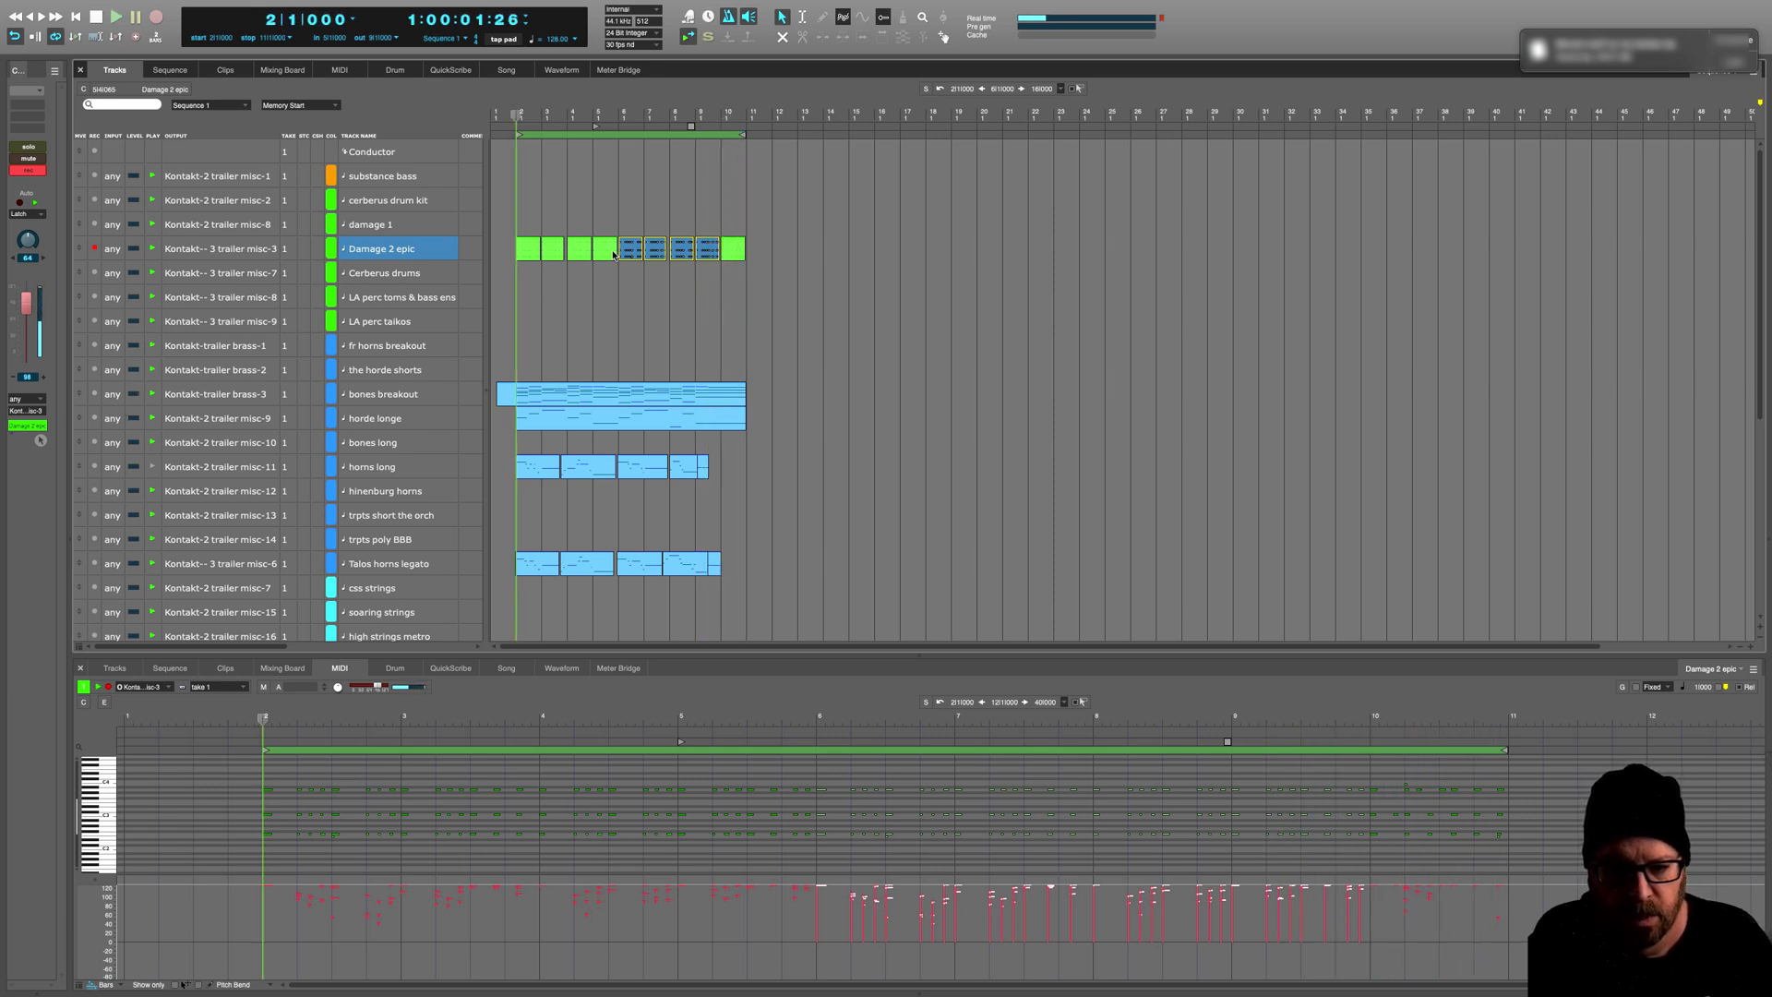
# Step: Move record arming from Damage 2 epic to damage 1 and rehearse a part against playback
pyautogui.click(95, 249)
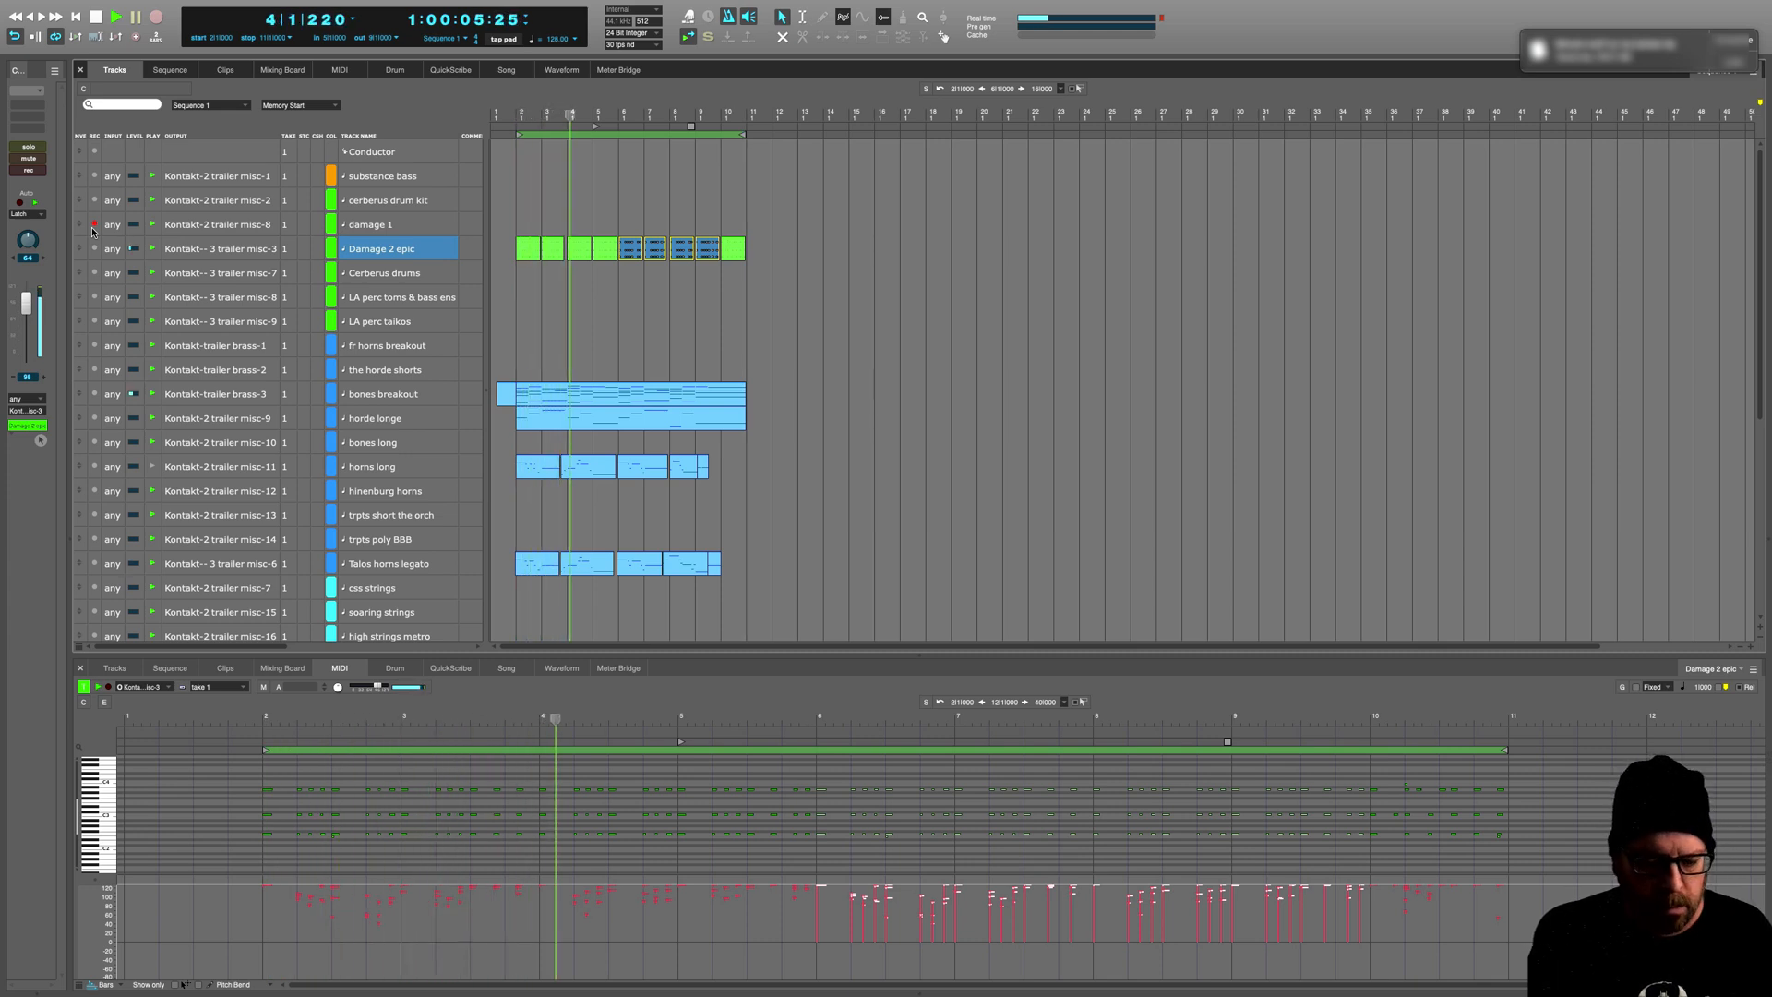
pyautogui.press('space')
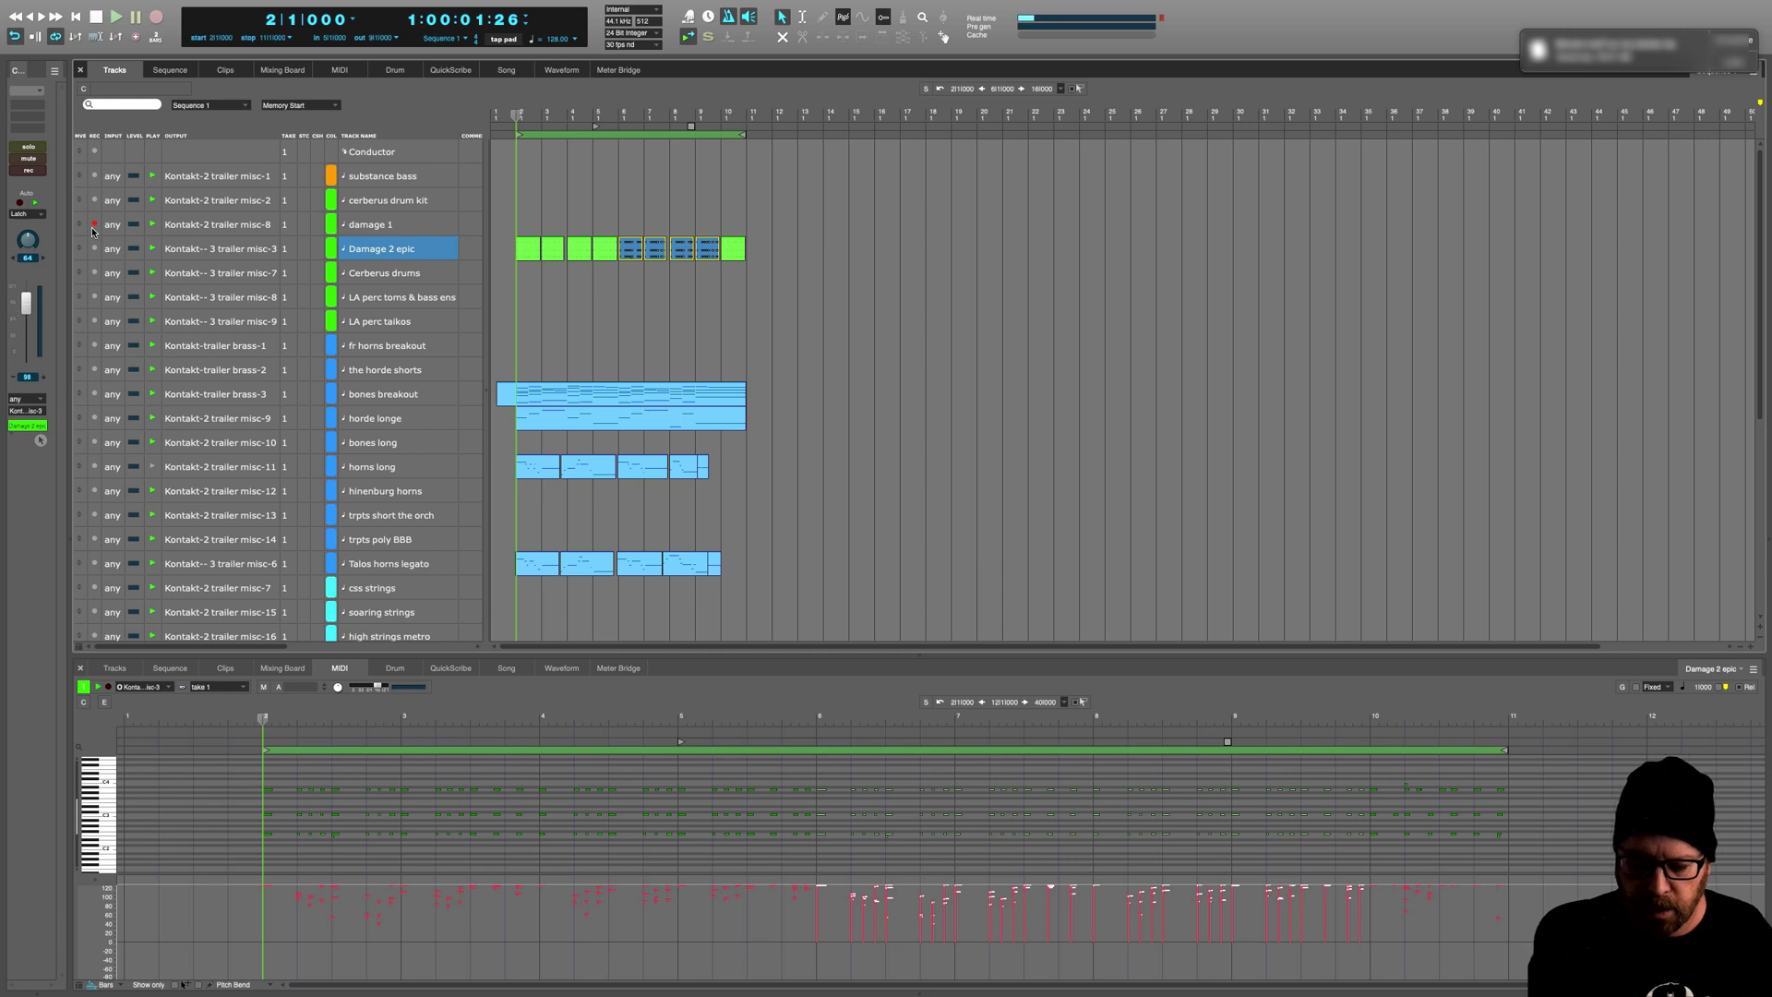
pyautogui.press('End')
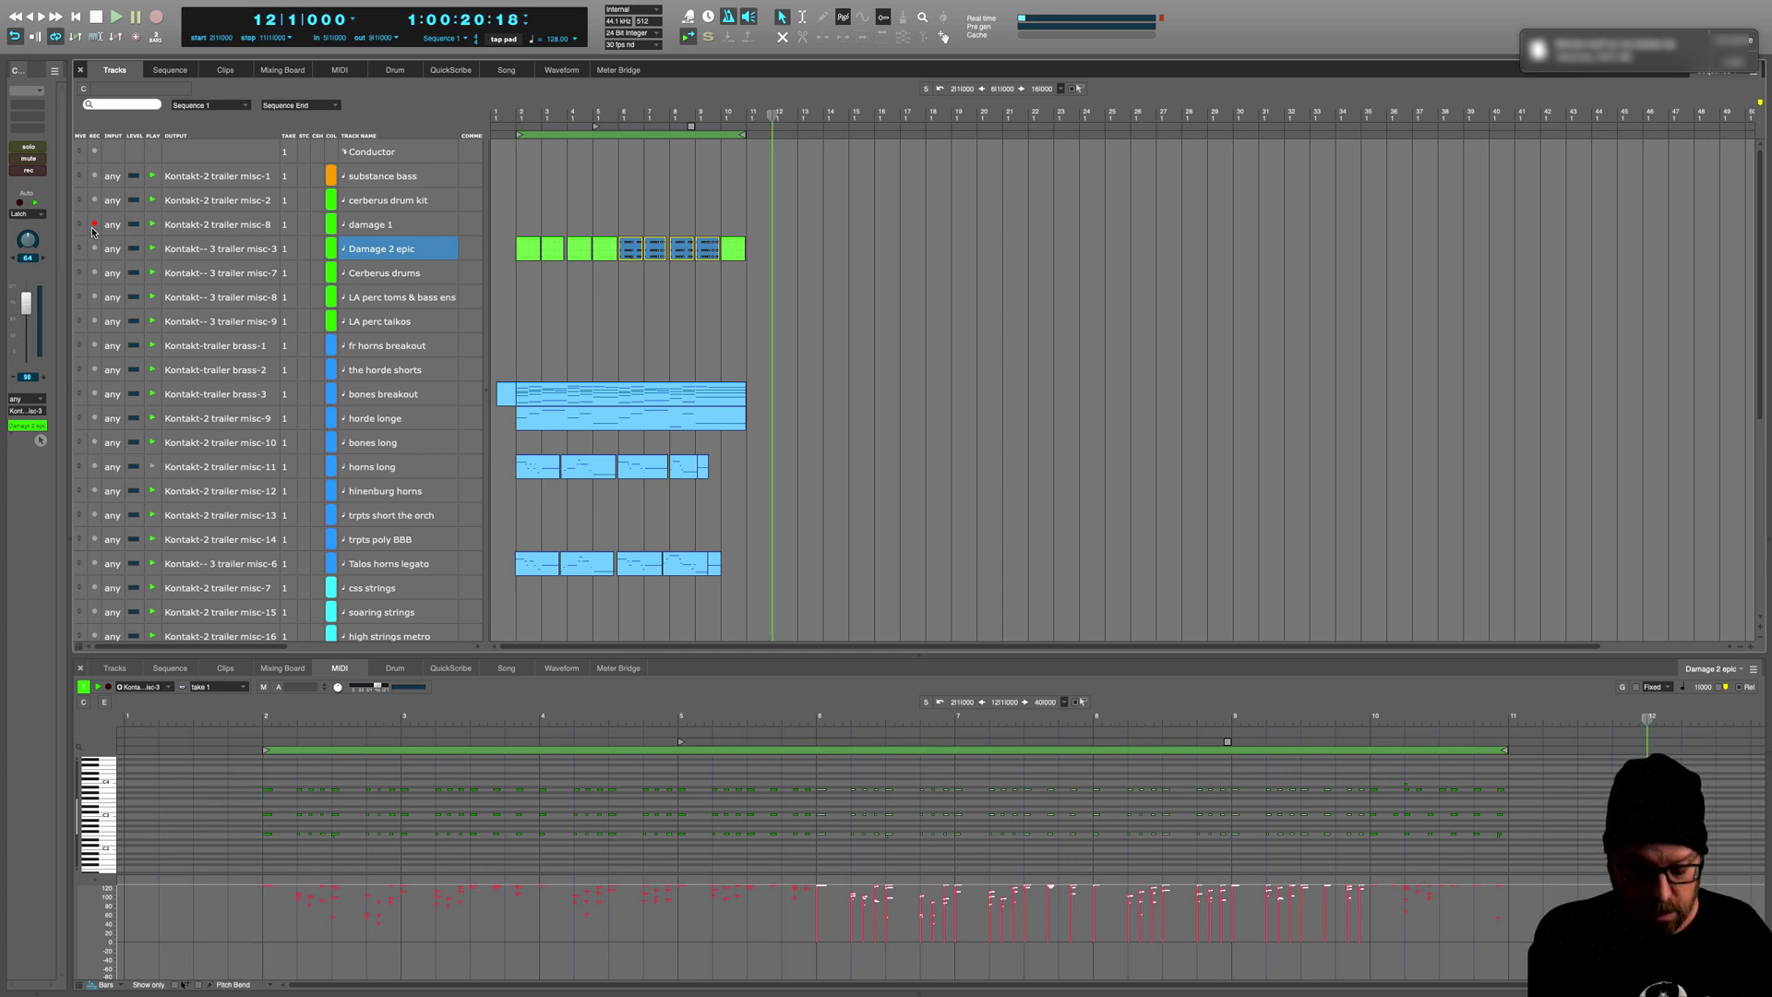
pyautogui.press('KP_3')
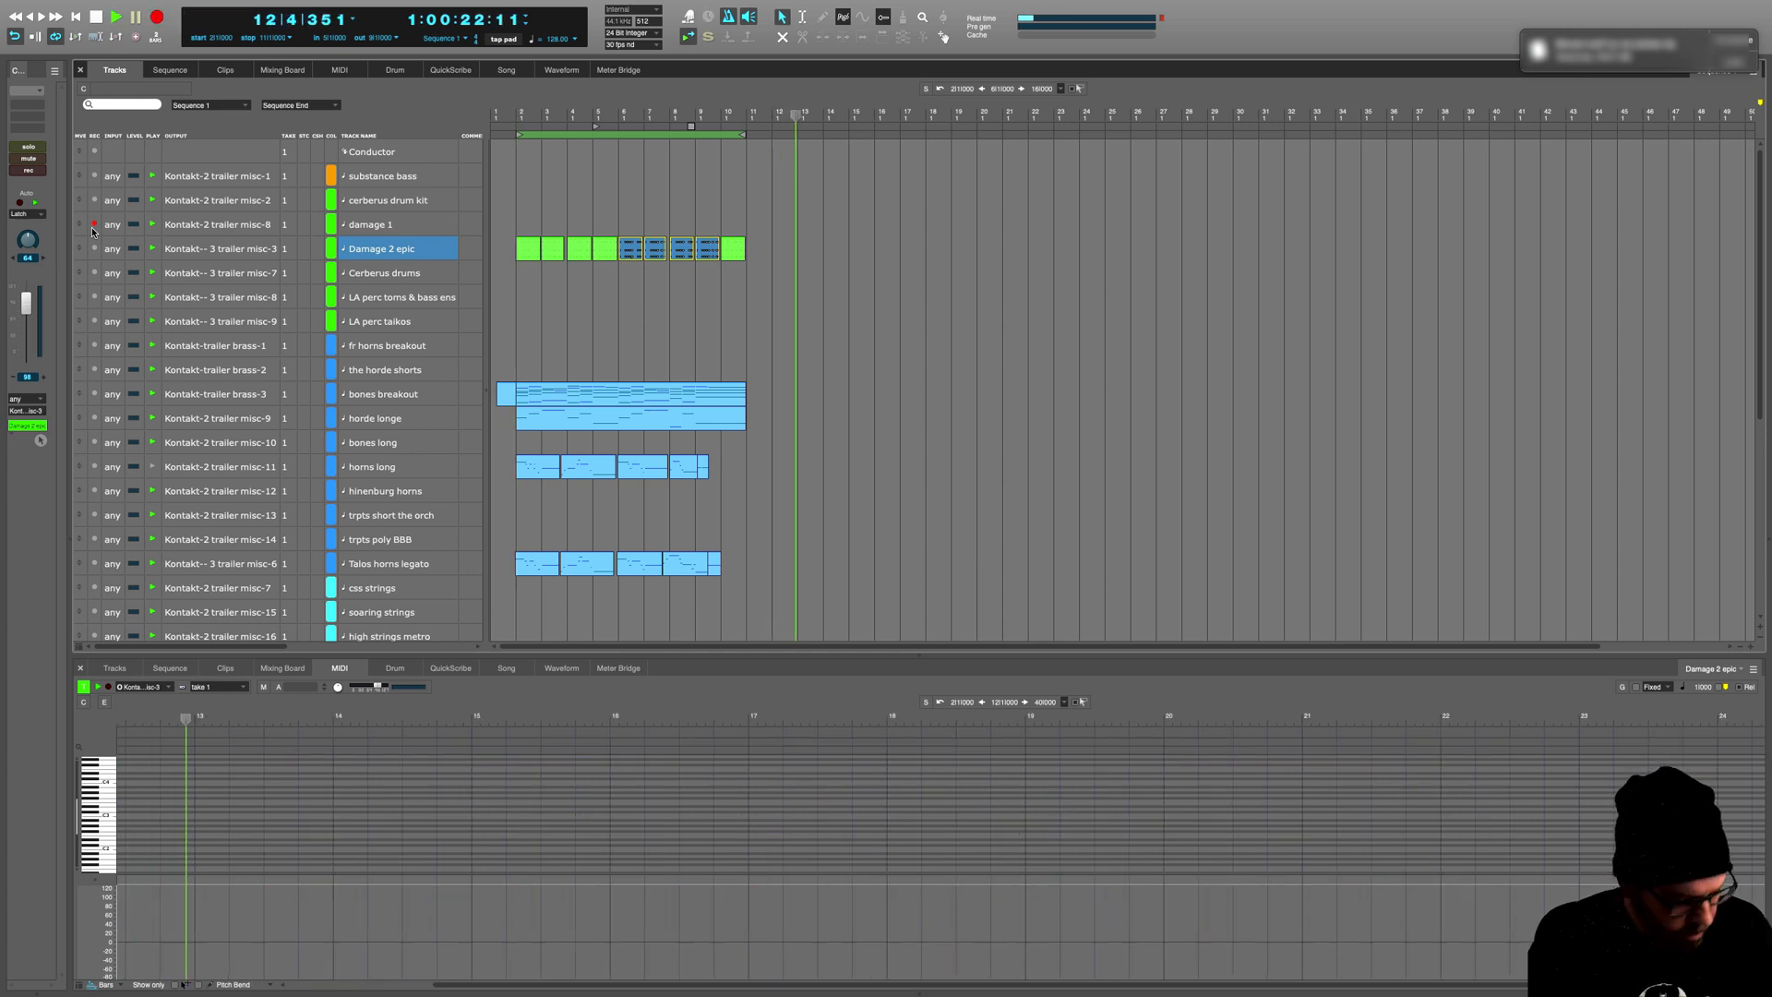
pyautogui.press('space')
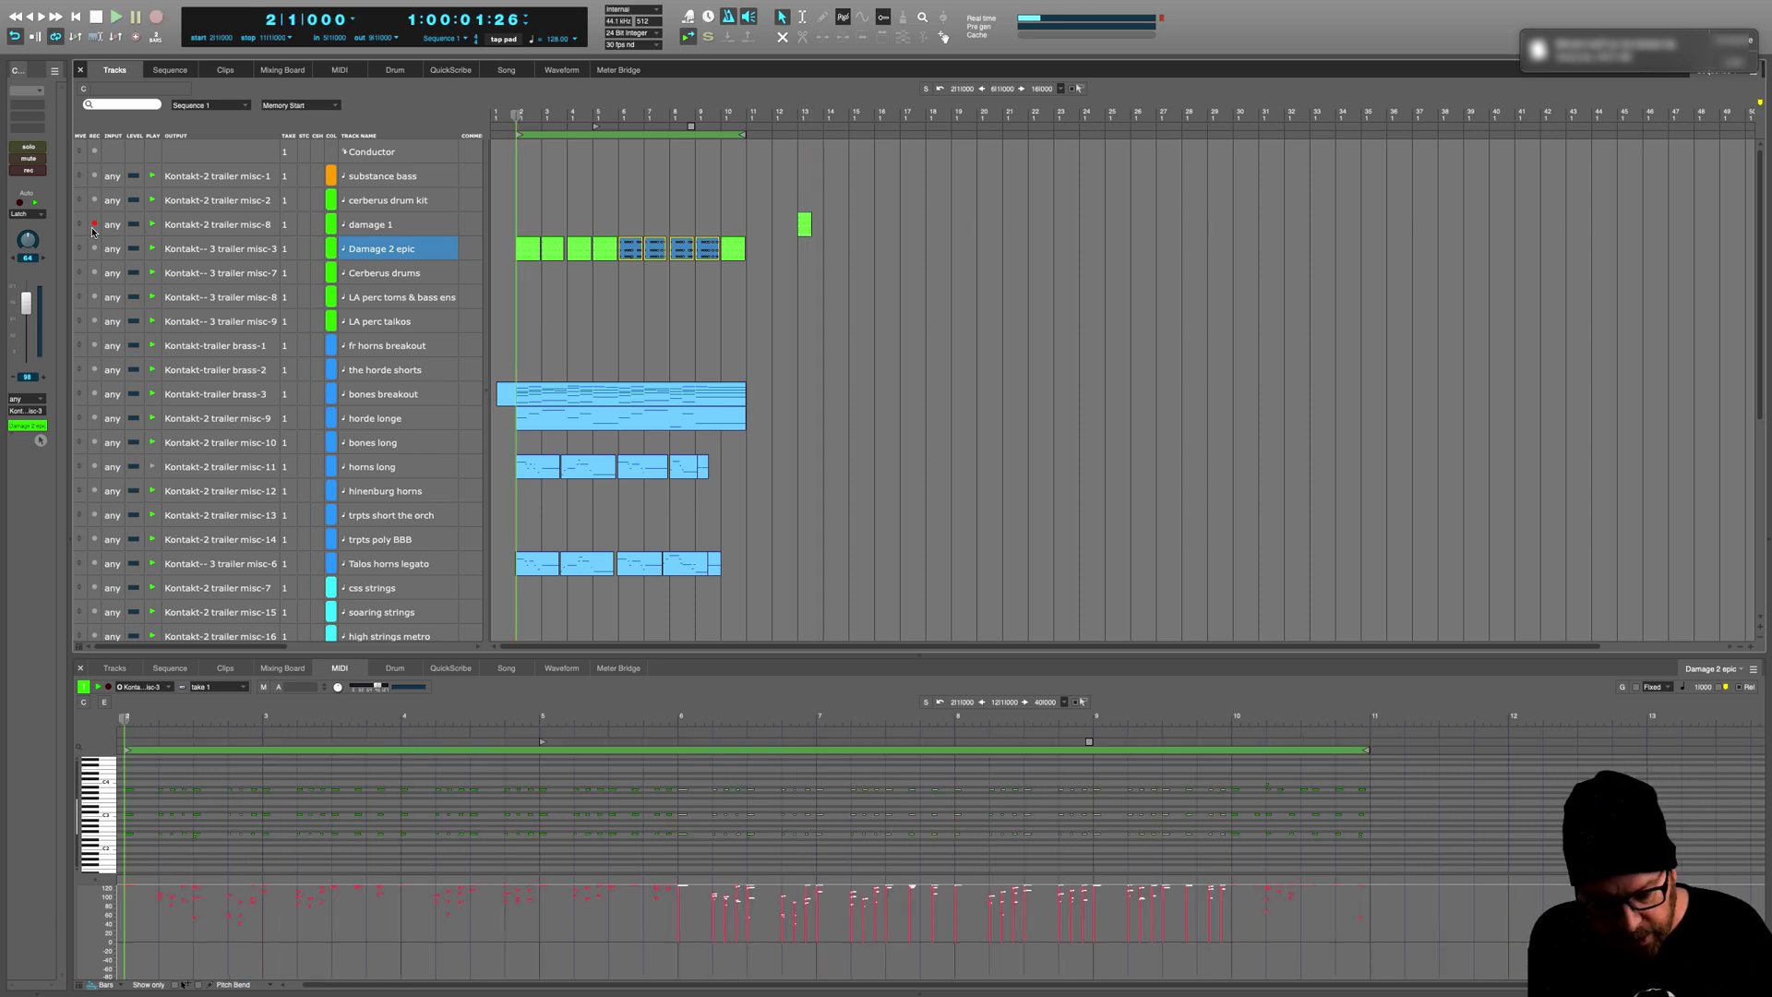
pyautogui.press('super+z')
# Step: Record a second drum layer on damage 1 from measure 2 through measure 10
pyautogui.press('Home')
pyautogui.press('KP_3')
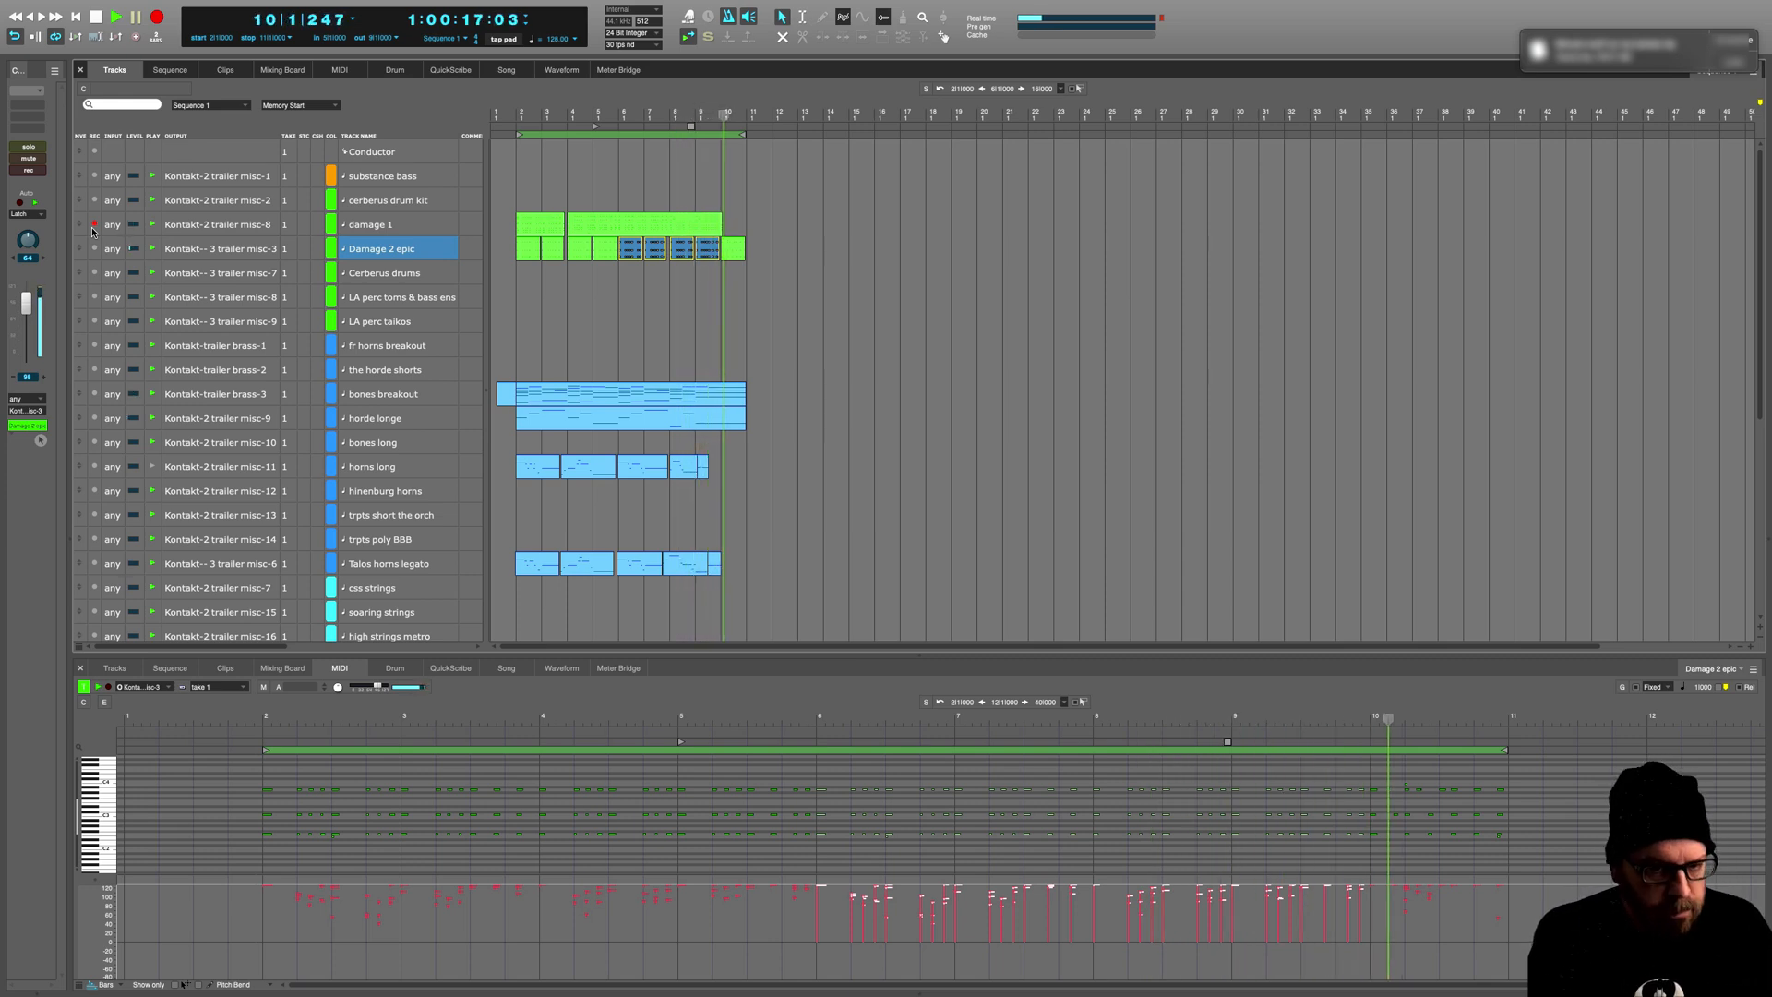
pyautogui.press('space')
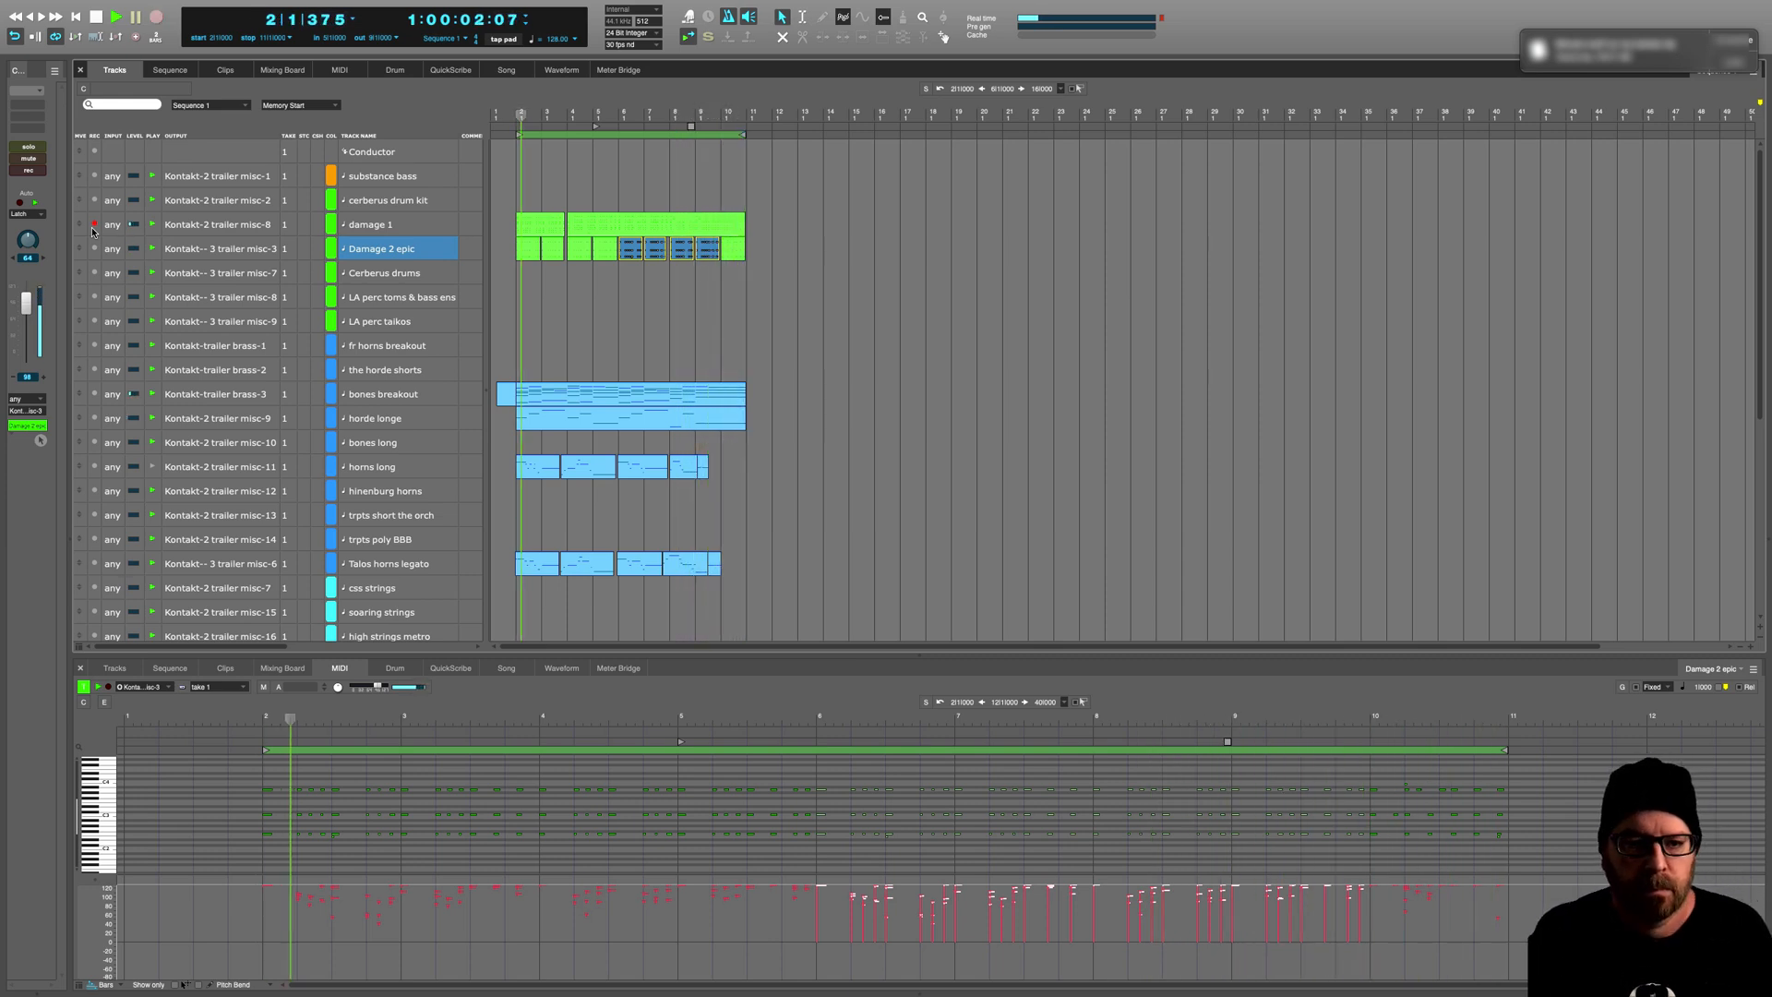
# Step: Select and quantize all the recorded damage 1 drum notes
pyautogui.moveTo(574, 195); pyautogui.dragTo(595, 199)
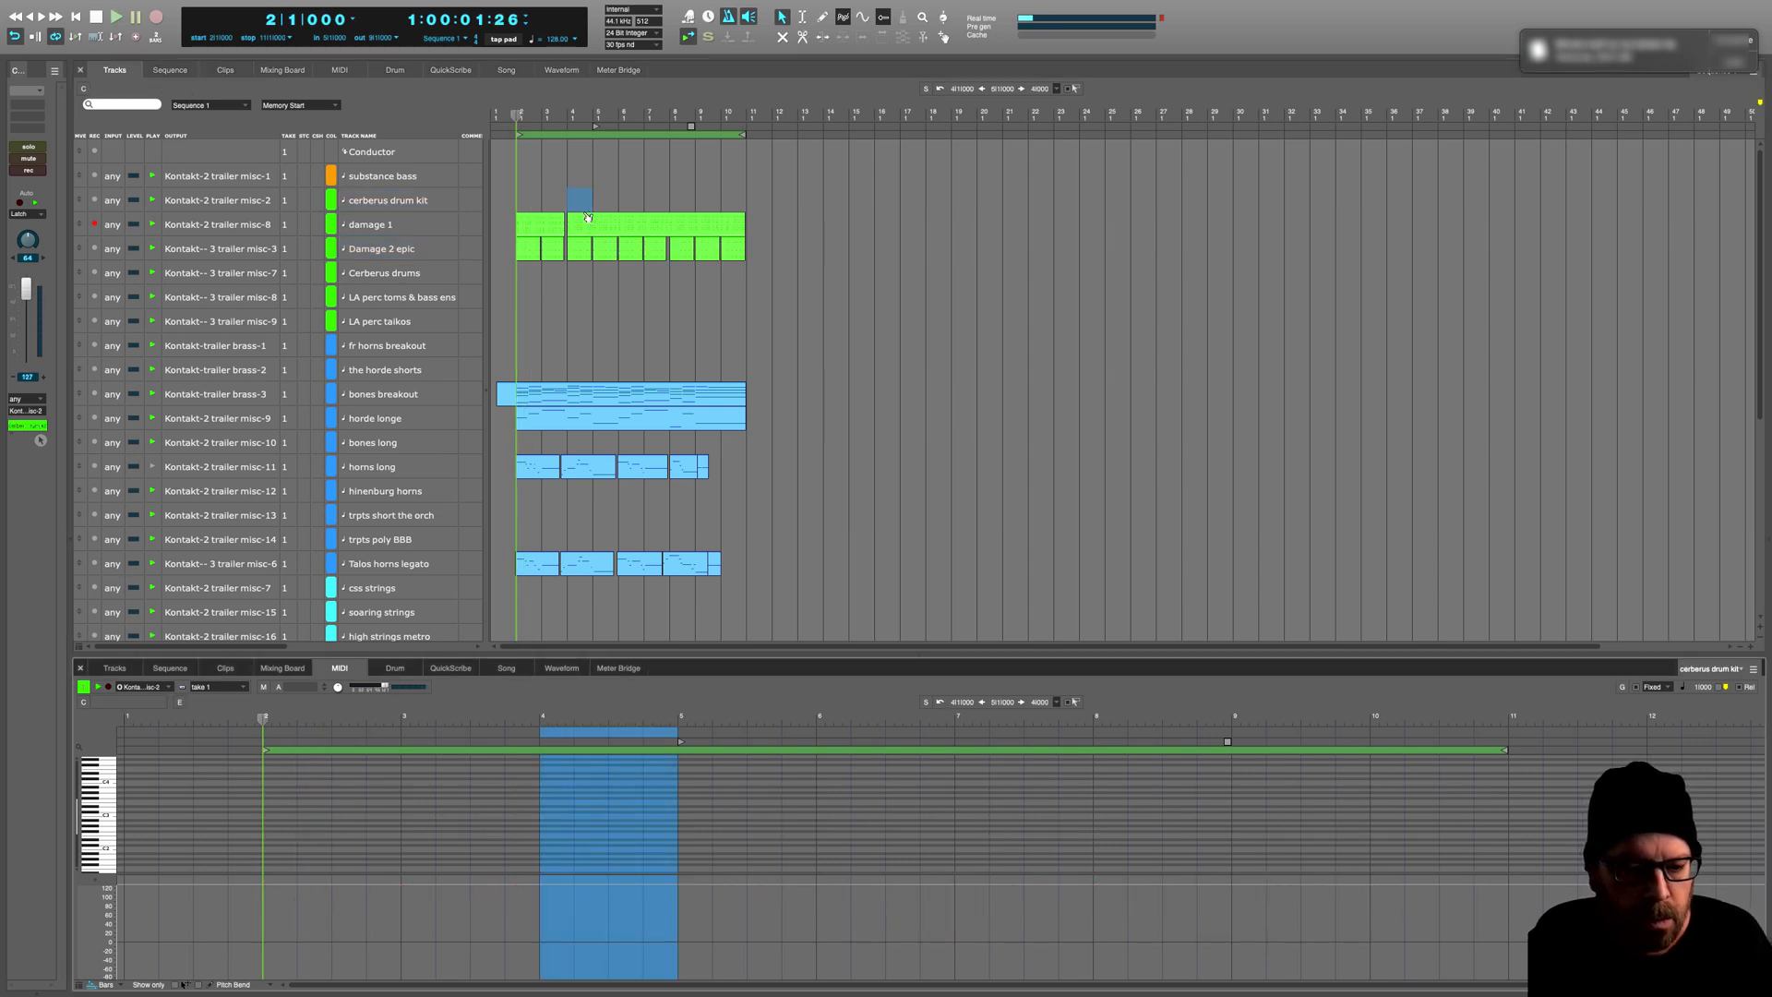
pyautogui.click(663, 223)
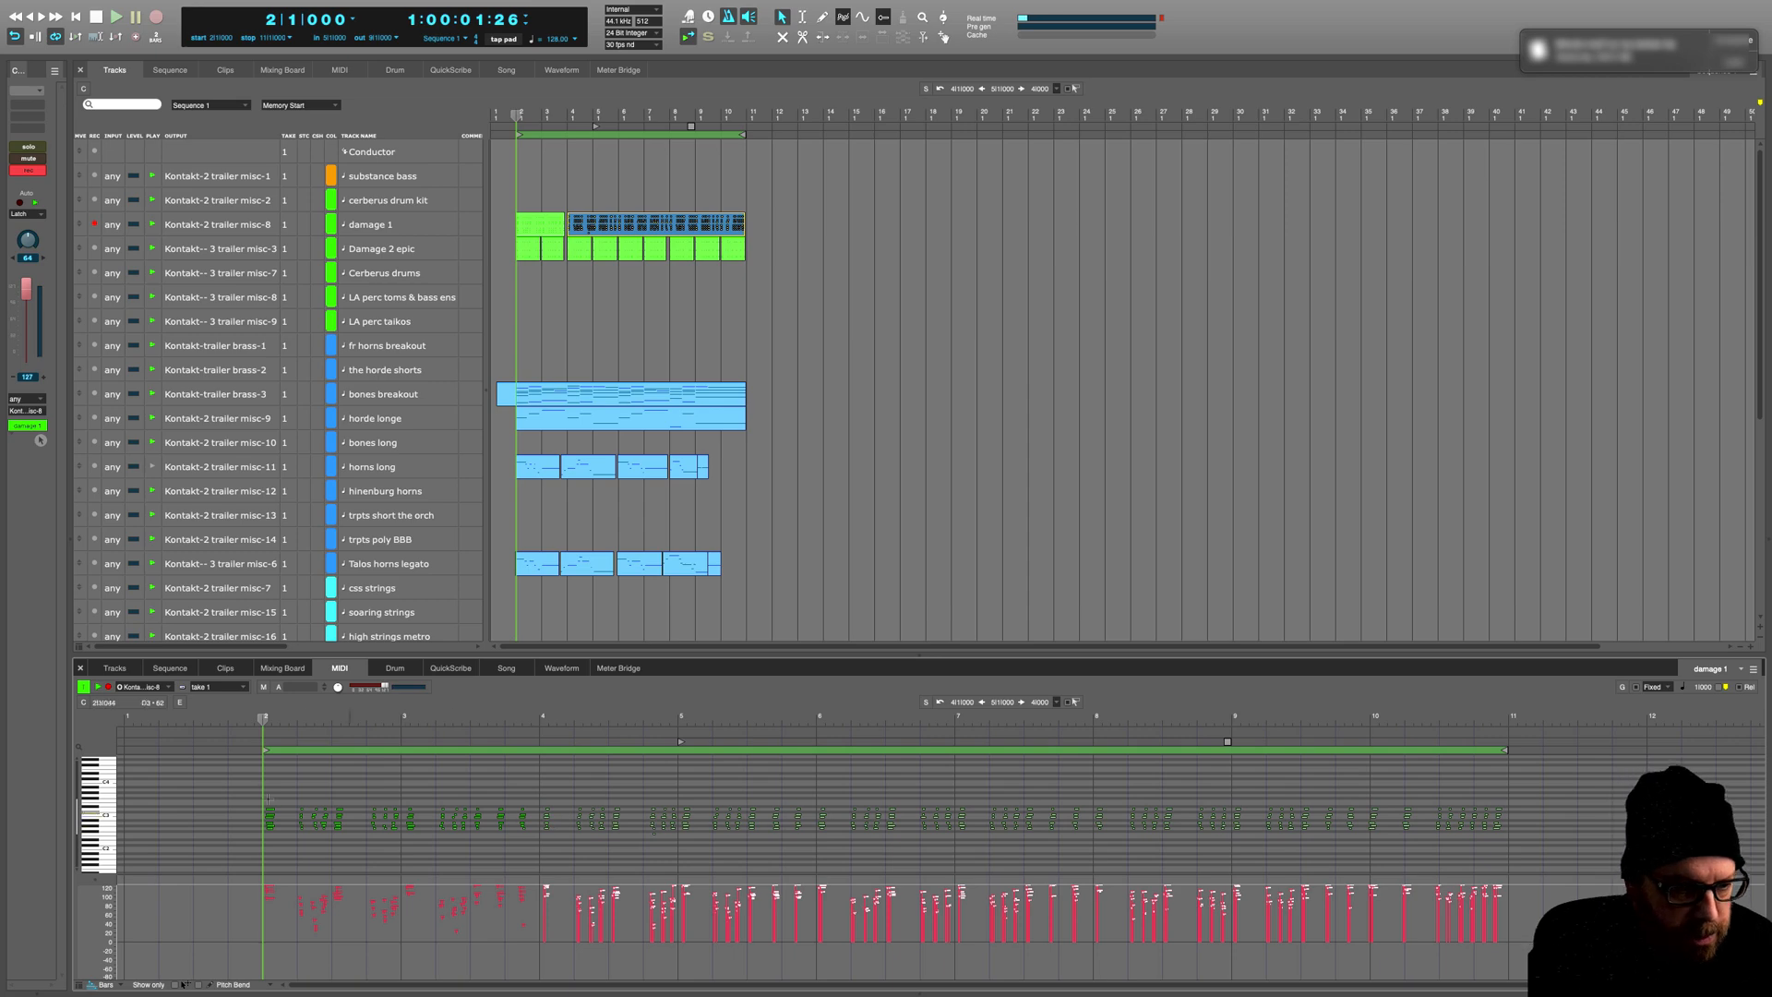
pyautogui.press('super+a')
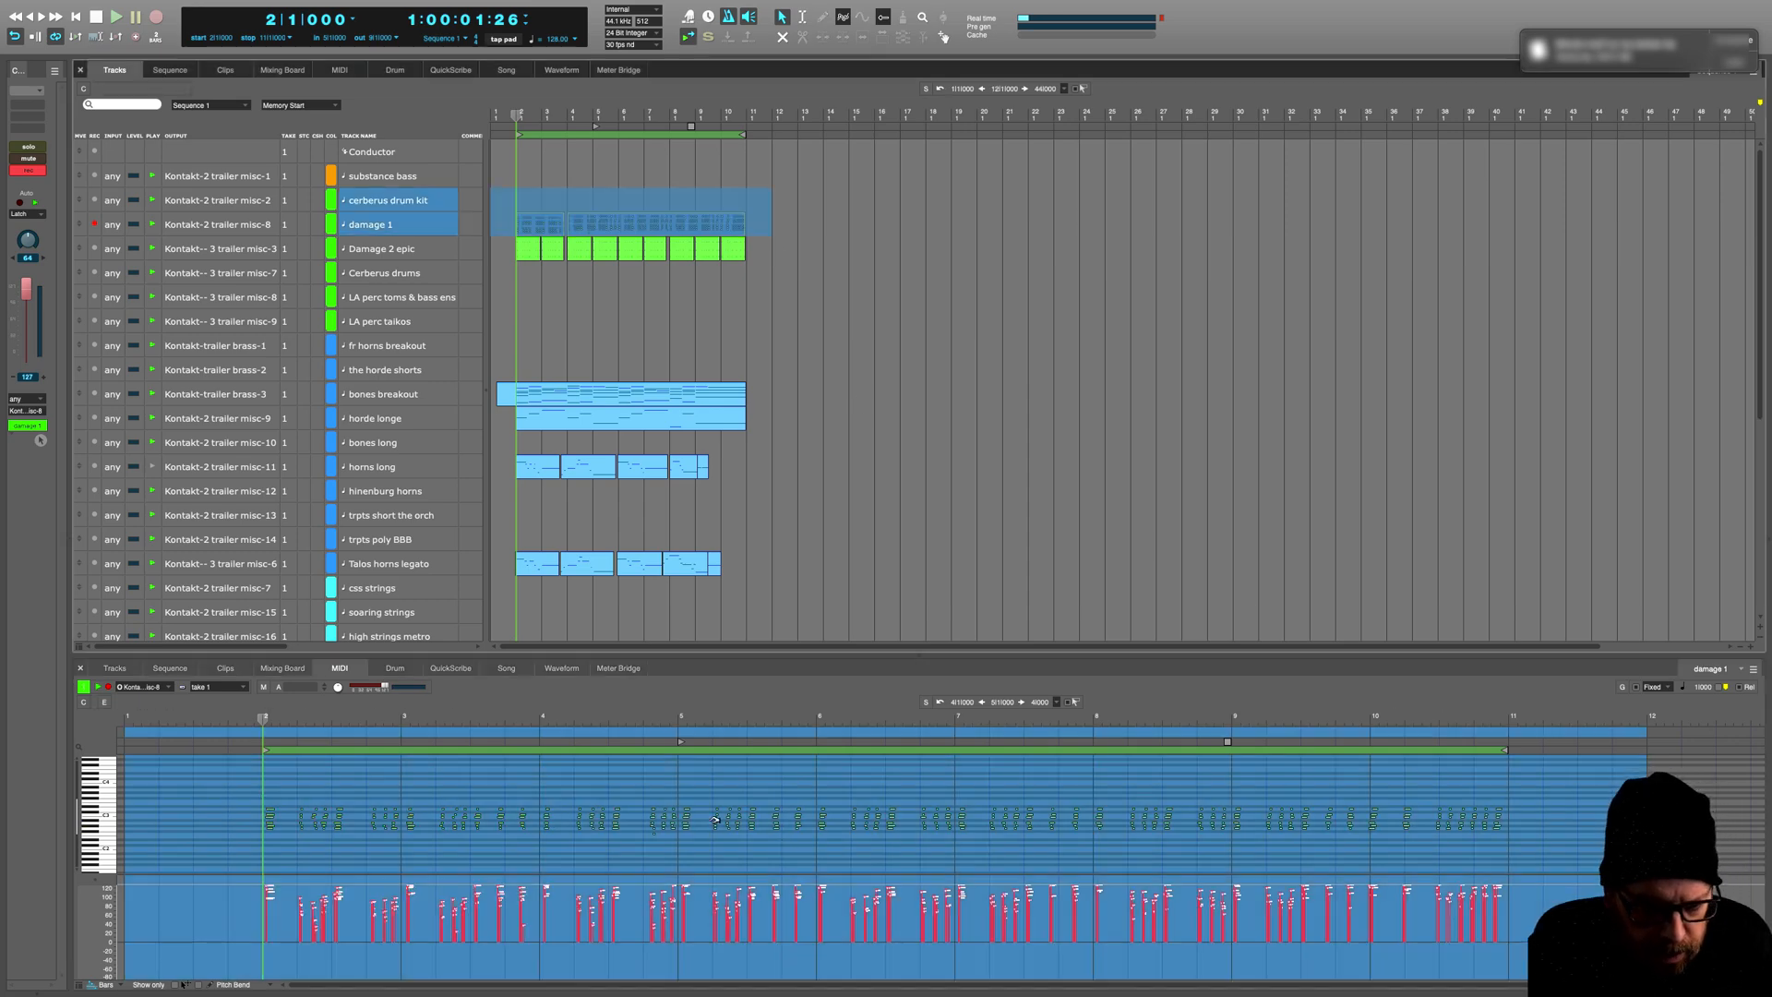
pyautogui.click(740, 844)
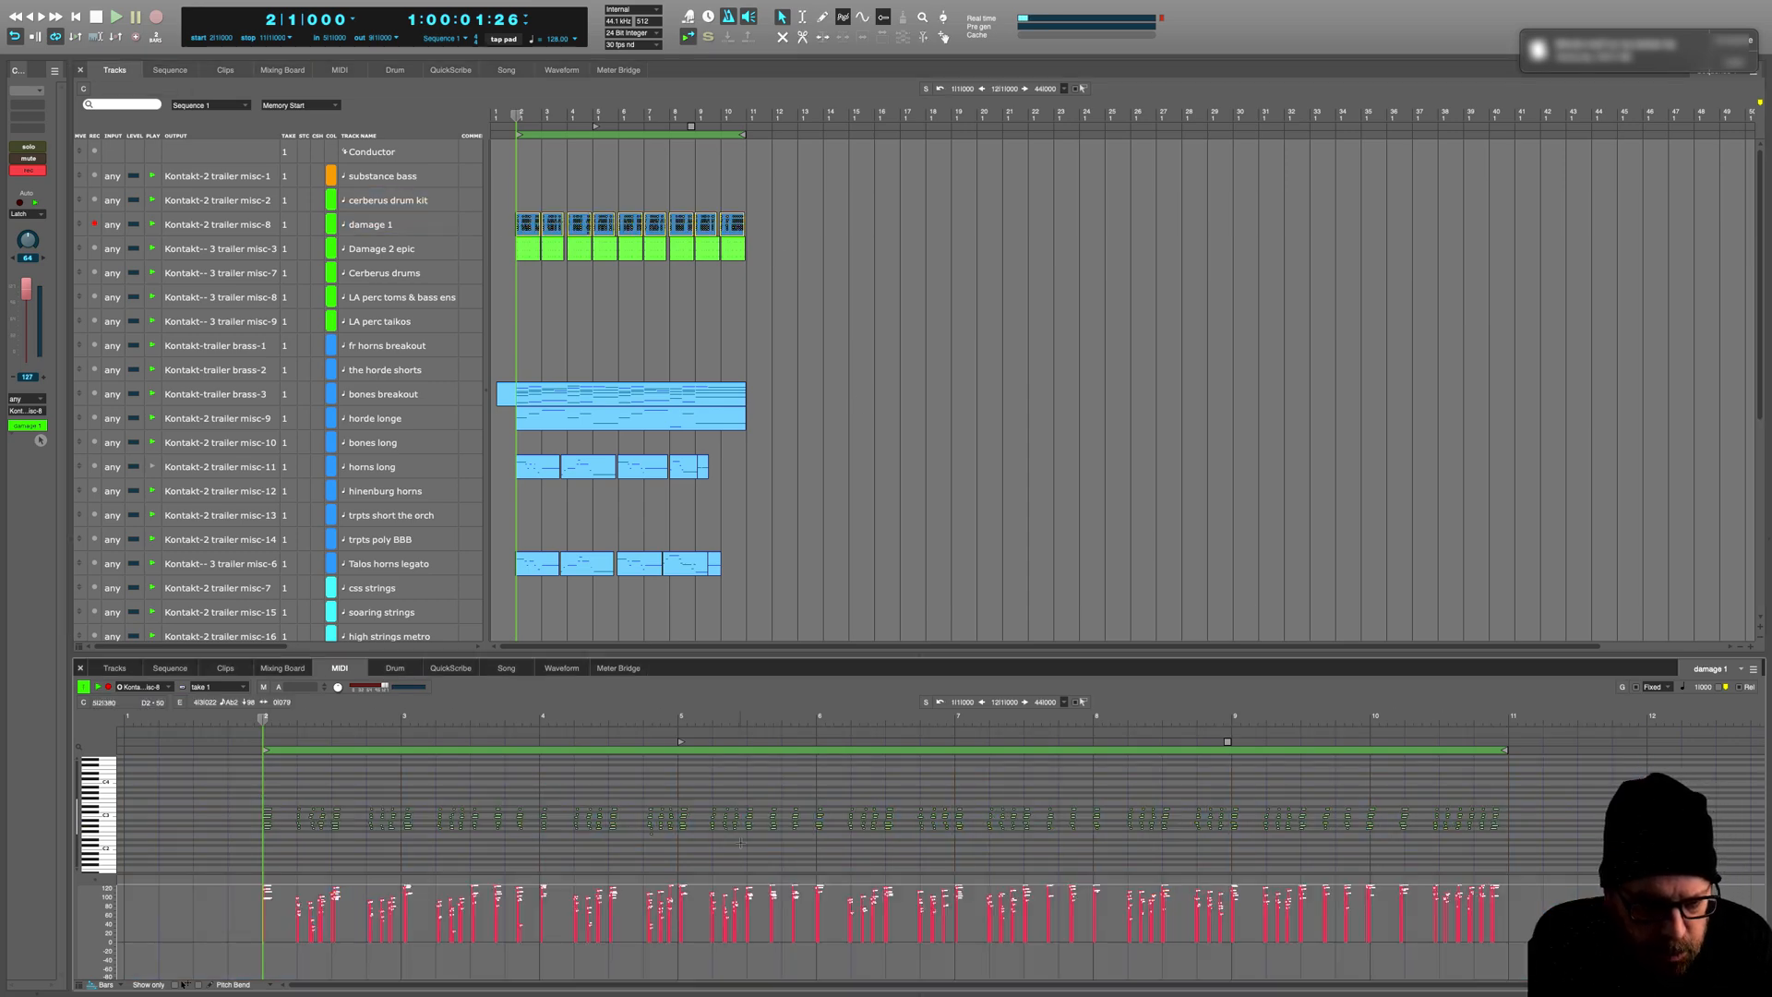
# Step: Apply quantization to the selected damage 1 notes and close the Quantize settings
pyautogui.press('super+0')
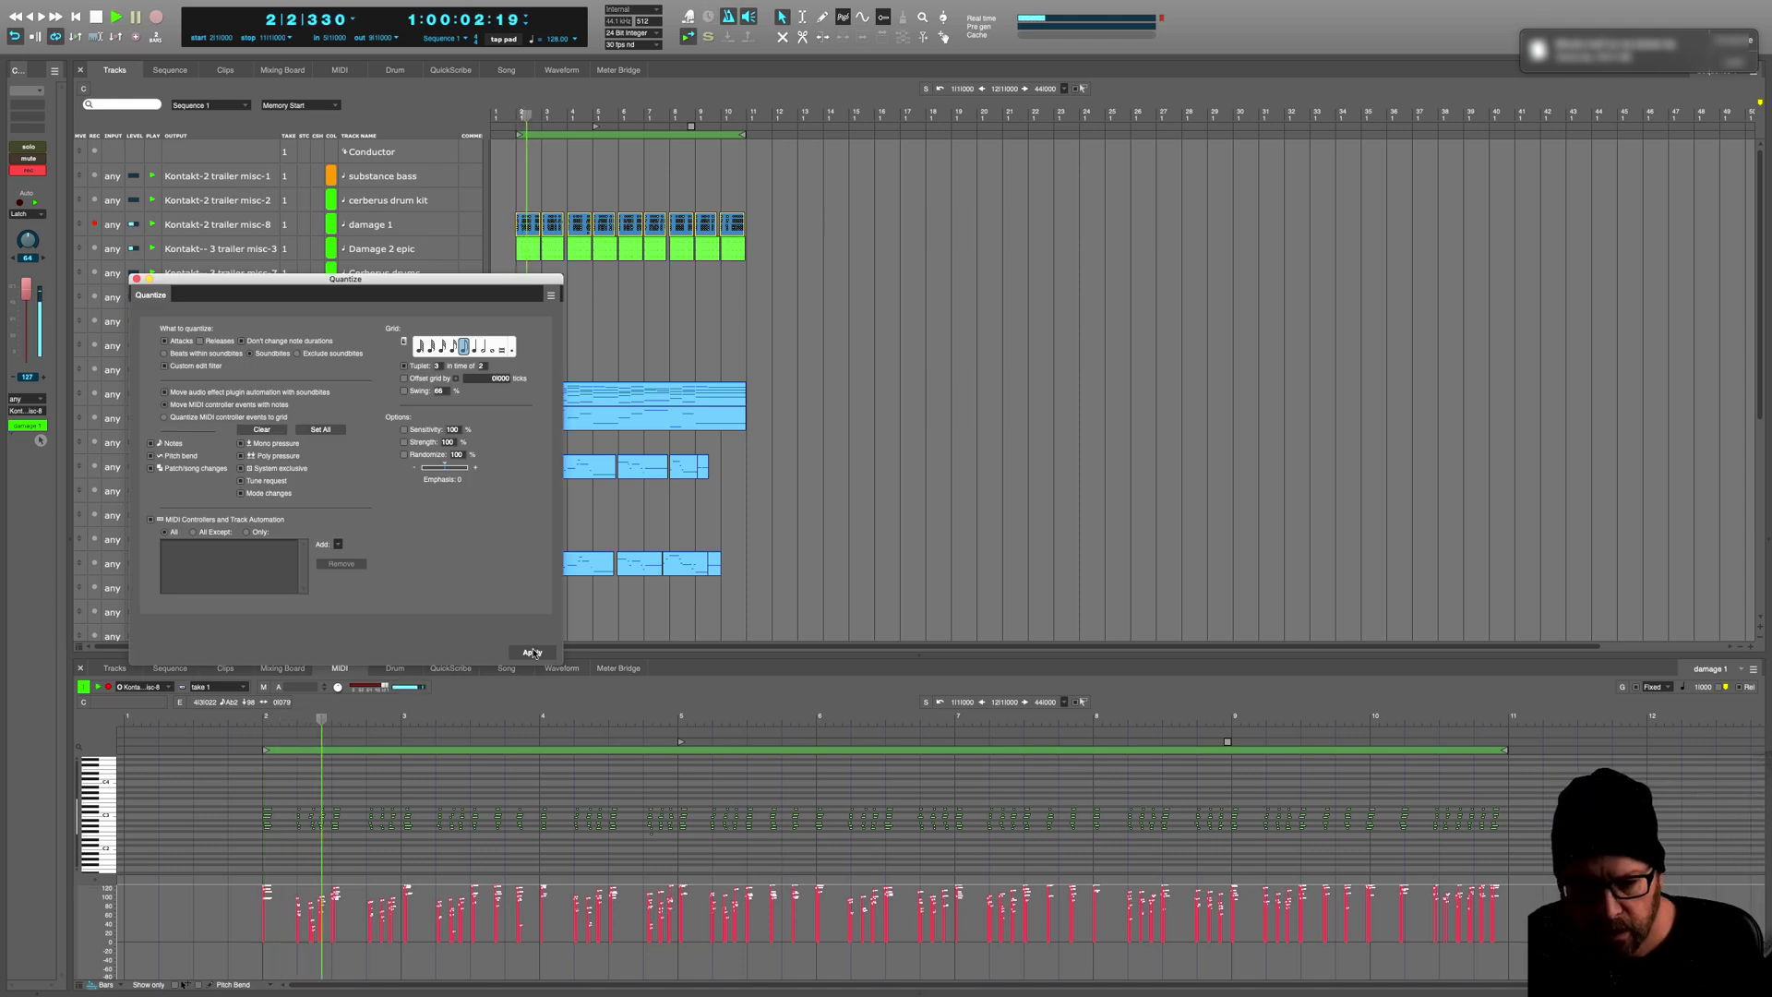
pyautogui.click(137, 279)
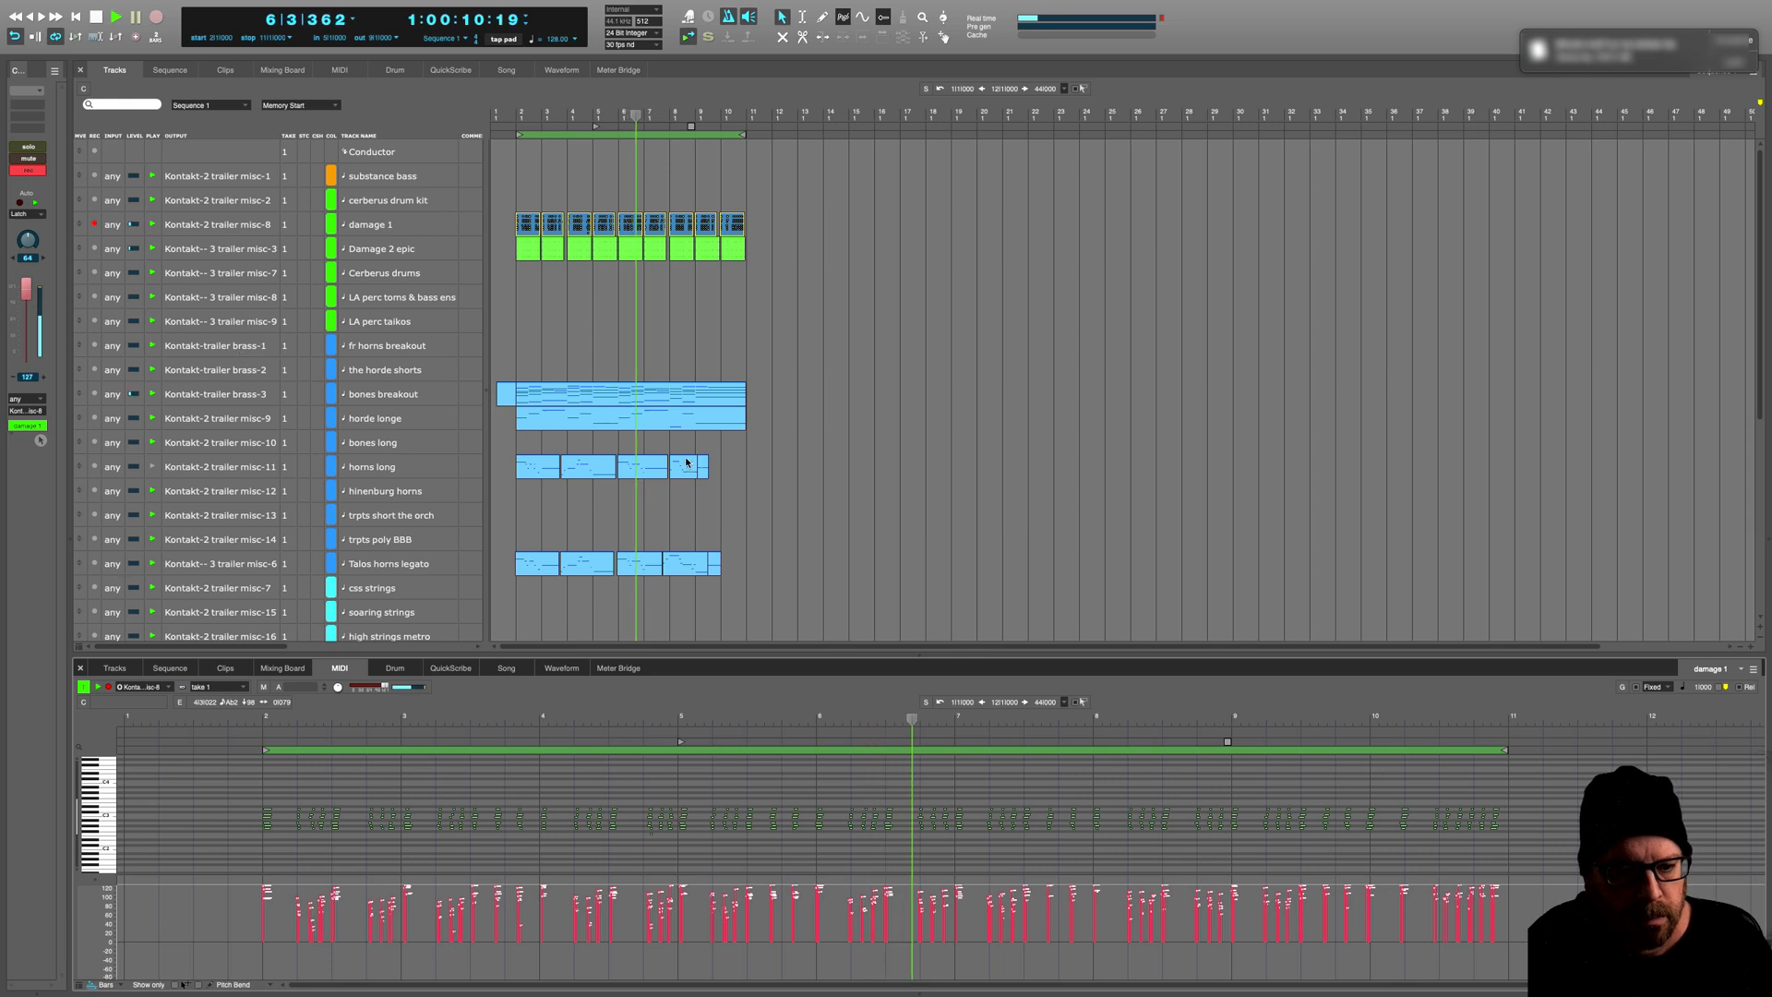
# Step: Solo the Damage 2 epic and damage 1 tracks and play the two drum layers together
pyautogui.click(382, 248)
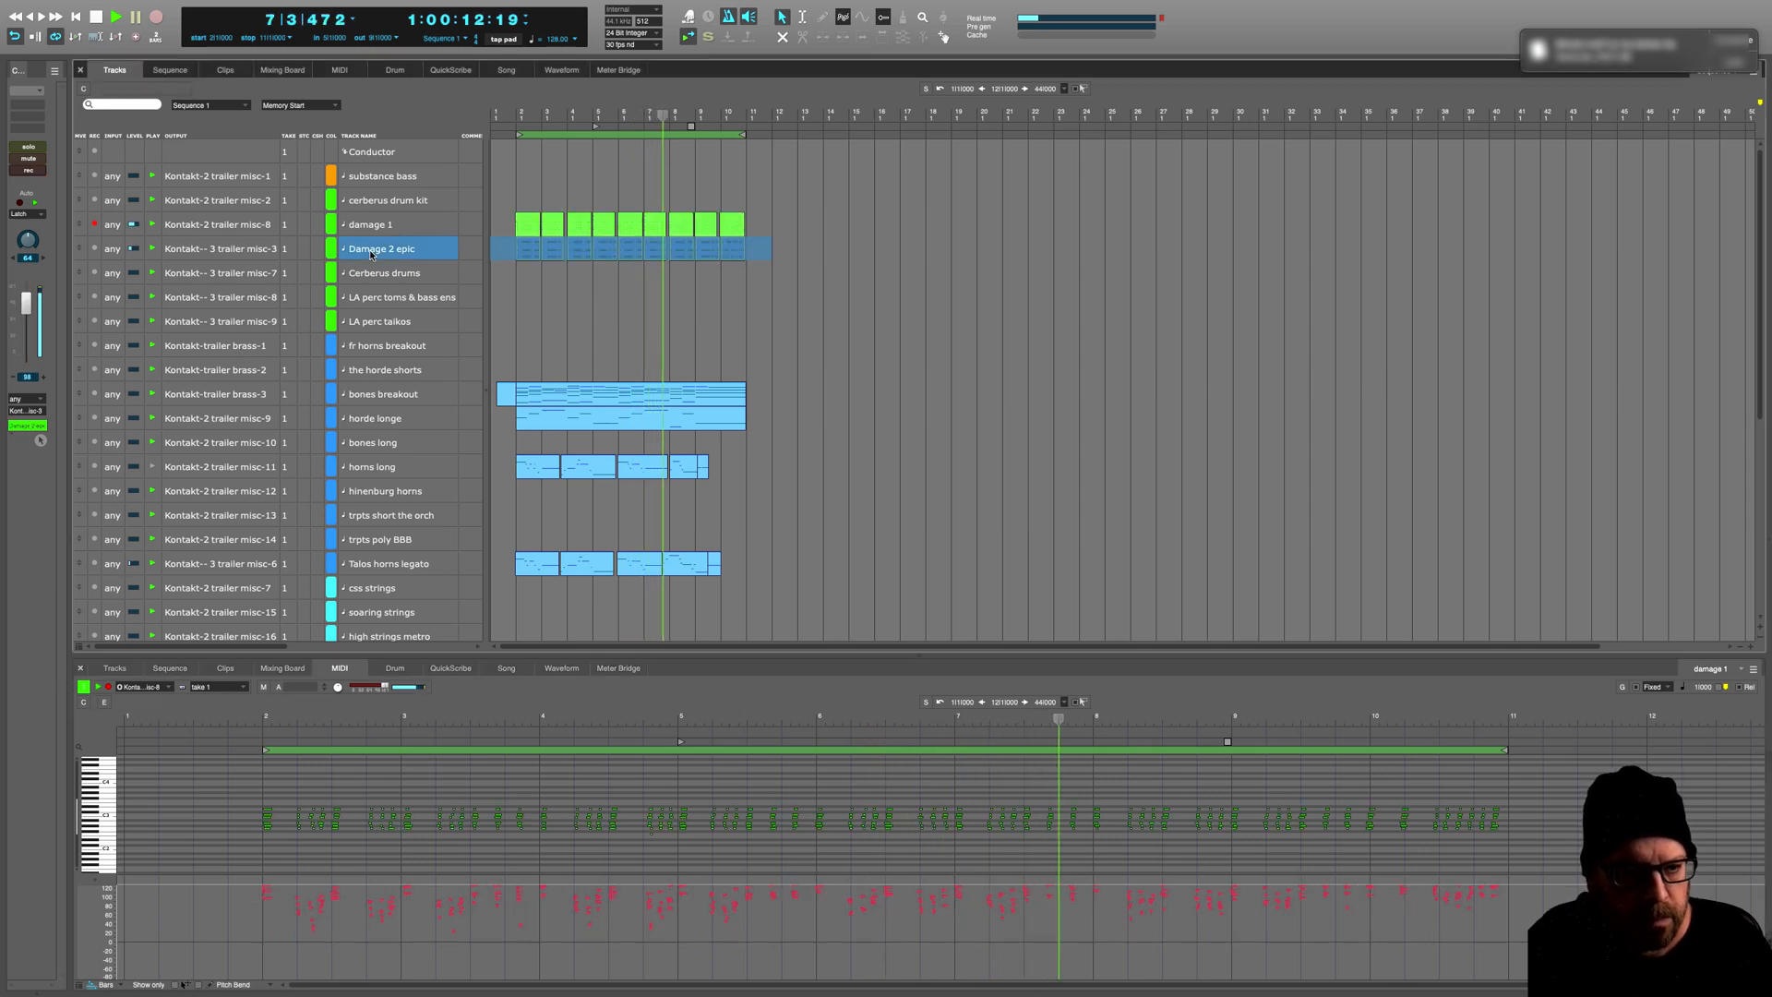
pyautogui.click(27, 147)
pyautogui.press('space')
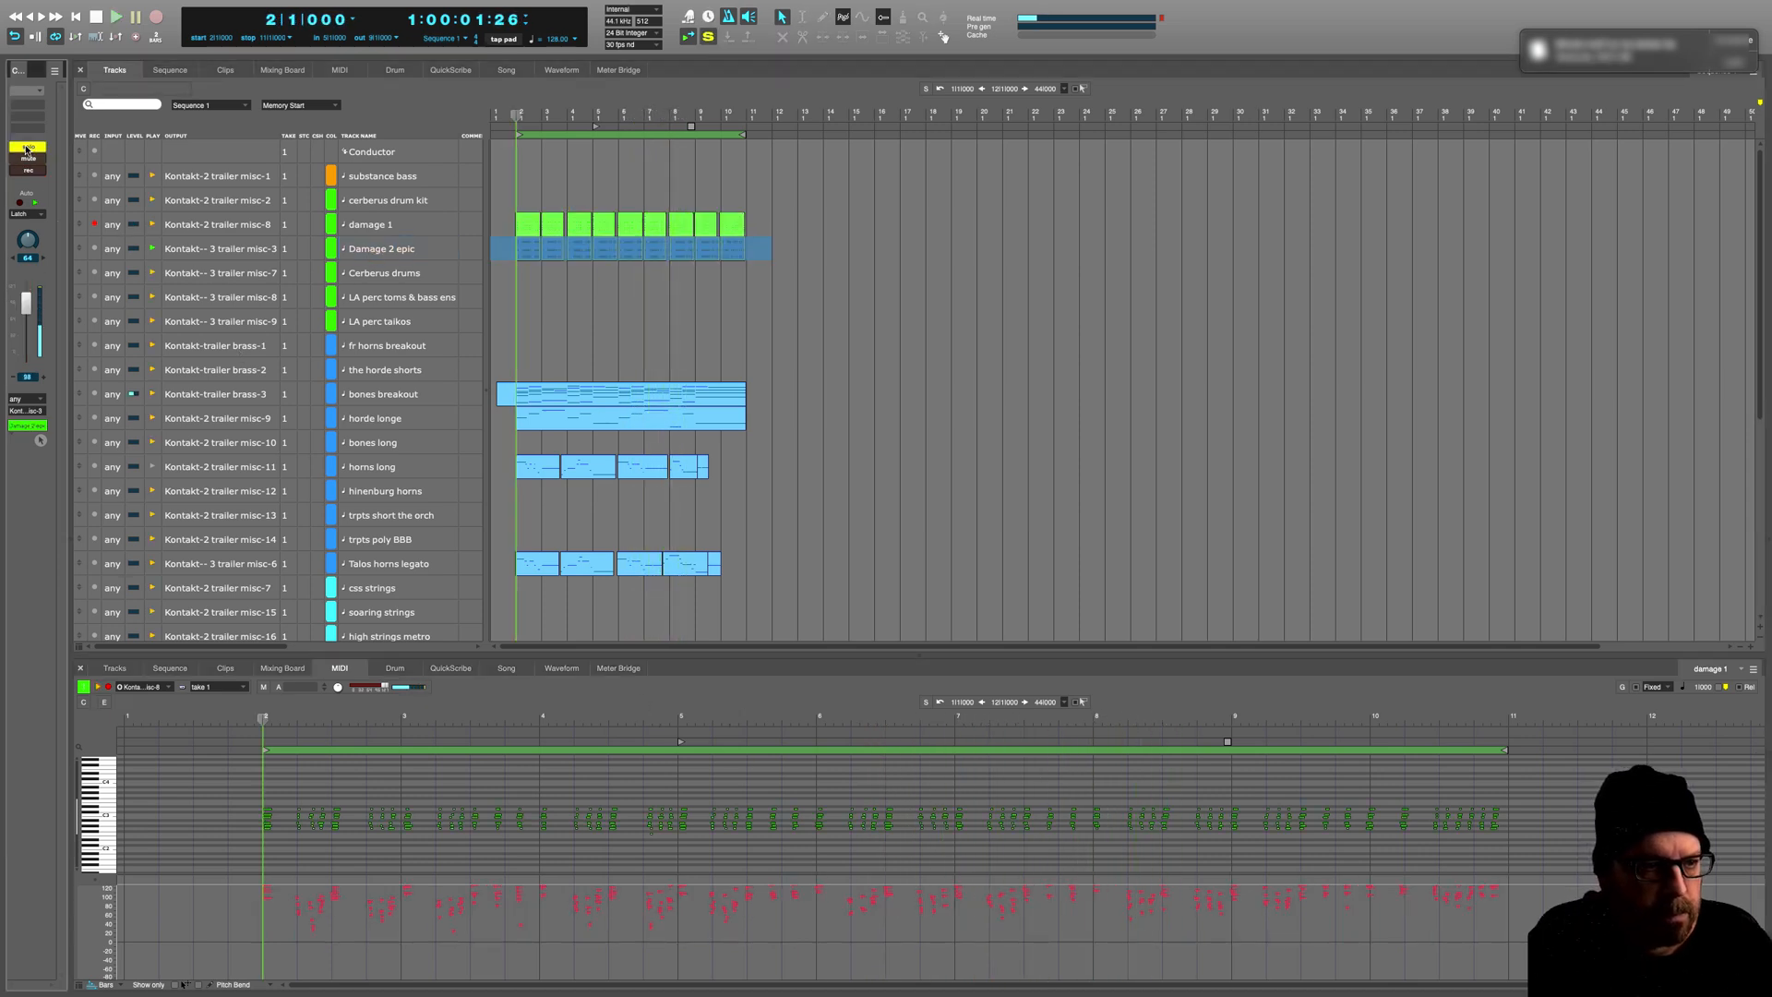
pyautogui.click(387, 227)
pyautogui.click(25, 149)
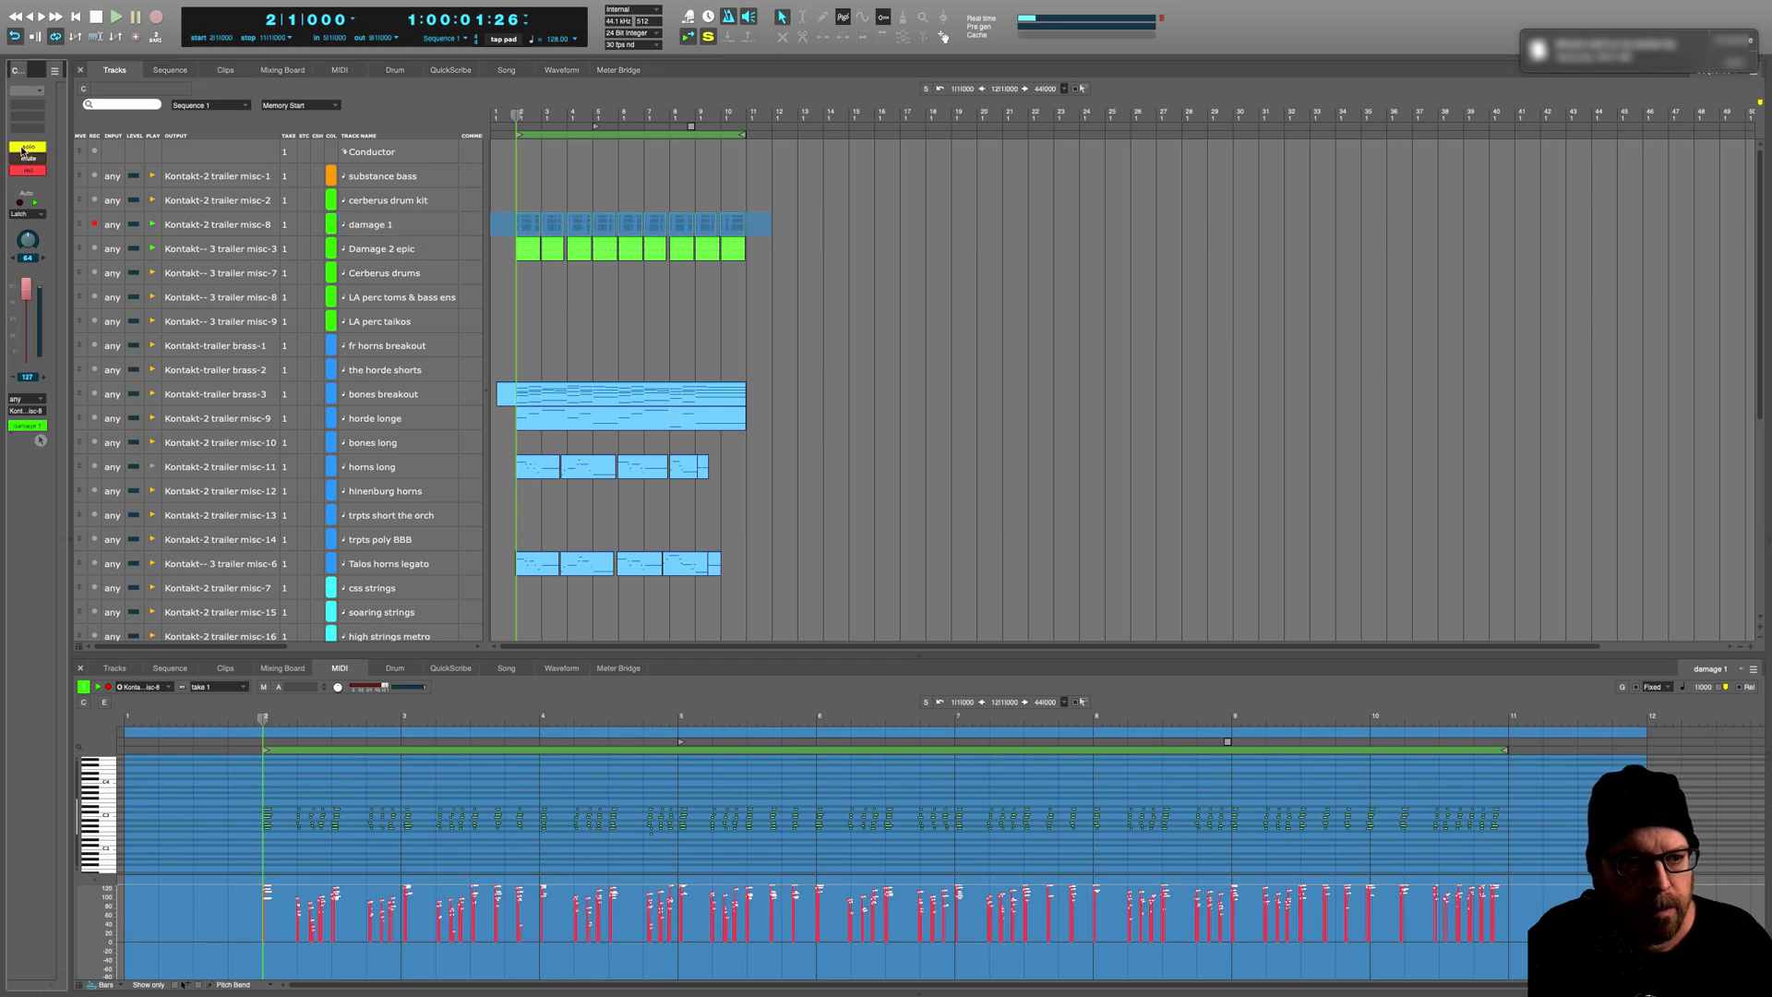
pyautogui.press('space')
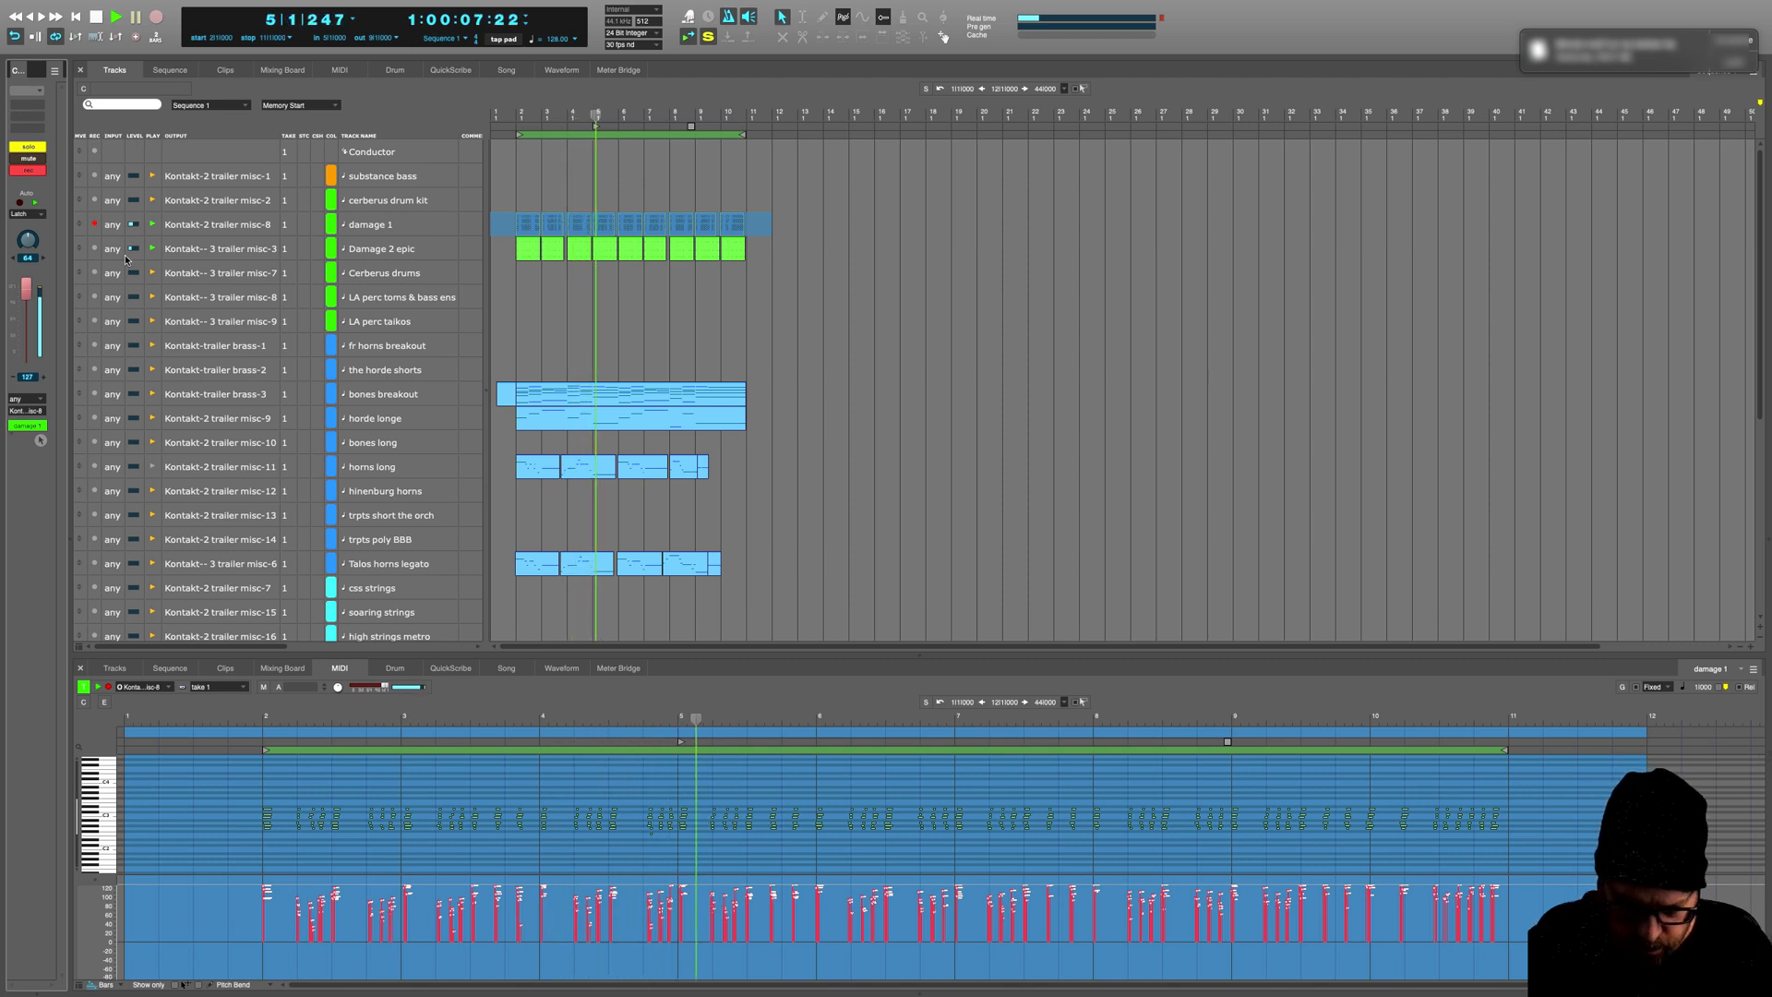
pyautogui.press('space')
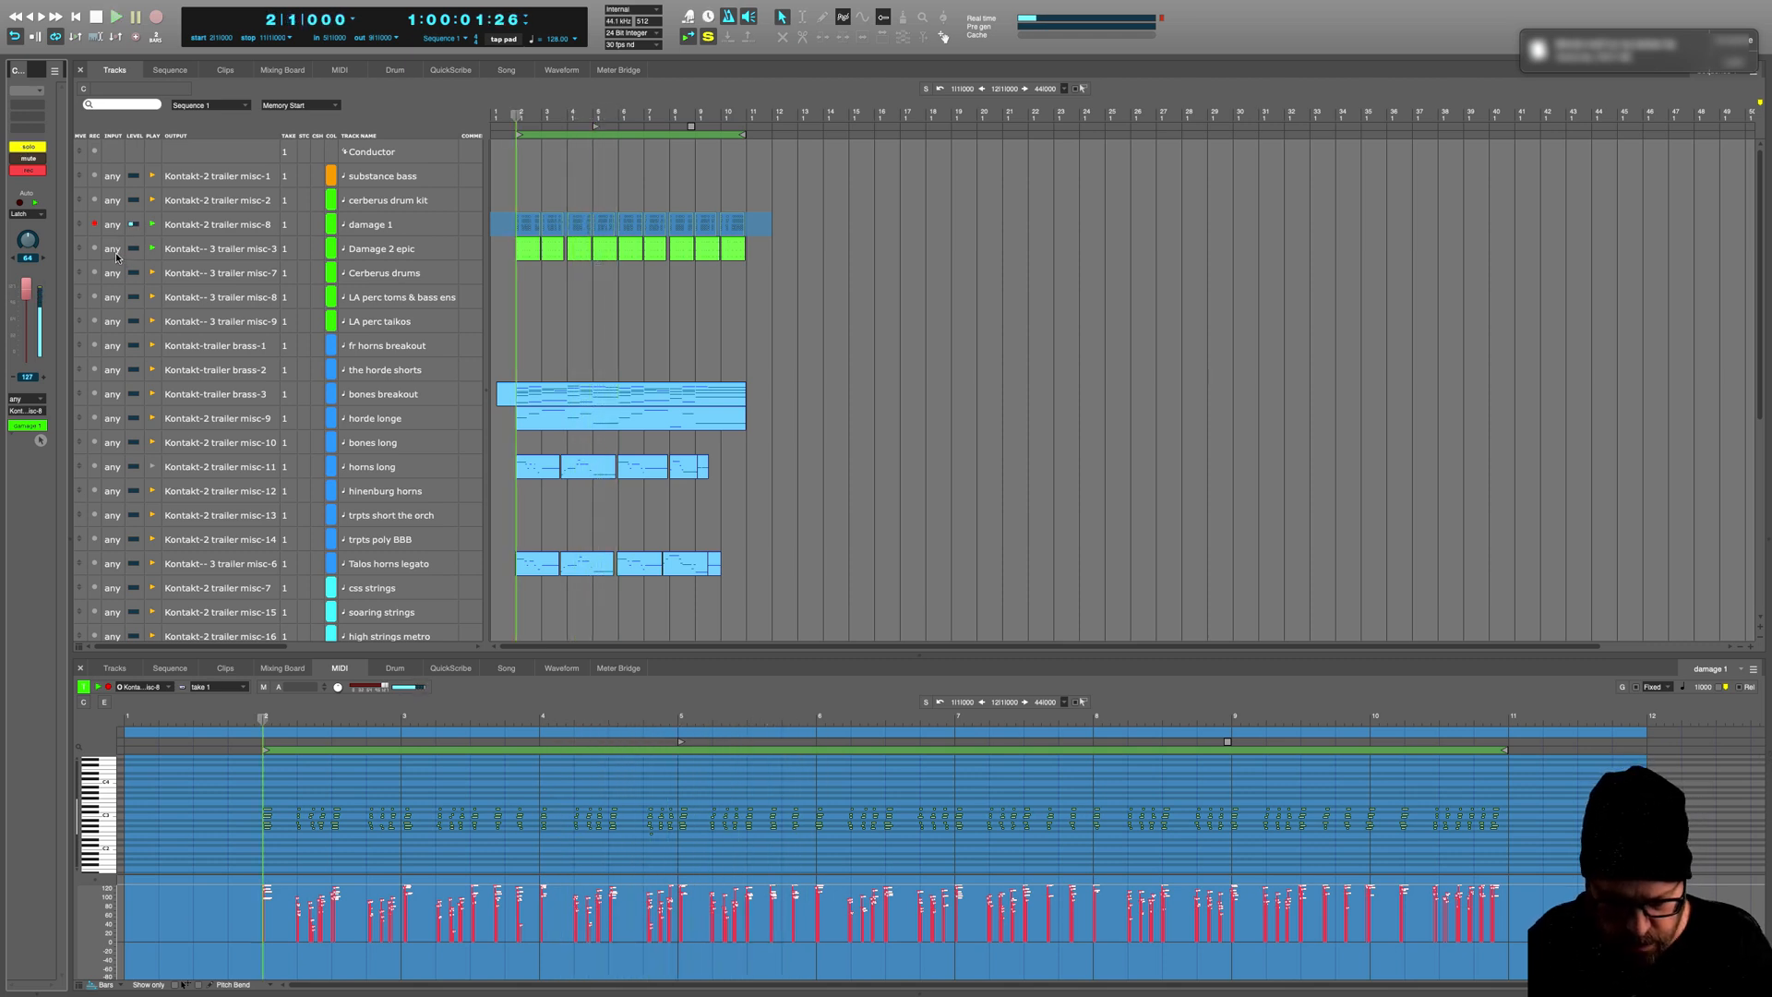
# Step: Quantize the entire damage 1 drum part again and check its timing against Damage 2 epic in playback
pyautogui.hotkey('alt', '0')
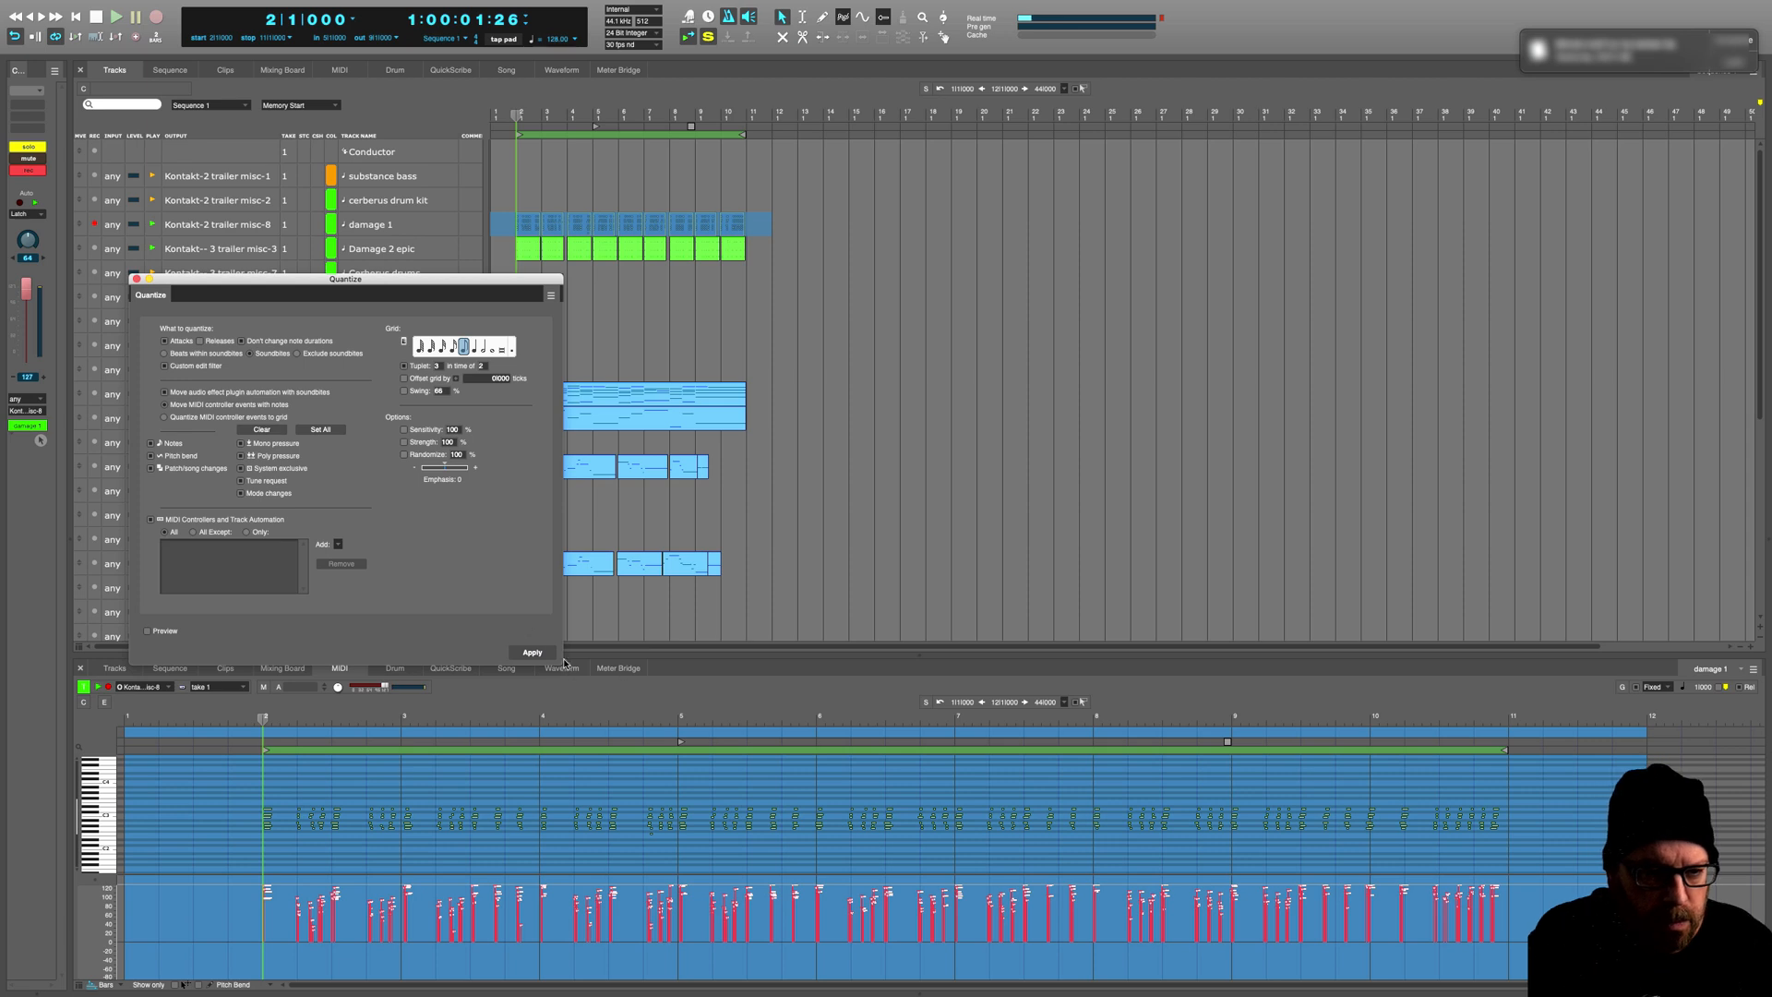
pyautogui.click(532, 653)
pyautogui.press('space')
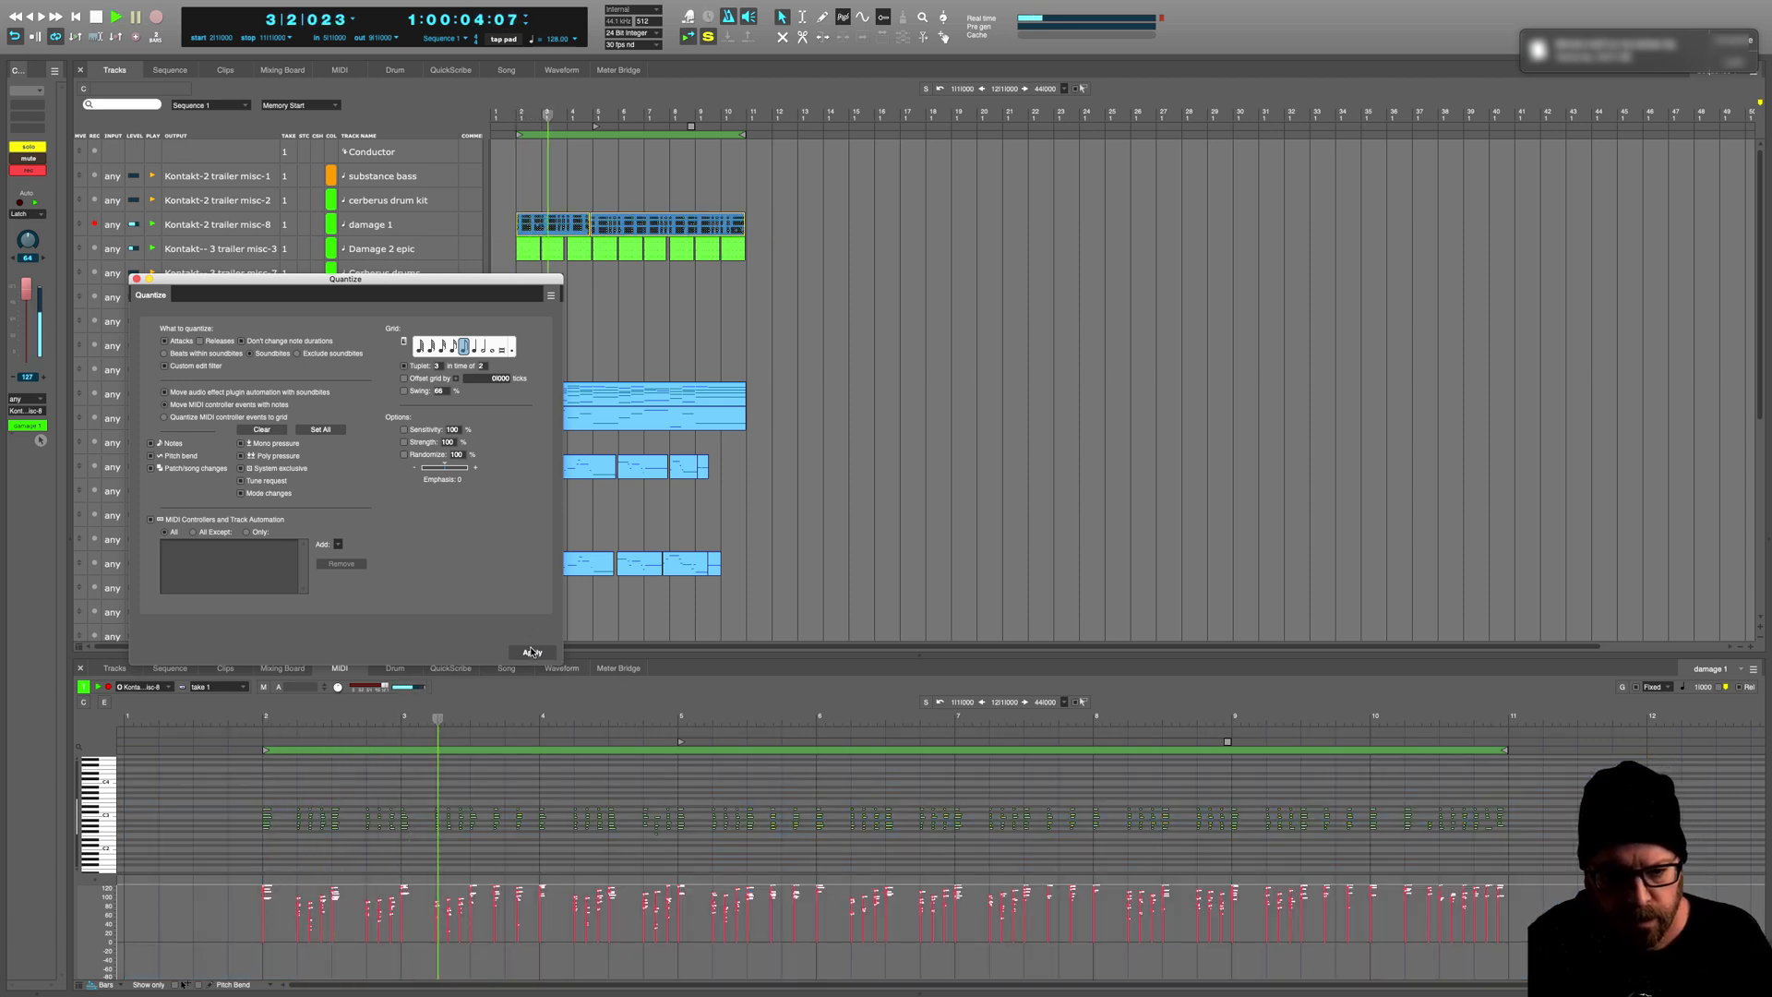
pyautogui.click(134, 280)
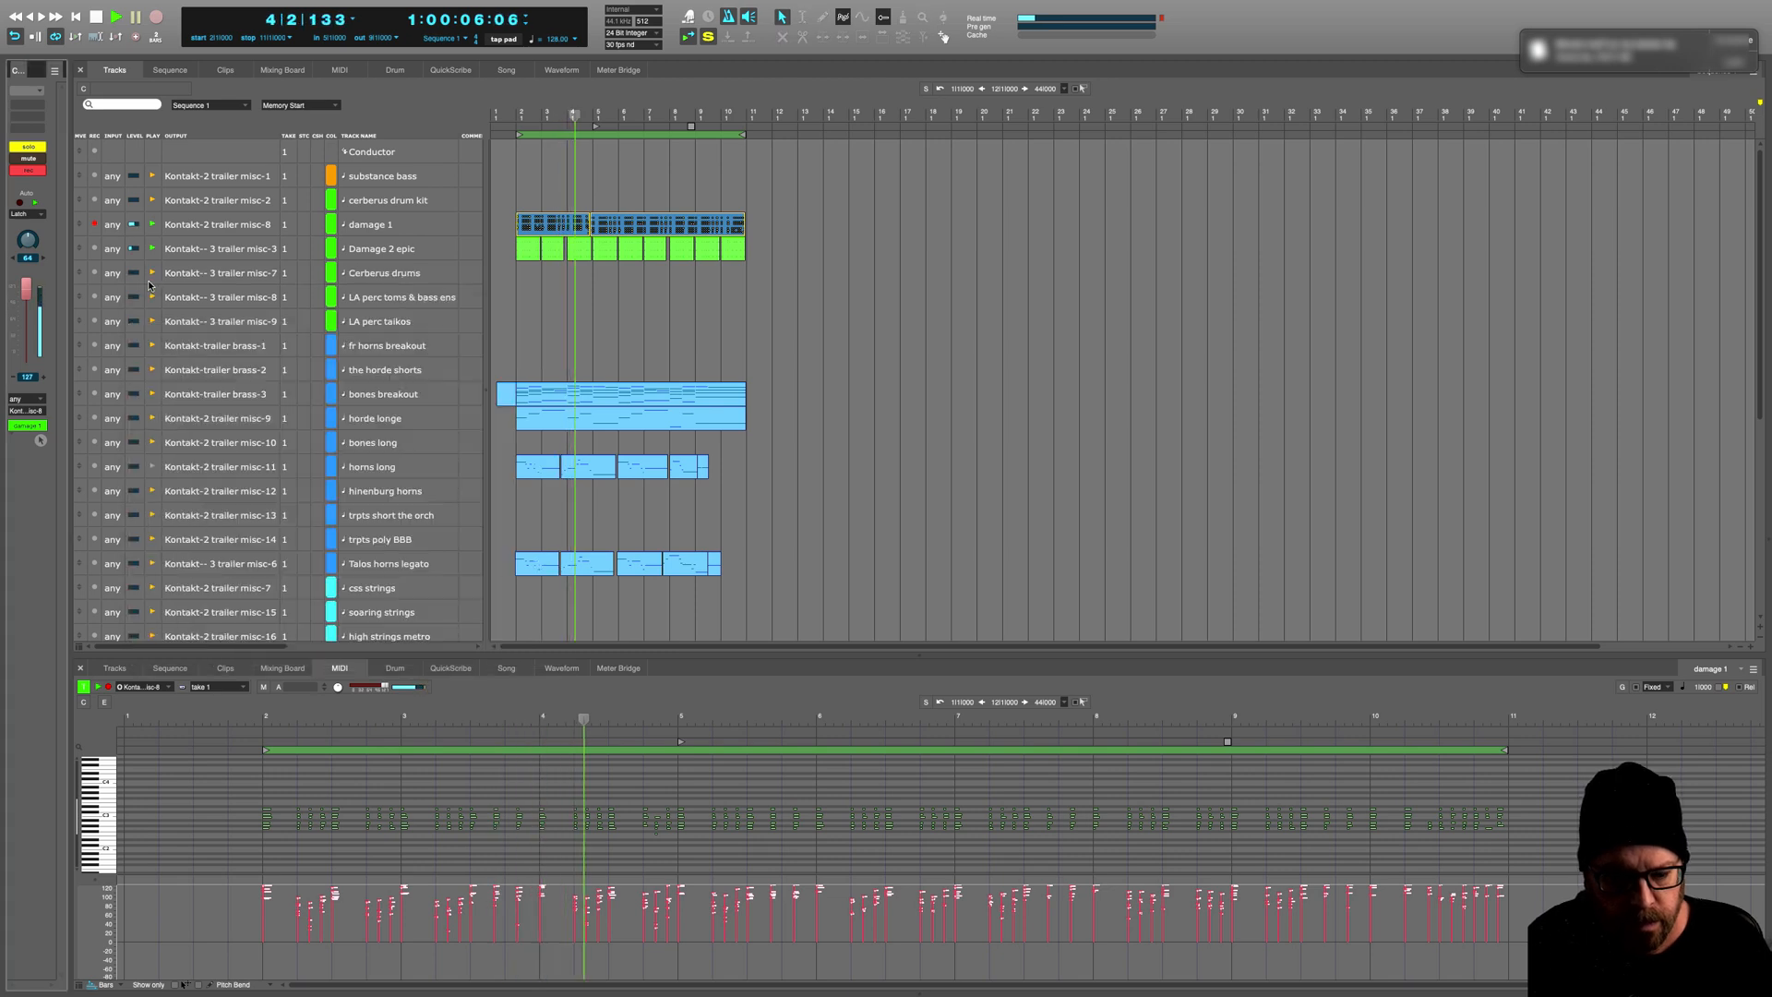
pyautogui.press('space')
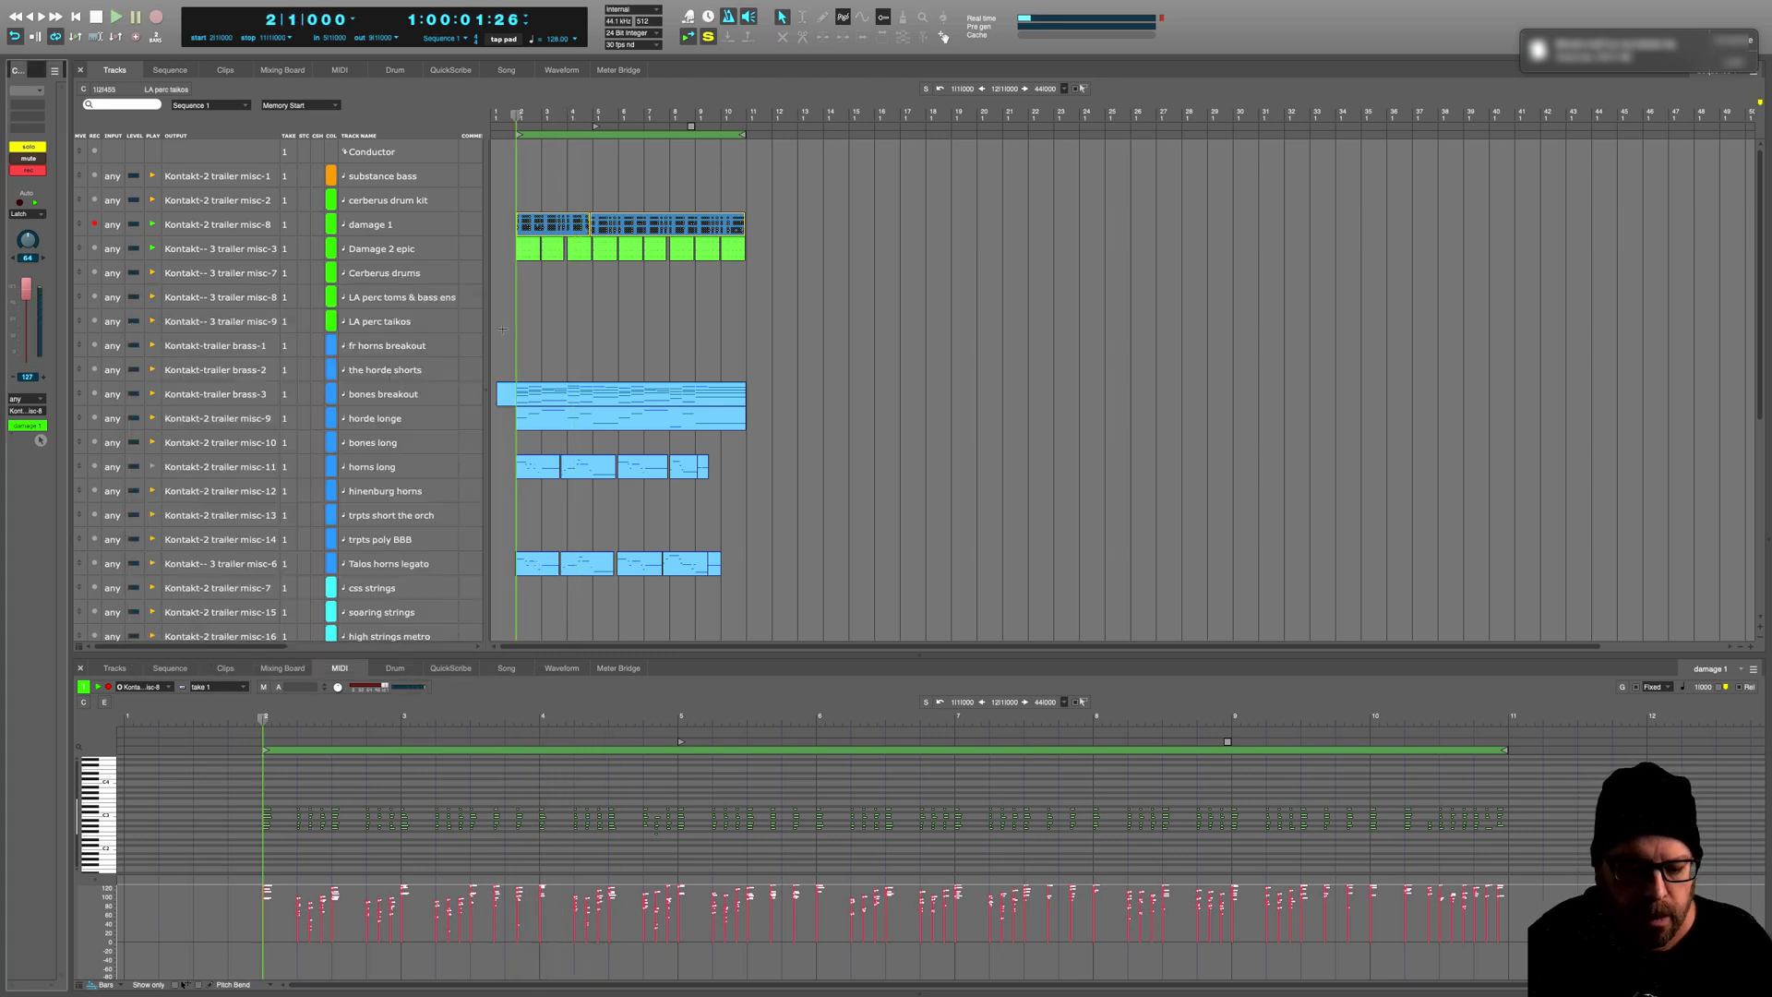
# Step: Select the whole damage 1 drum part, shift it by a few ticks and play it back
pyautogui.moveTo(771, 224); pyautogui.dragTo(507, 225)
pyautogui.press('super+h')
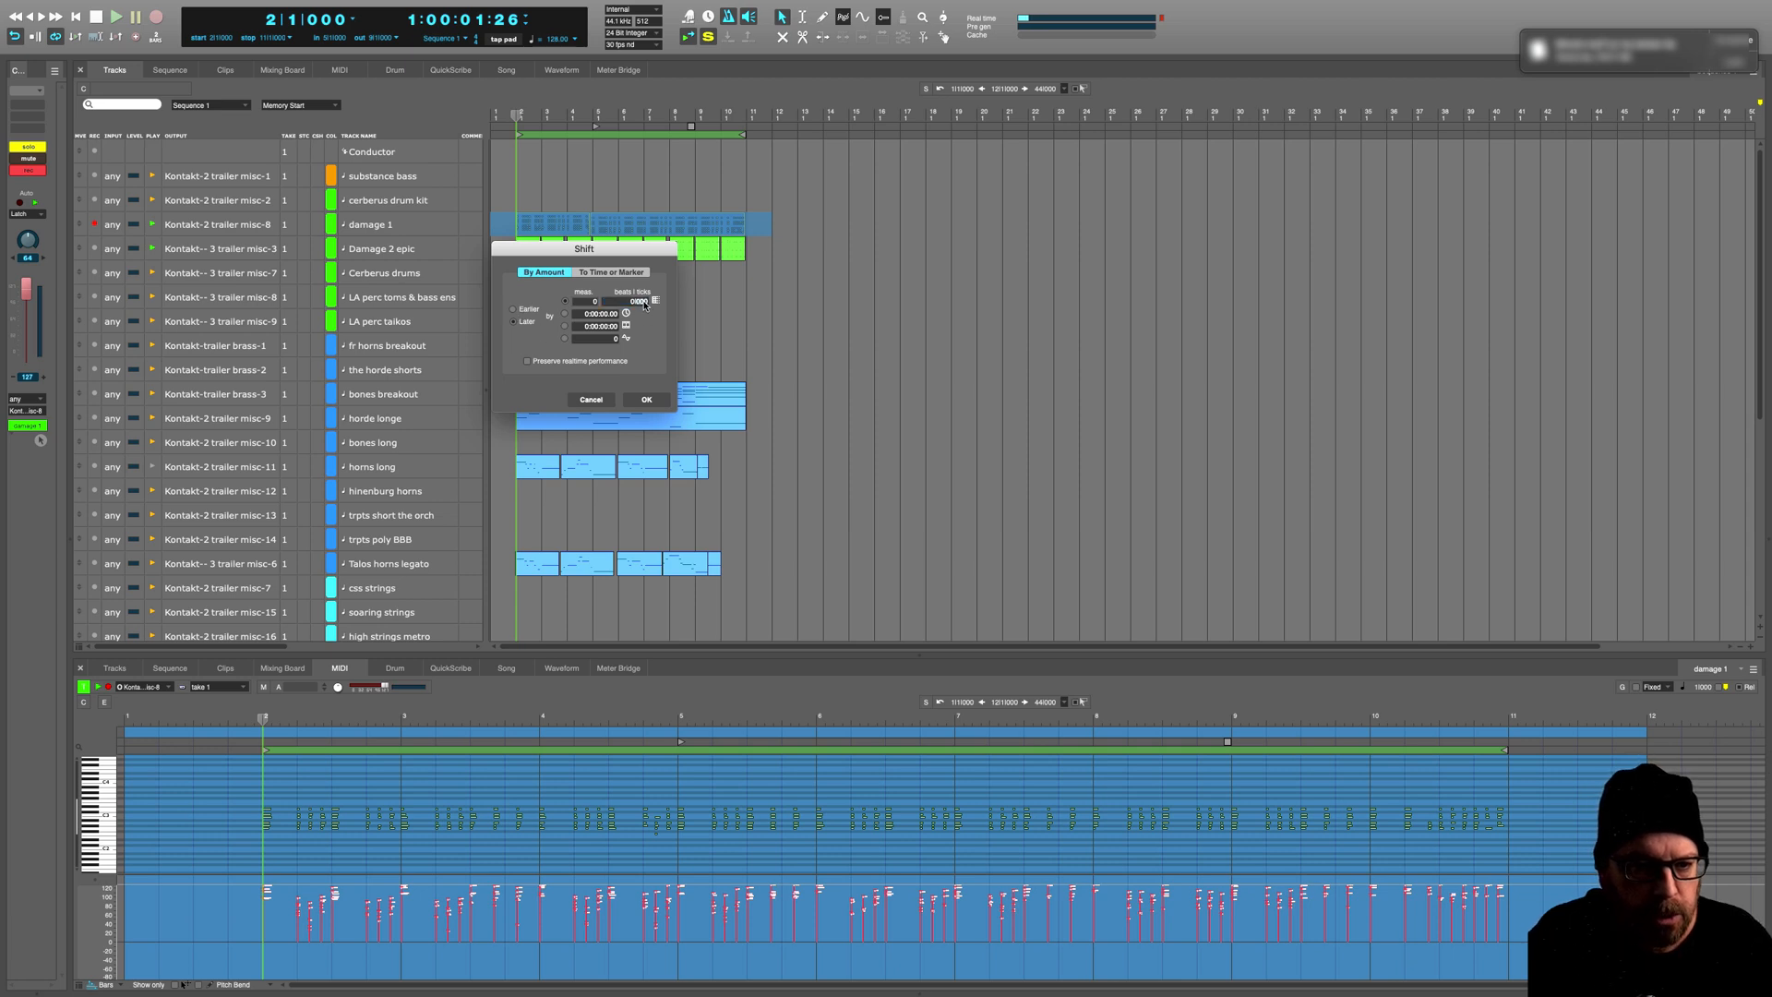
pyautogui.press('Return')
pyautogui.press('space')
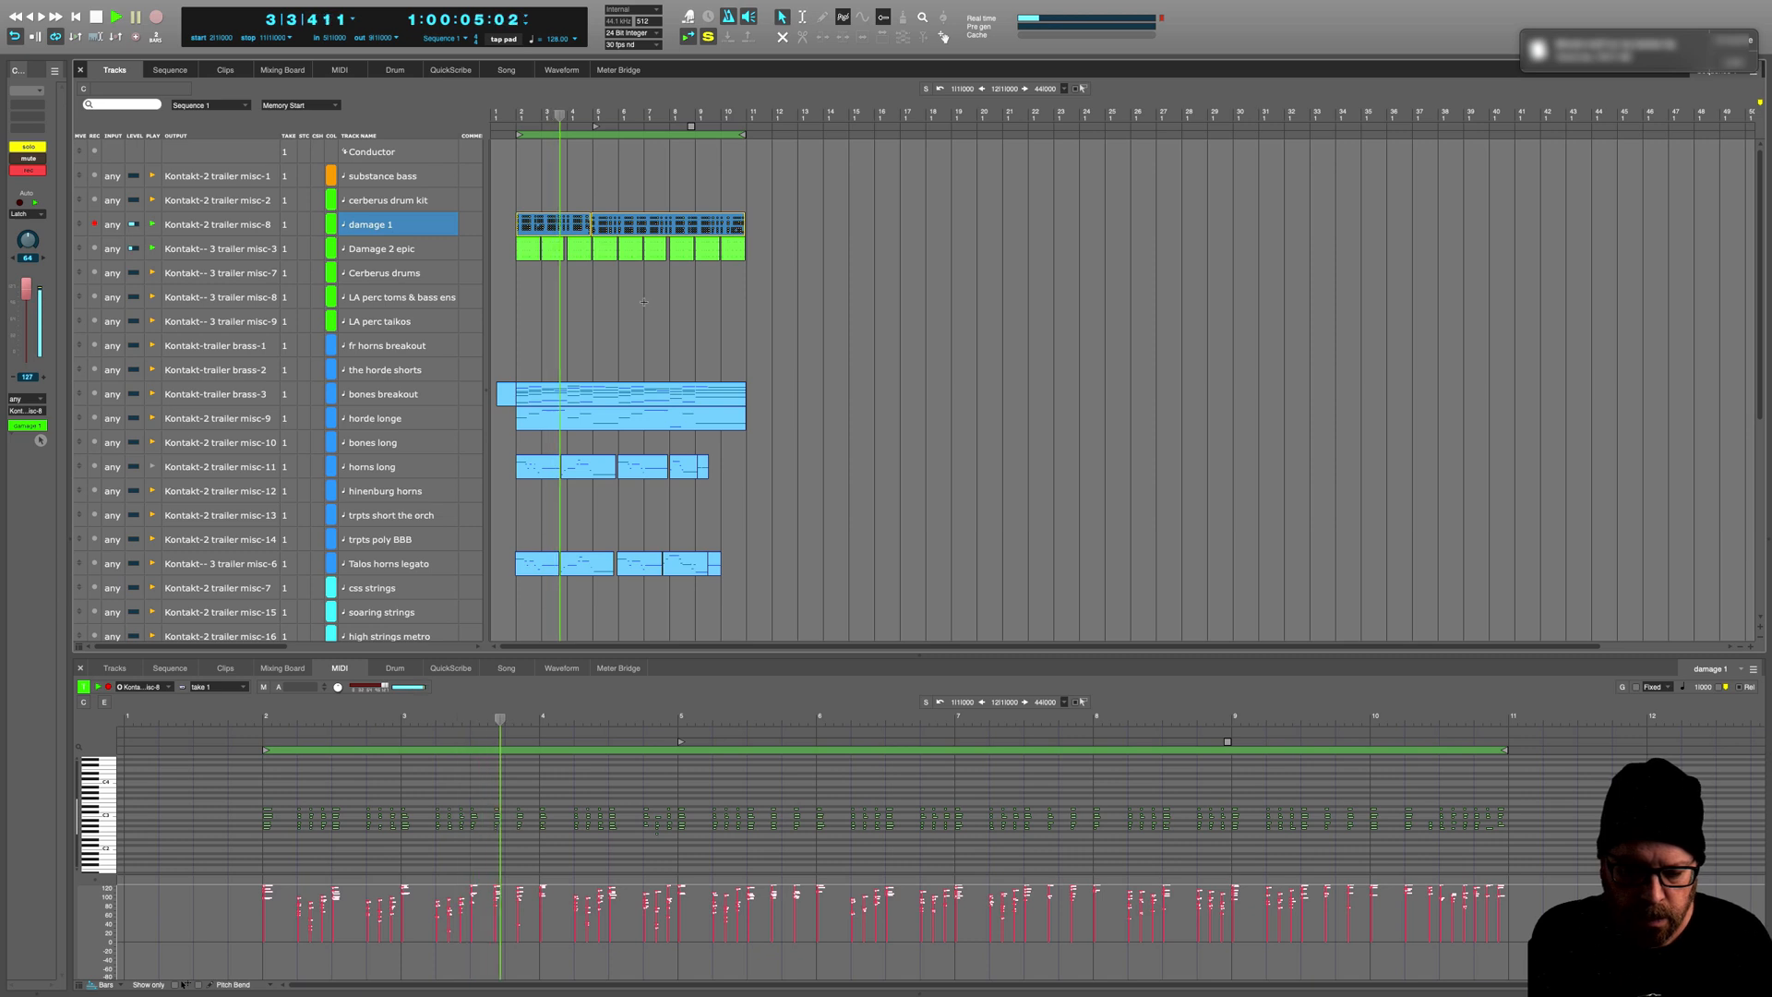
# Step: Shift the damage 1 part by ticks a second time, with the measures amount at 0, and replay the soloed drums
pyautogui.press('super+h')
pyautogui.write('5|000|010')
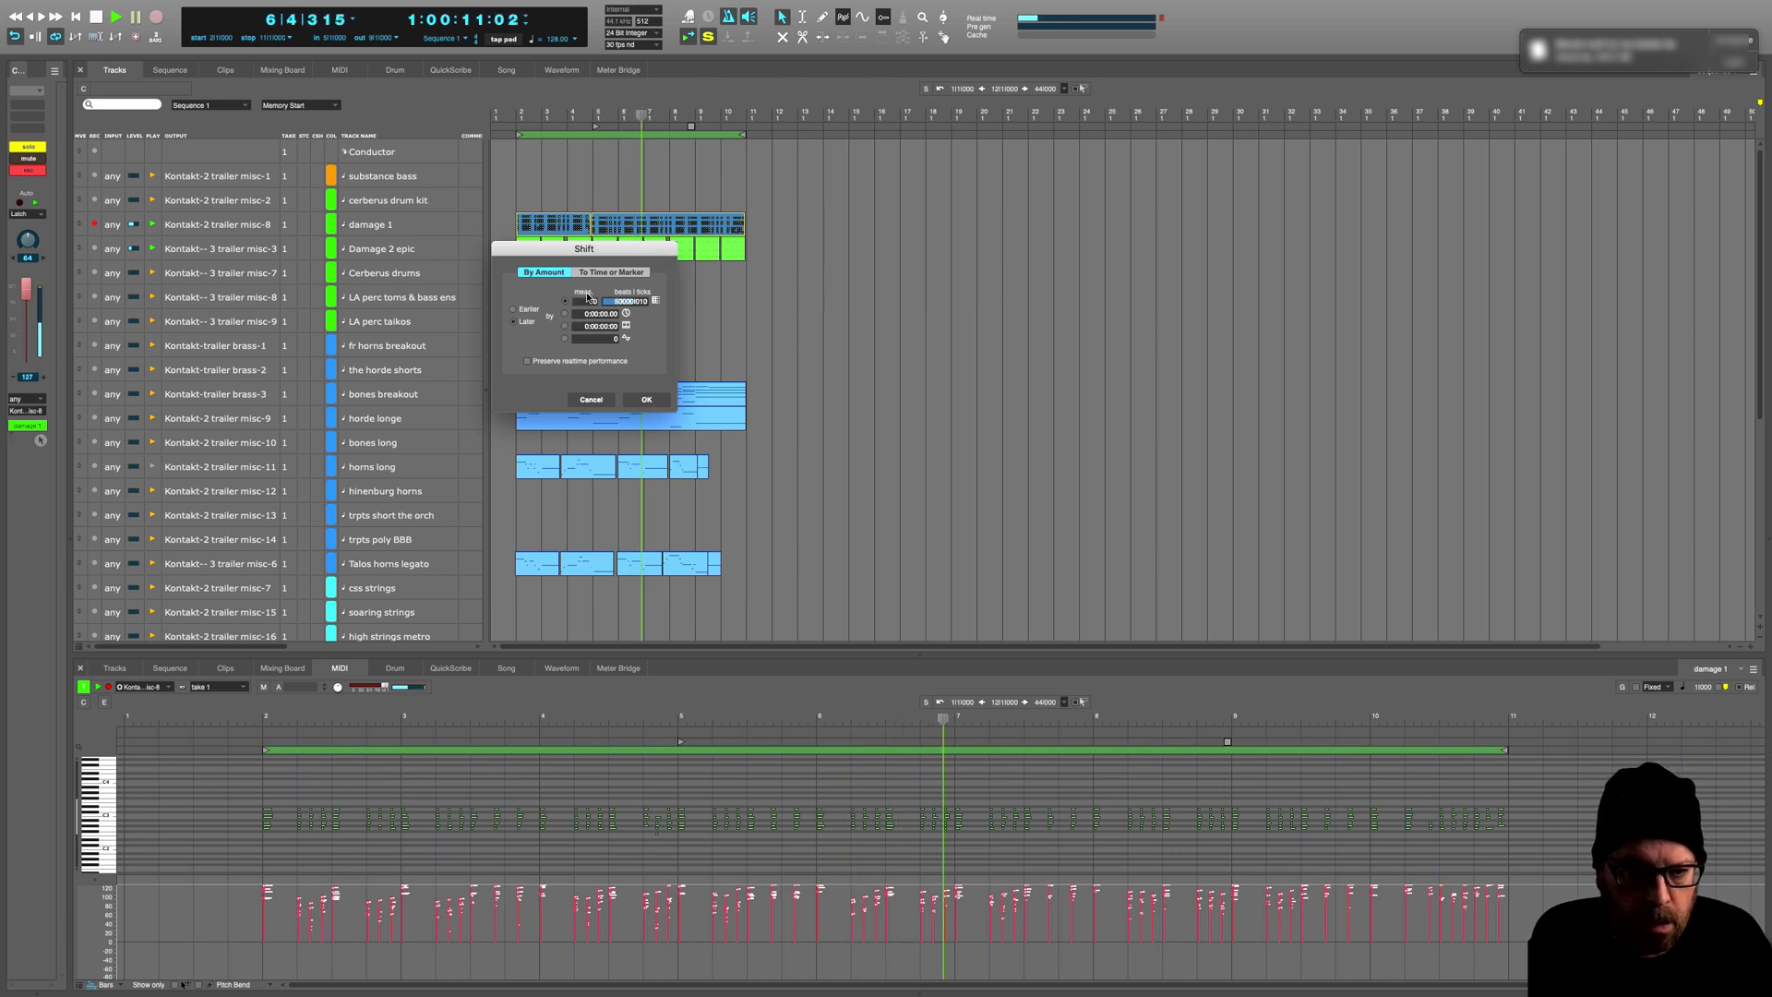
pyautogui.moveTo(618, 302); pyautogui.dragTo(609, 306)
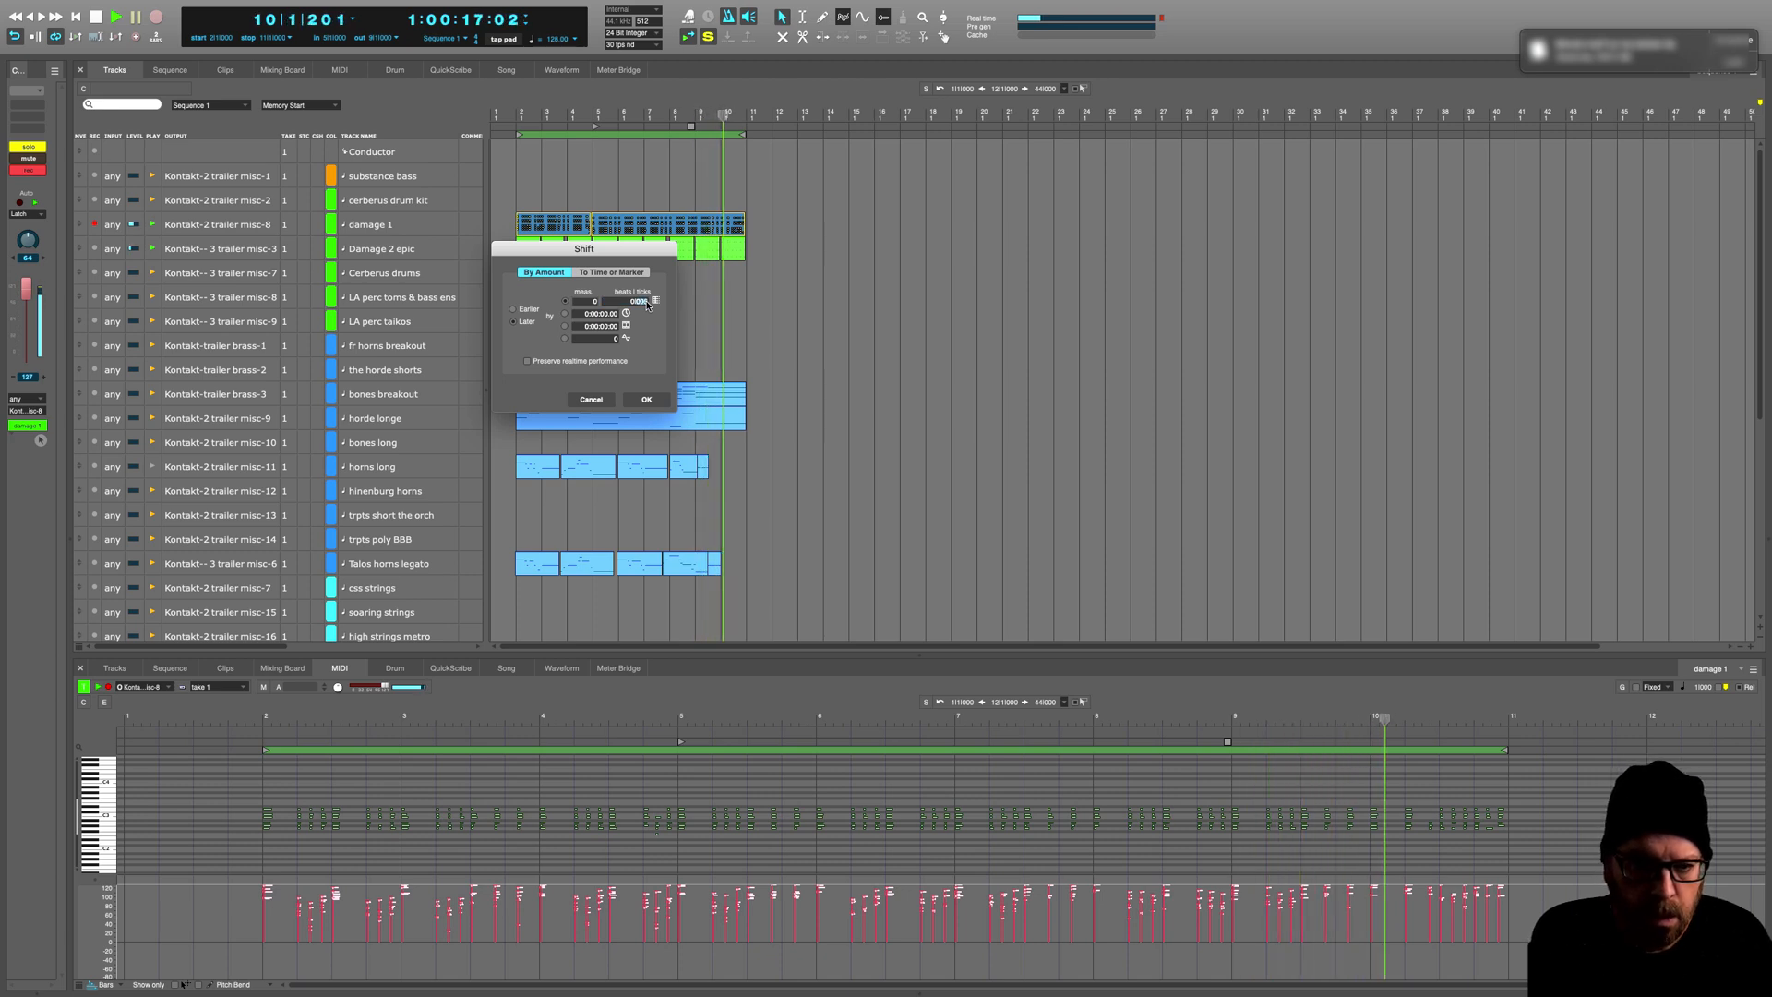
pyautogui.press('Return')
pyautogui.press('space')
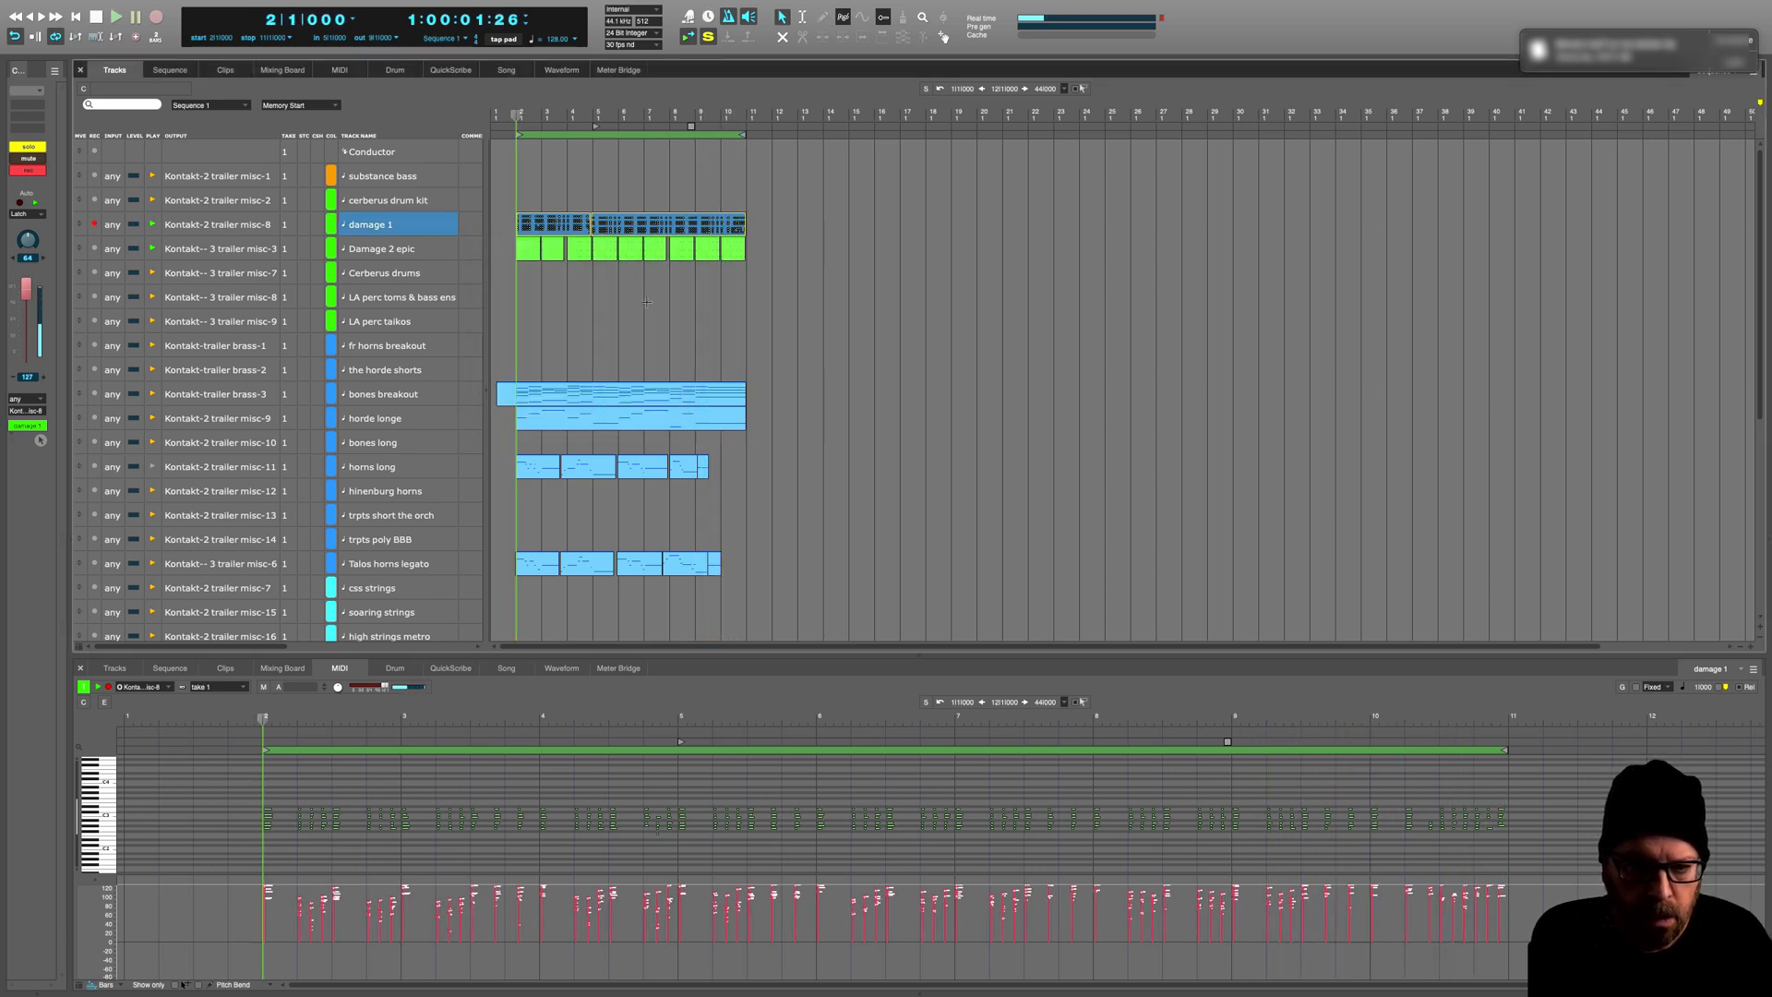
pyautogui.press('space')
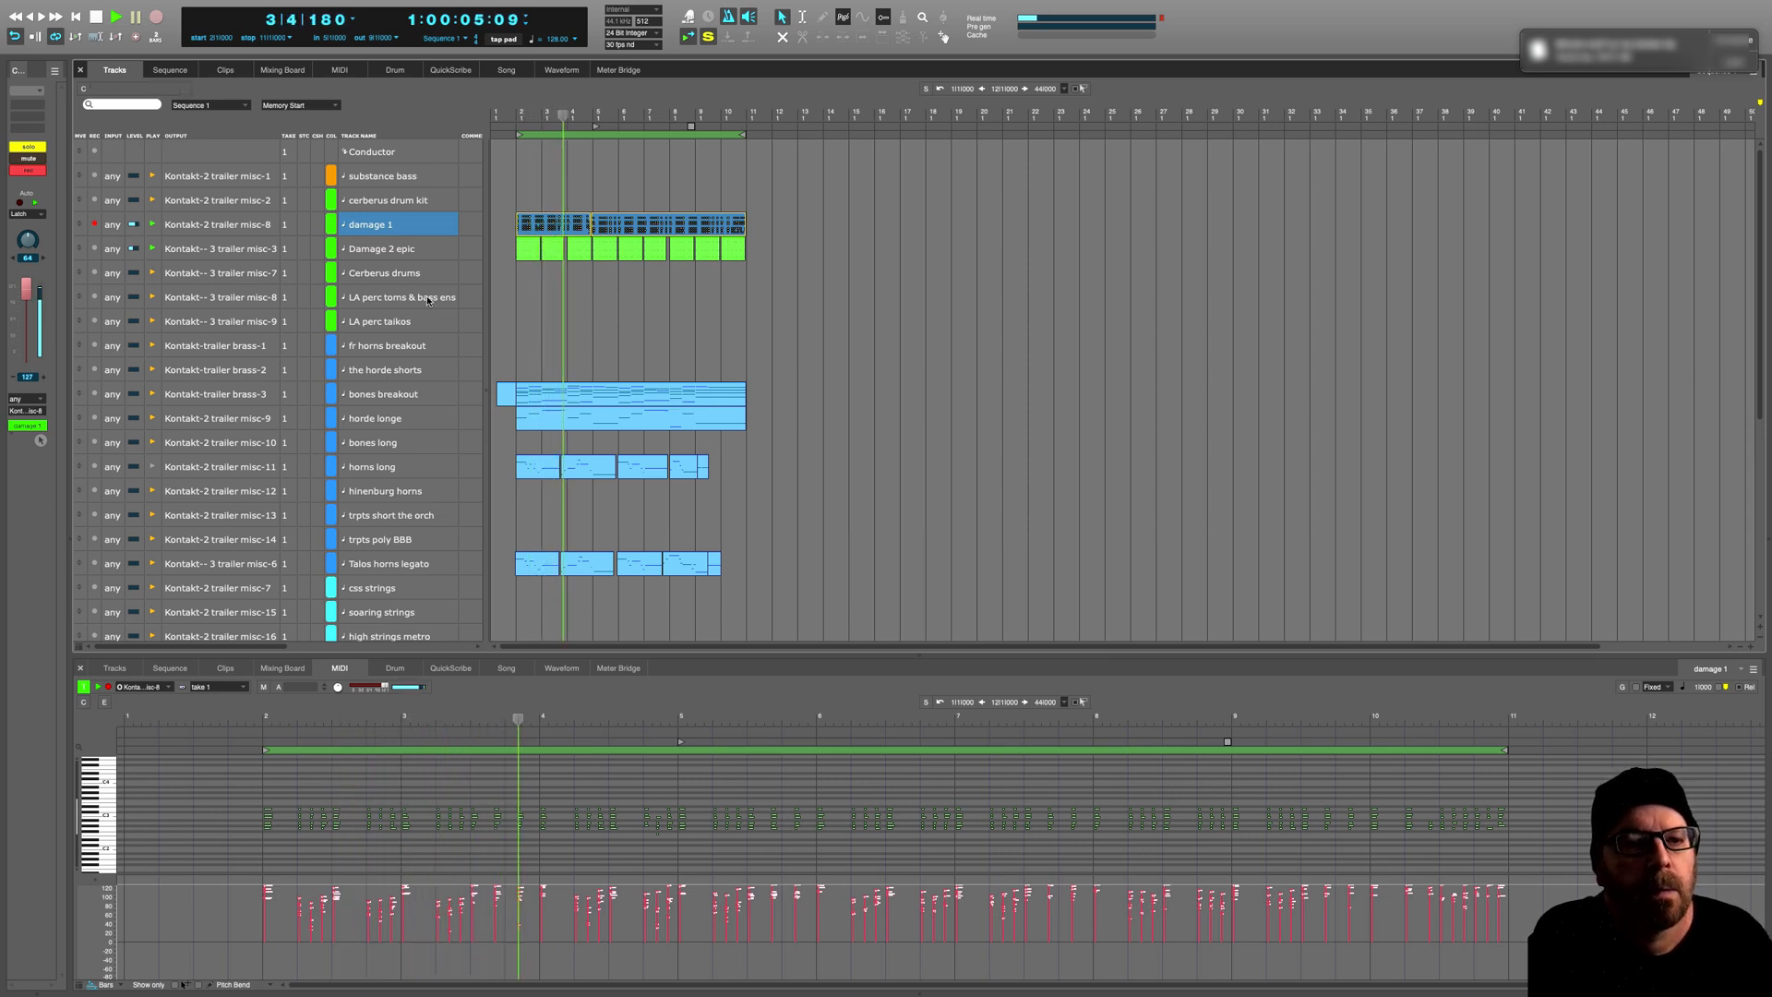
# Step: Stop the drum playback and open the Kontakt instrument on the Kontakt-- 3 trailer misc track
pyautogui.click(397, 249)
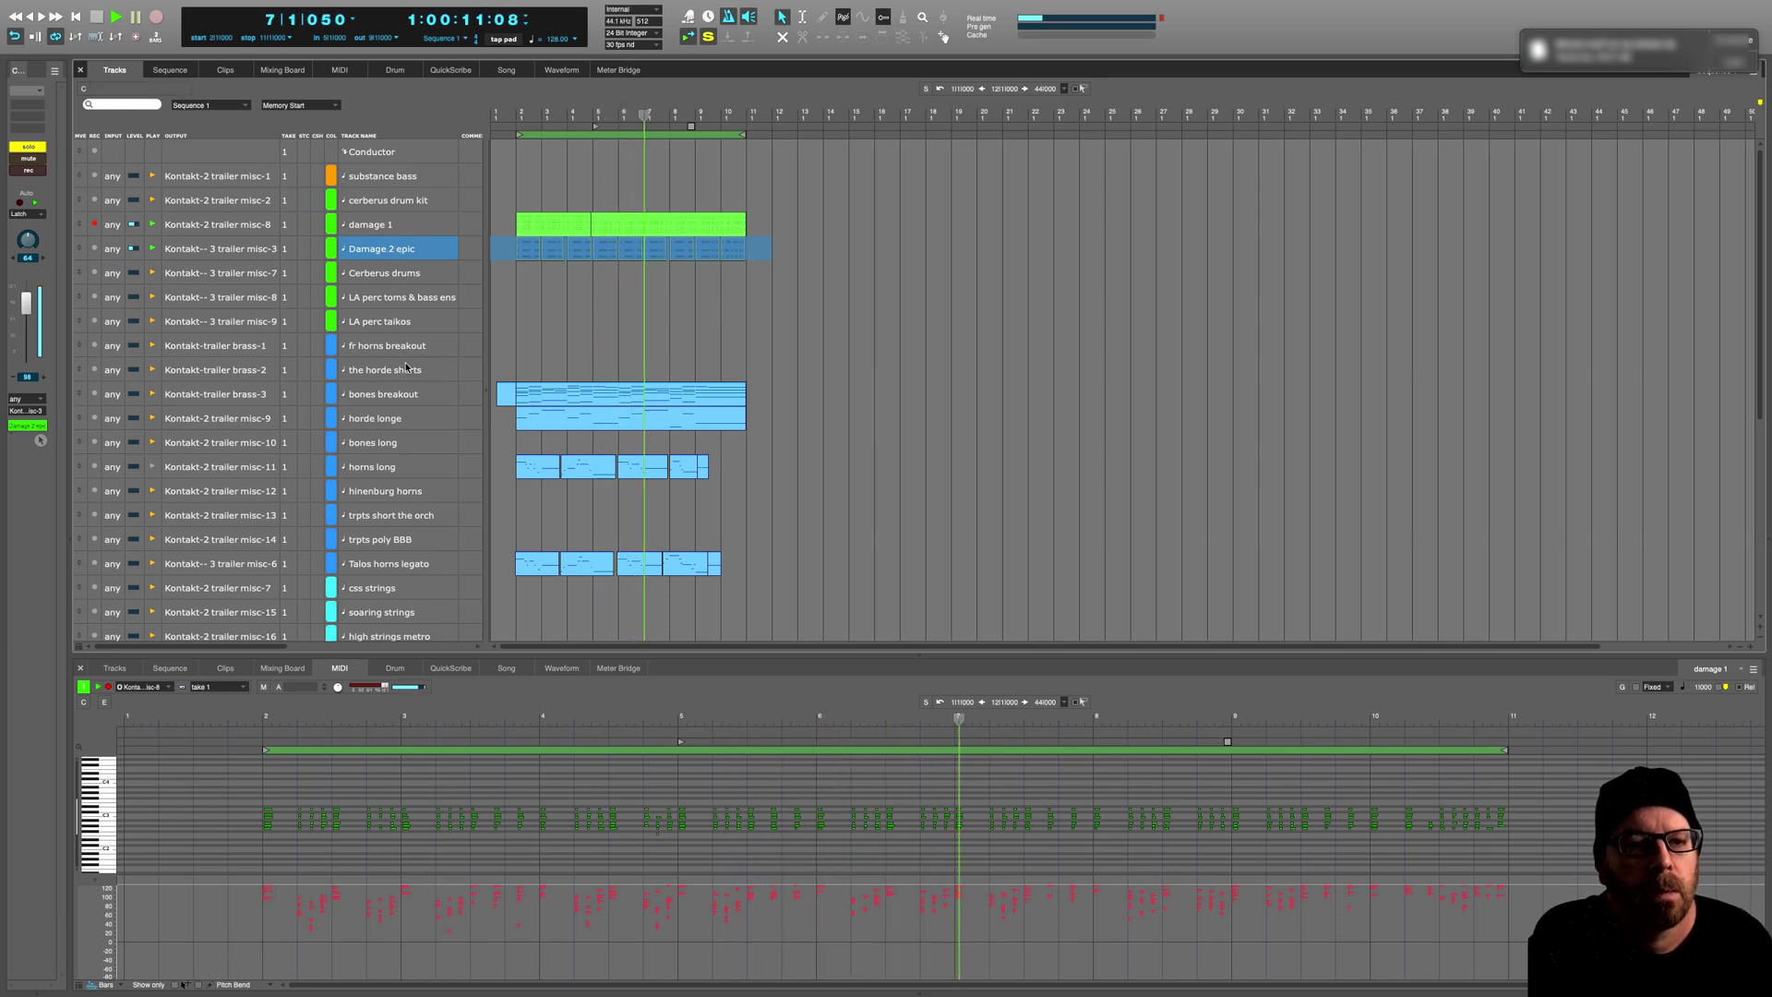
pyautogui.press('space')
pyautogui.scroll(-5, 407, 403)
pyautogui.press('space')
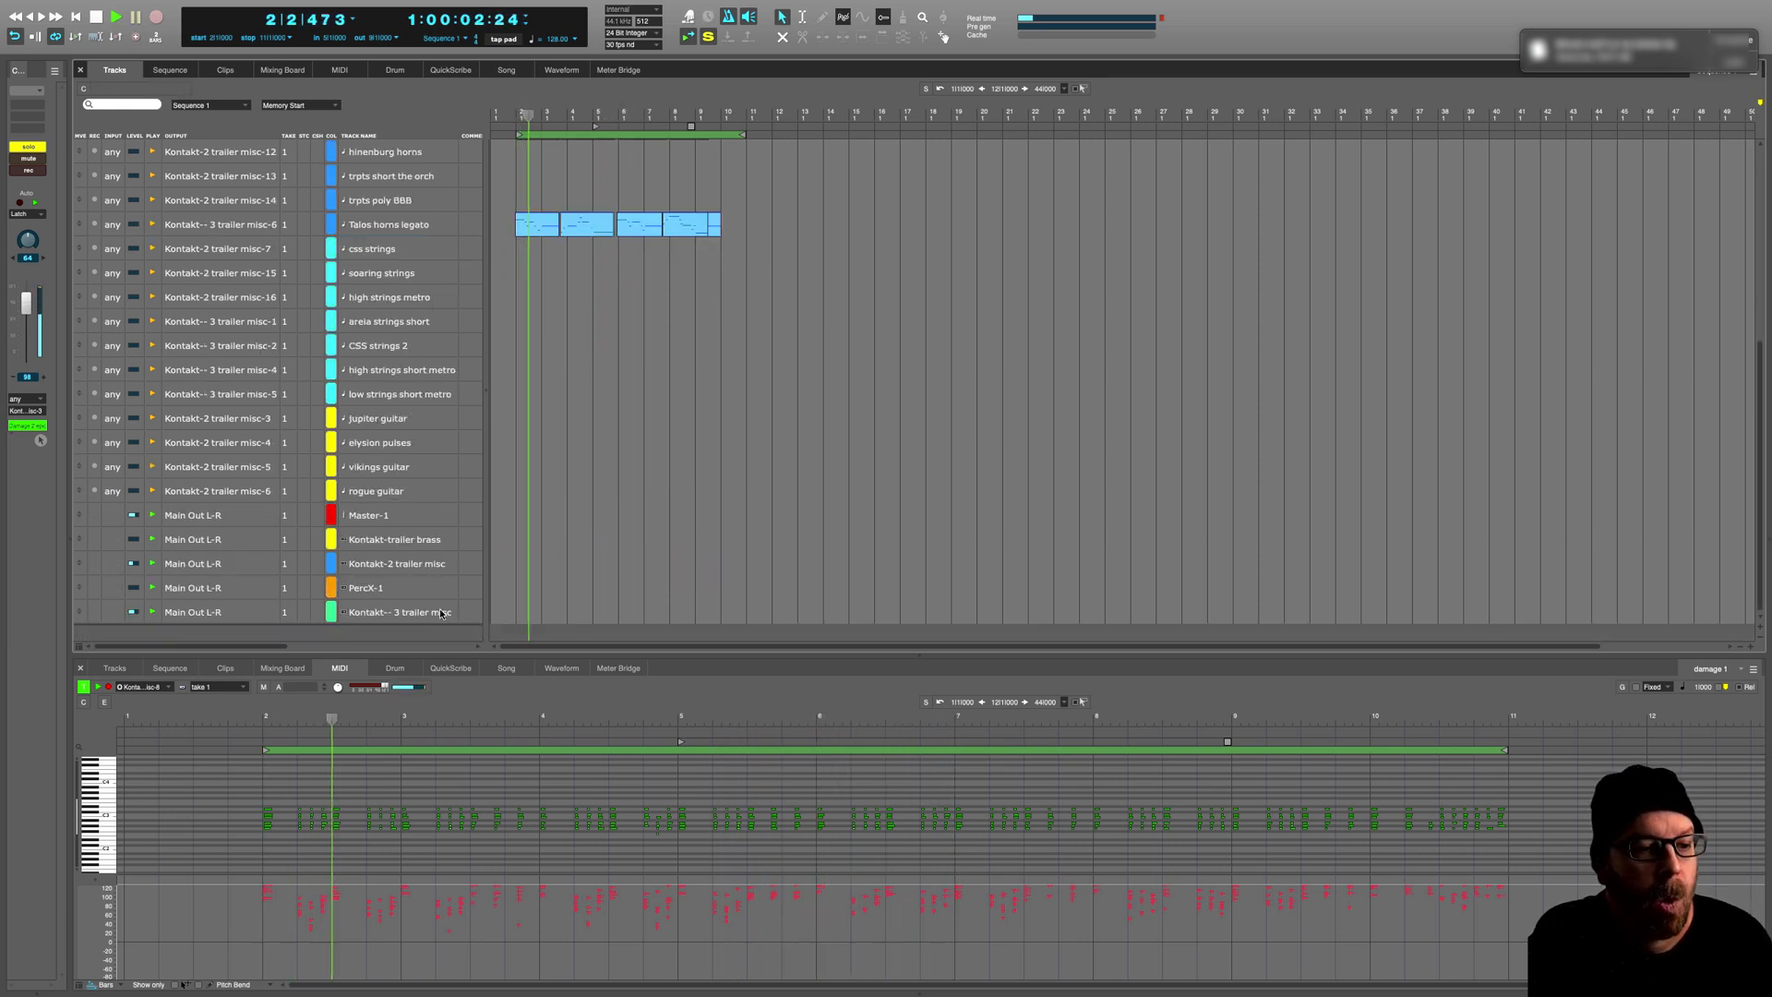
pyautogui.press('space')
pyautogui.click(380, 616)
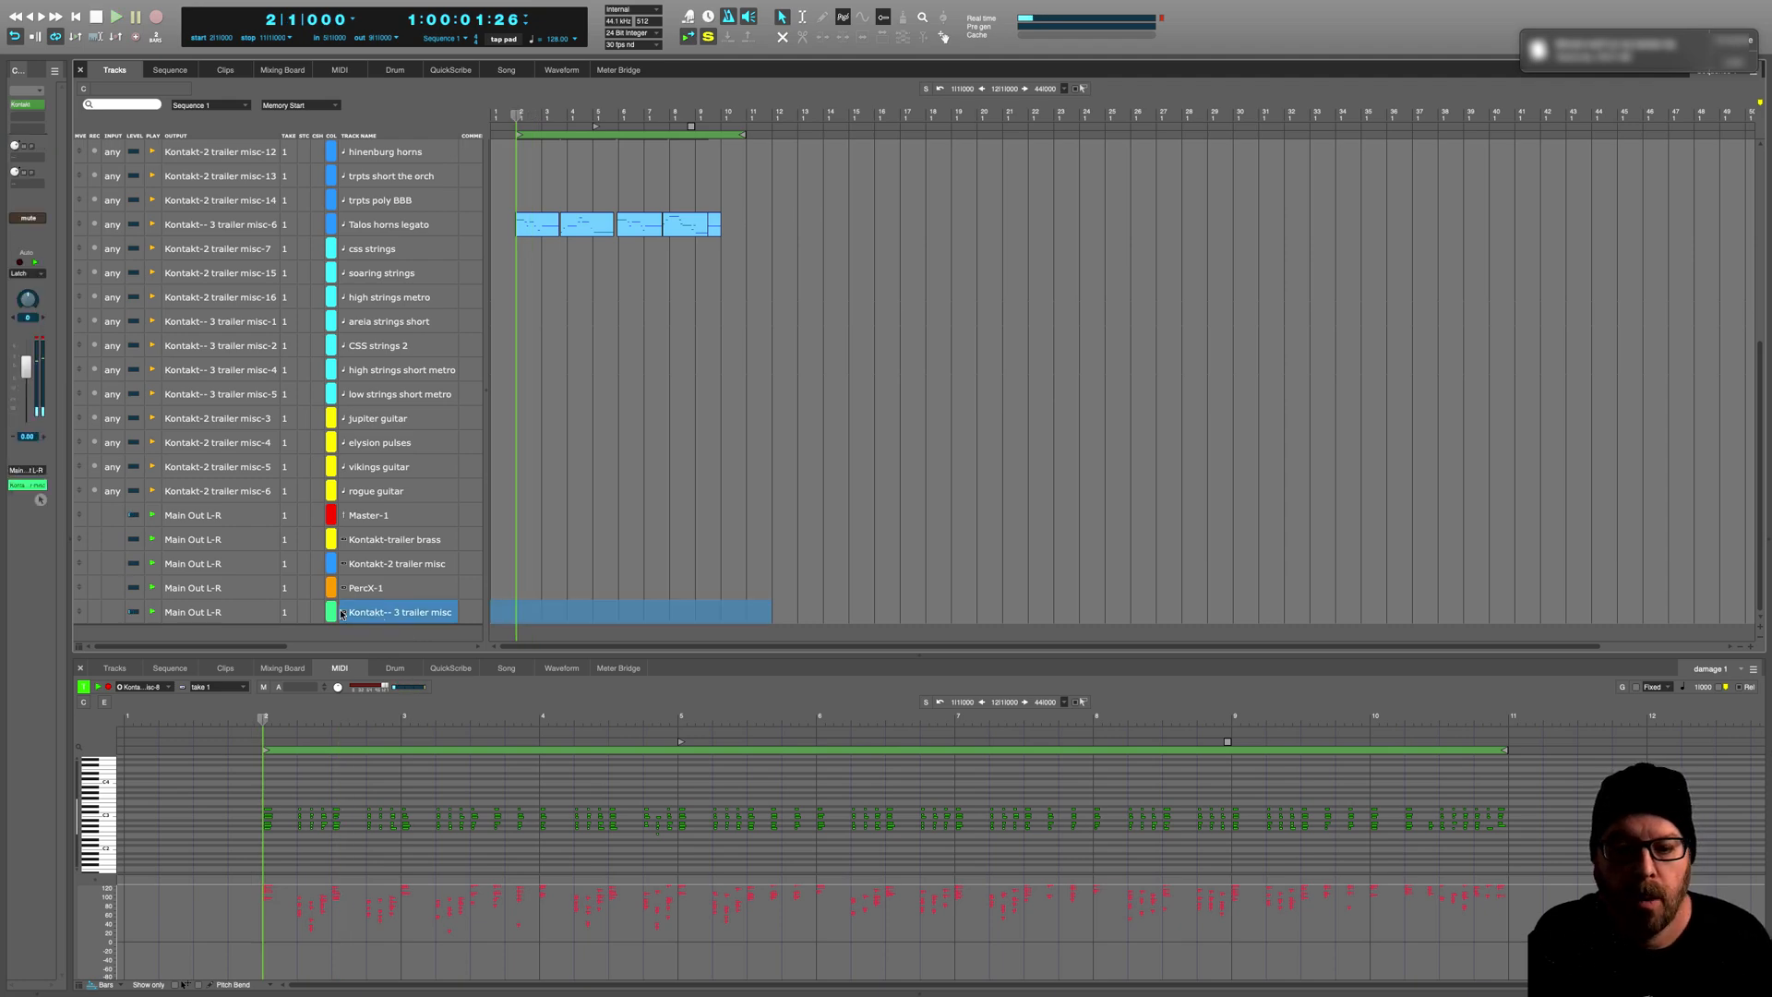
pyautogui.click(343, 612)
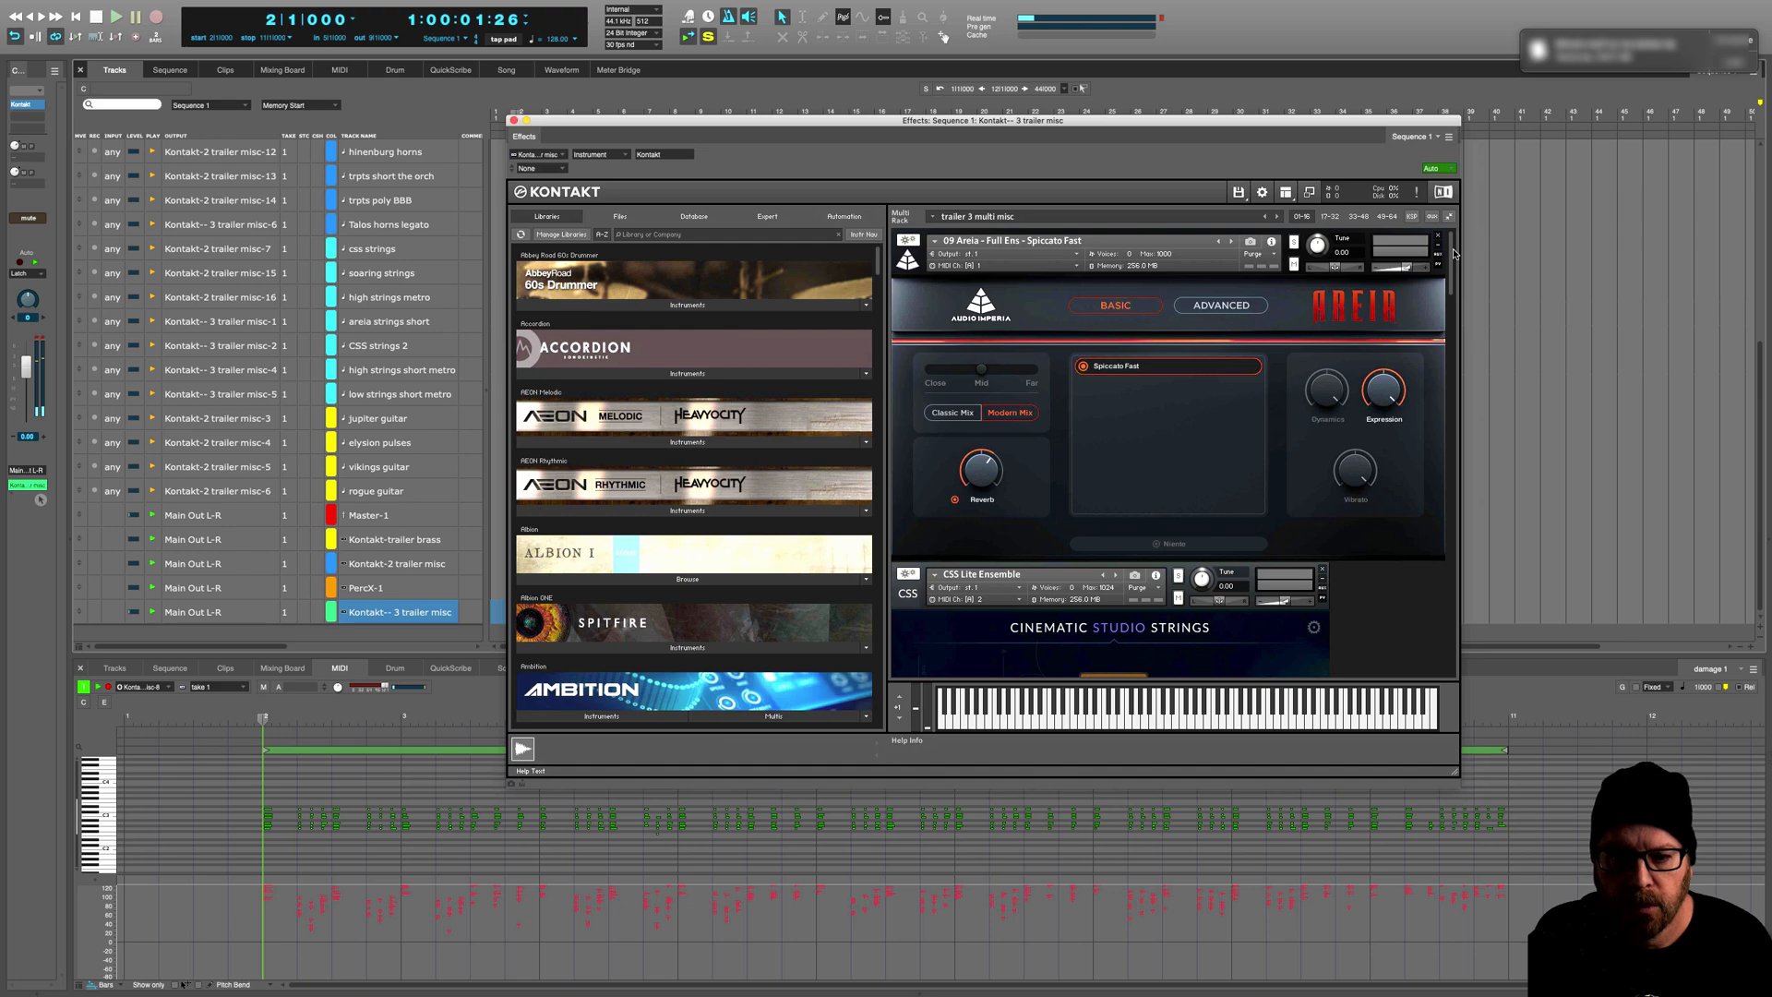
# Step: Look through the trailer 3 multi misc rack for the D2 Ensemble Designer while the drums play
pyautogui.moveTo(1455, 254); pyautogui.dragTo(1423, 661)
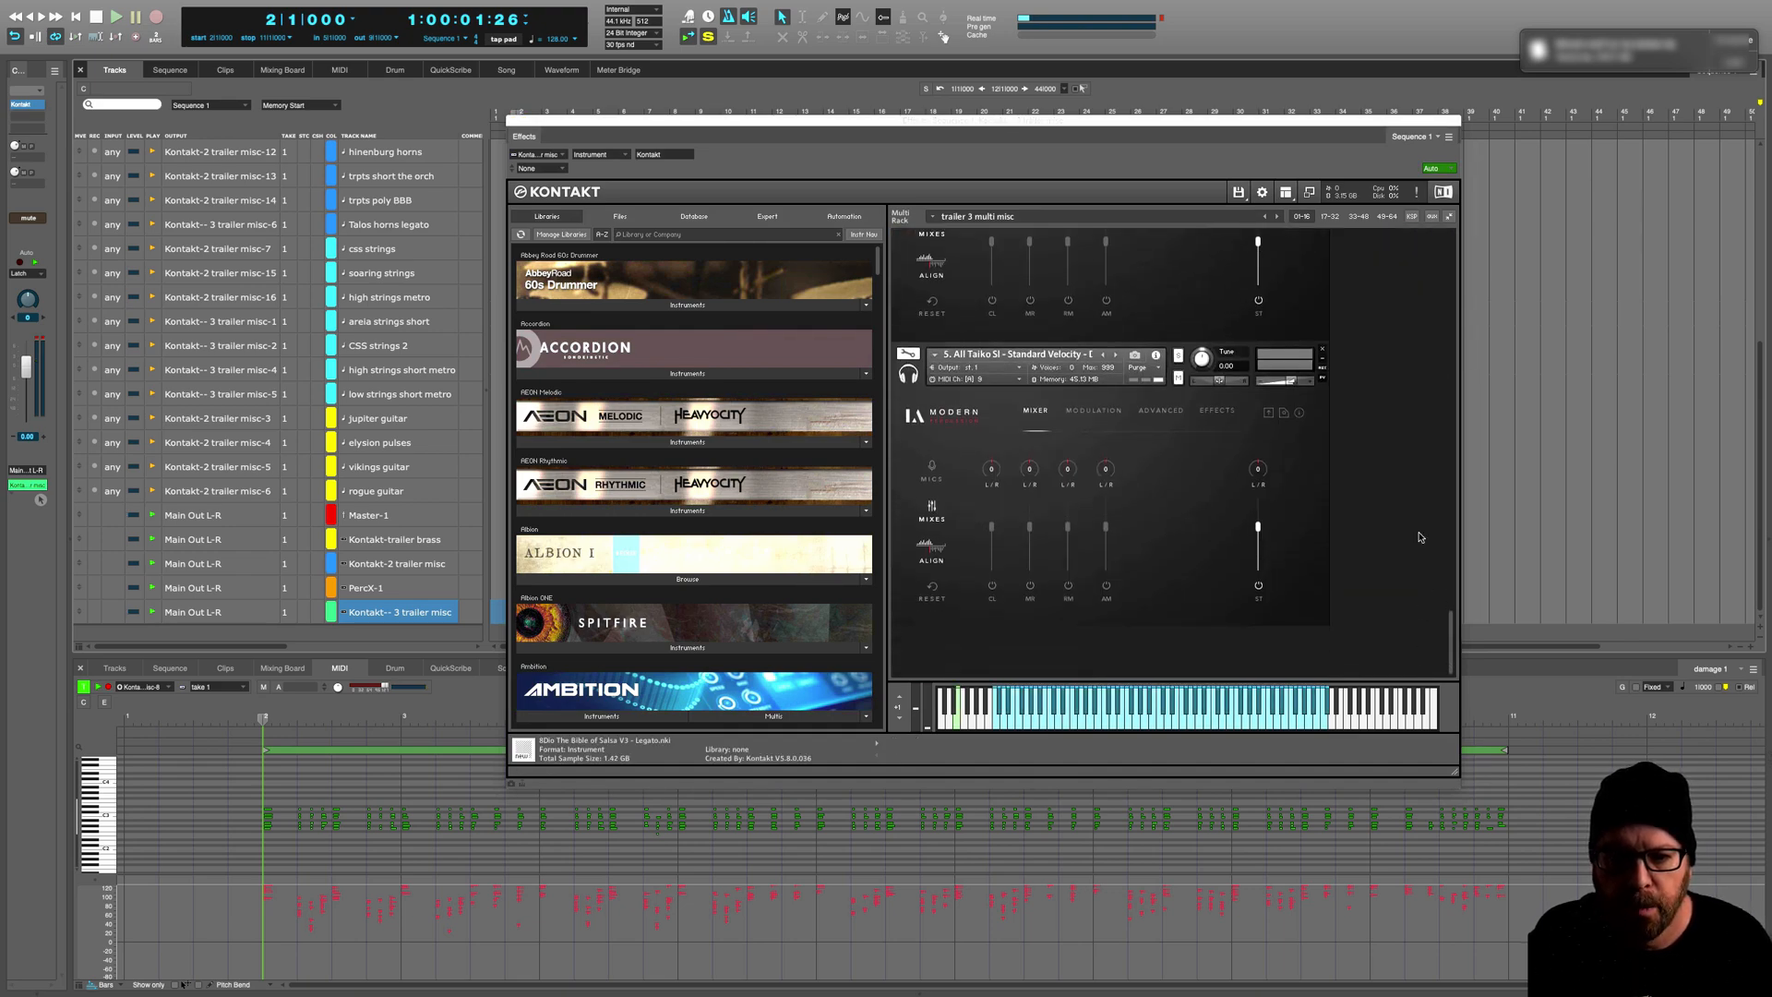
pyautogui.moveTo(1419, 537); pyautogui.dragTo(1424, 177)
pyautogui.press('space')
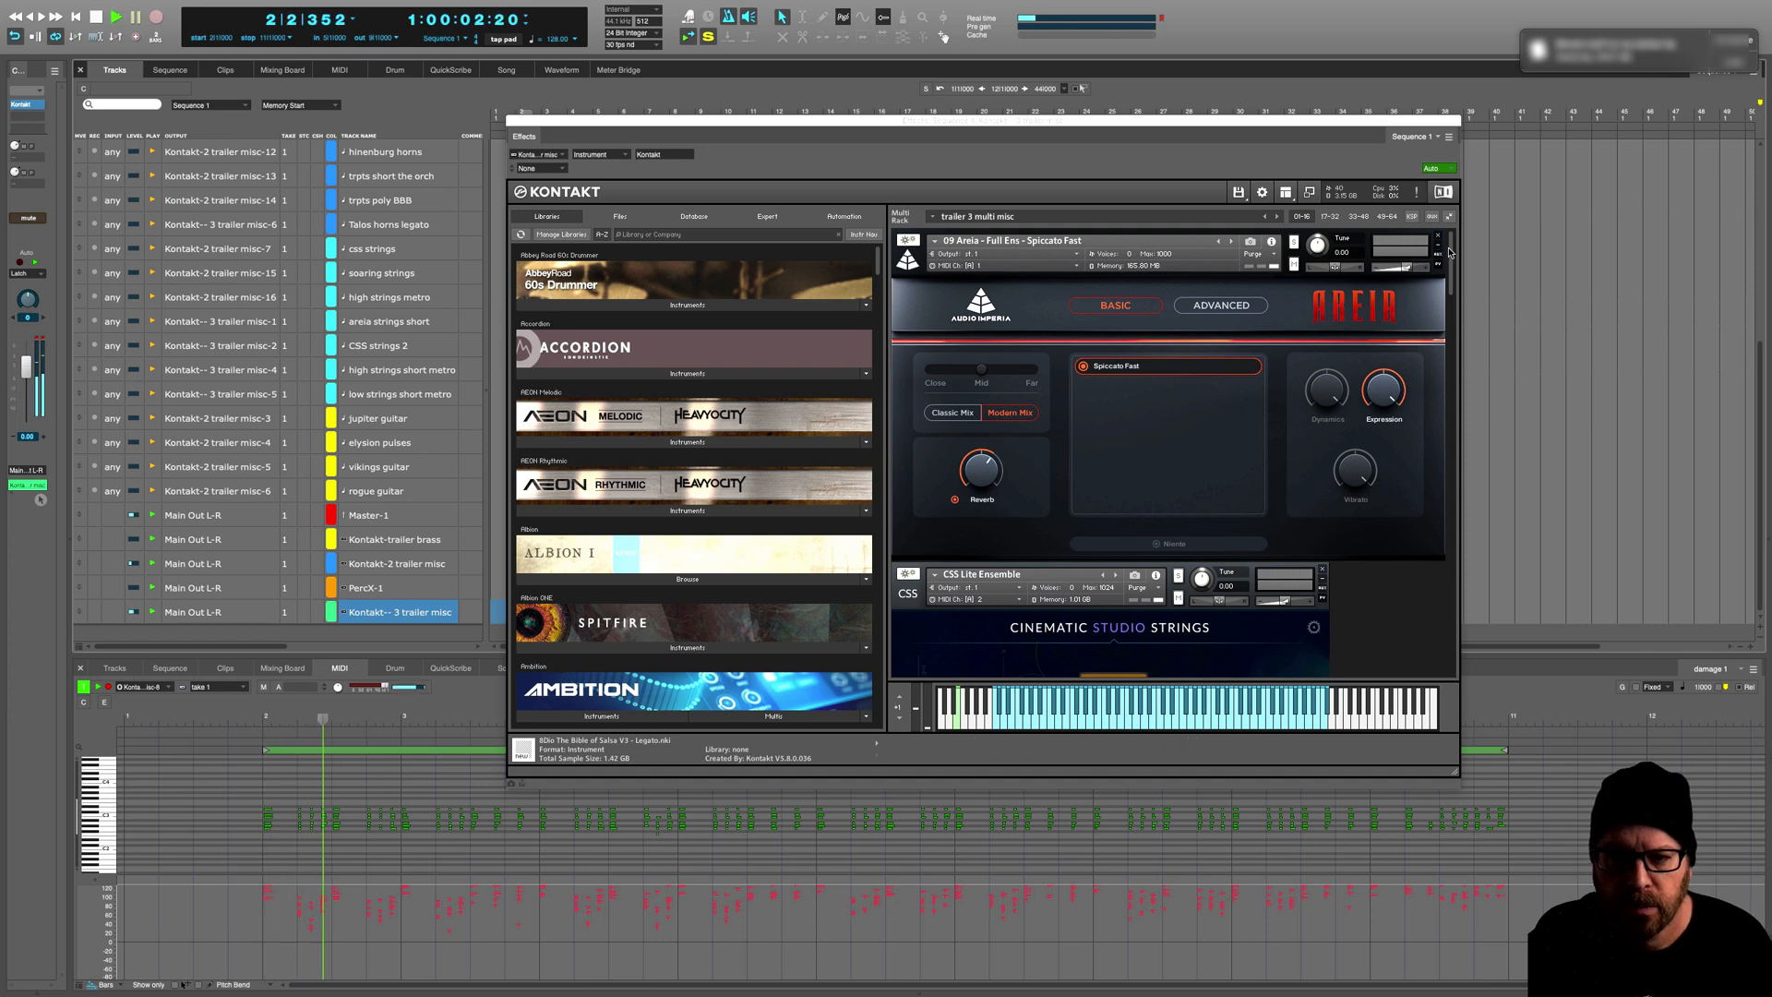
pyautogui.moveTo(1448, 253); pyautogui.dragTo(1449, 325)
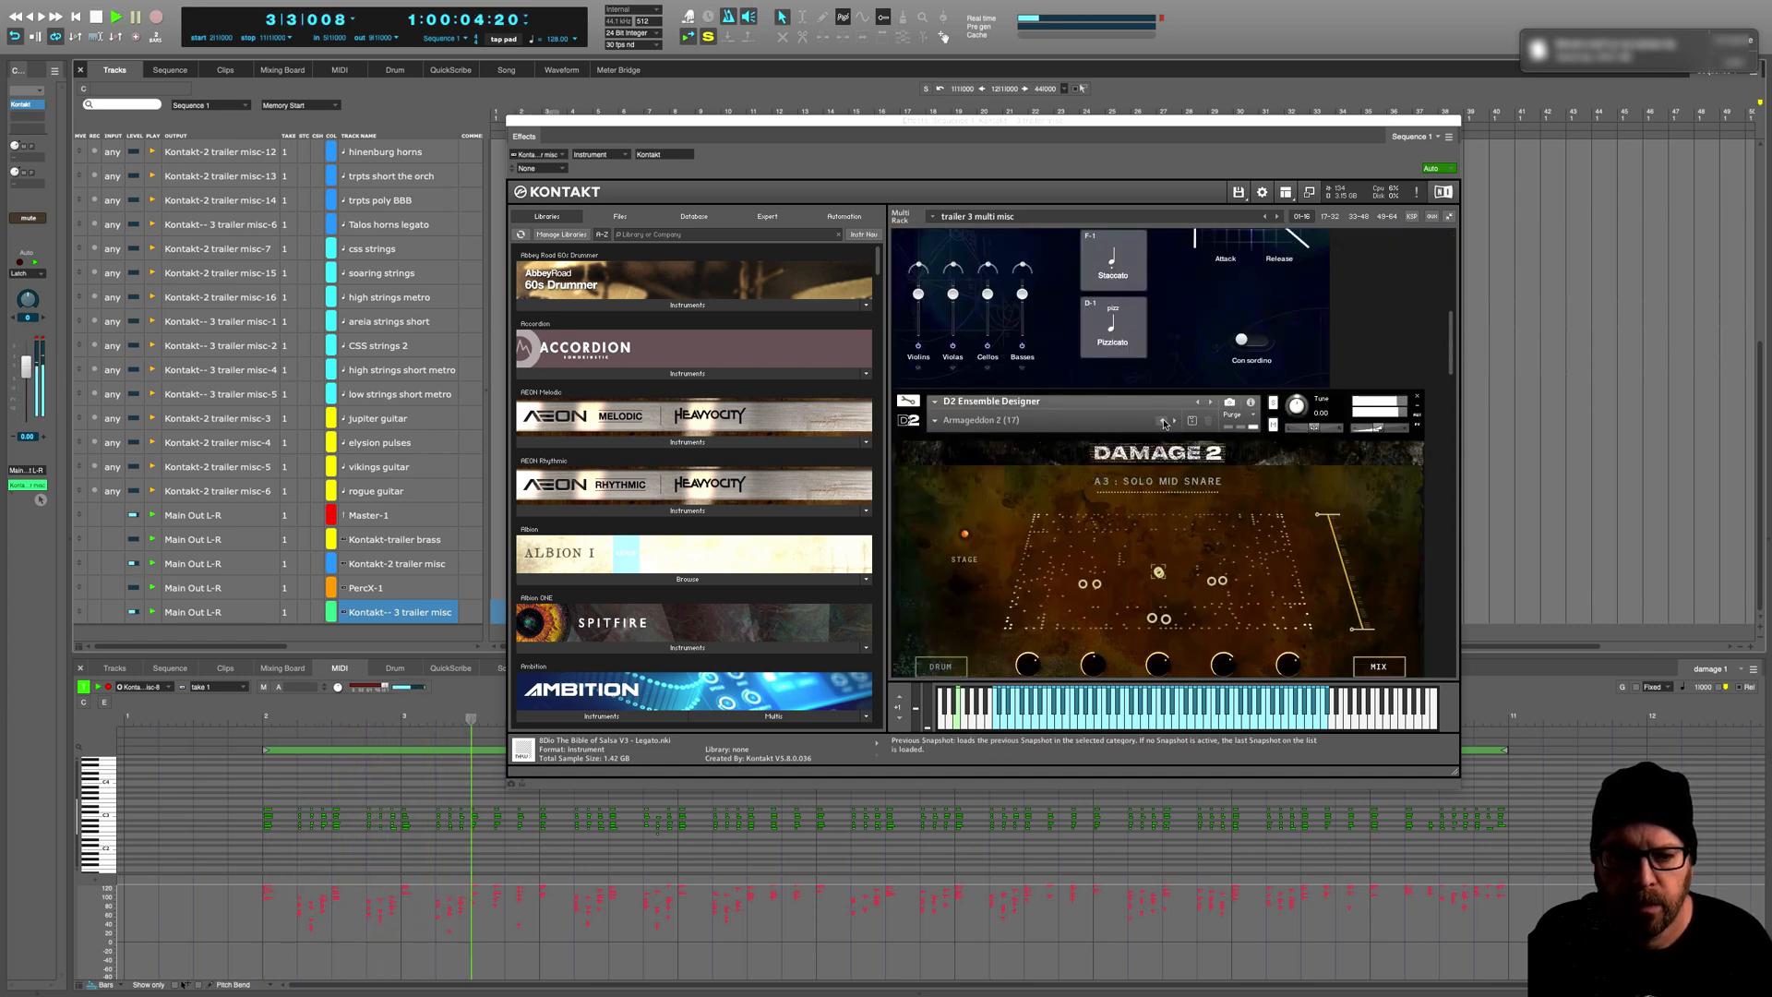
pyautogui.press('space')
# Step: Open the Kontakt instrument on the Kontakt-2 trailer misc track and close the Kontakt windows
pyautogui.click(379, 570)
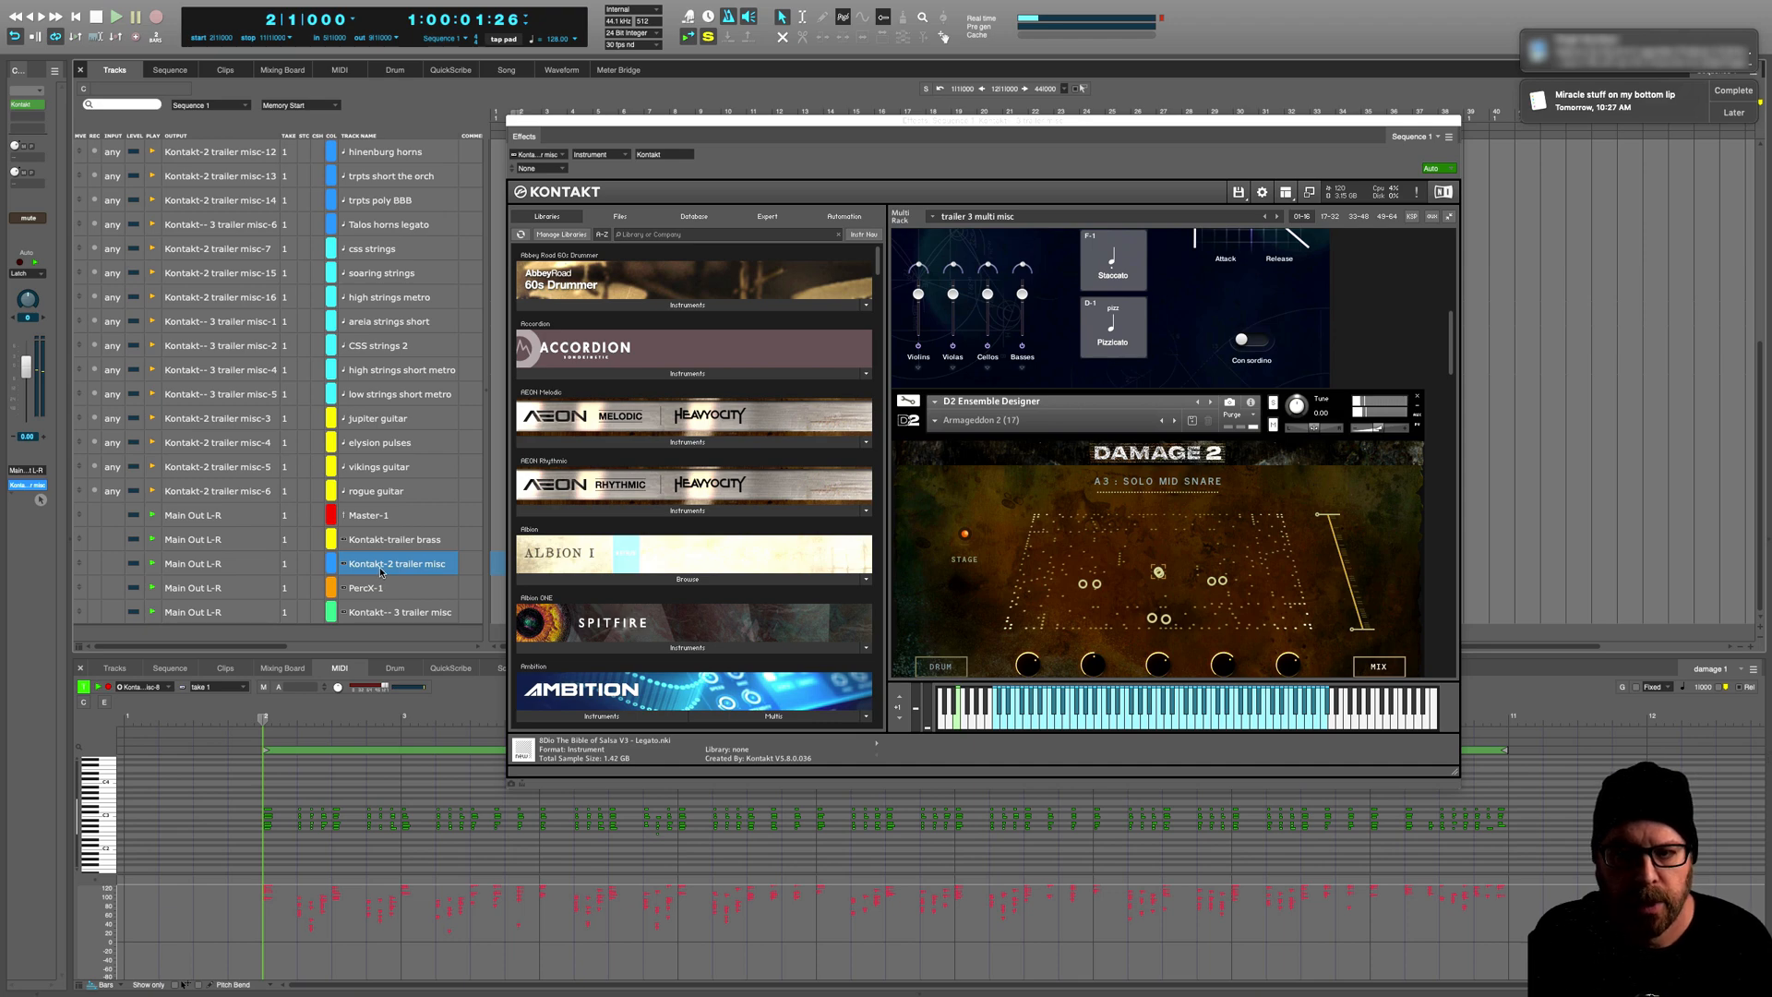
pyautogui.doubleClick(380, 570)
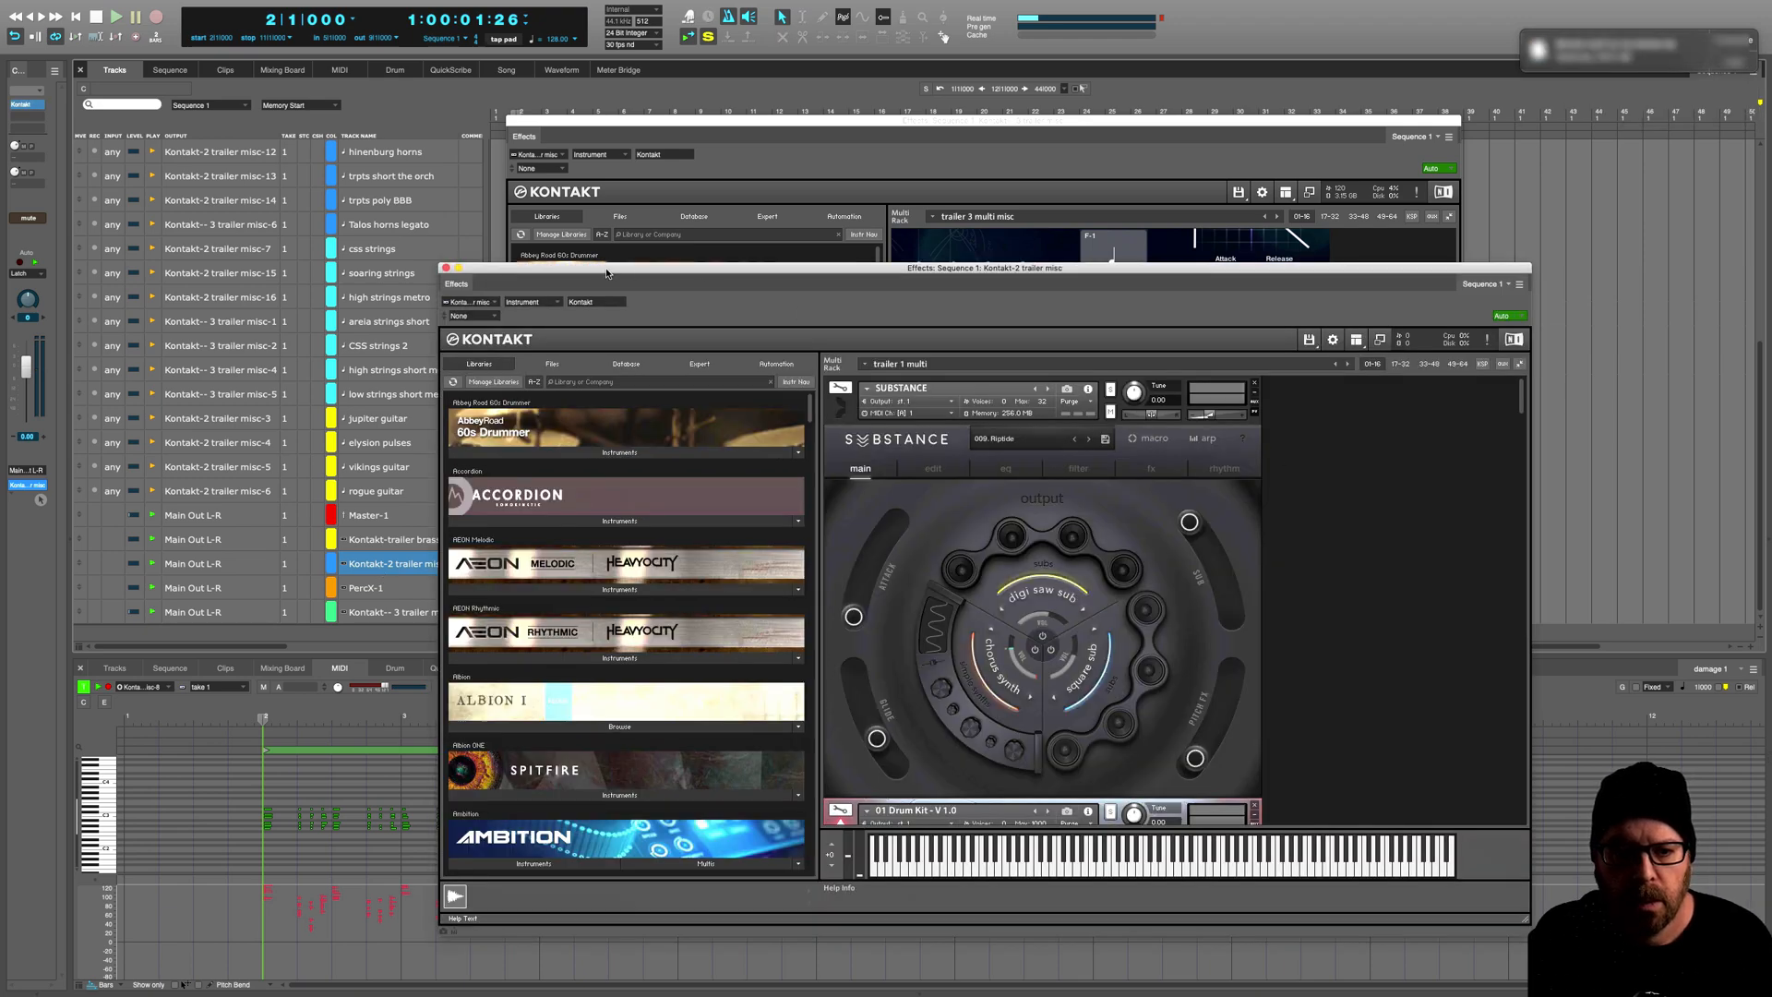
pyautogui.press('super+w')
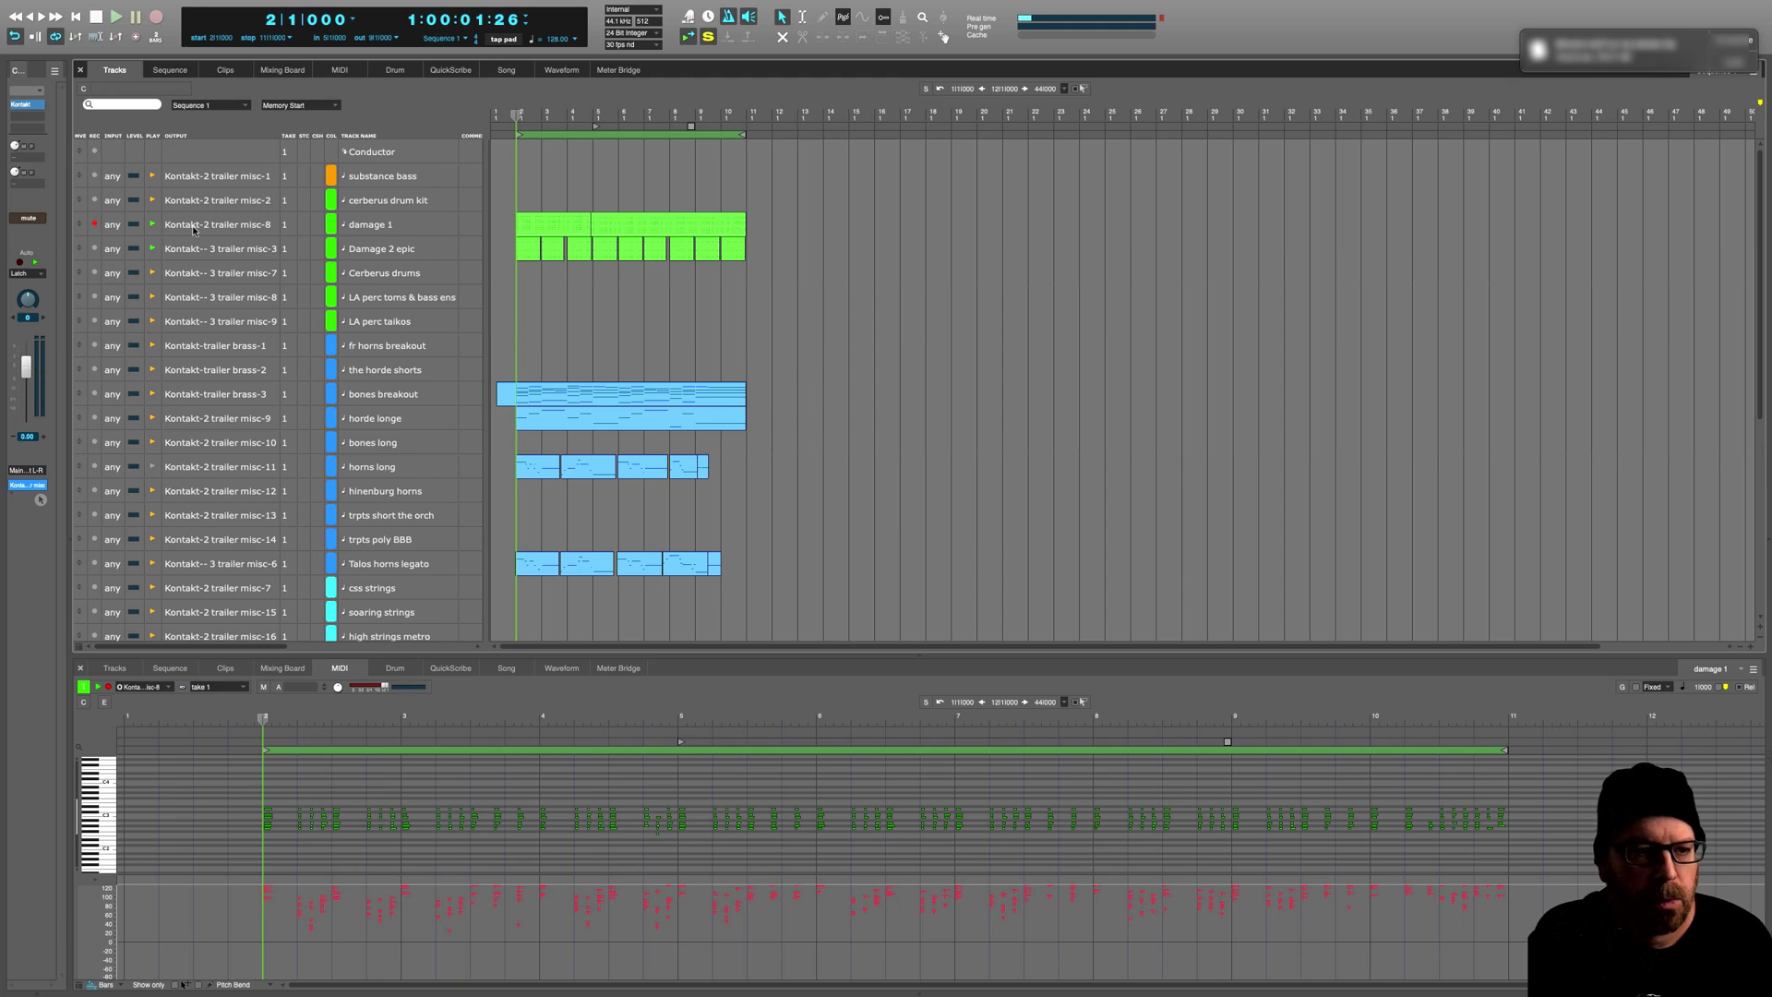
# Step: Reopen the Kontakt-- 3 trailer misc instrument and bring up the D2 Ensemble Designer used by Damage 2 epic
pyautogui.click(397, 249)
pyautogui.scroll(-5, 891, 397)
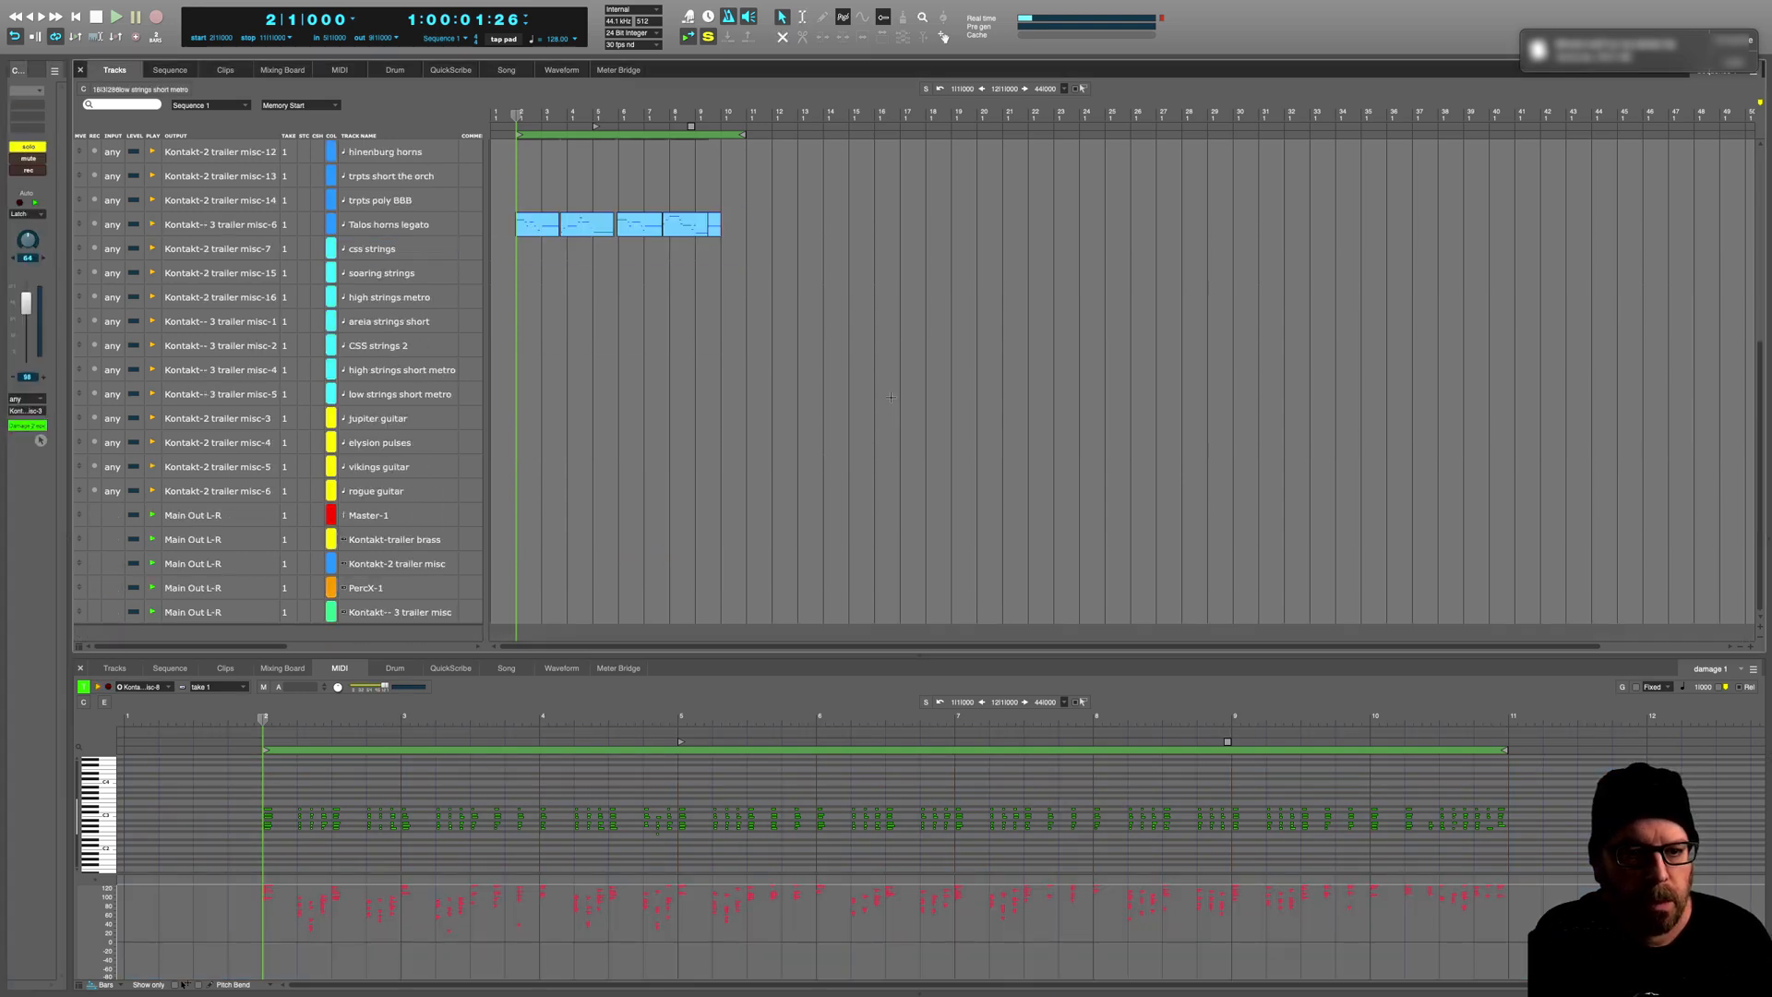
pyautogui.click(405, 615)
pyautogui.doubleClick(404, 613)
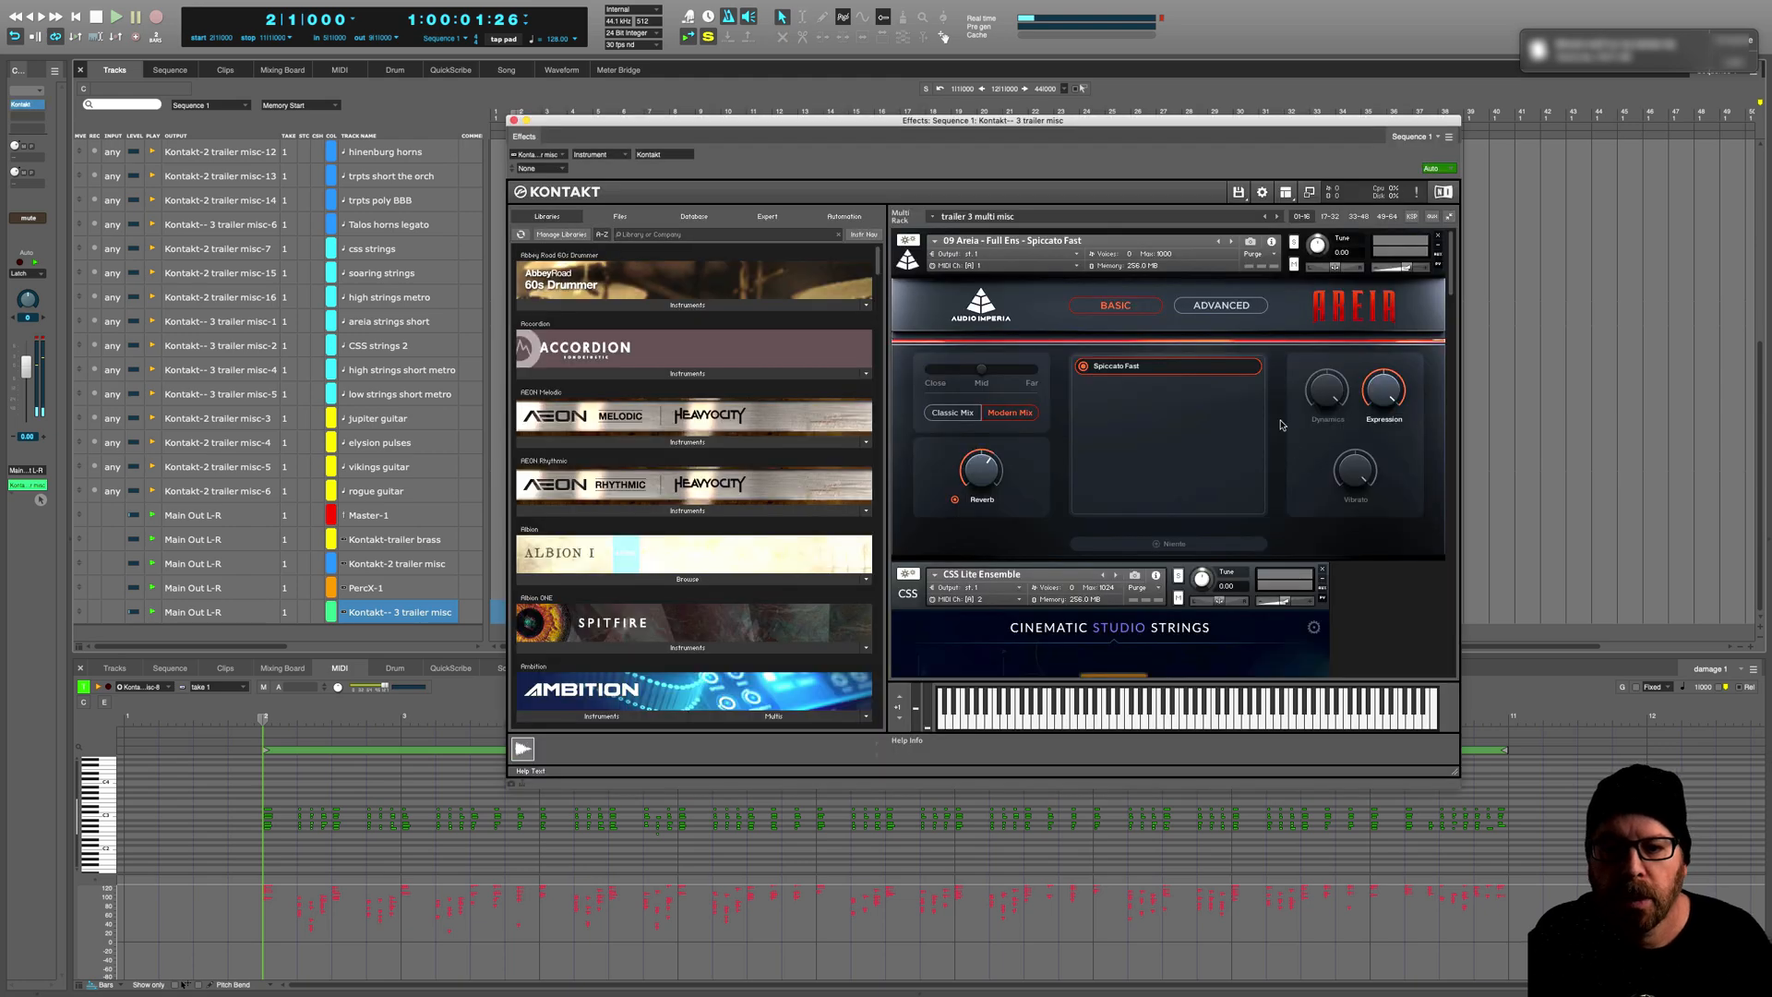
pyautogui.scroll(-3, 1281, 425)
pyautogui.moveTo(1450, 279); pyautogui.dragTo(1448, 241)
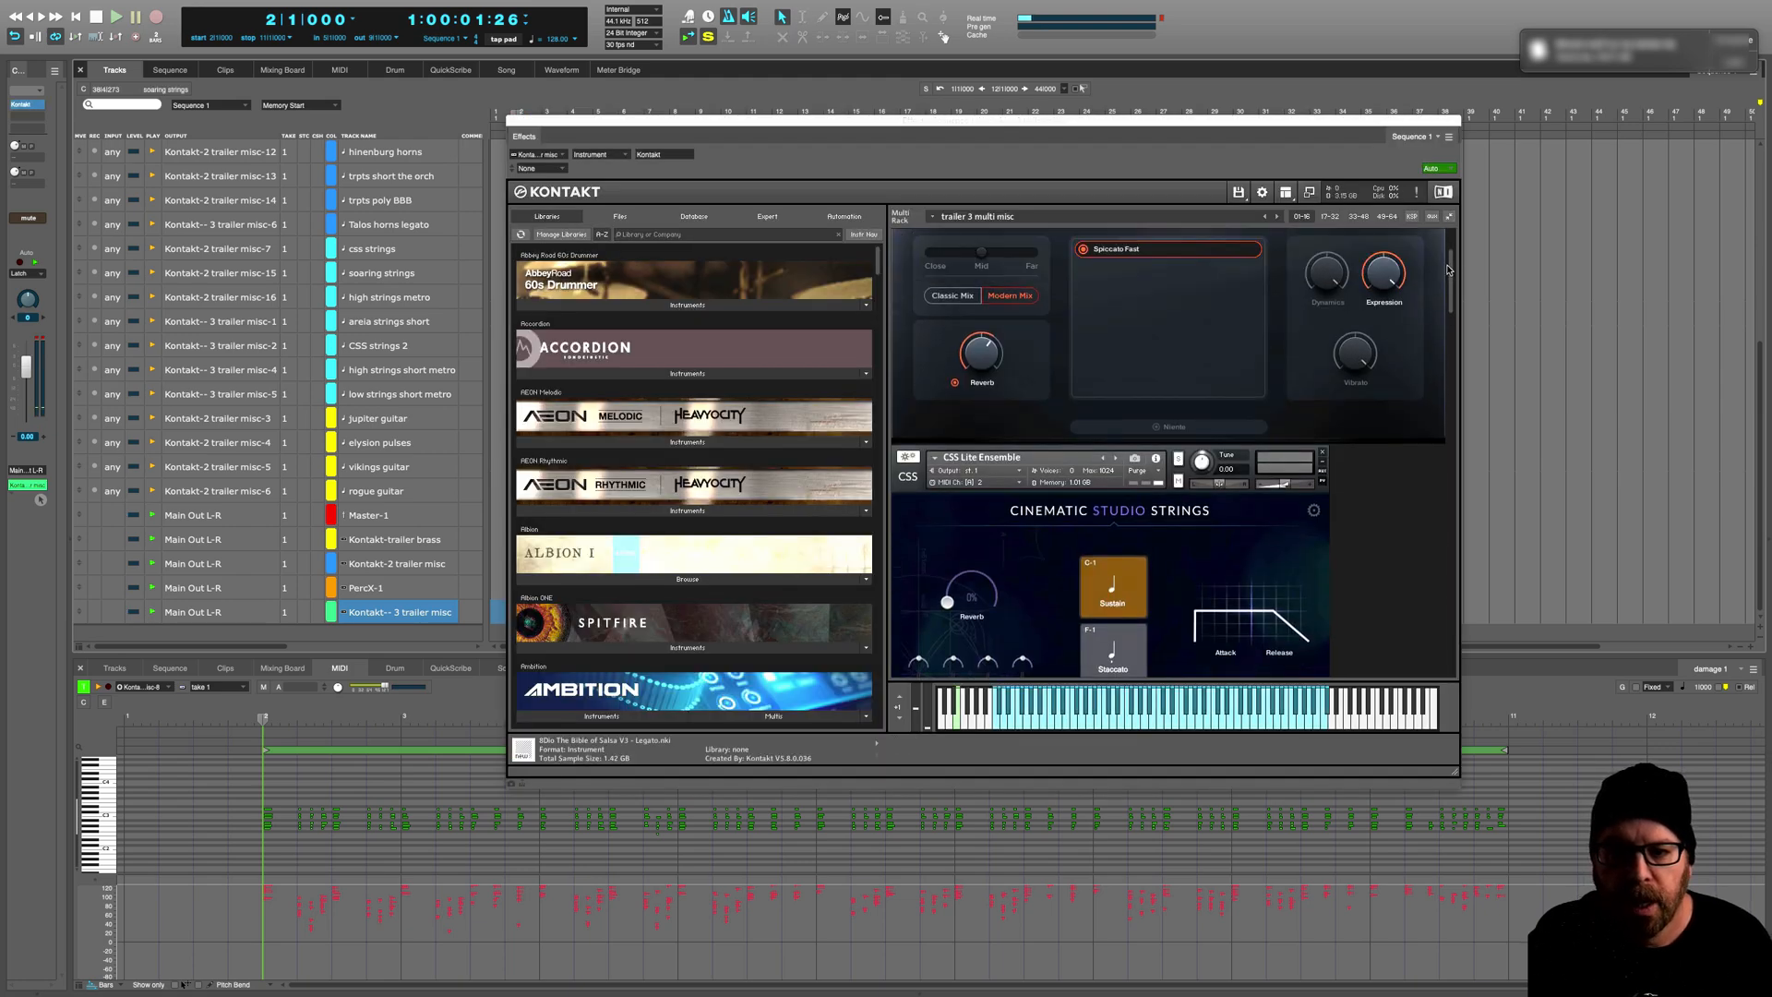
pyautogui.scroll(-6, 1426, 358)
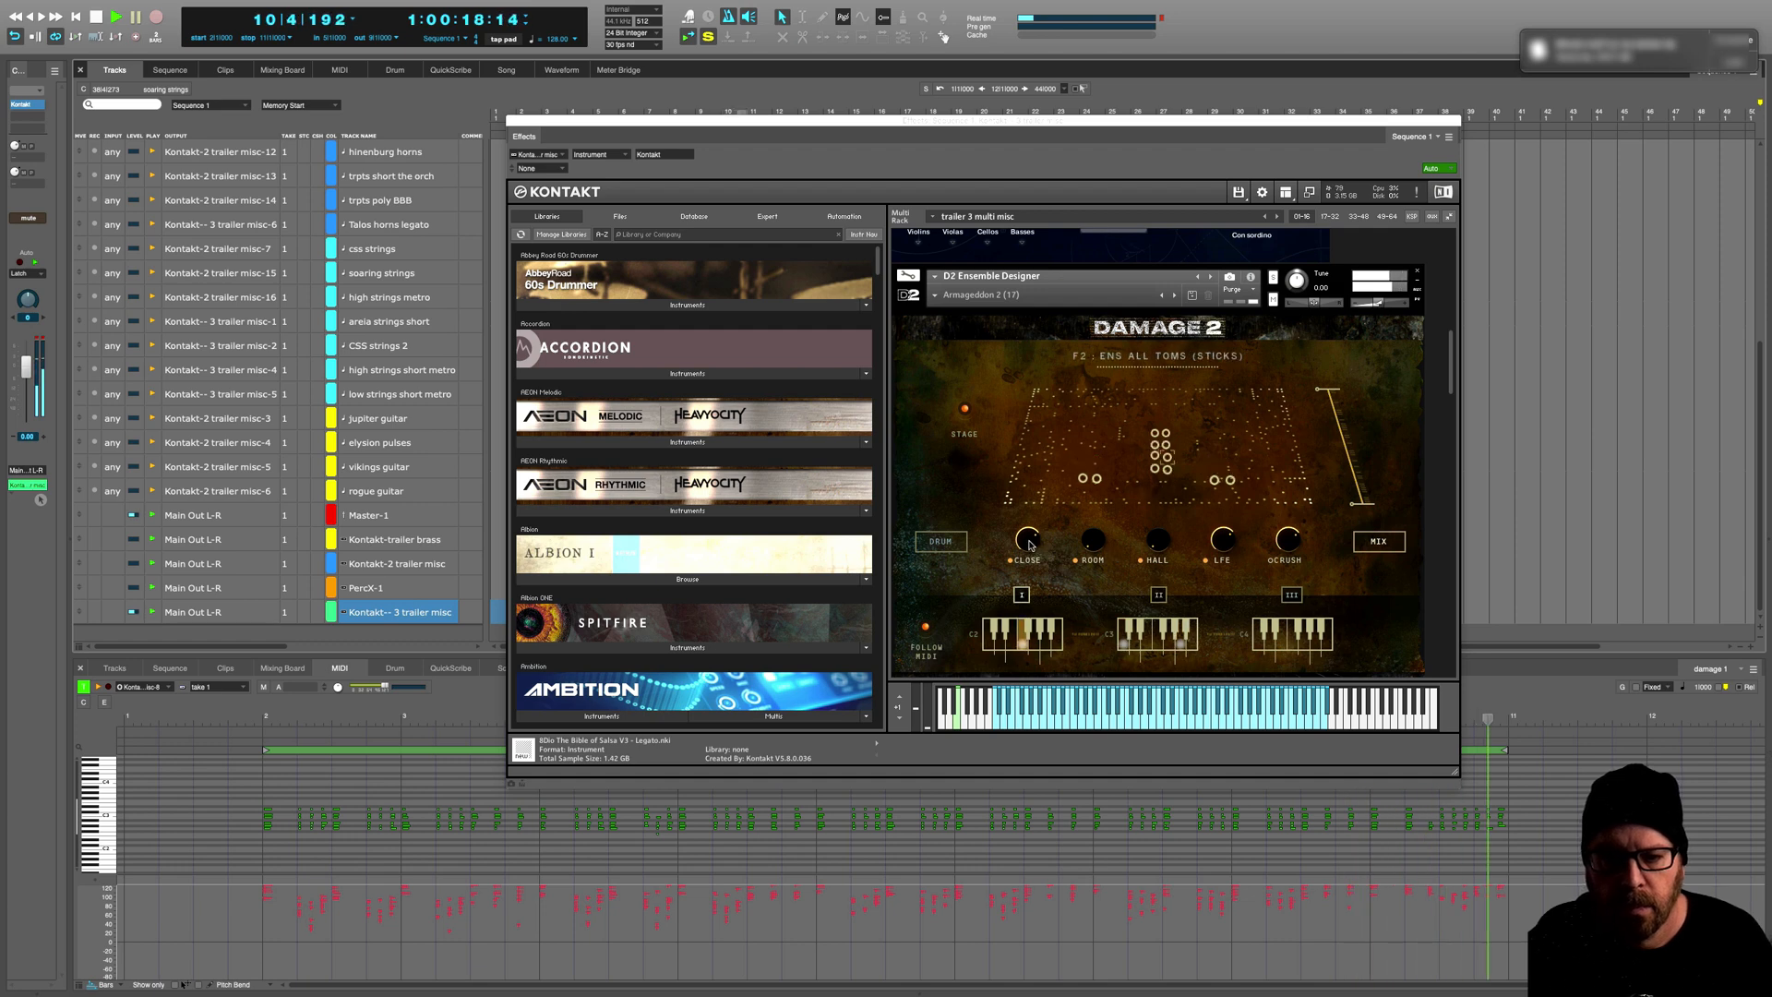
# Step: Adjust the Close microphone level of the Damage 2 ensemble during playback and close the instrument window
pyautogui.moveTo(1030, 545); pyautogui.dragTo(1038, 527)
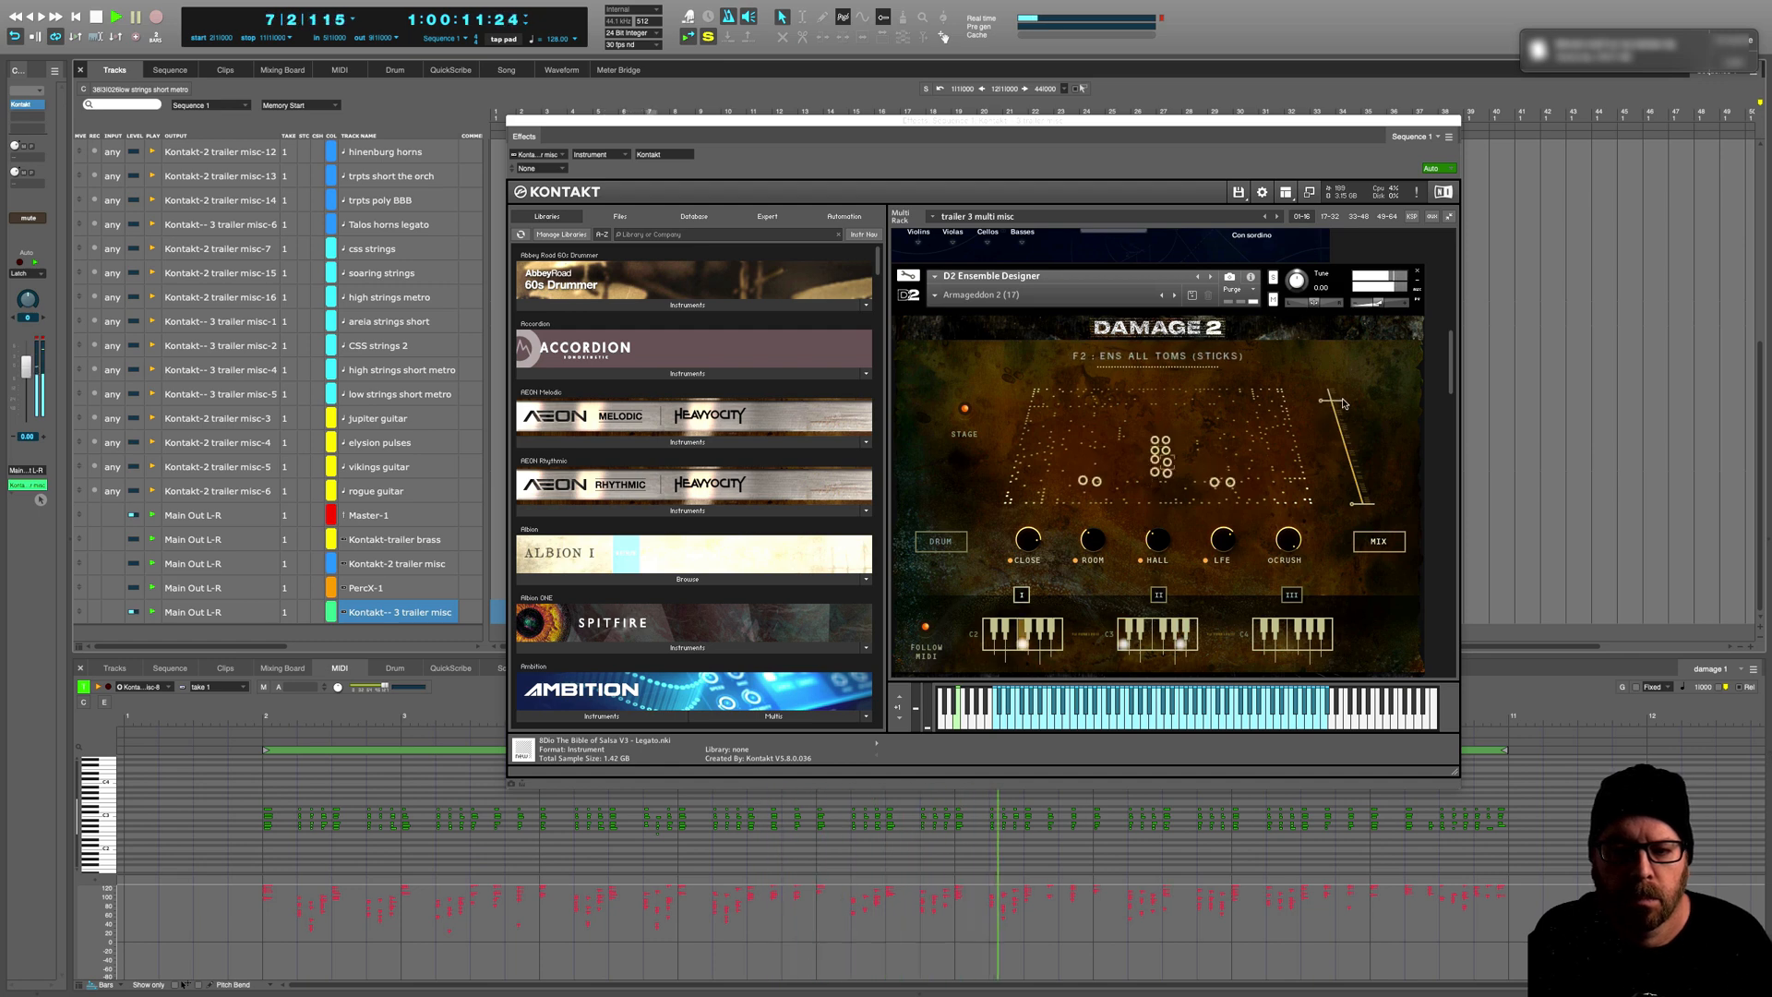
pyautogui.press('space')
pyautogui.click(513, 121)
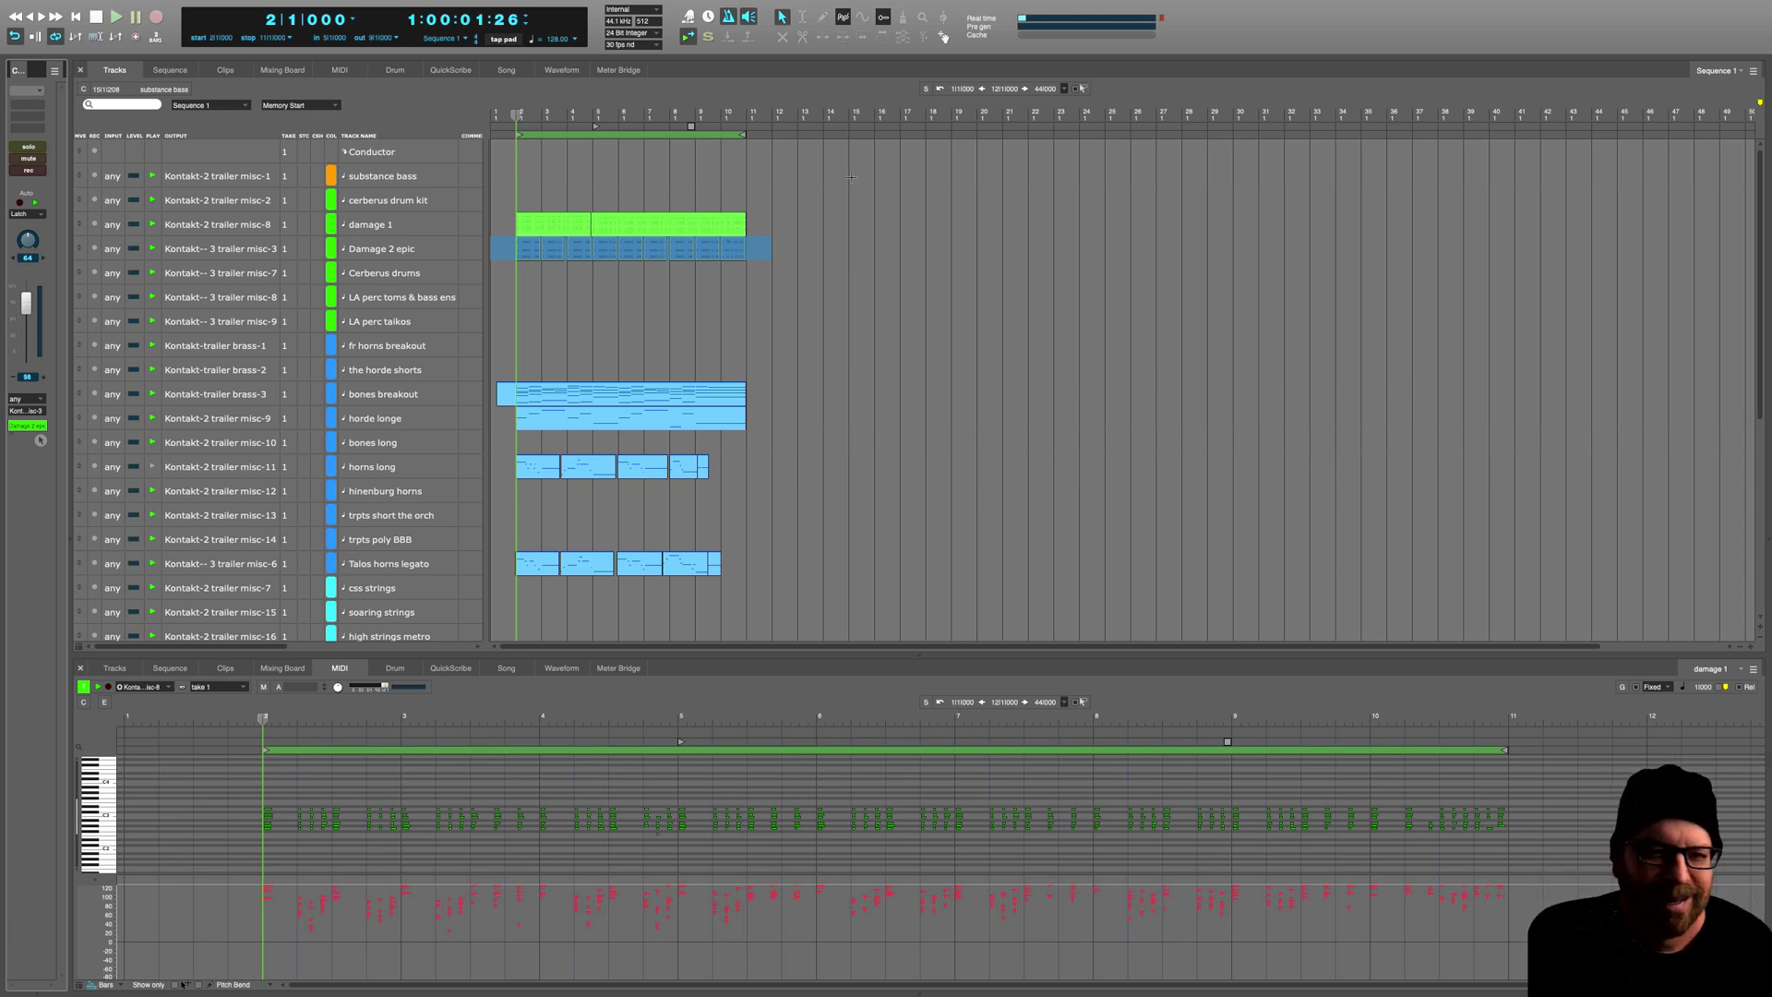
# Step: Play the full arrangement and solo the horde longe track
pyautogui.press('space')
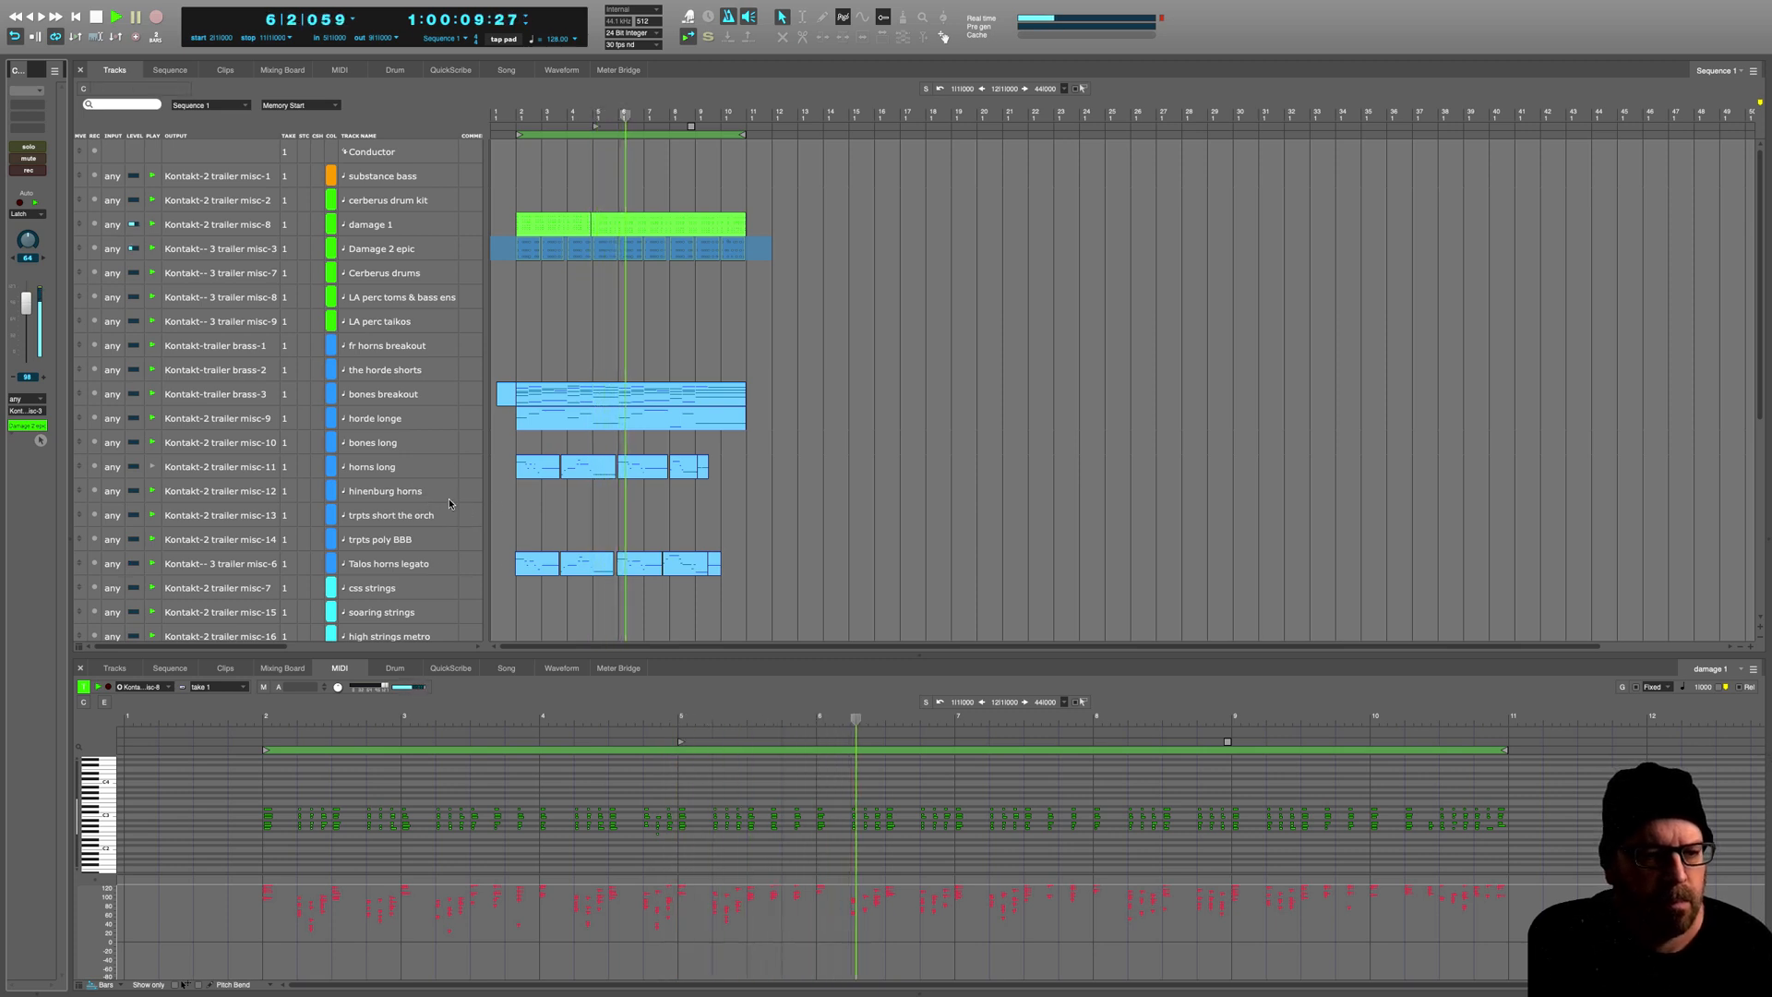
pyautogui.click(397, 418)
pyautogui.click(28, 148)
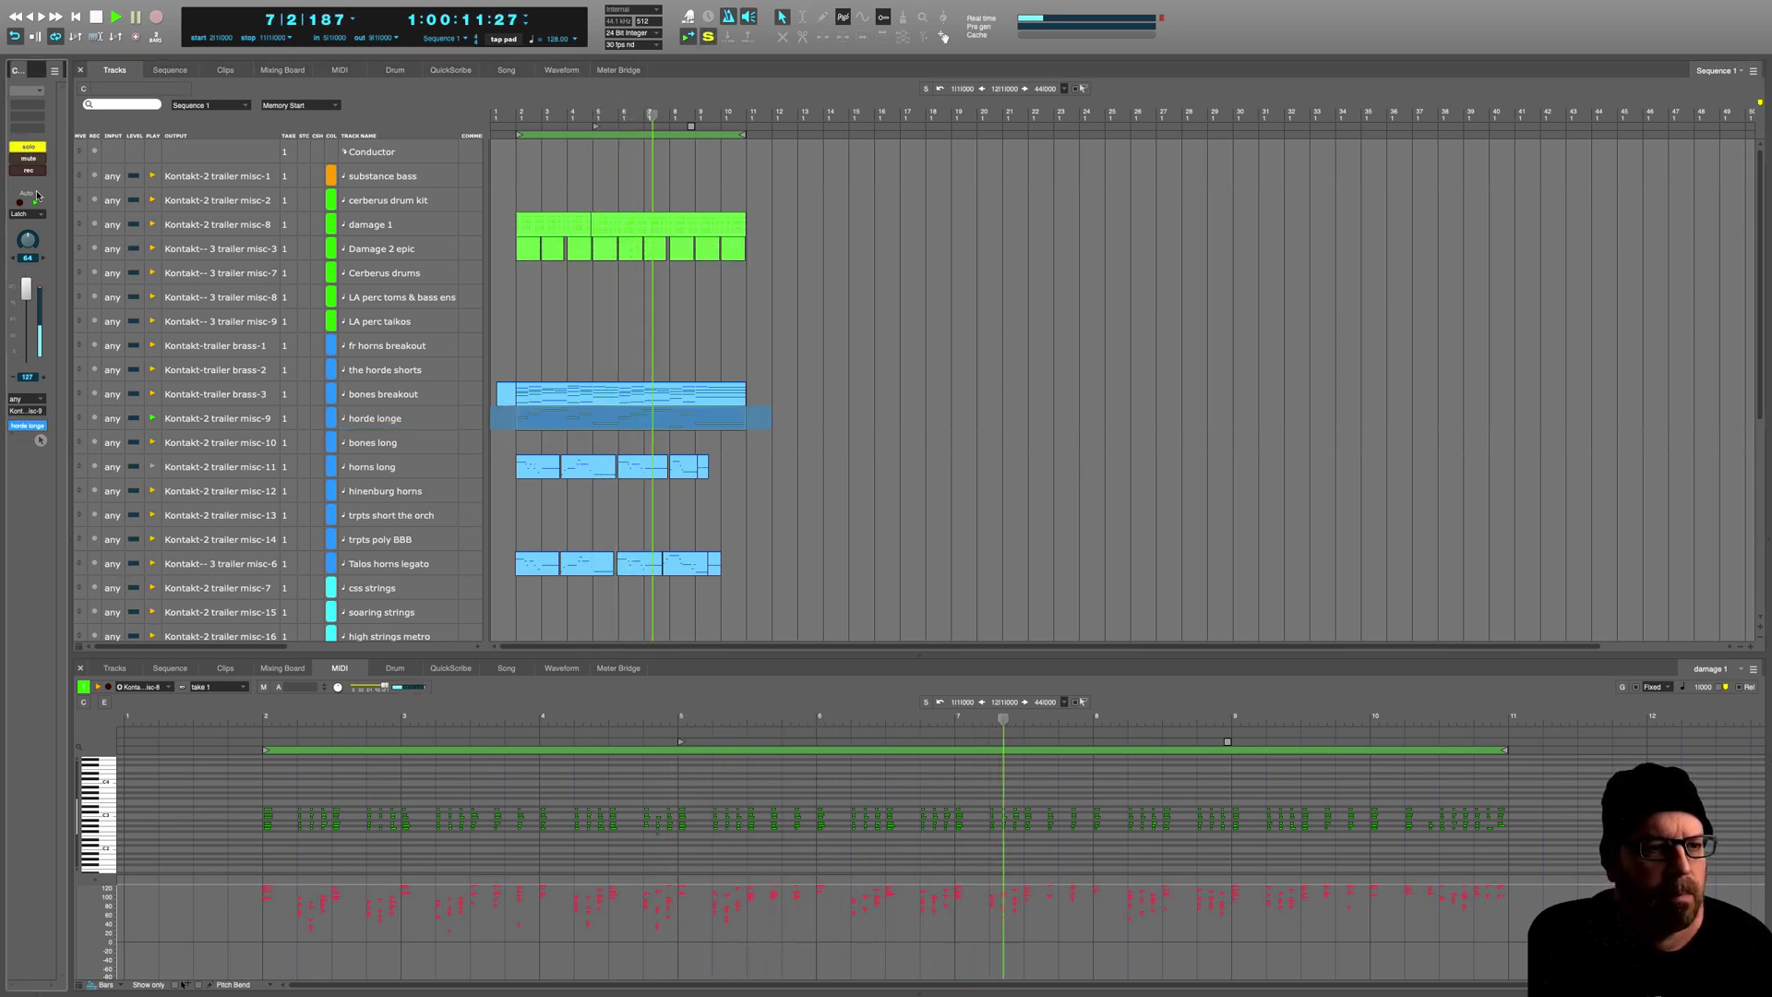
# Step: Lower the horde longe track's volume to 97, unsoloing it to judge the level within the full arrangement
pyautogui.moveTo(25, 286); pyautogui.dragTo(21, 292)
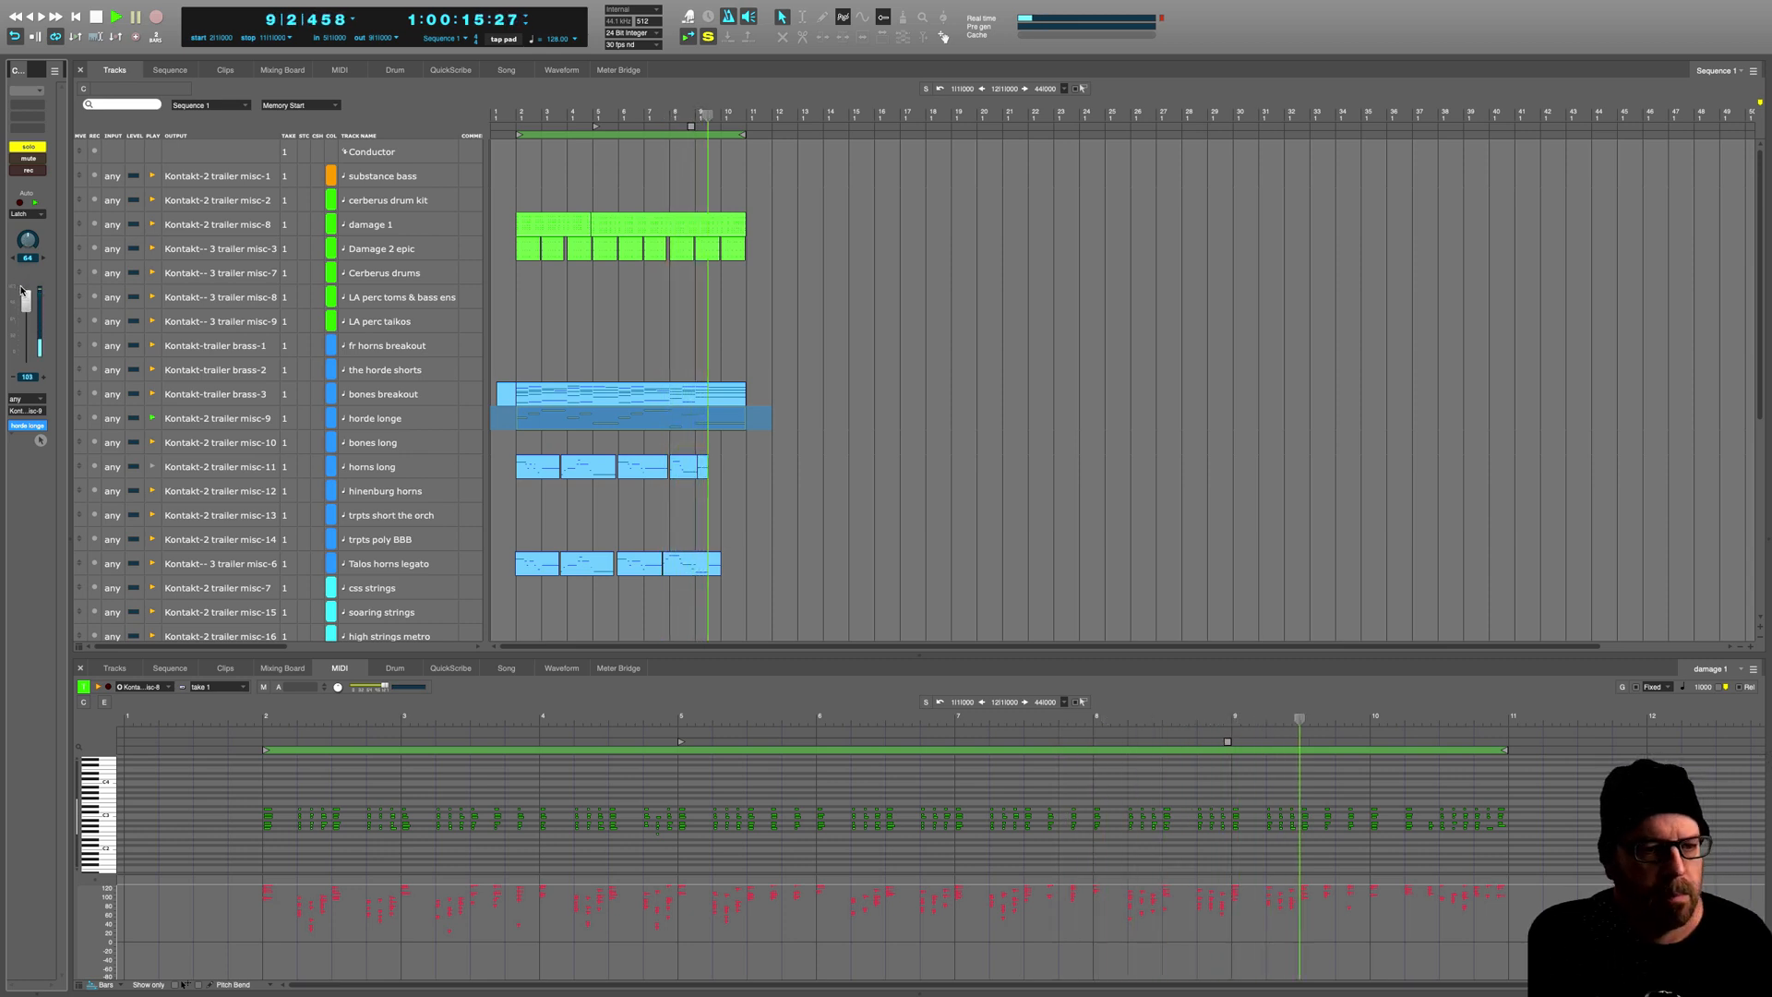
pyautogui.click(29, 148)
pyautogui.press('Return')
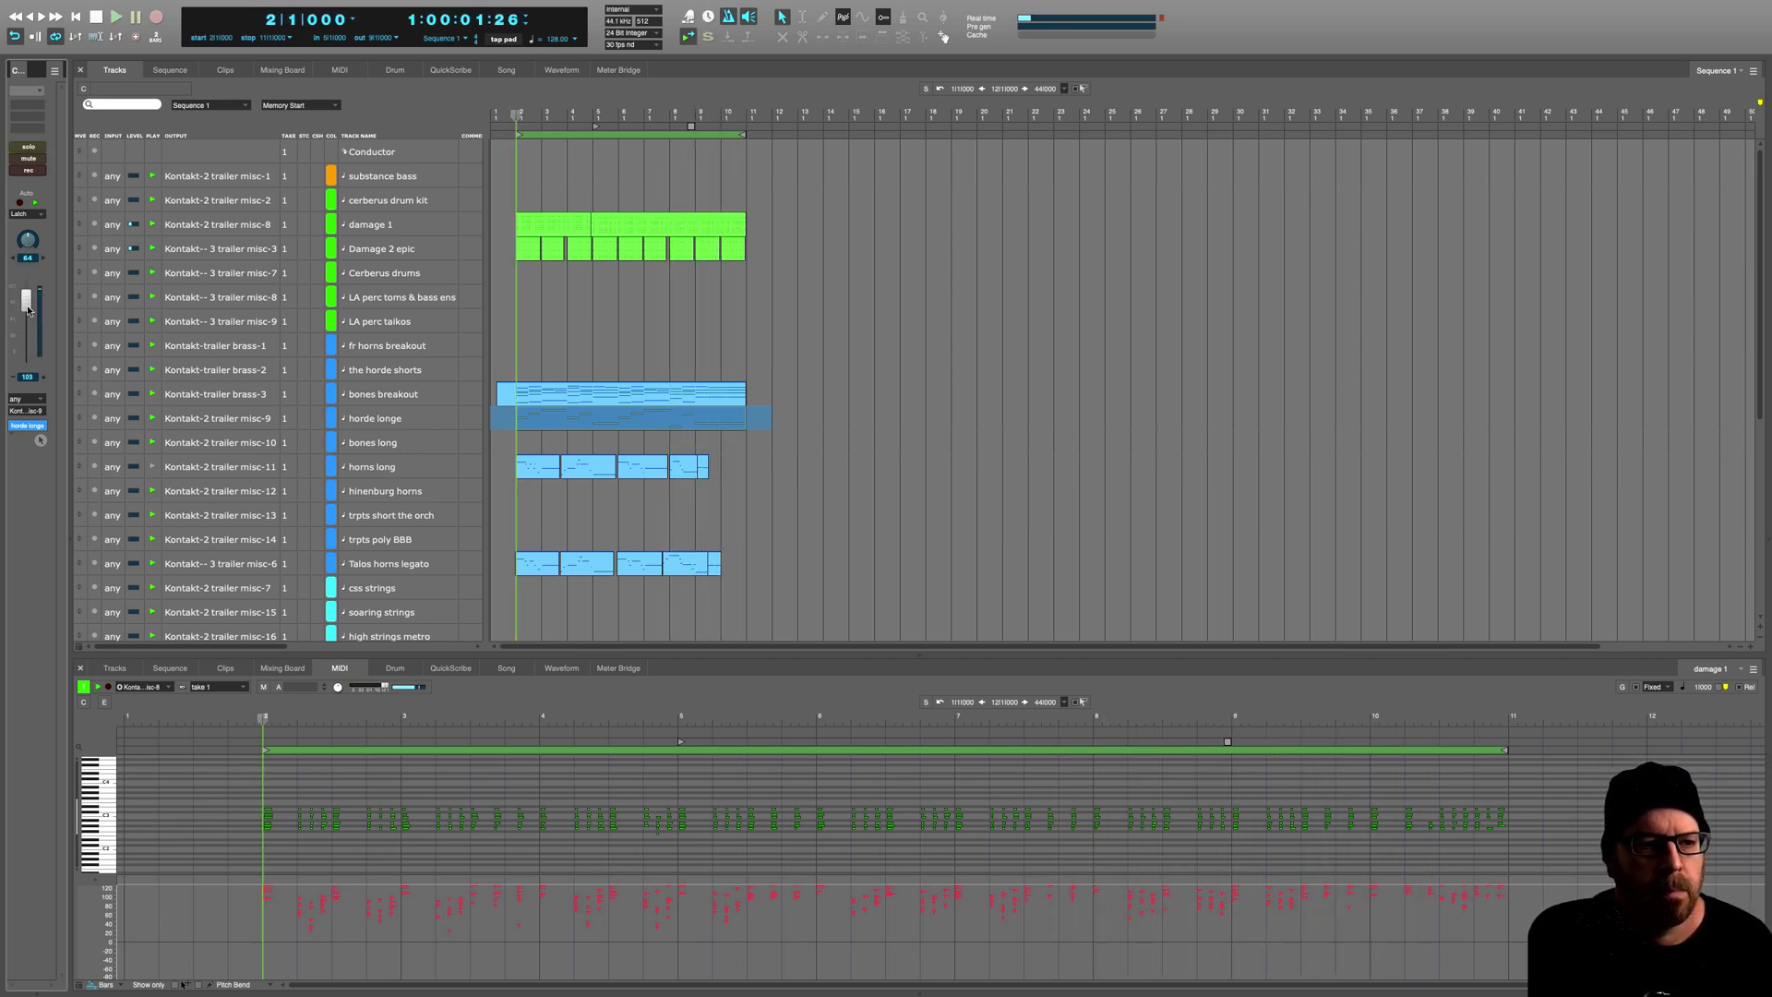
pyautogui.moveTo(25, 306); pyautogui.dragTo(25, 311)
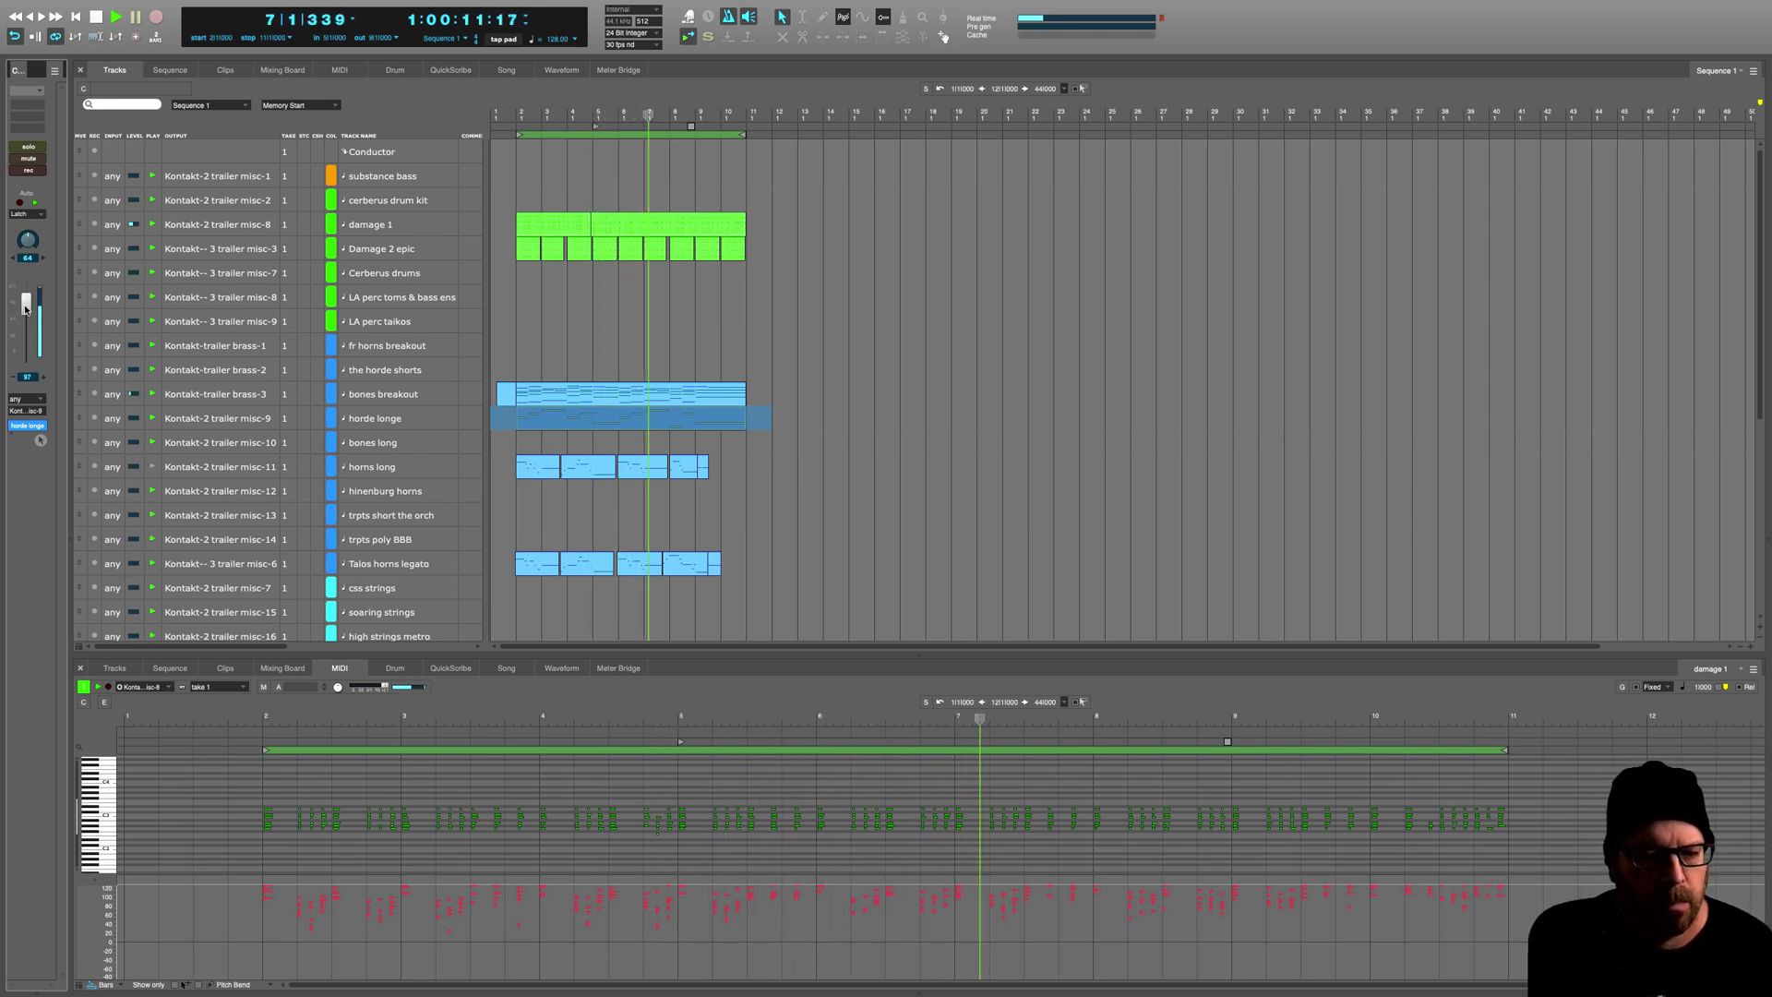
pyautogui.press('space')
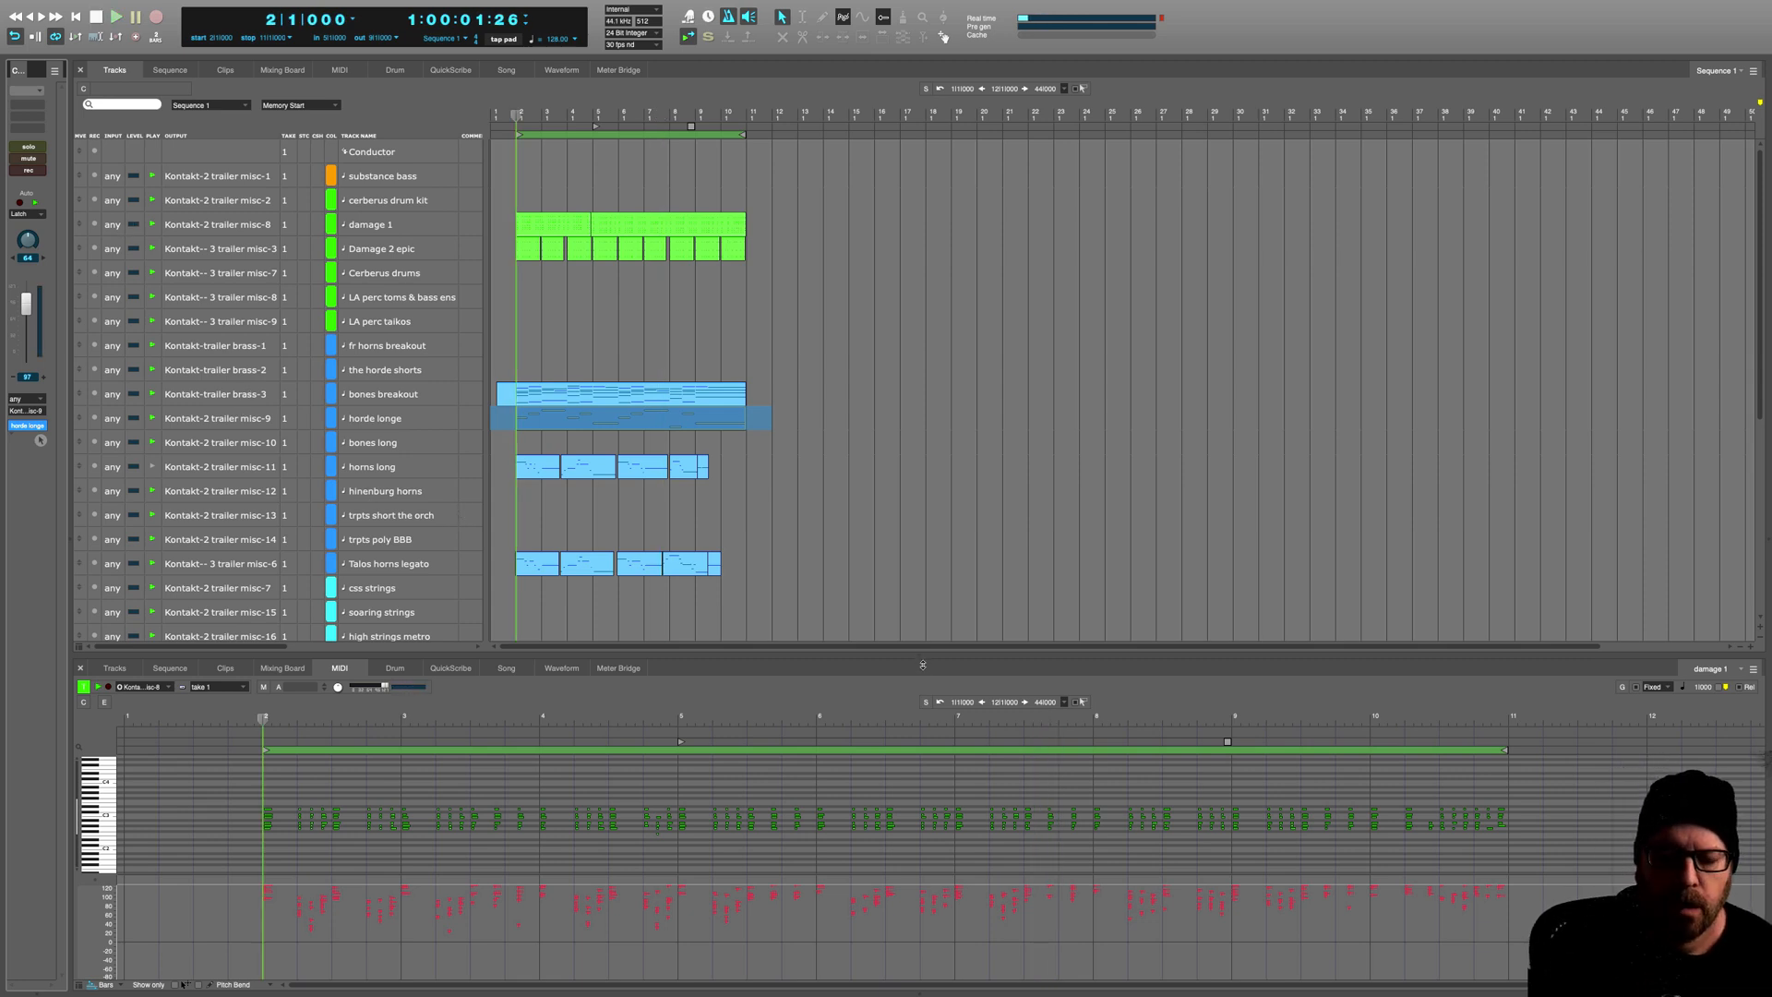
# Step: Make the track area slightly taller and arm the trpts short the orch track for recording
pyautogui.moveTo(923, 665); pyautogui.dragTo(923, 680)
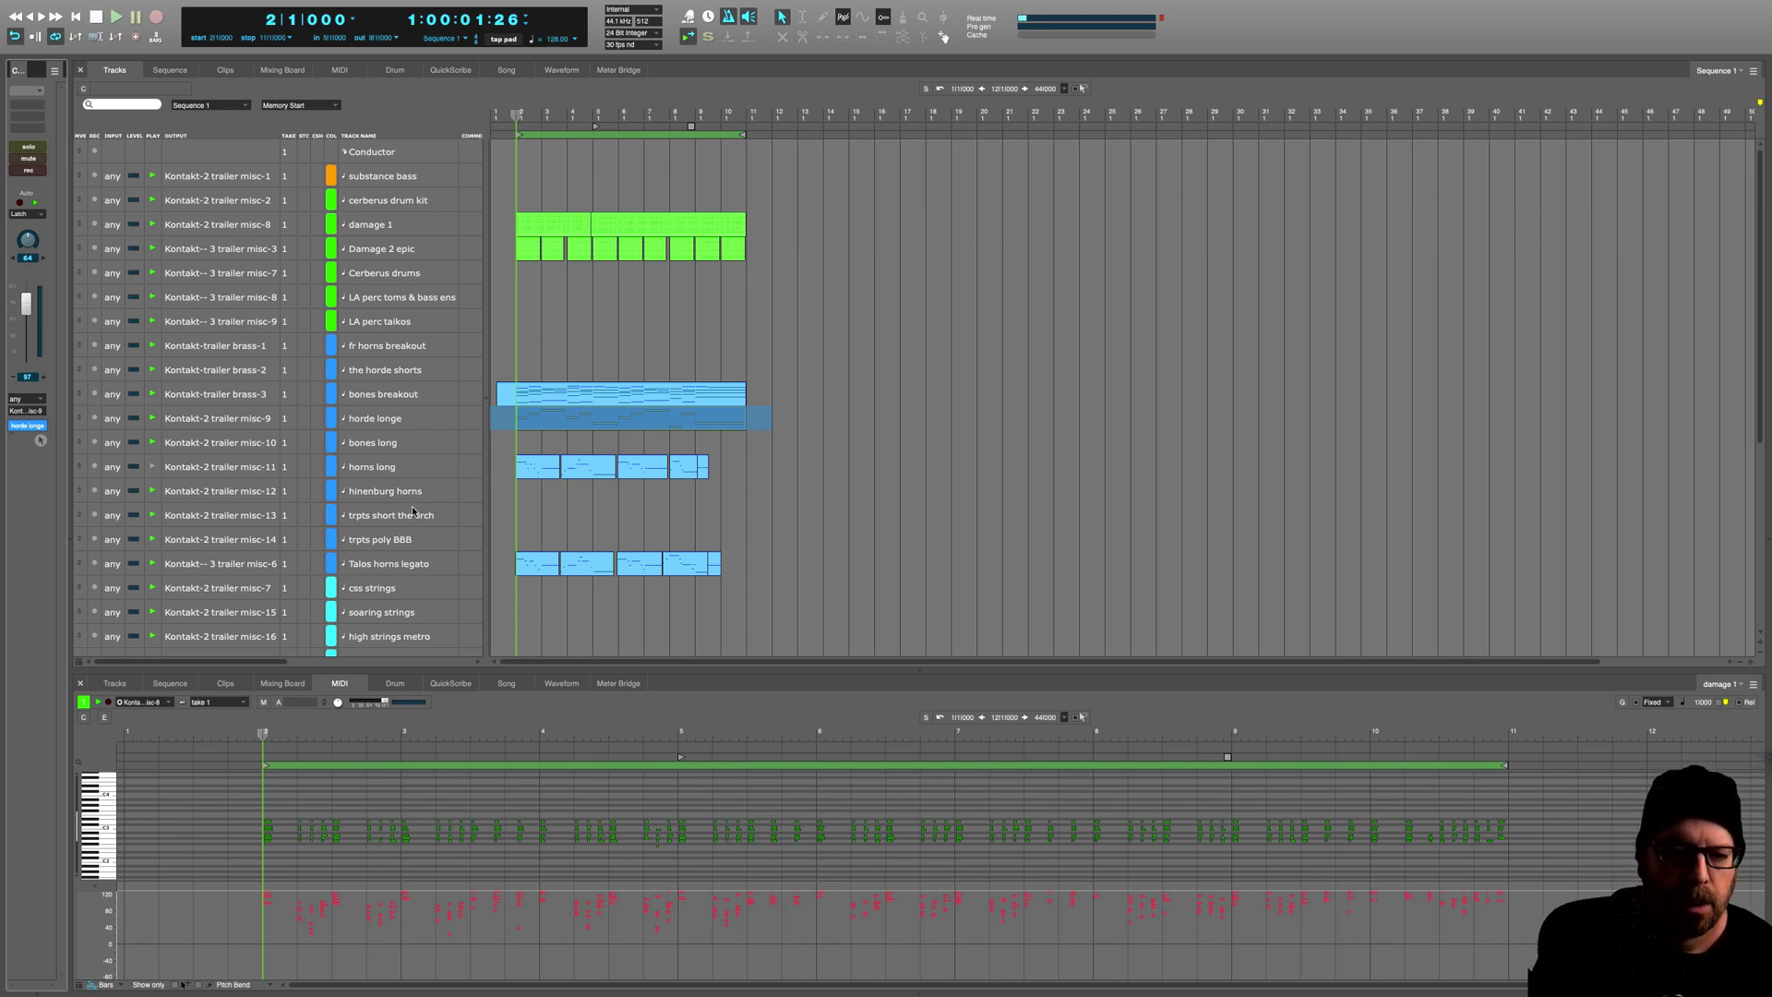
pyautogui.scroll(-1, 429, 507)
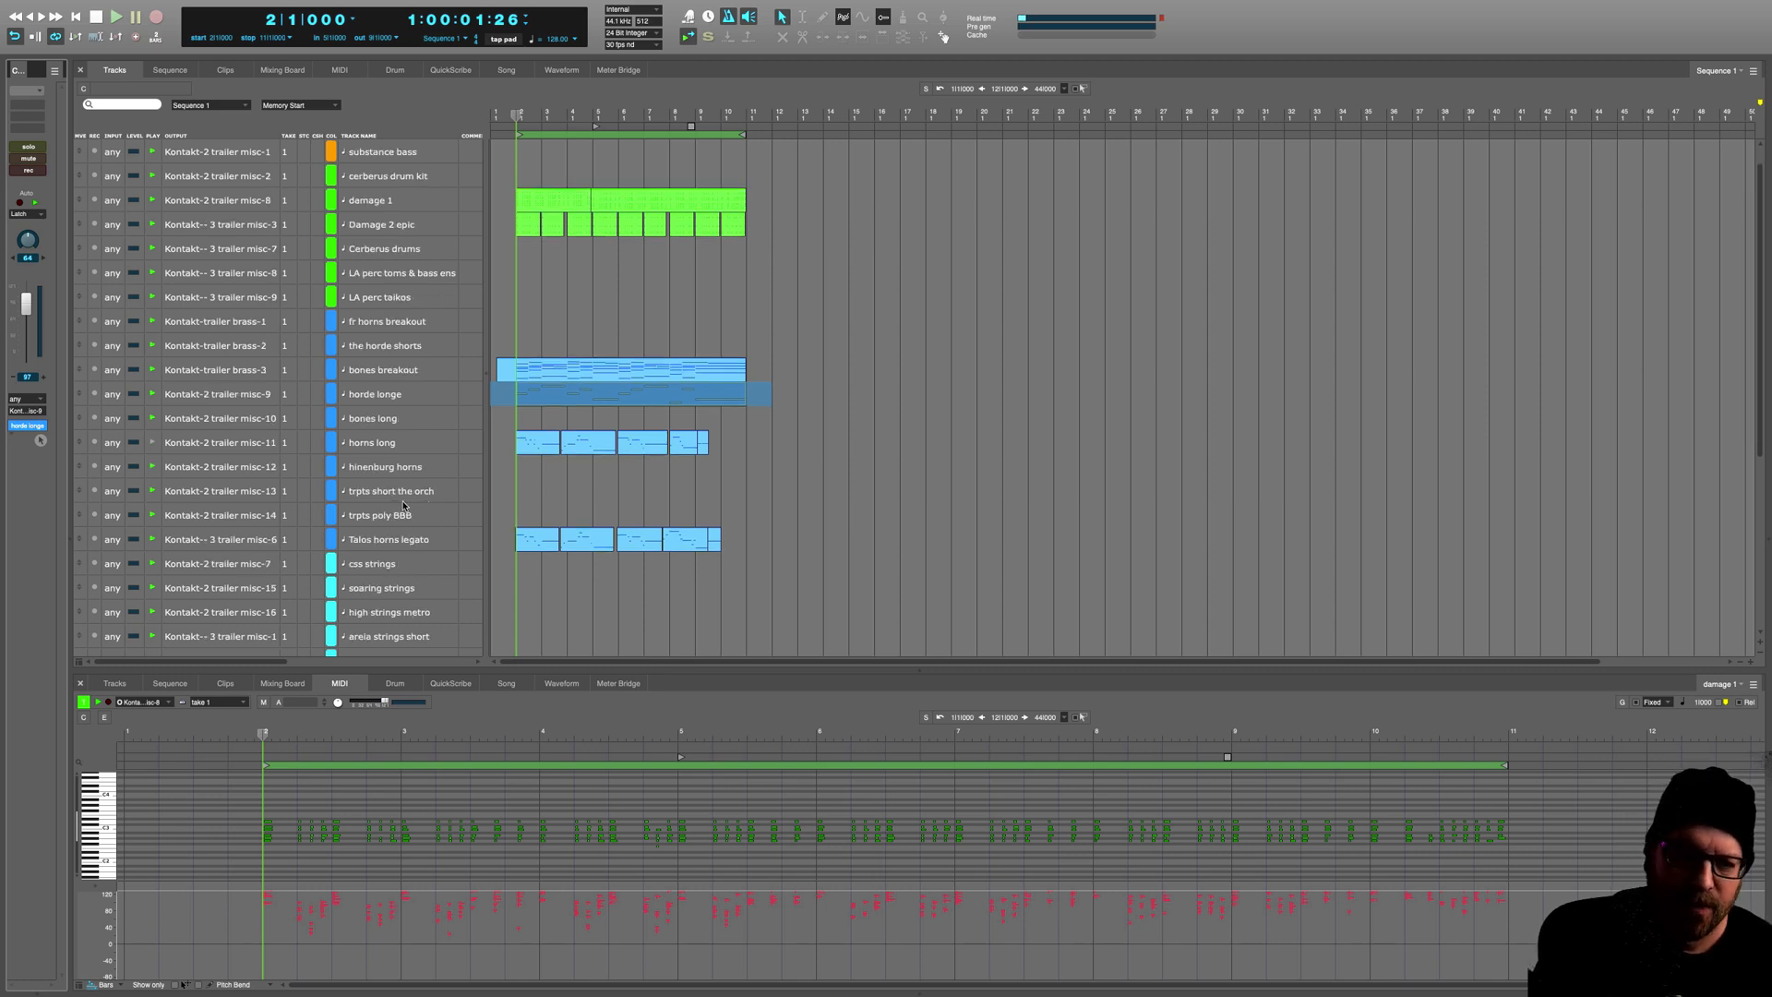
pyautogui.click(95, 491)
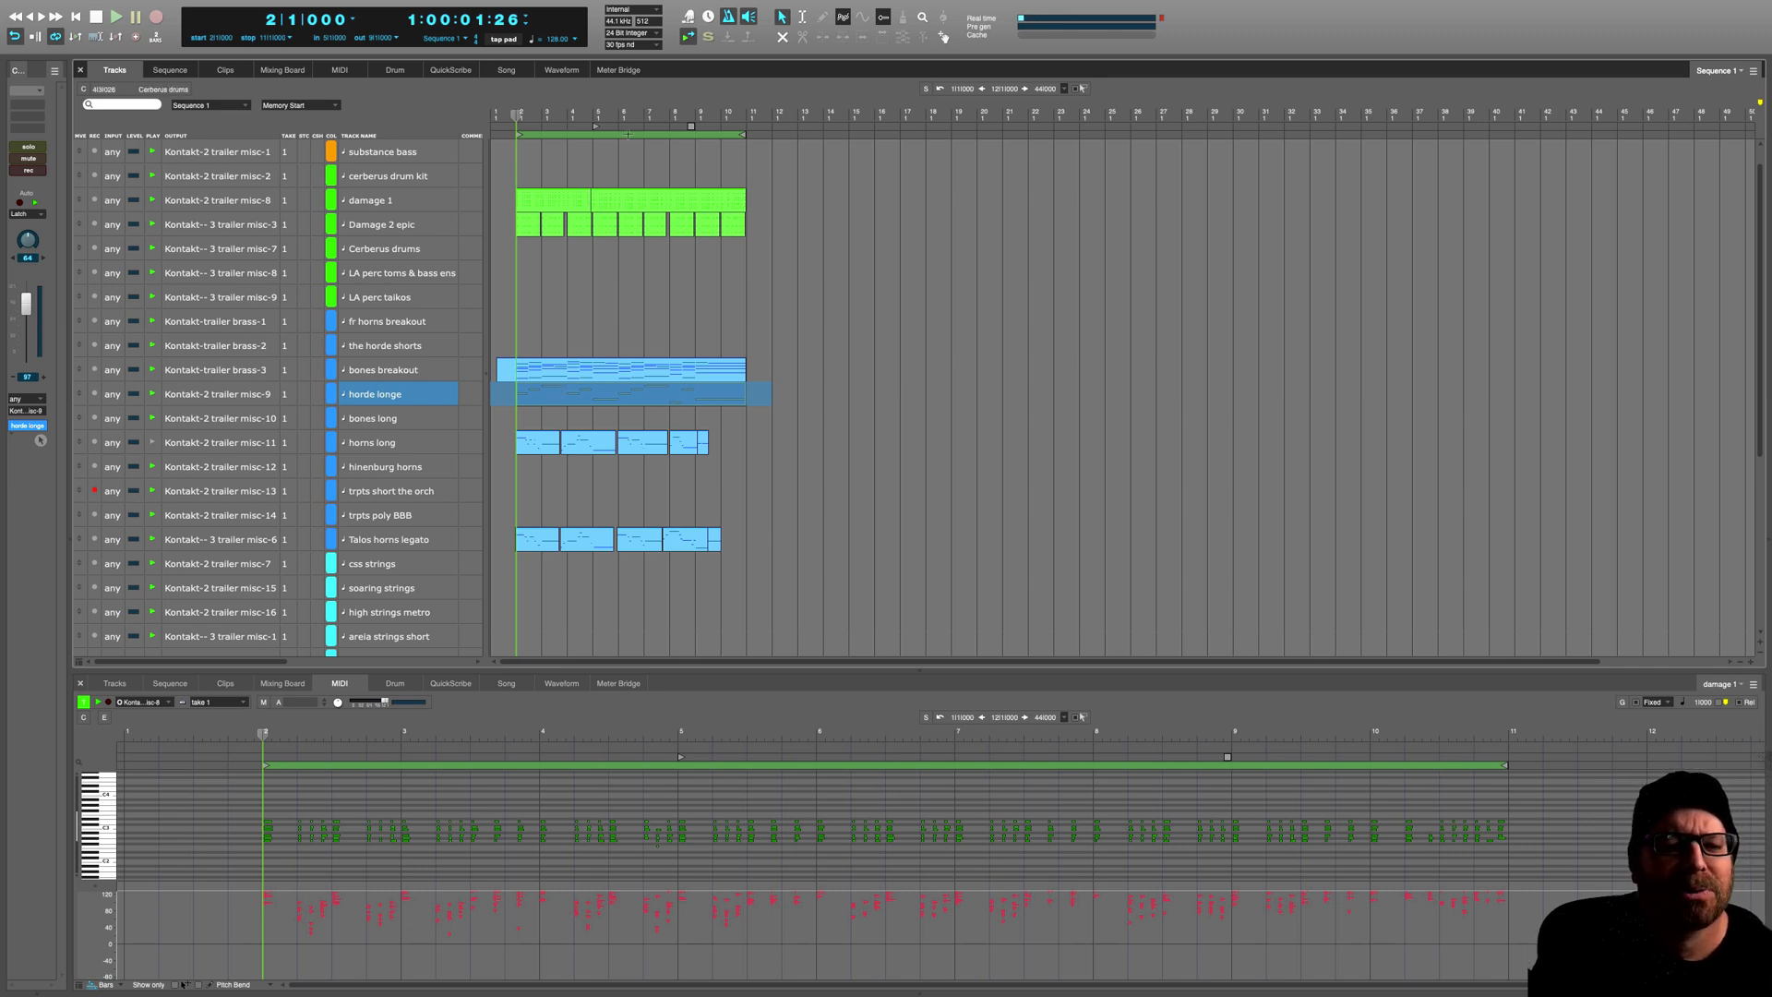
# Step: Add a stereo Spitfire Audio BBC Symphony Orchestra instrument track and move its plug-in window clear of the track names
pyautogui.doubleClick(557, 393)
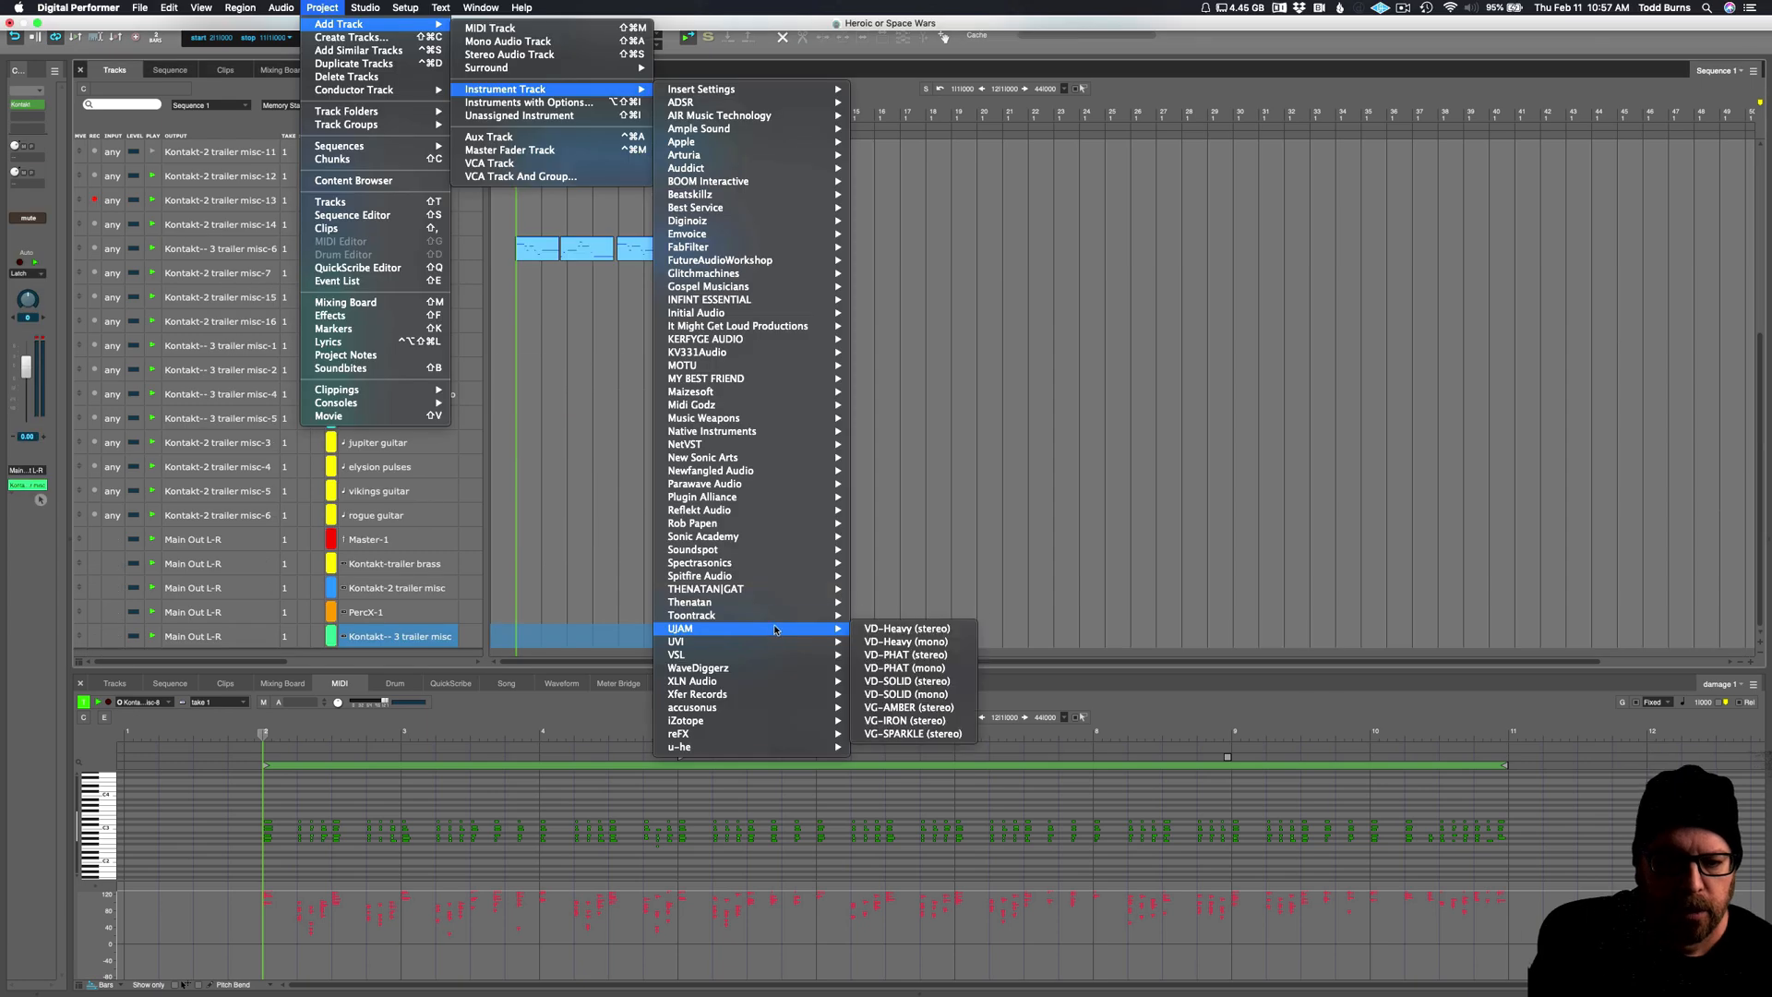
pyautogui.moveTo(757, 586)
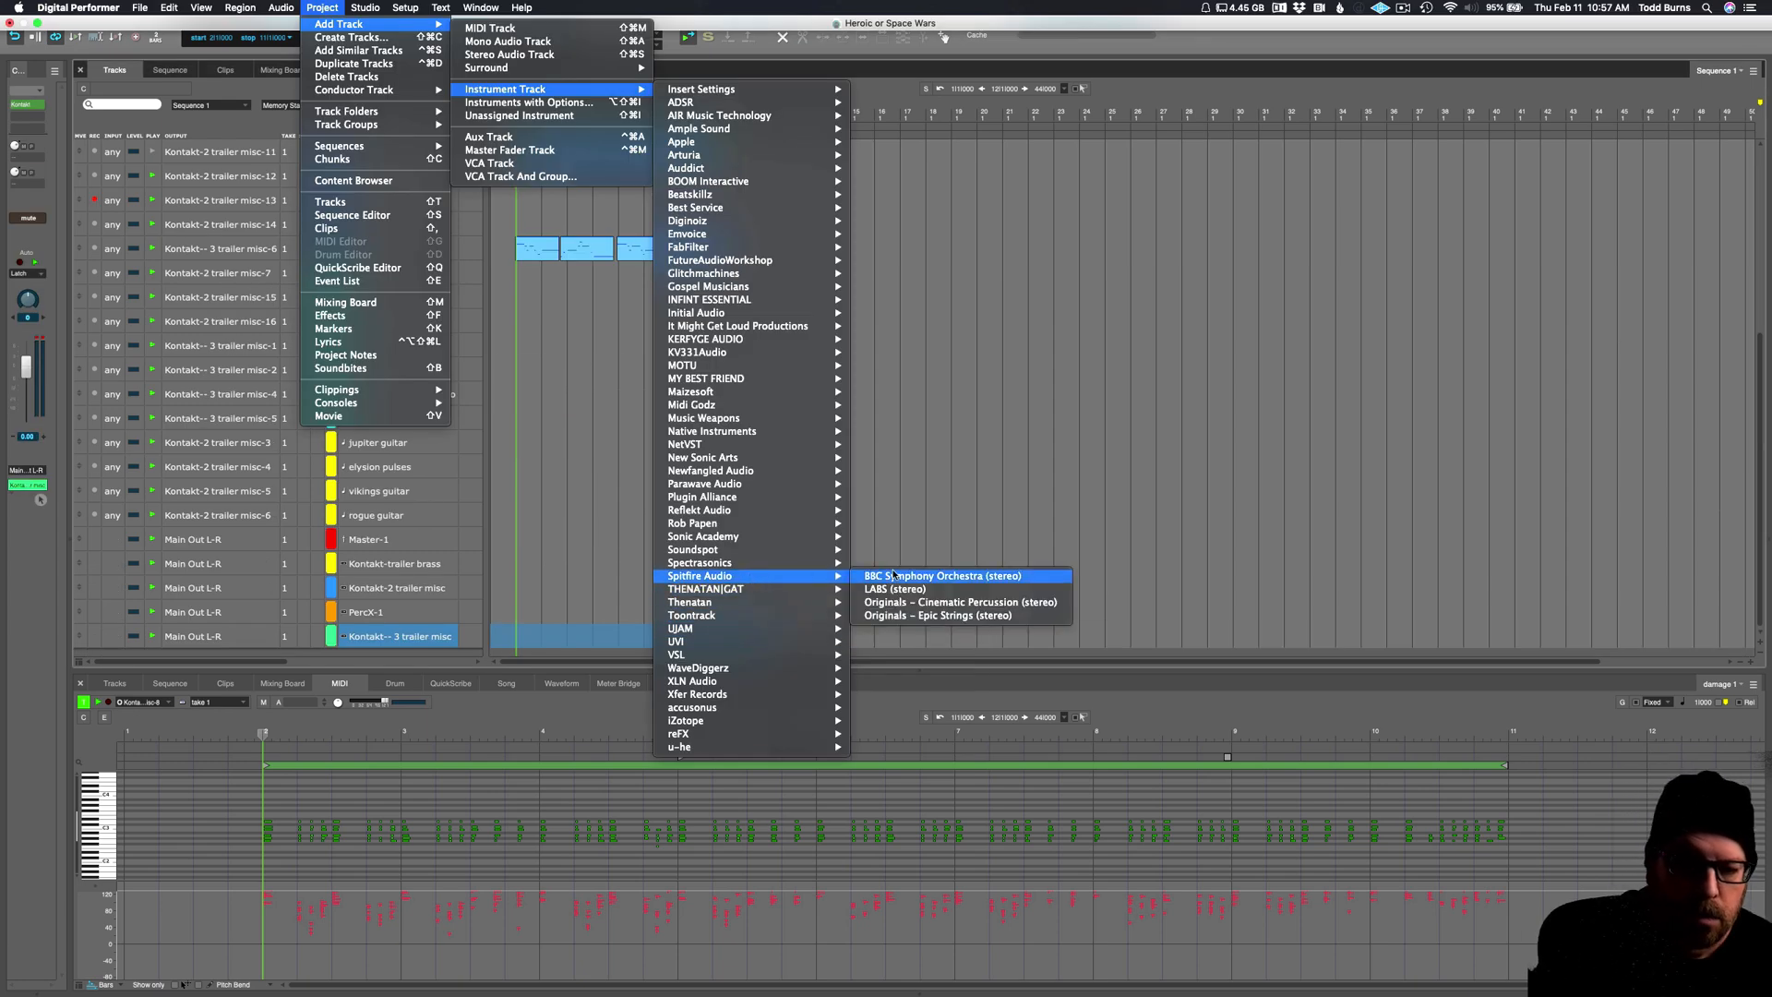
pyautogui.click(966, 582)
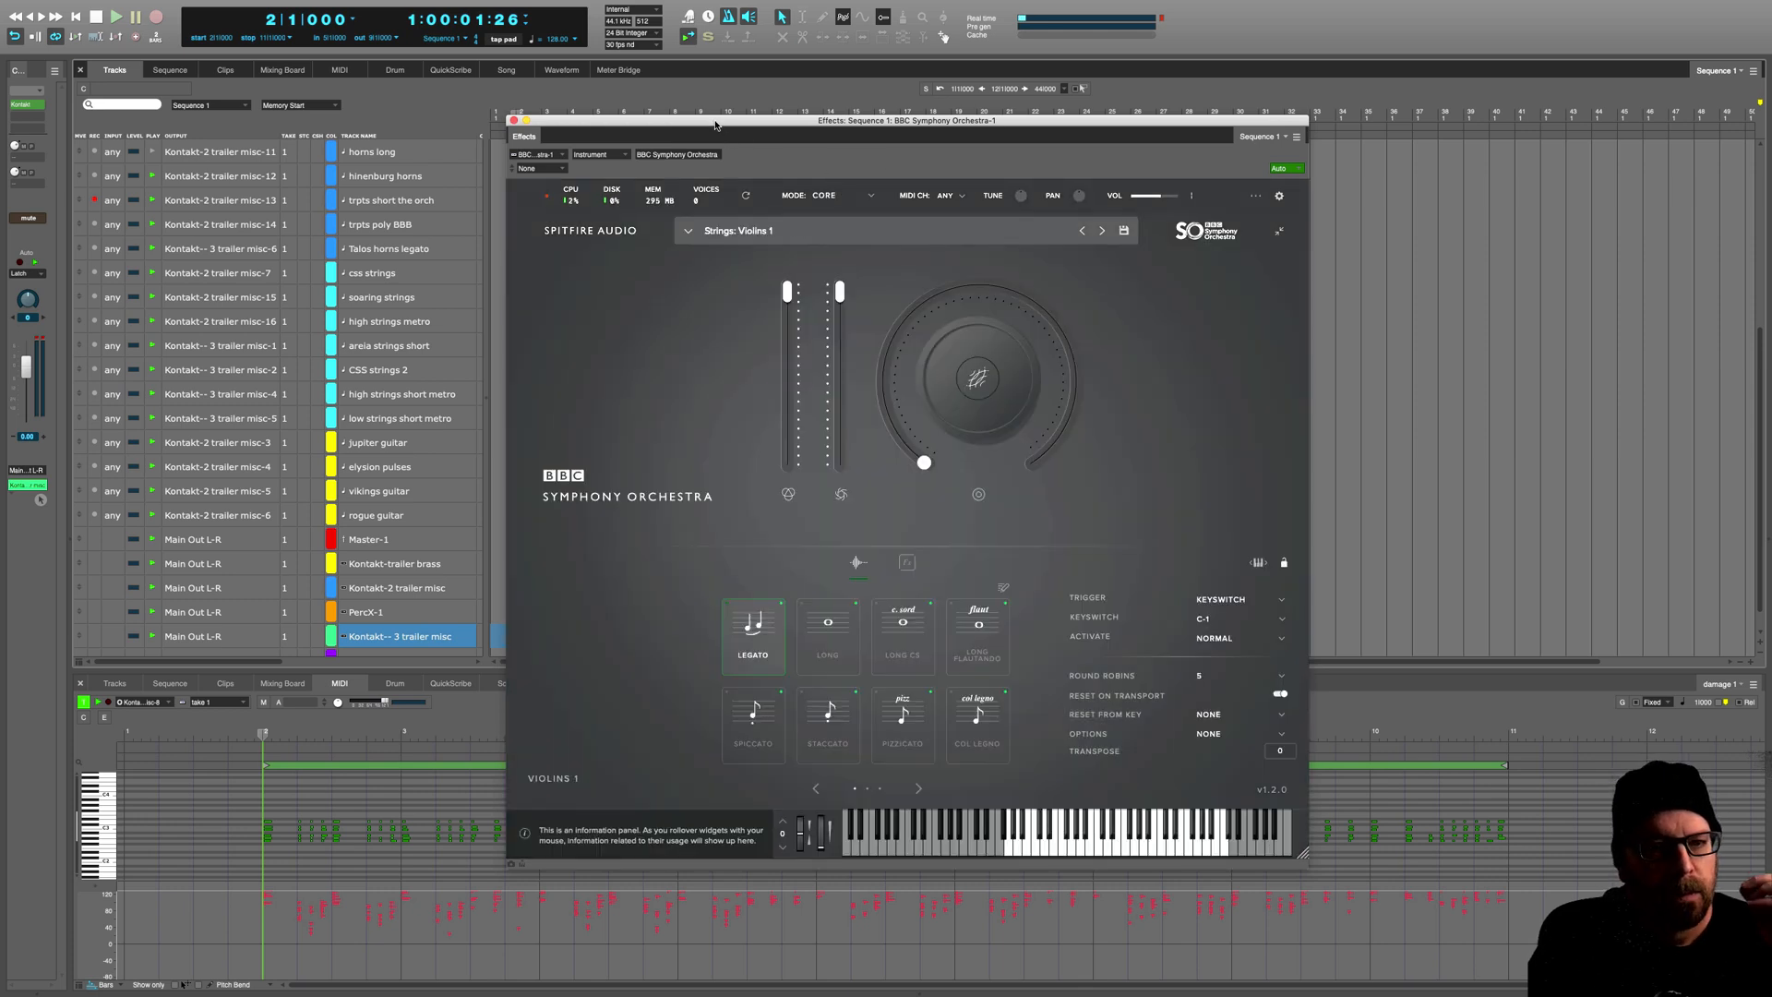
pyautogui.moveTo(715, 121); pyautogui.dragTo(810, 122)
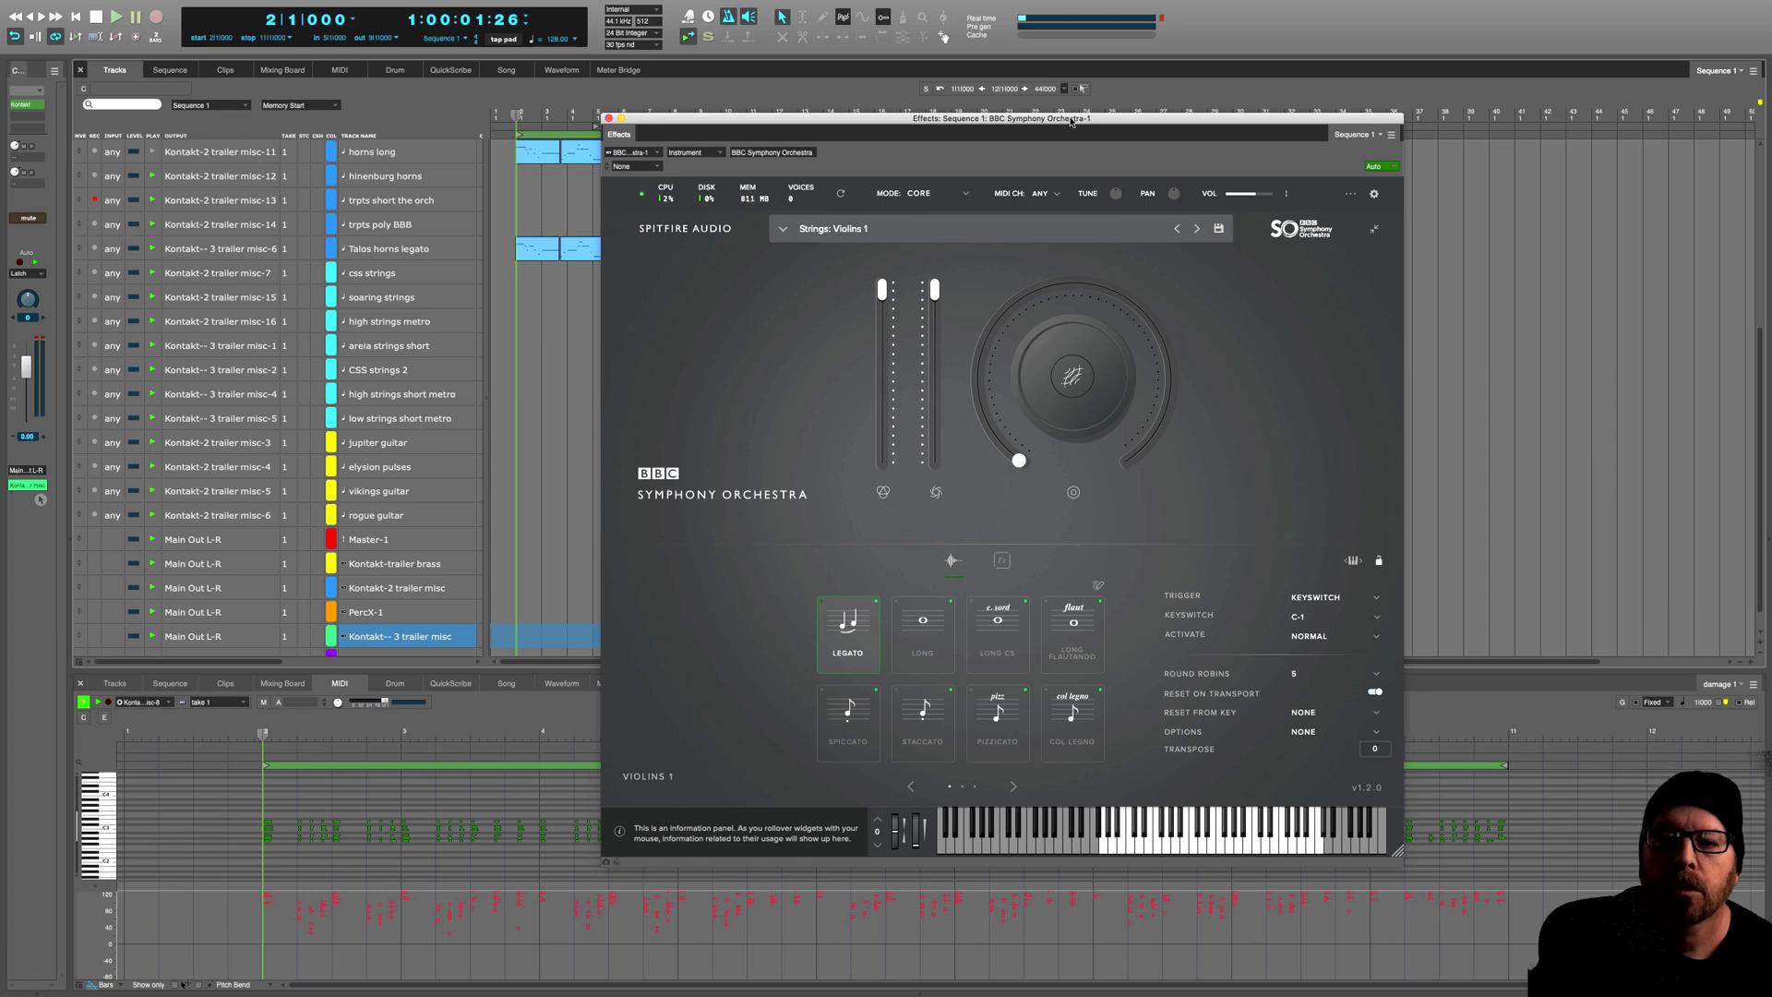
pyautogui.moveTo(1070, 121); pyautogui.dragTo(1154, 108)
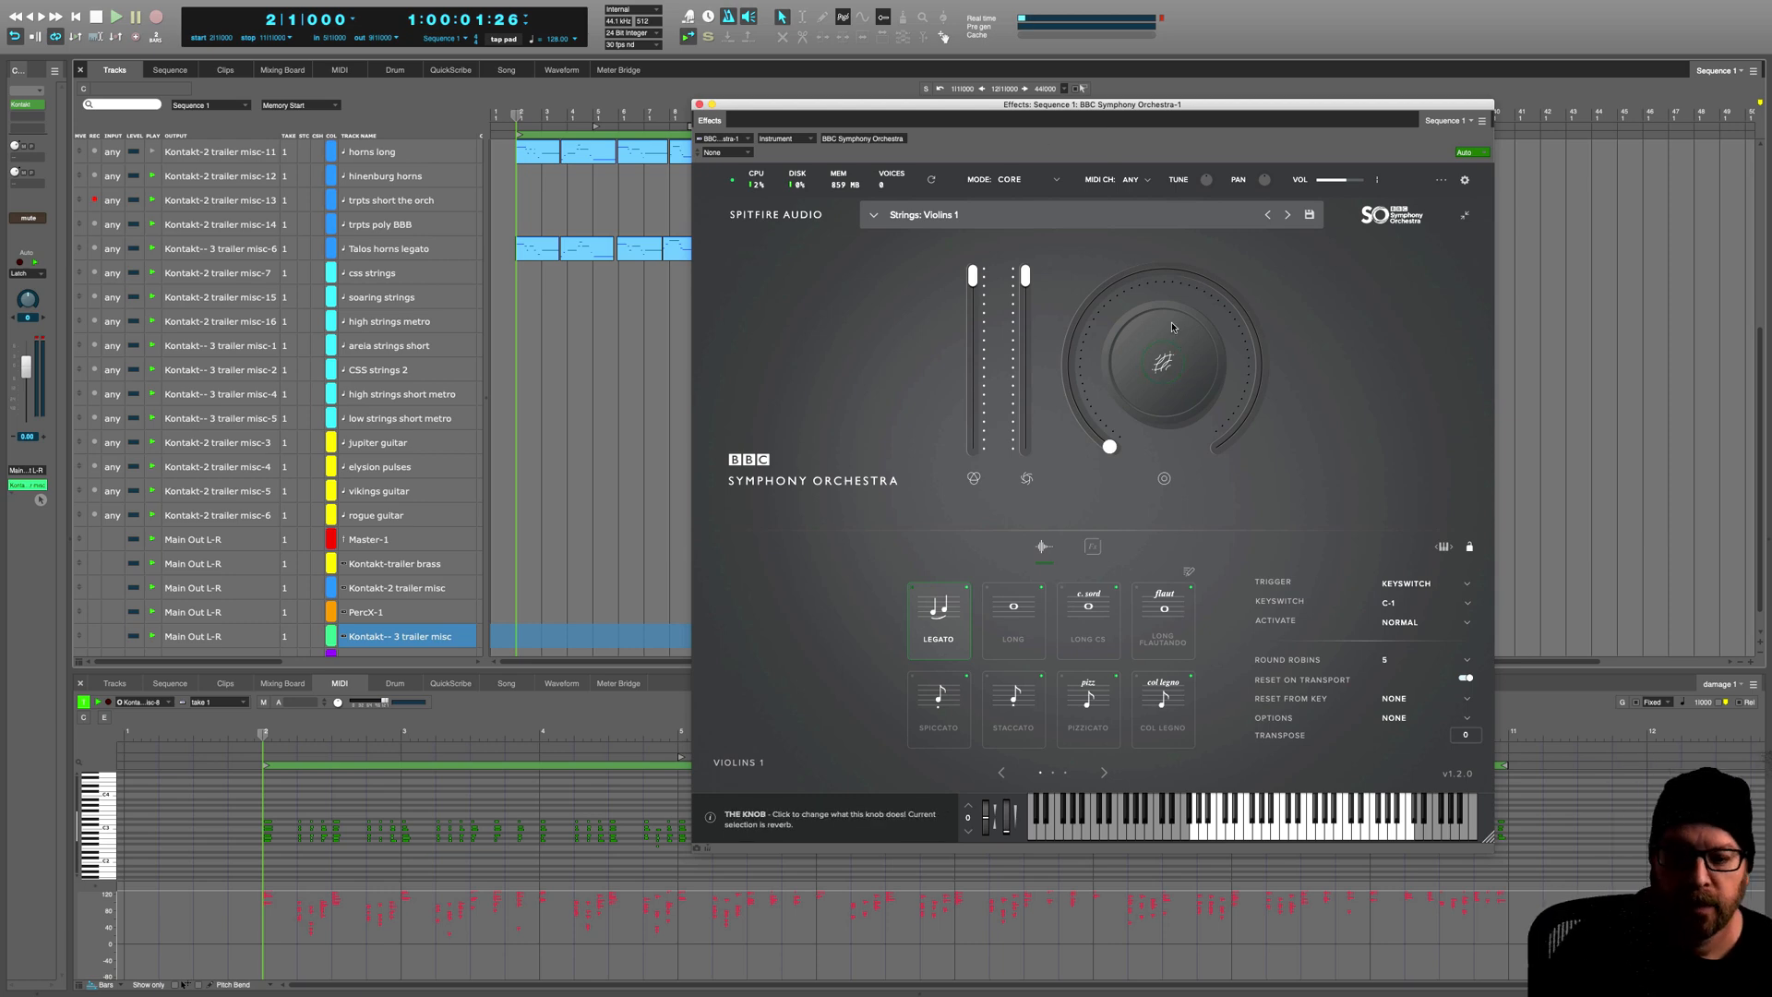
# Step: Load the Trumpets a3 brass preset in BBC Symphony Orchestra
pyautogui.click(873, 214)
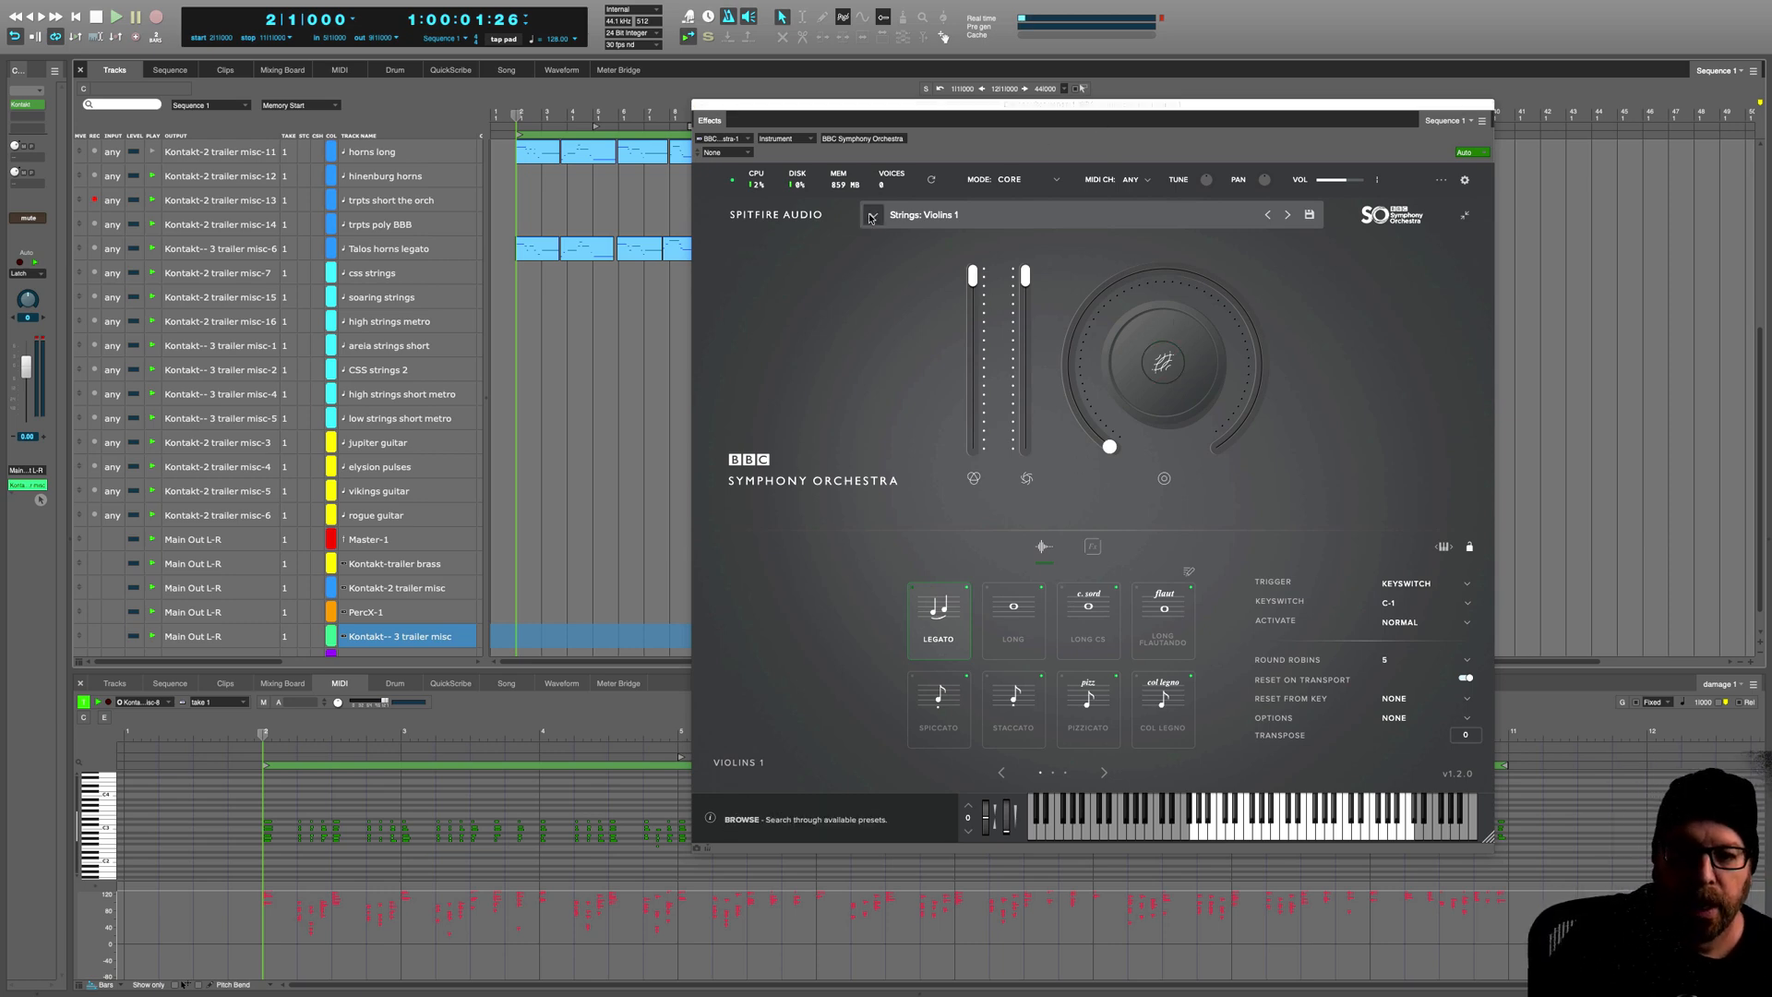
pyautogui.scroll(-3, 1322, 285)
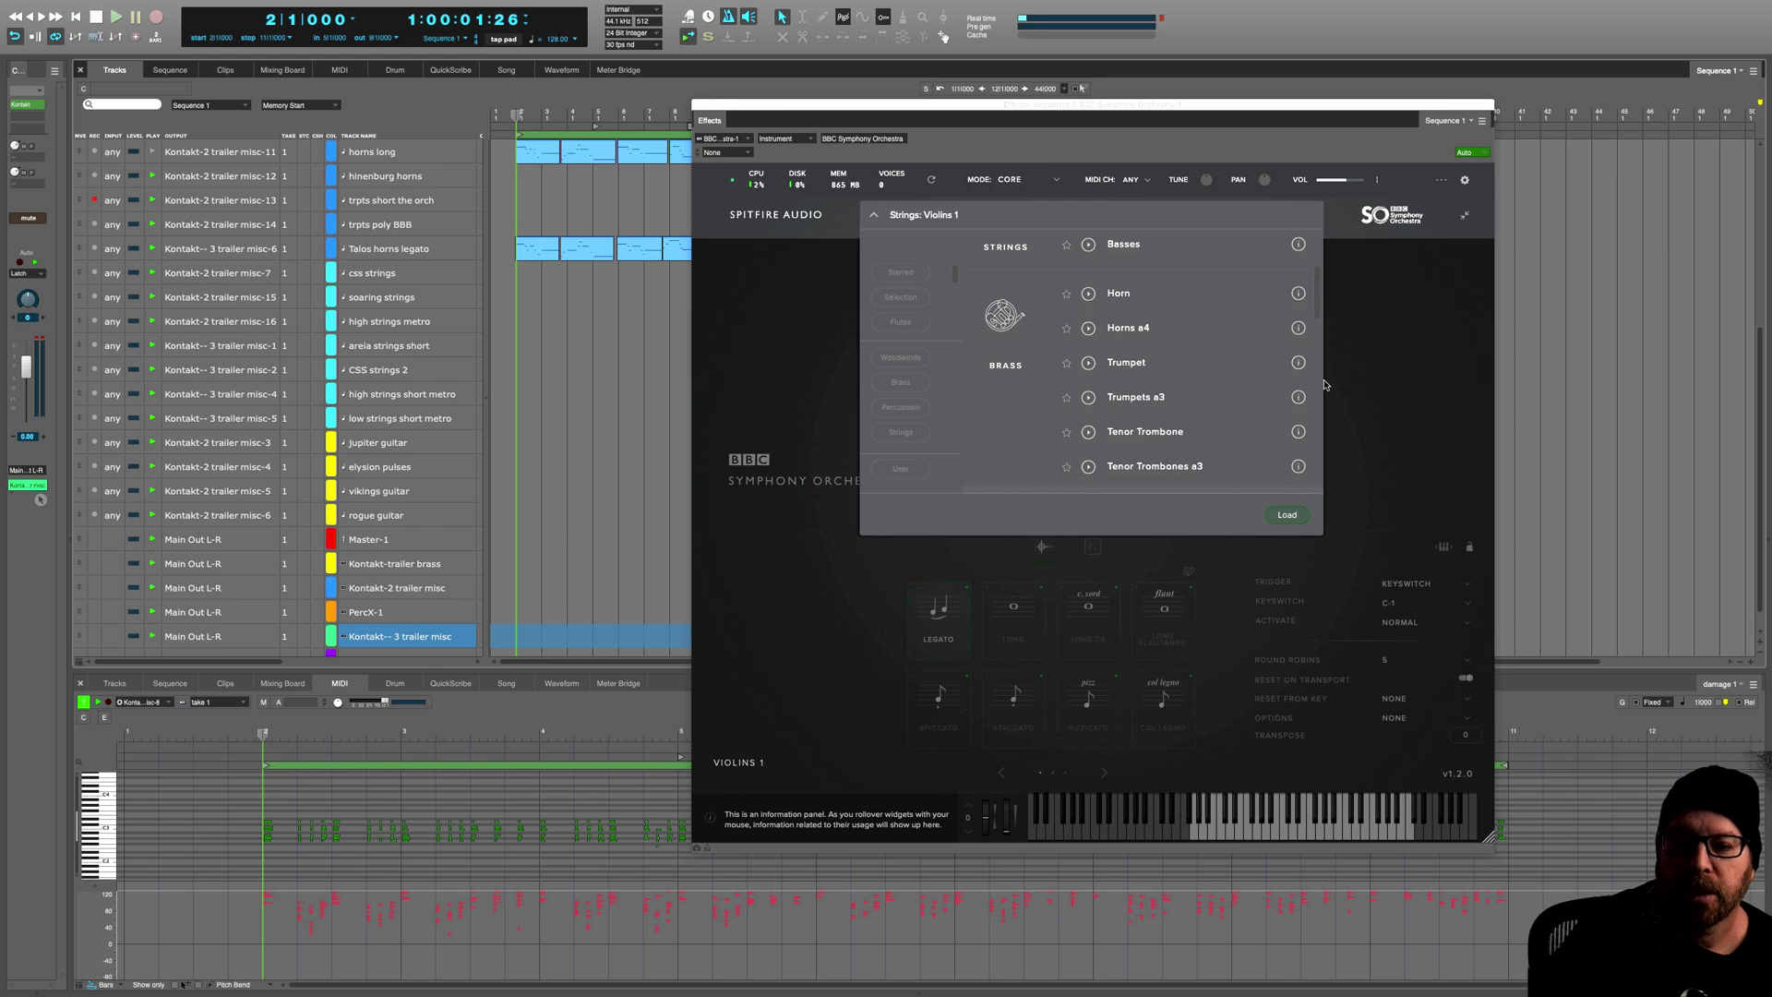
pyautogui.moveTo(1300, 398)
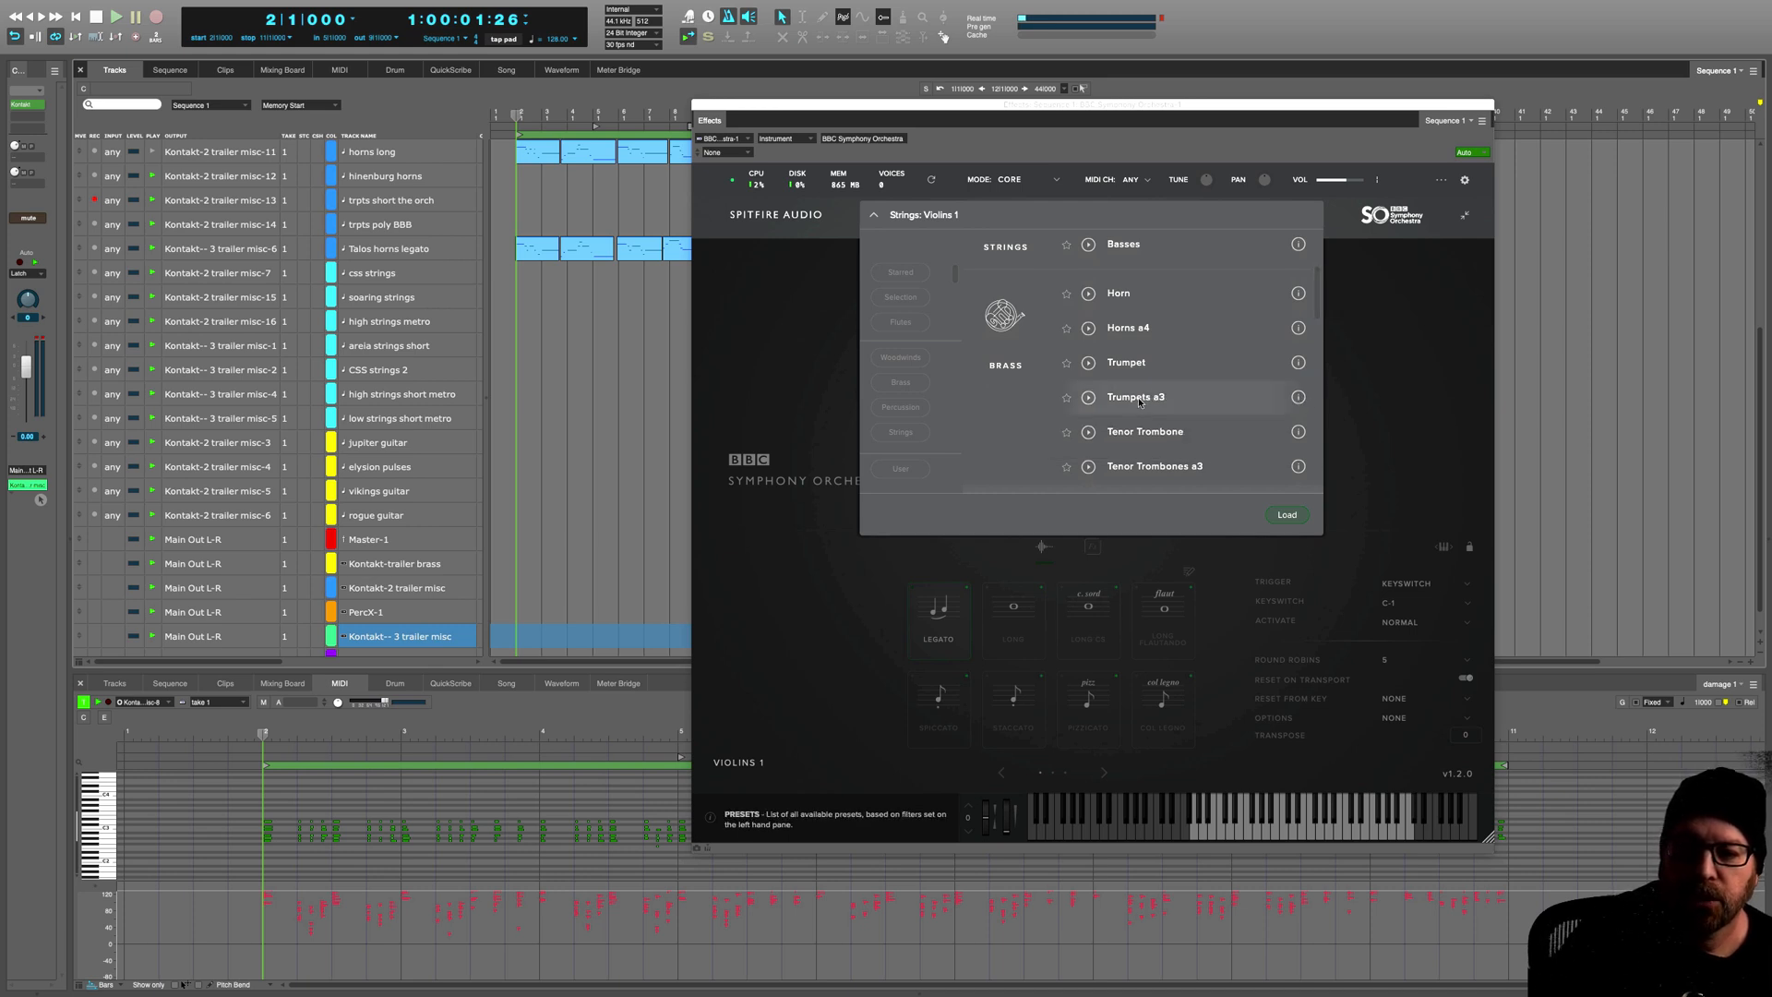
pyautogui.doubleClick(1140, 402)
# Step: Add a MIDI track below trpts poly BBB and name it Spitfire trpts
pyautogui.click(604, 418)
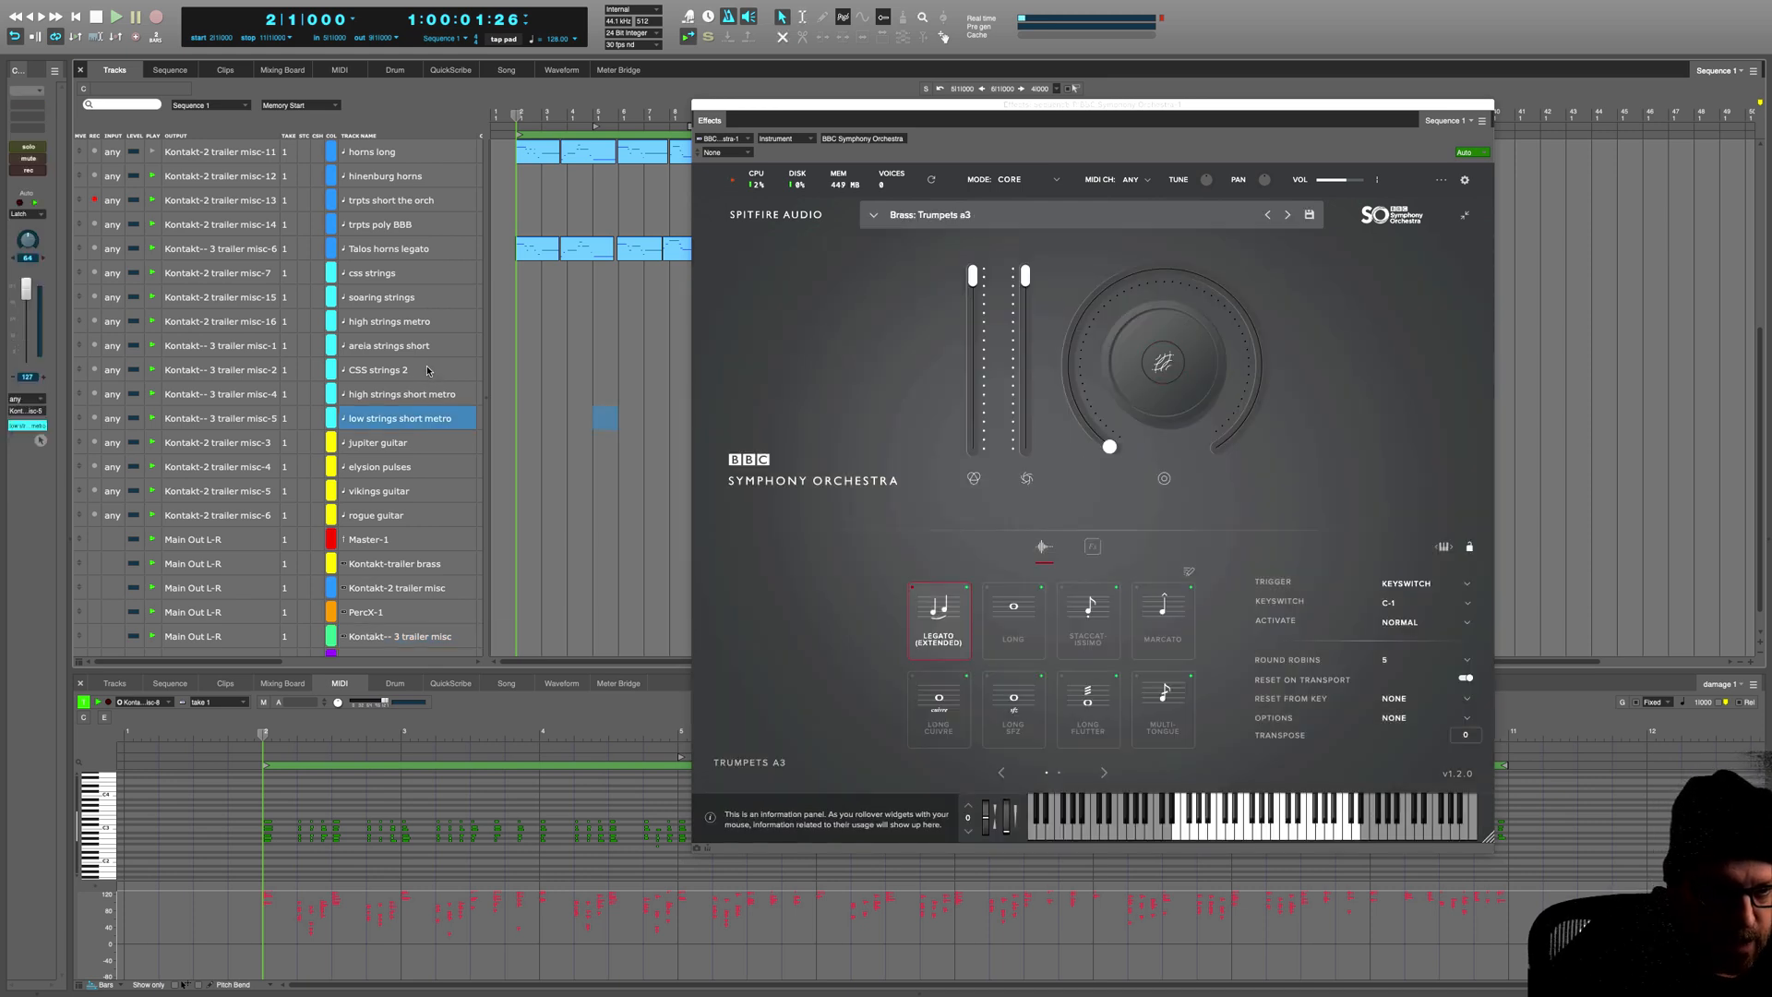
pyautogui.scroll(2, 427, 370)
pyautogui.click(416, 272)
pyautogui.press('super+shift+m')
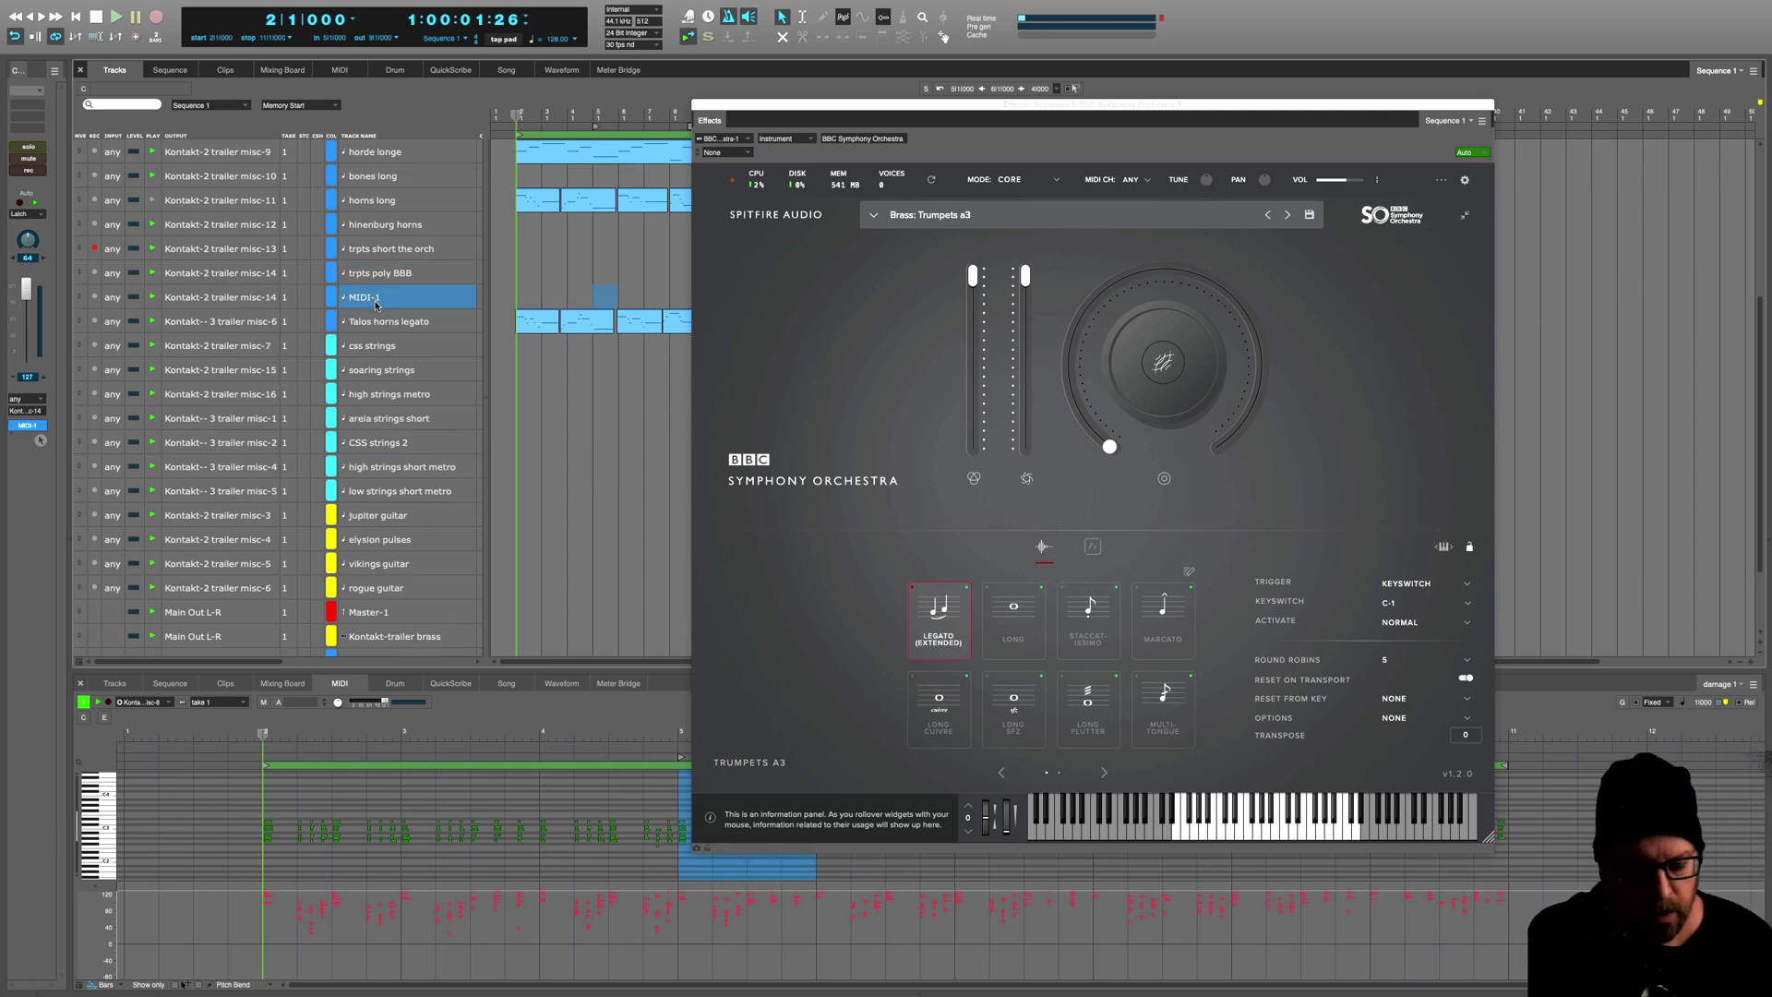
pyautogui.click(377, 304)
pyautogui.doubleClick(365, 296)
pyautogui.write('s')
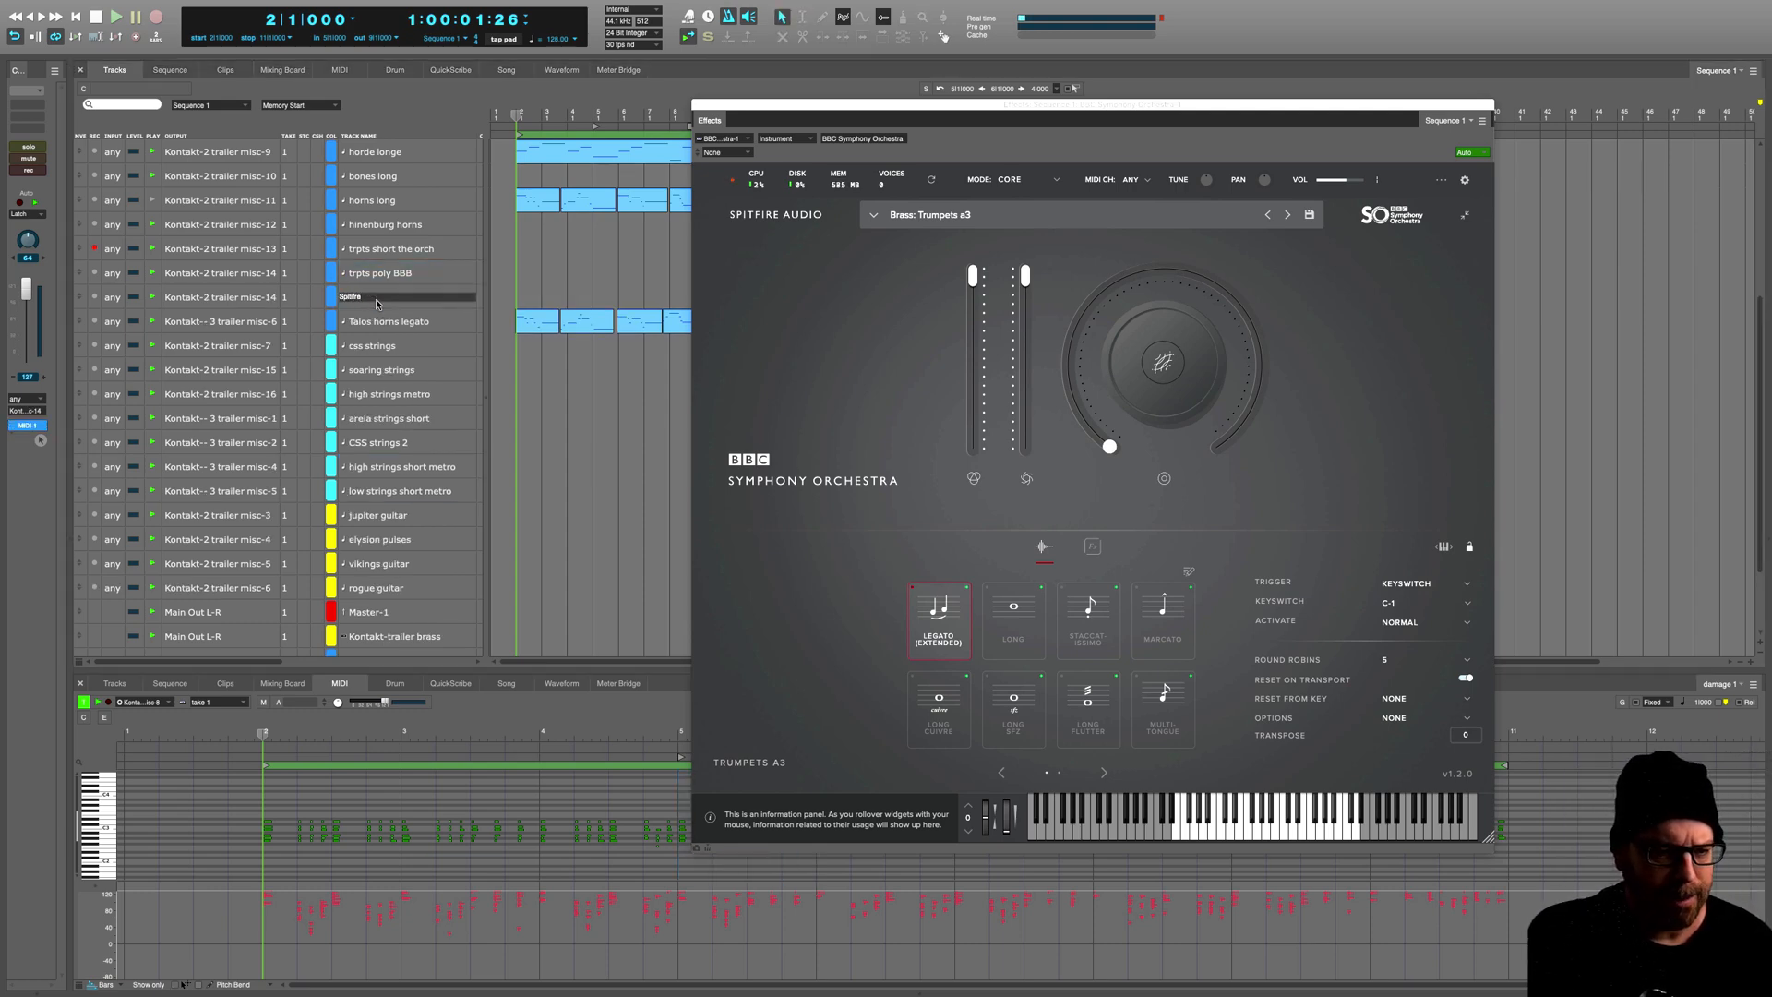
pyautogui.press('Return')
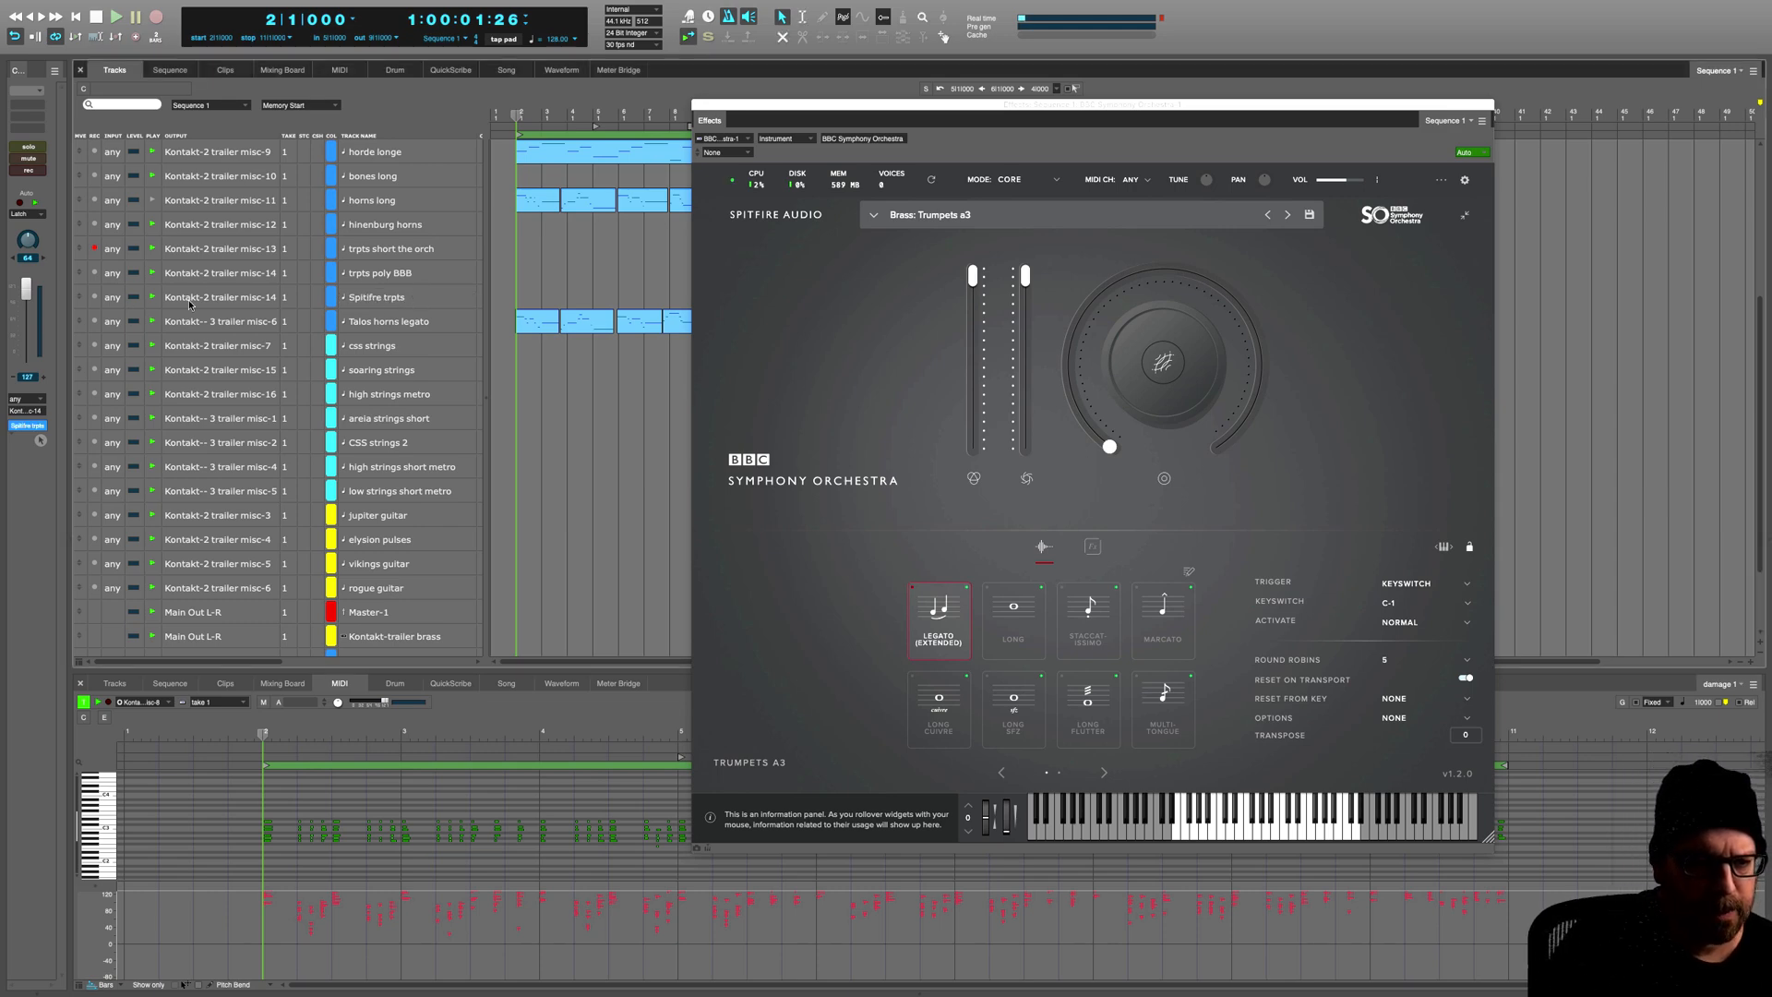
# Step: Set up the Spitfire trpts track with the BBC Symphony Orchestra output, recording armed, the Long articulation and volume 74
pyautogui.click(95, 297)
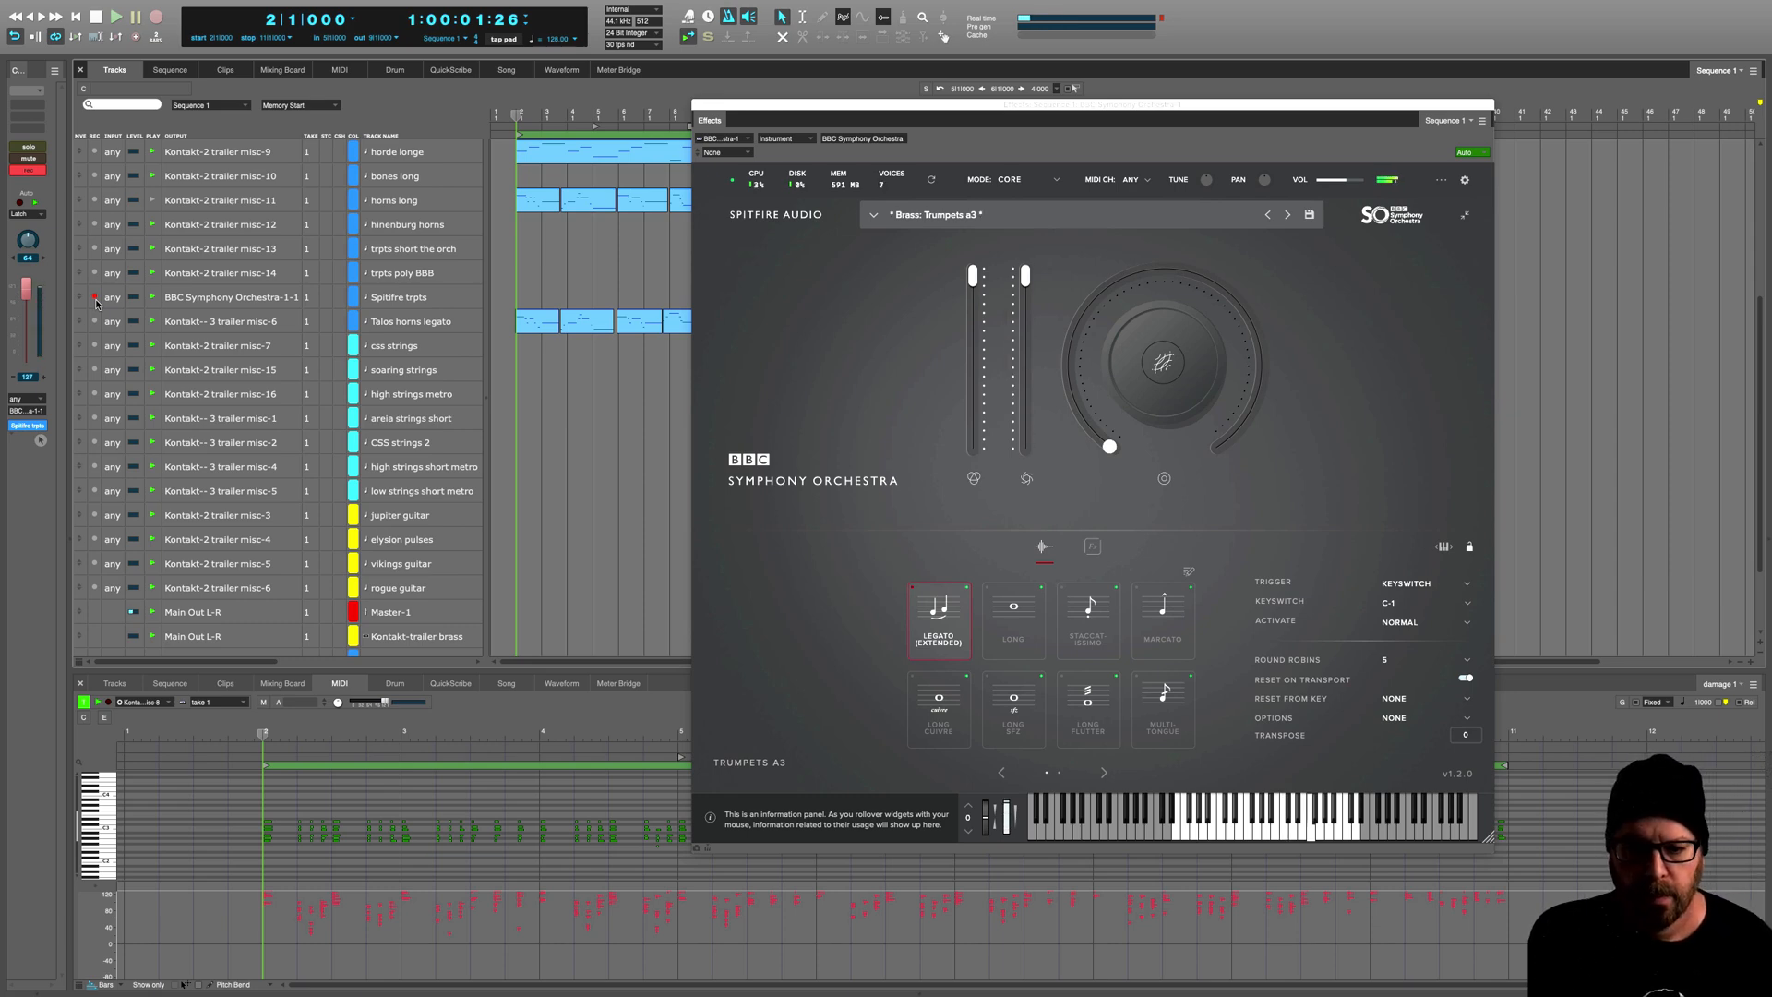
pyautogui.click(1018, 612)
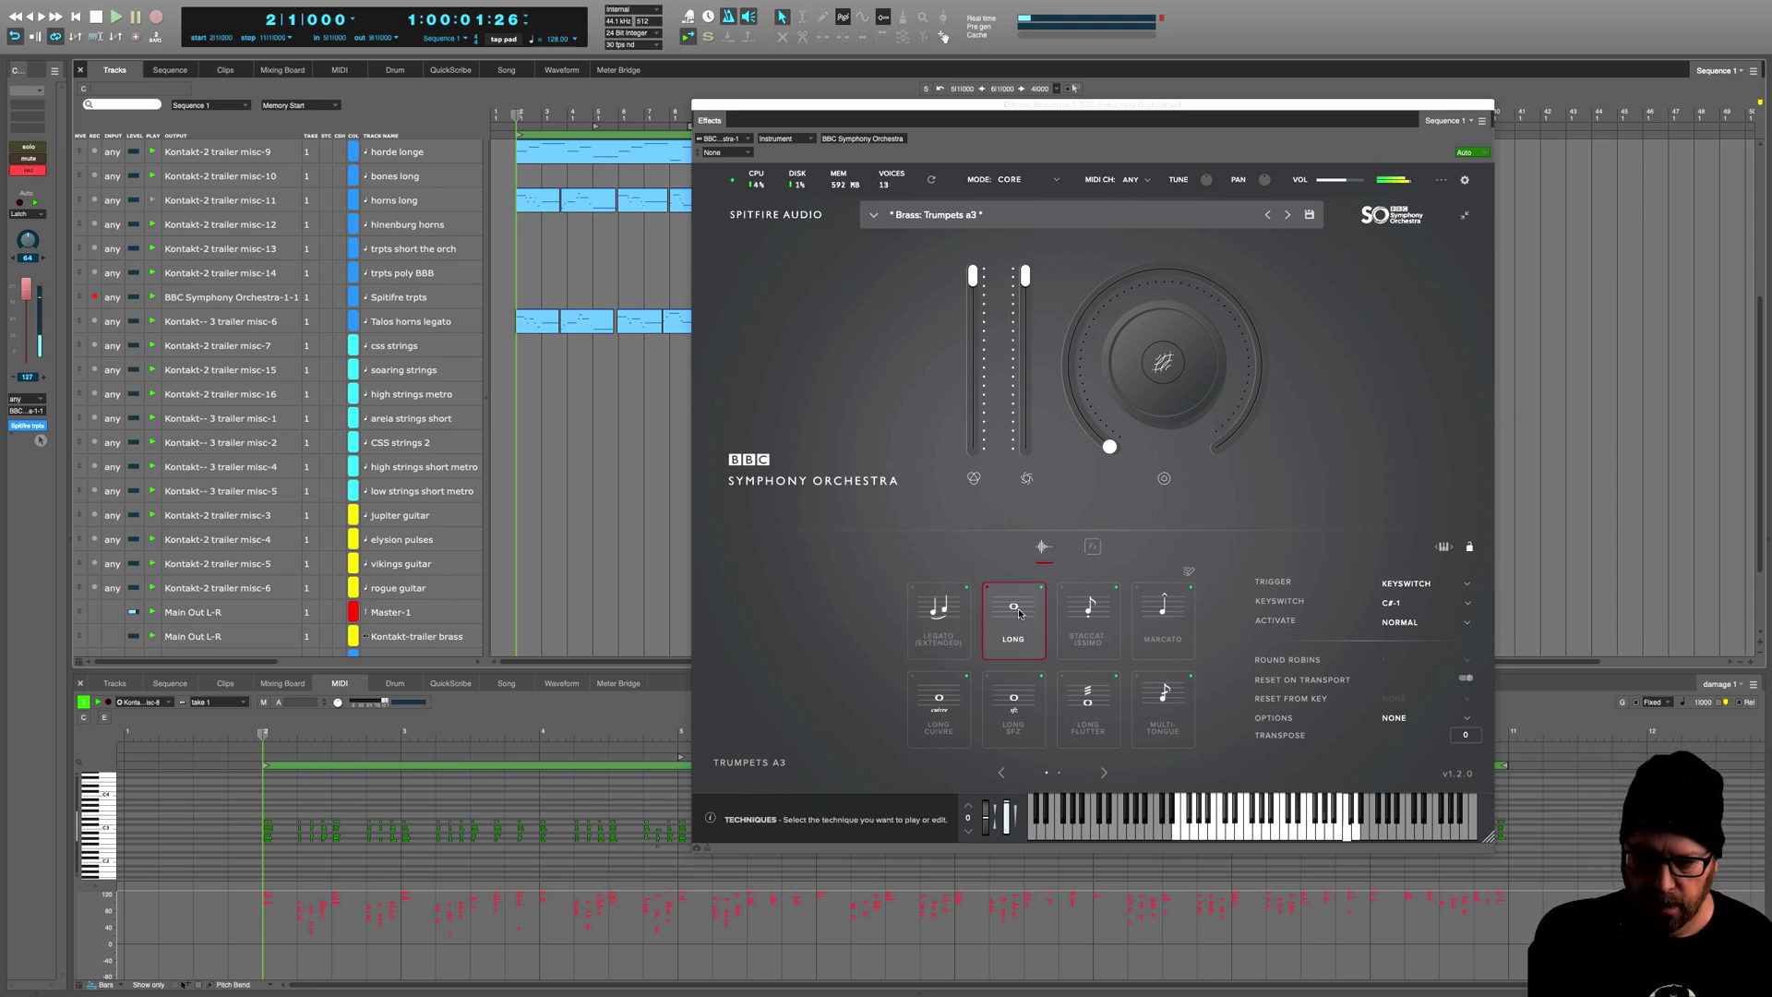
pyautogui.click(416, 299)
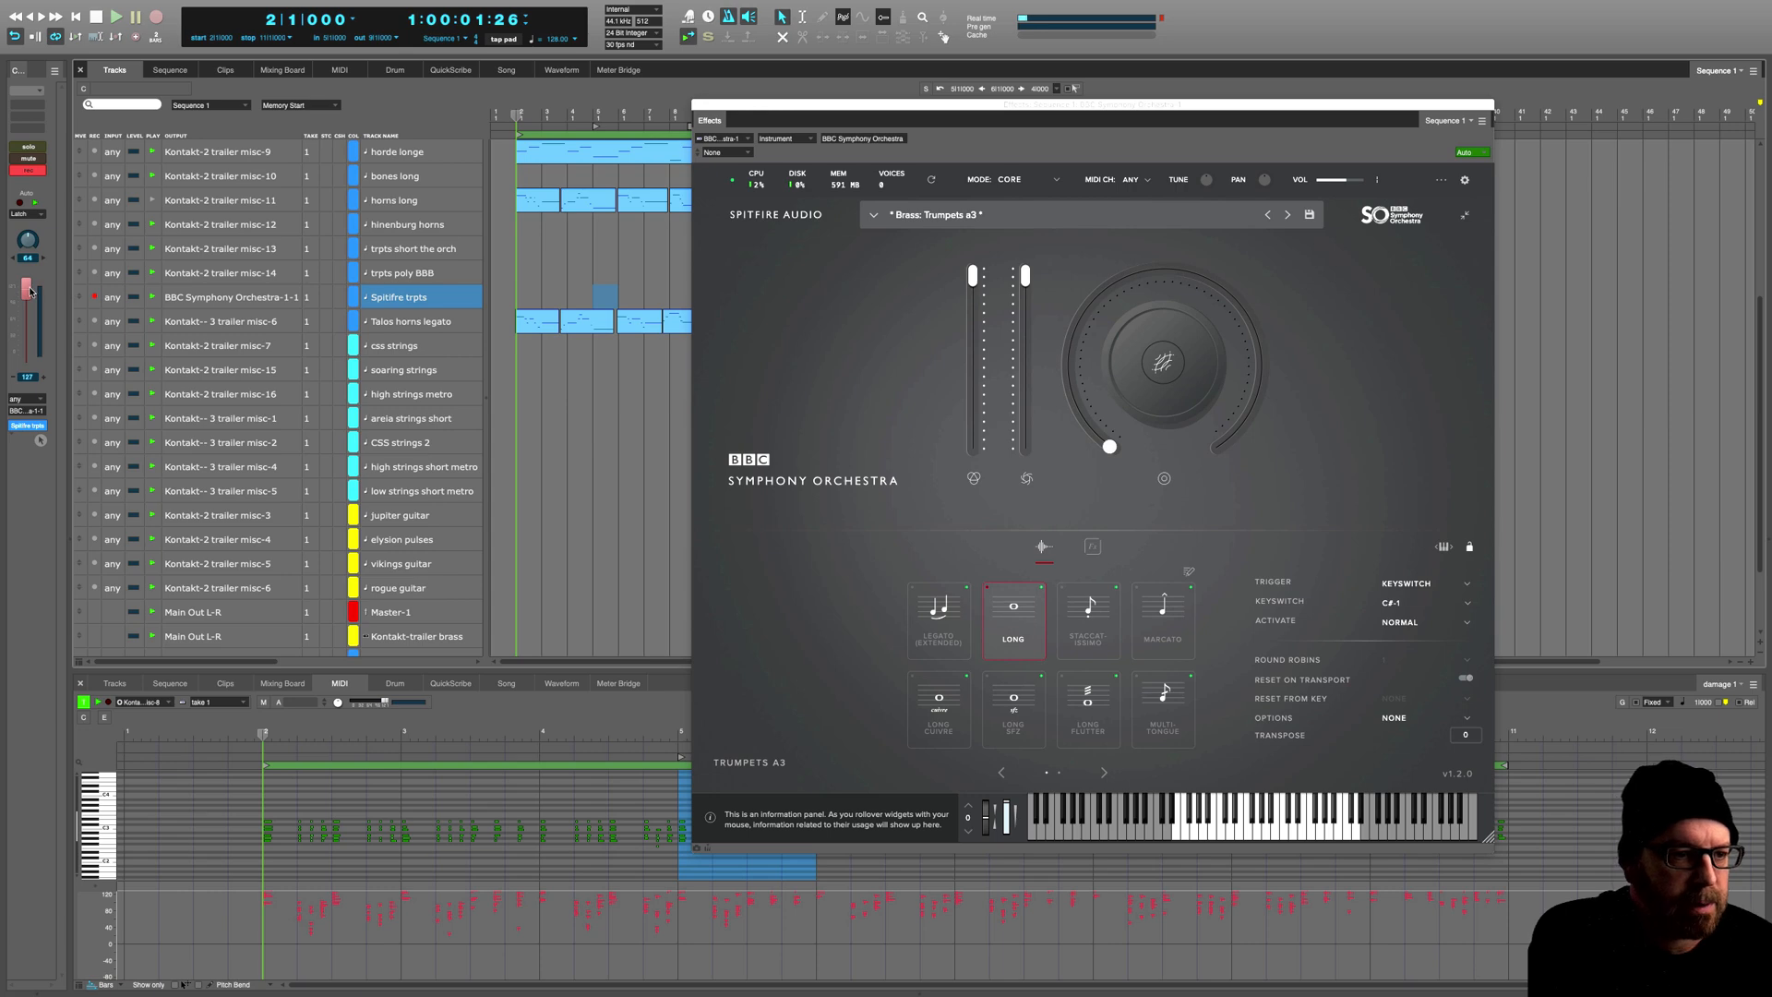
pyautogui.moveTo(29, 292); pyautogui.dragTo(30, 330)
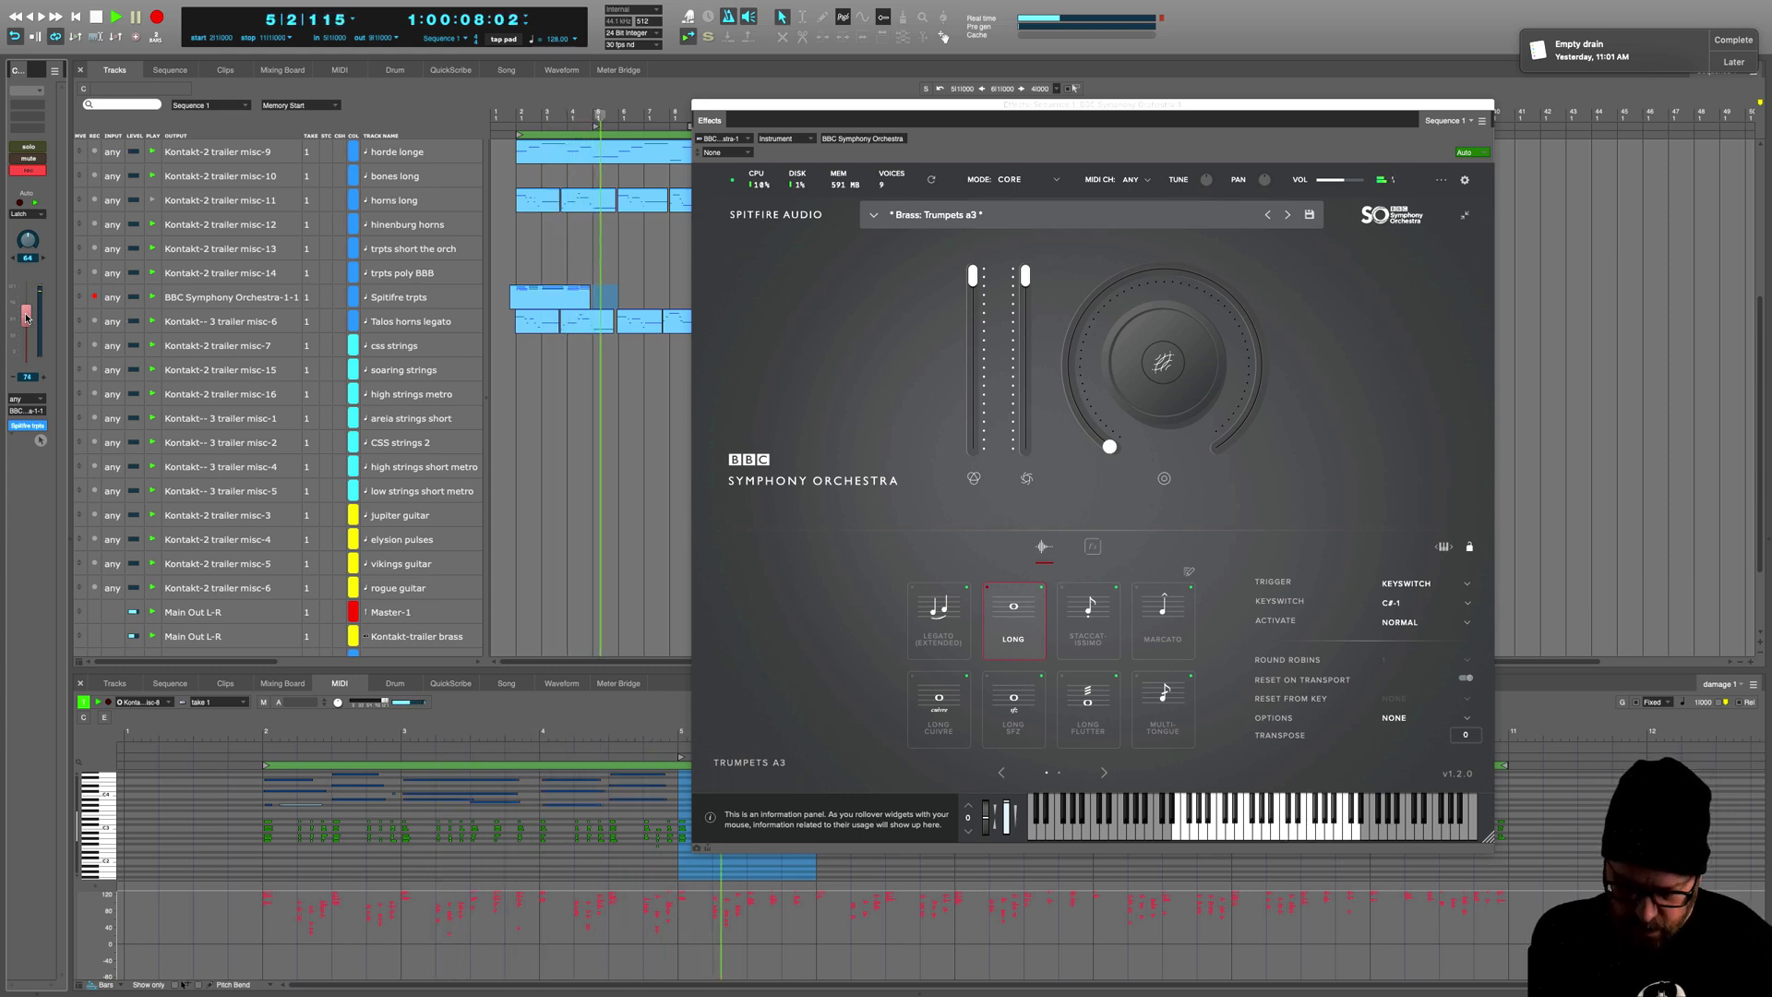
# Step: Record the trumpet chords on the Spitfire trpts track from bar 2 through bar 10
pyautogui.press('space')
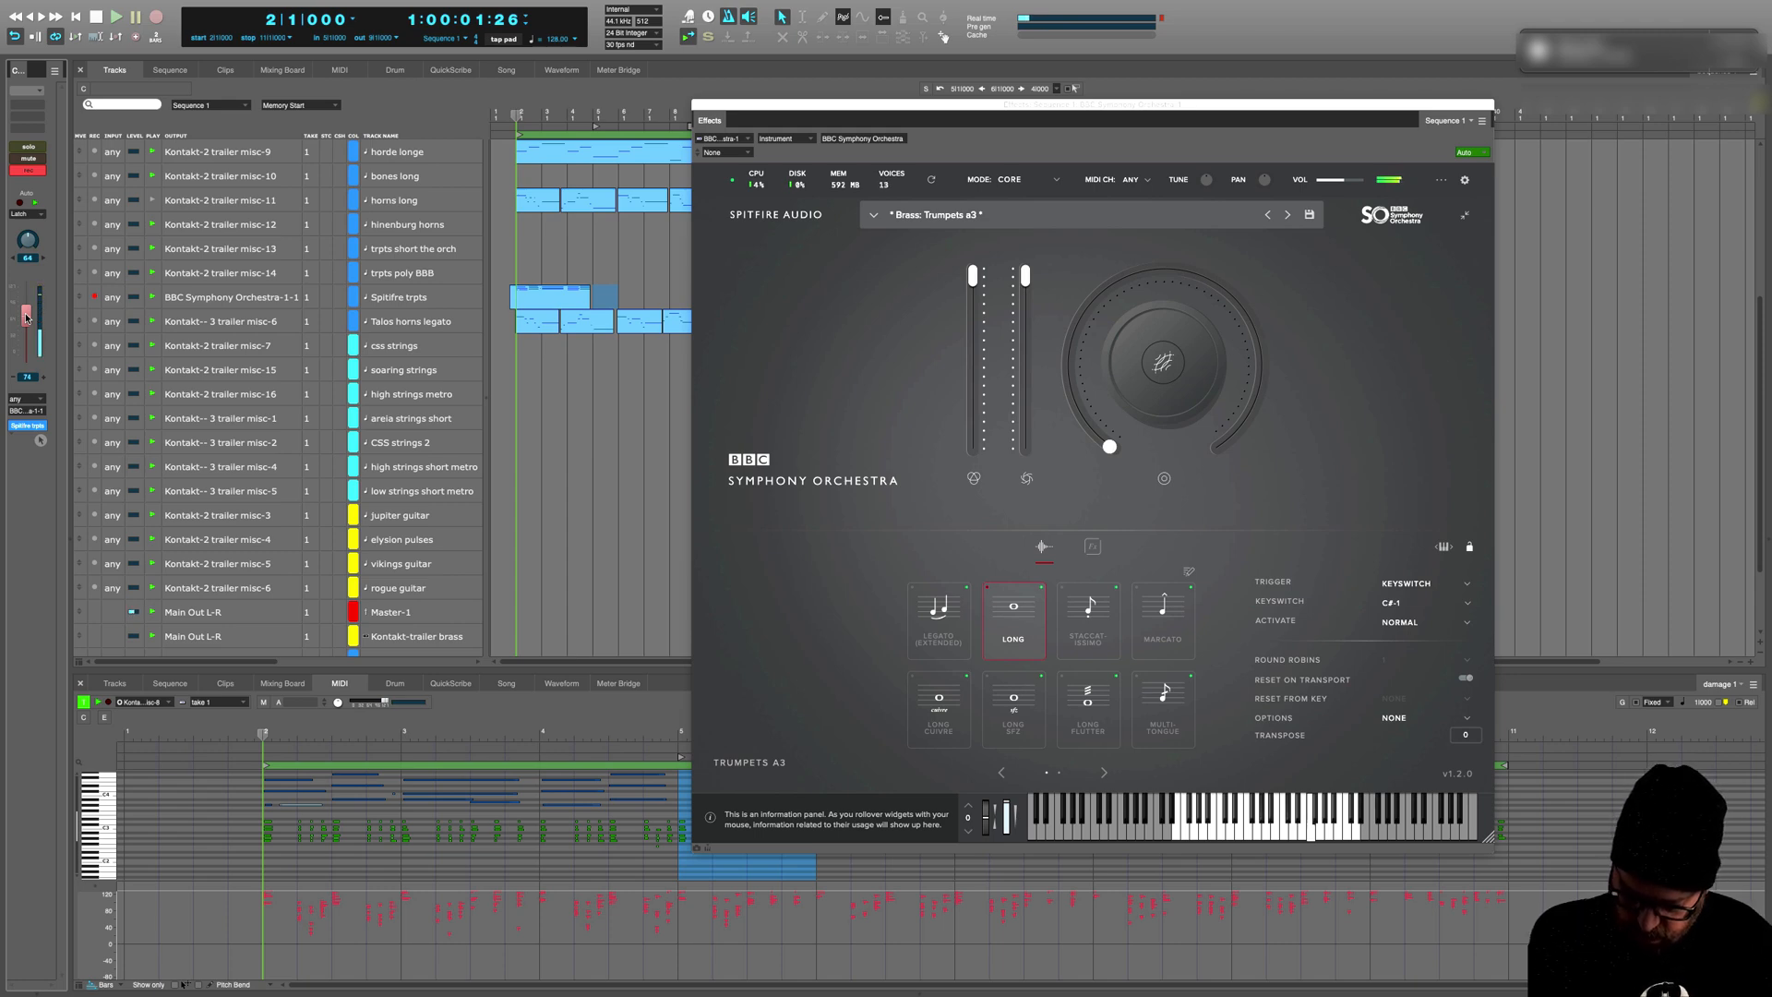
pyautogui.hotkey('shift', 'space')
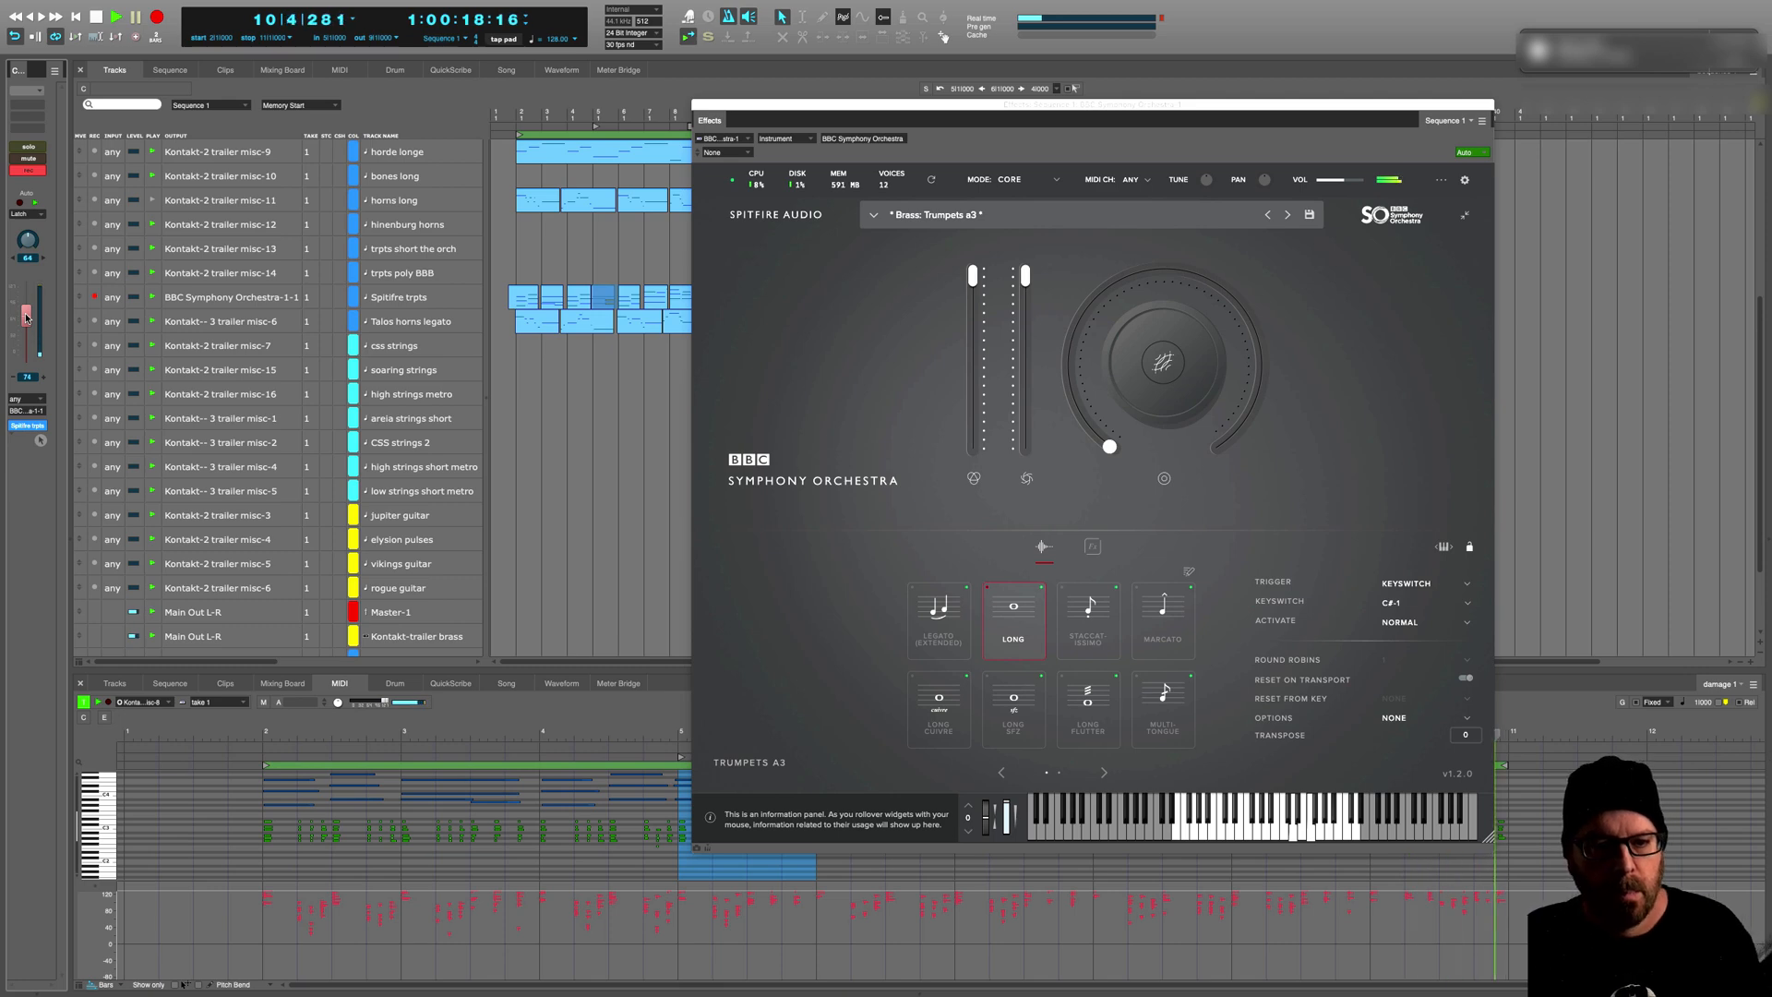
pyautogui.press('space')
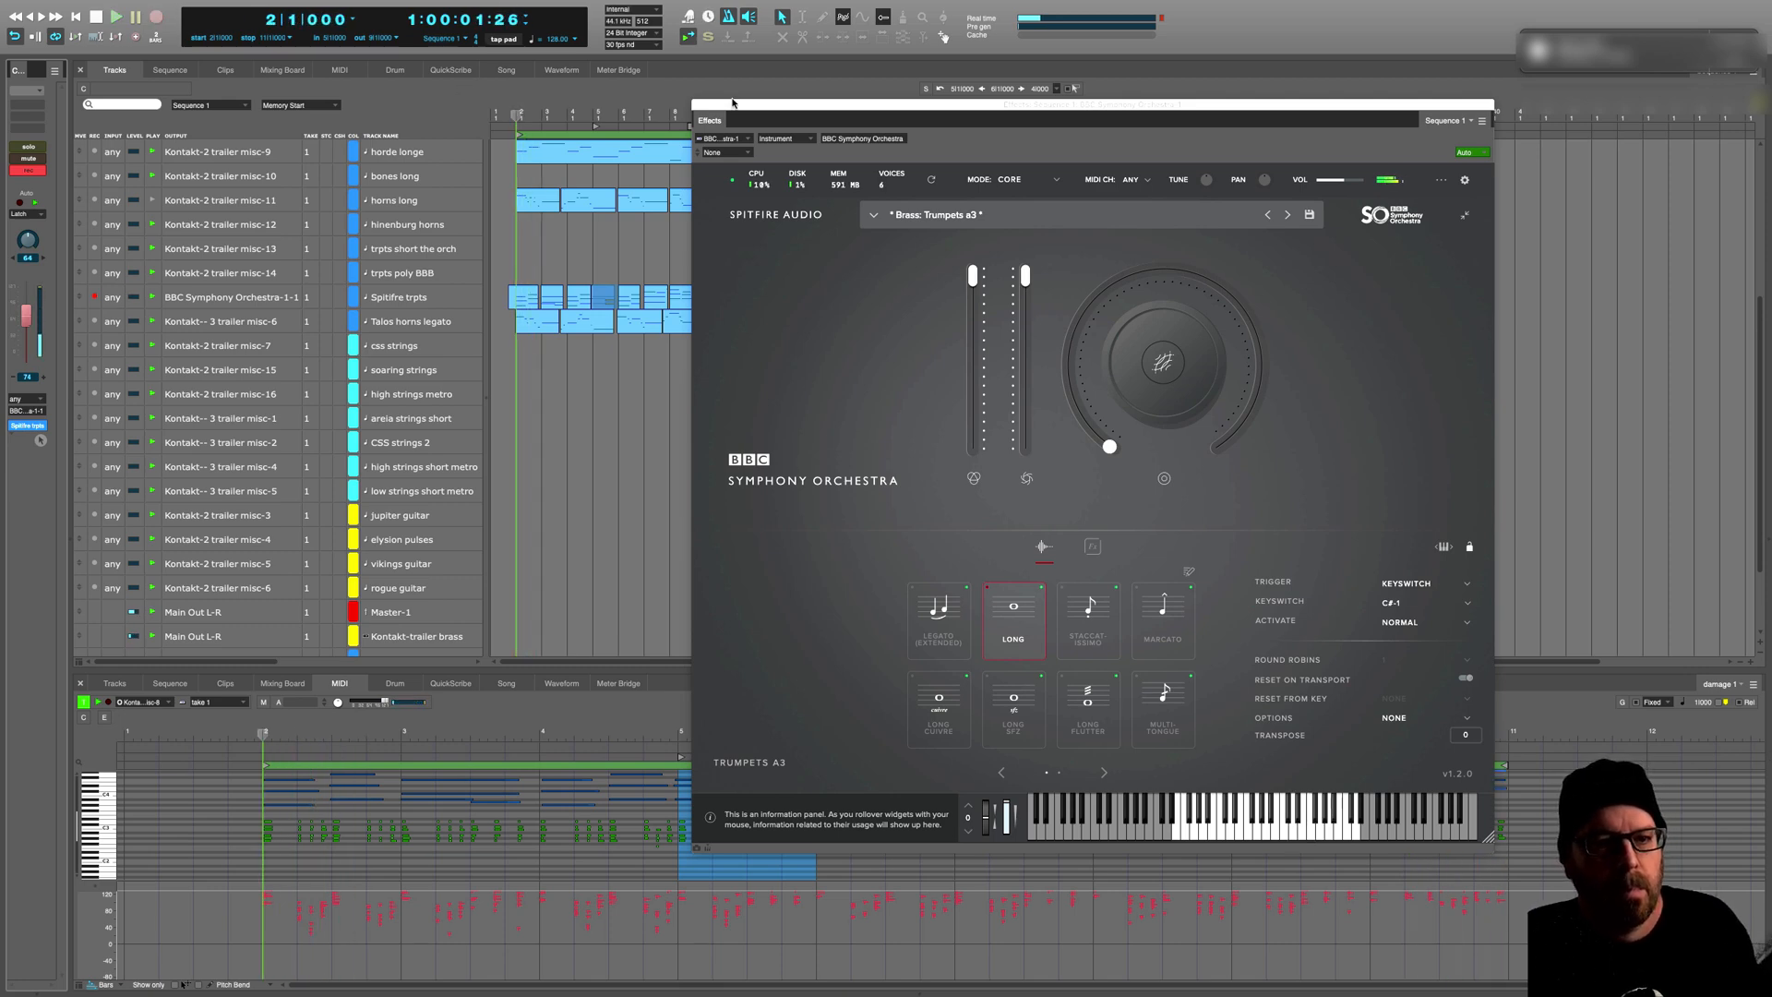
# Step: Quantize the Spitfire trpts recording from bar 2 onward to a longer note-value grid and close the BBC Symphony Orchestra window
pyautogui.moveTo(1089, 105); pyautogui.dragTo(1314, 388)
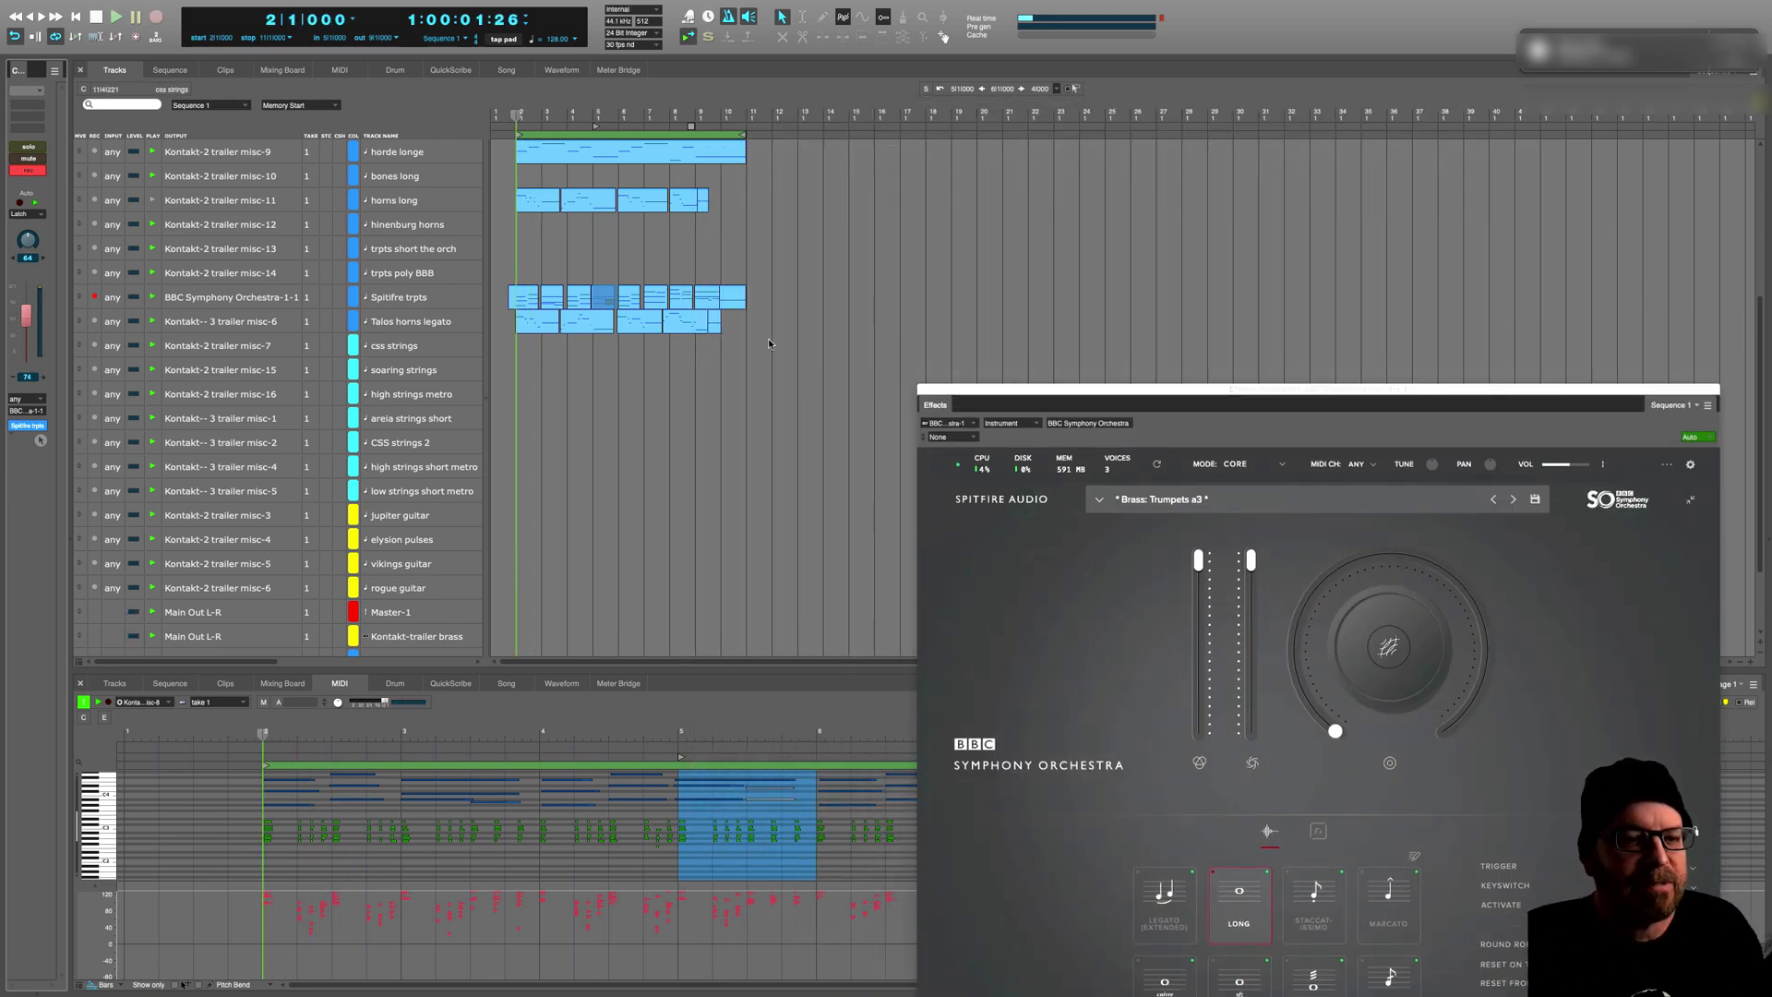
pyautogui.click(394, 345)
pyautogui.moveTo(771, 296); pyautogui.dragTo(536, 300)
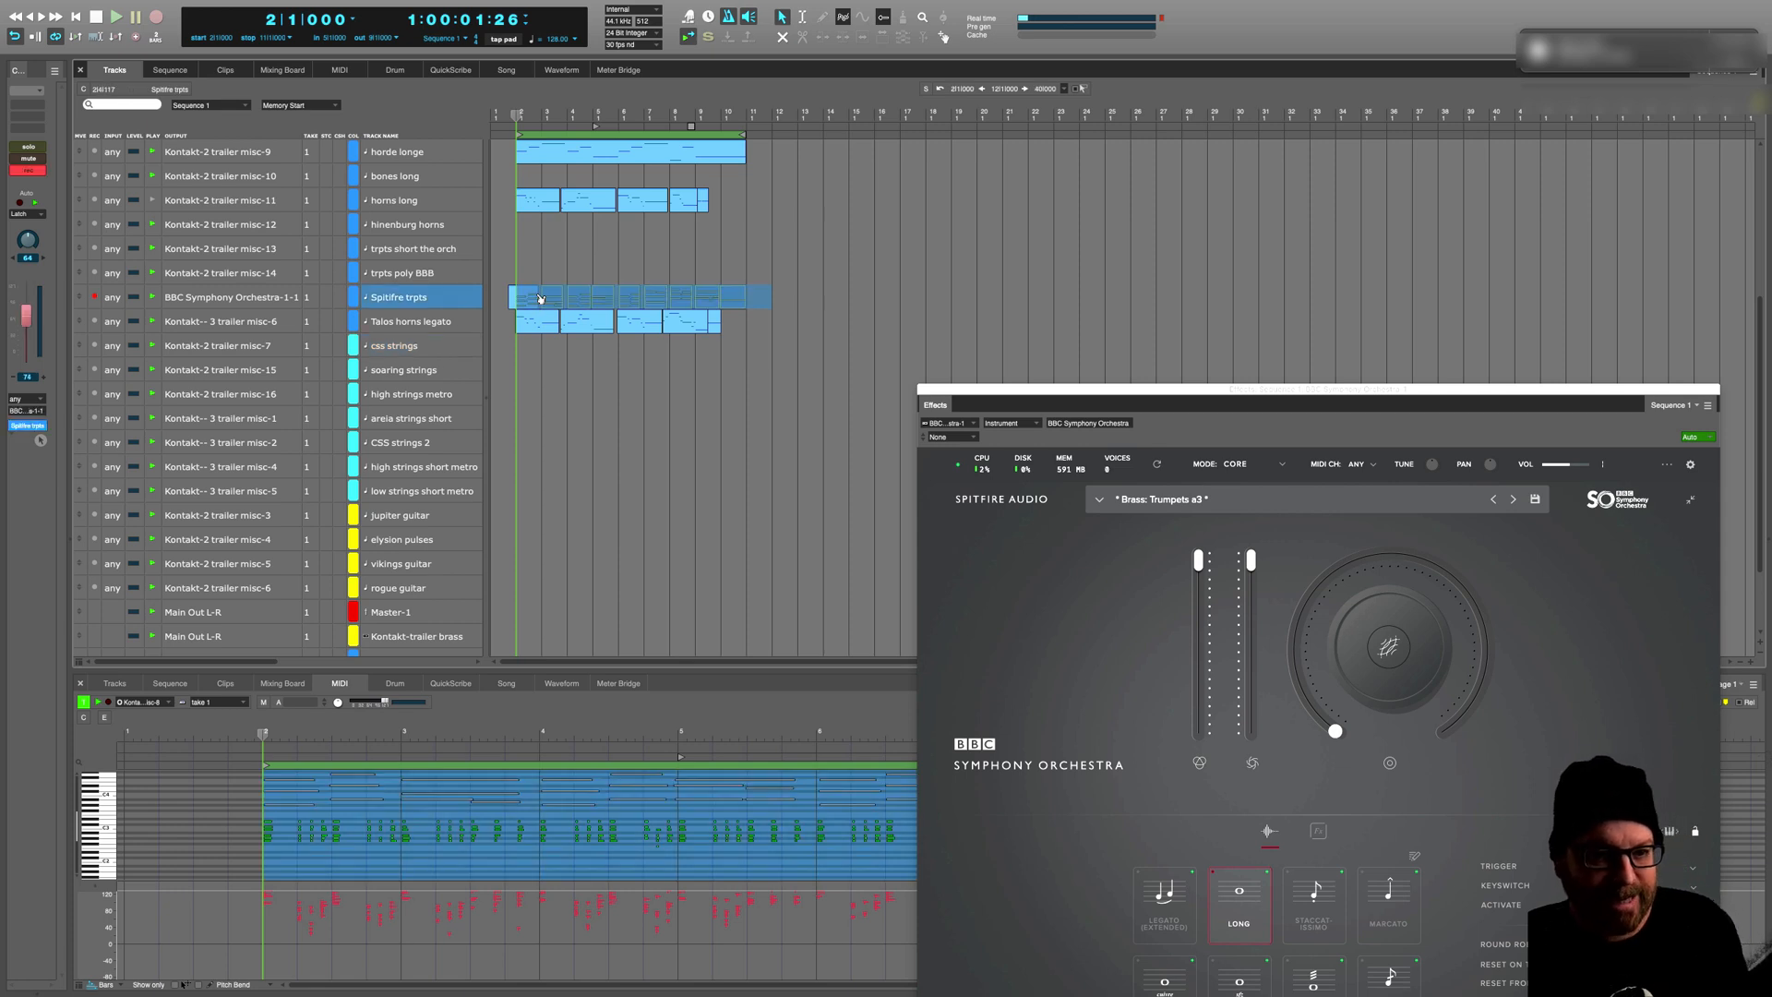
pyautogui.press('super+0')
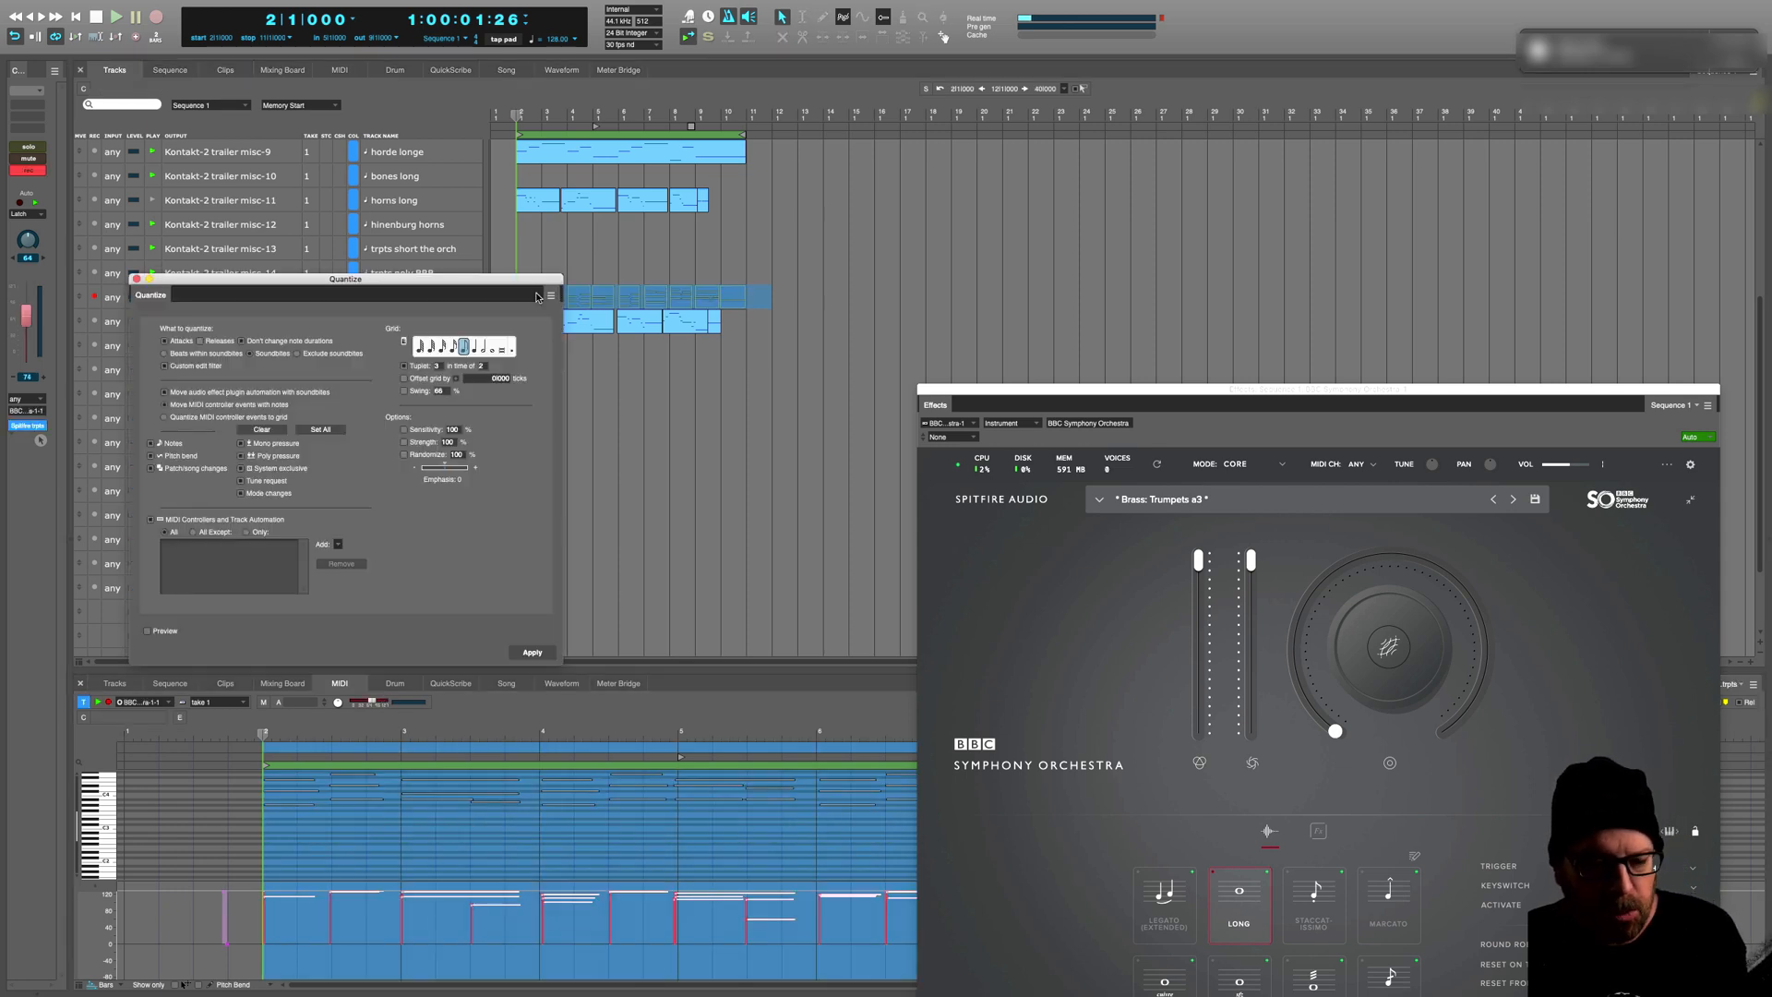
pyautogui.click(473, 349)
pyautogui.click(532, 651)
pyautogui.moveTo(962, 403); pyautogui.dragTo(980, 95)
pyautogui.click(941, 77)
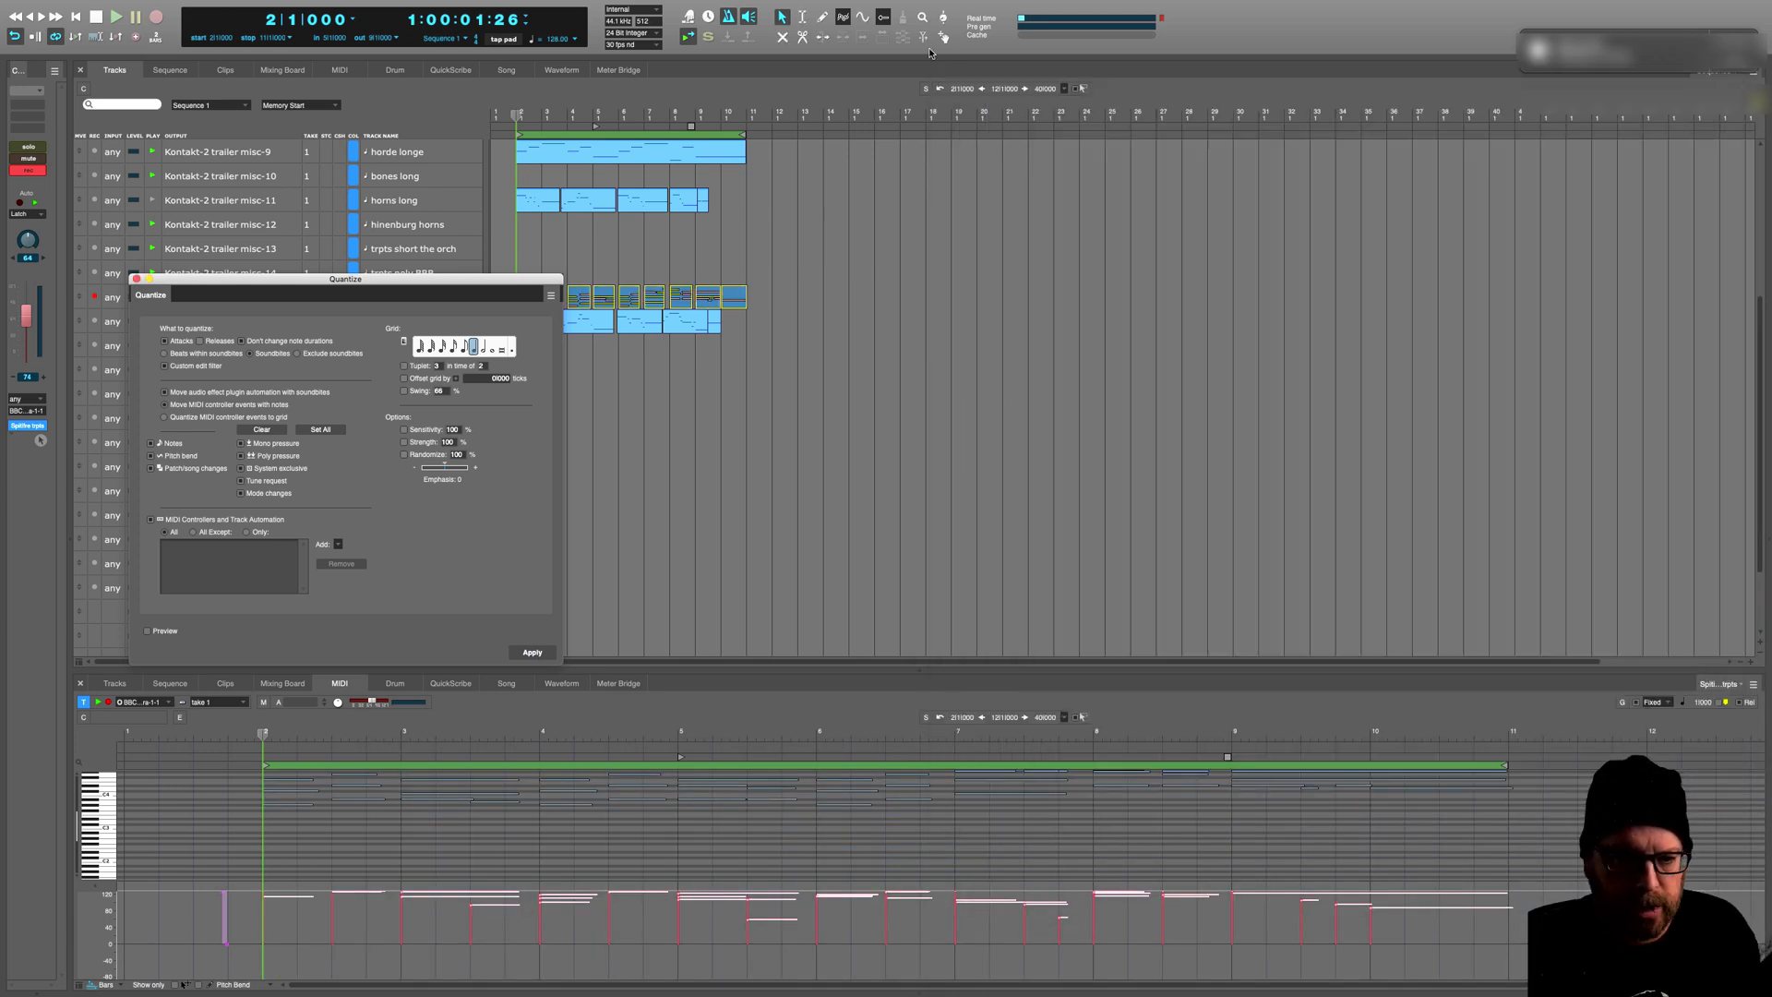
# Step: Play back the quantized Spitfire trpts part with the full arrangement and examine its notes in the MIDI editor
pyautogui.press('space')
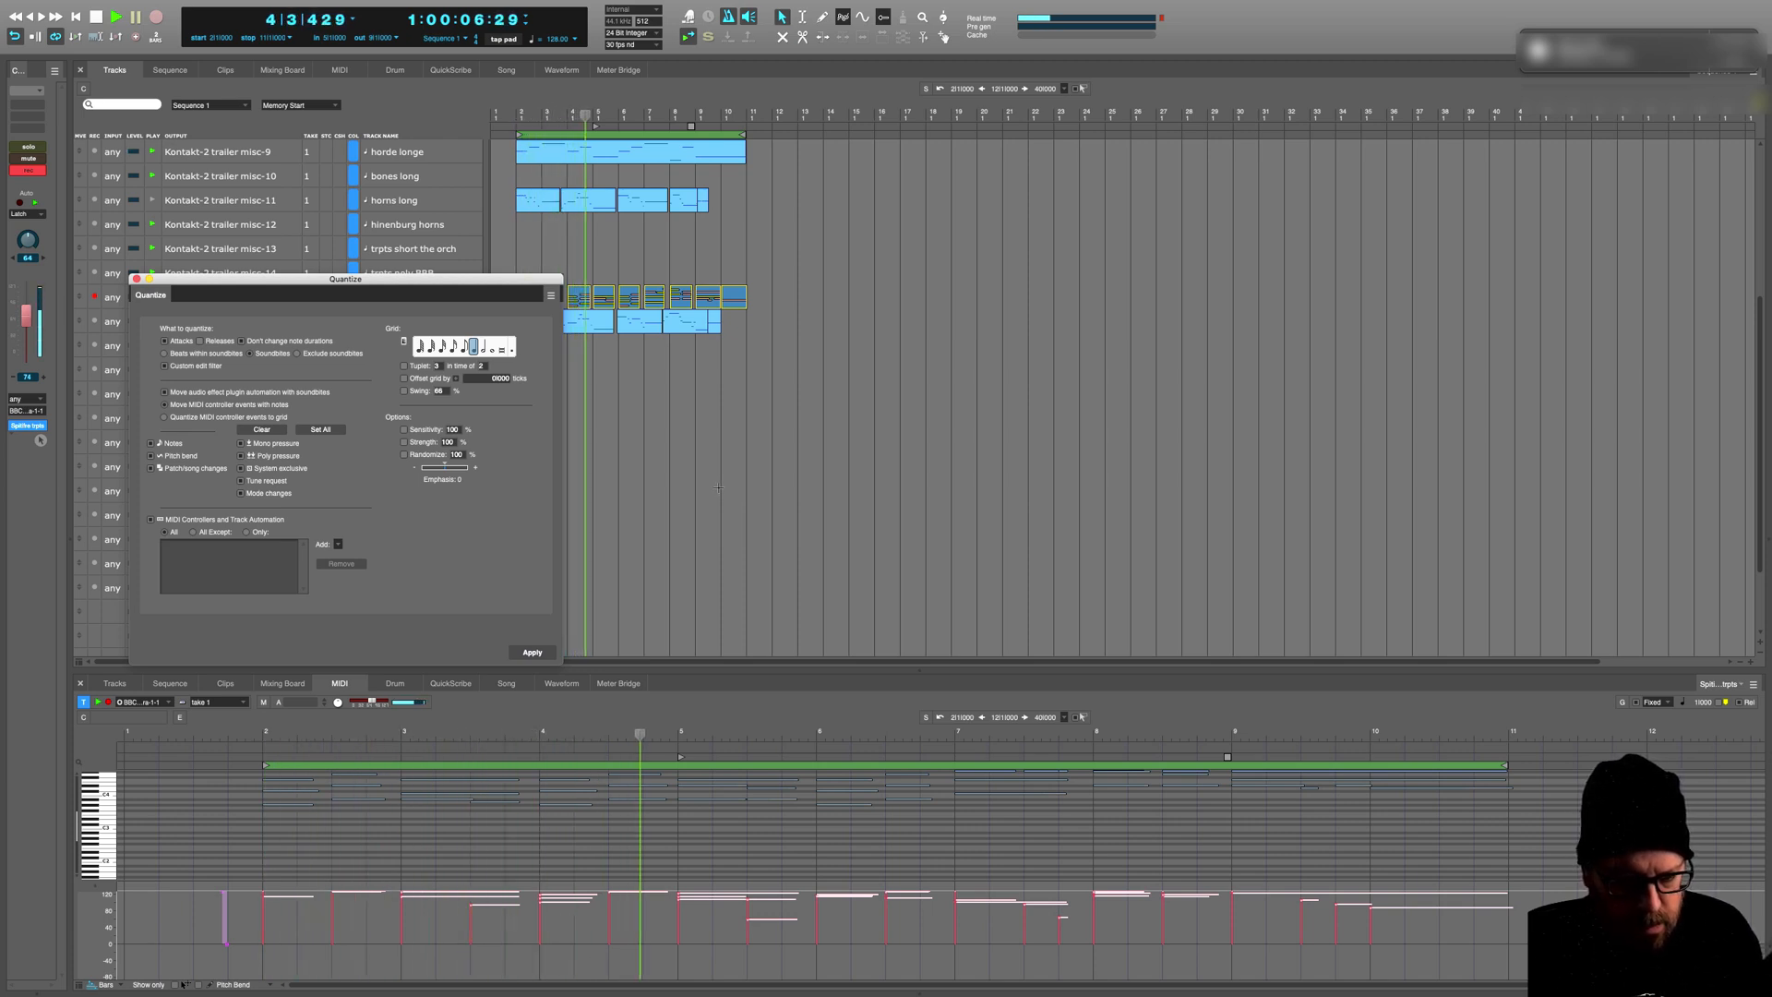
pyautogui.scroll(2, 1021, 849)
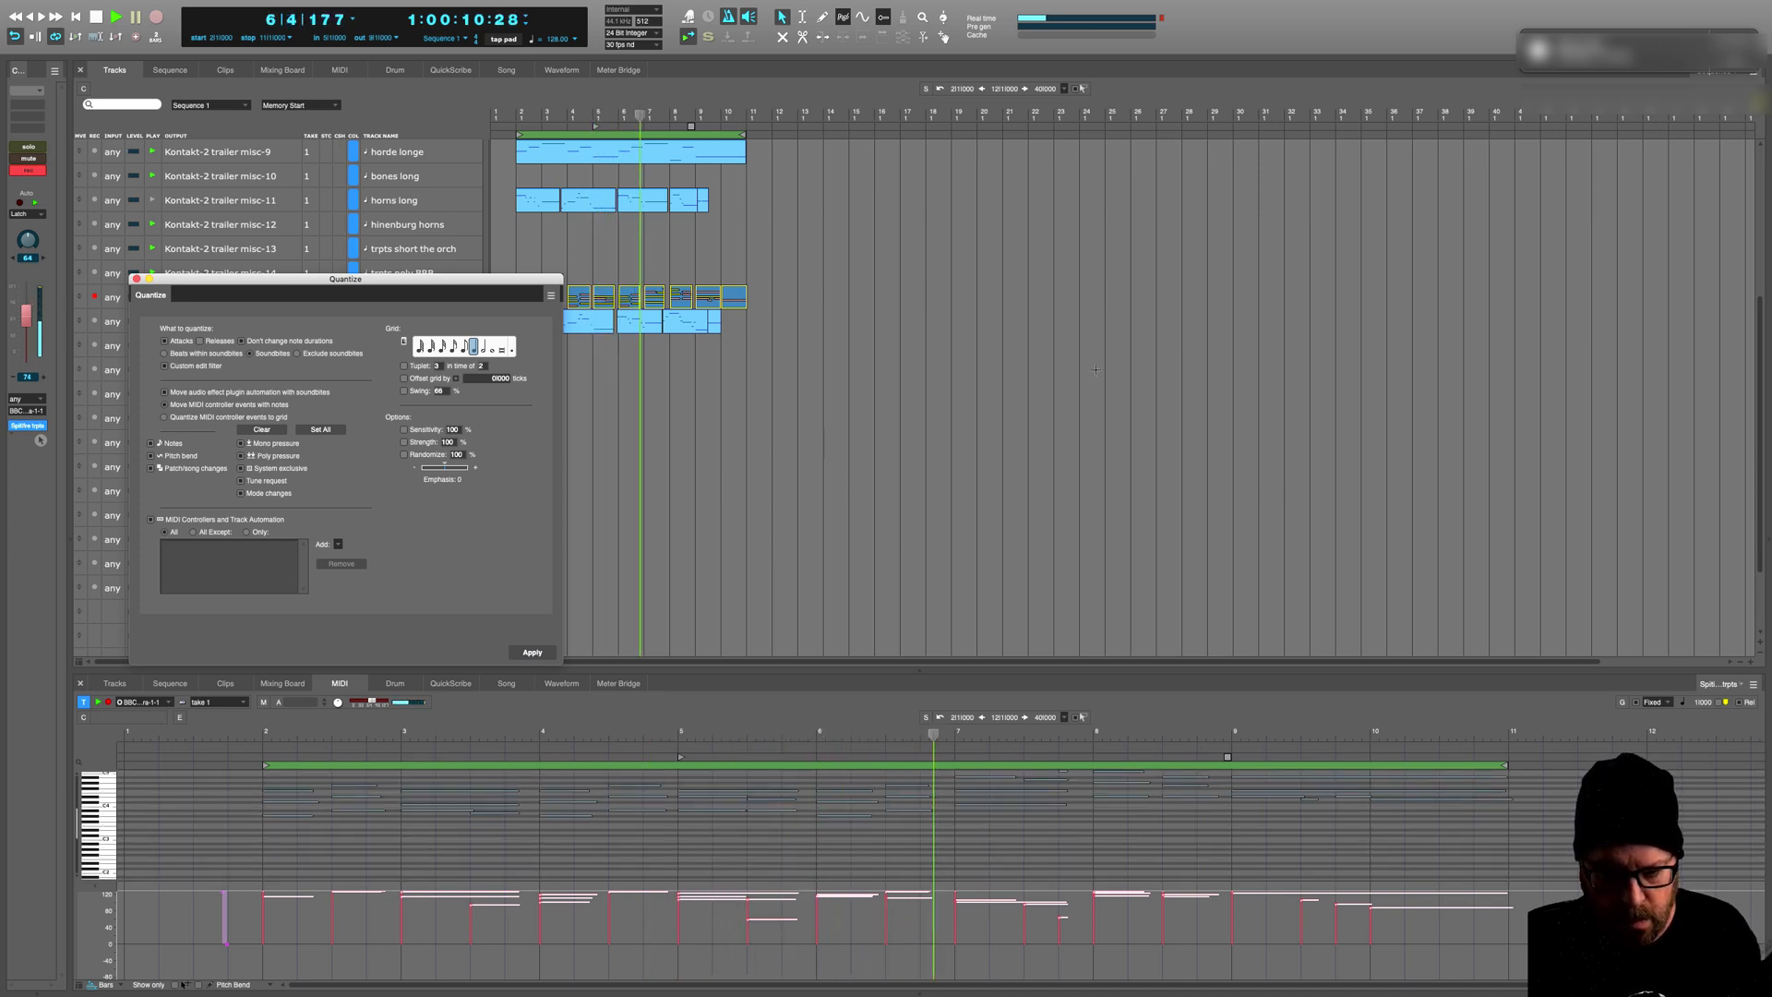
pyautogui.scroll(10, 1117, 554)
pyautogui.press('super+a')
pyautogui.press('space')
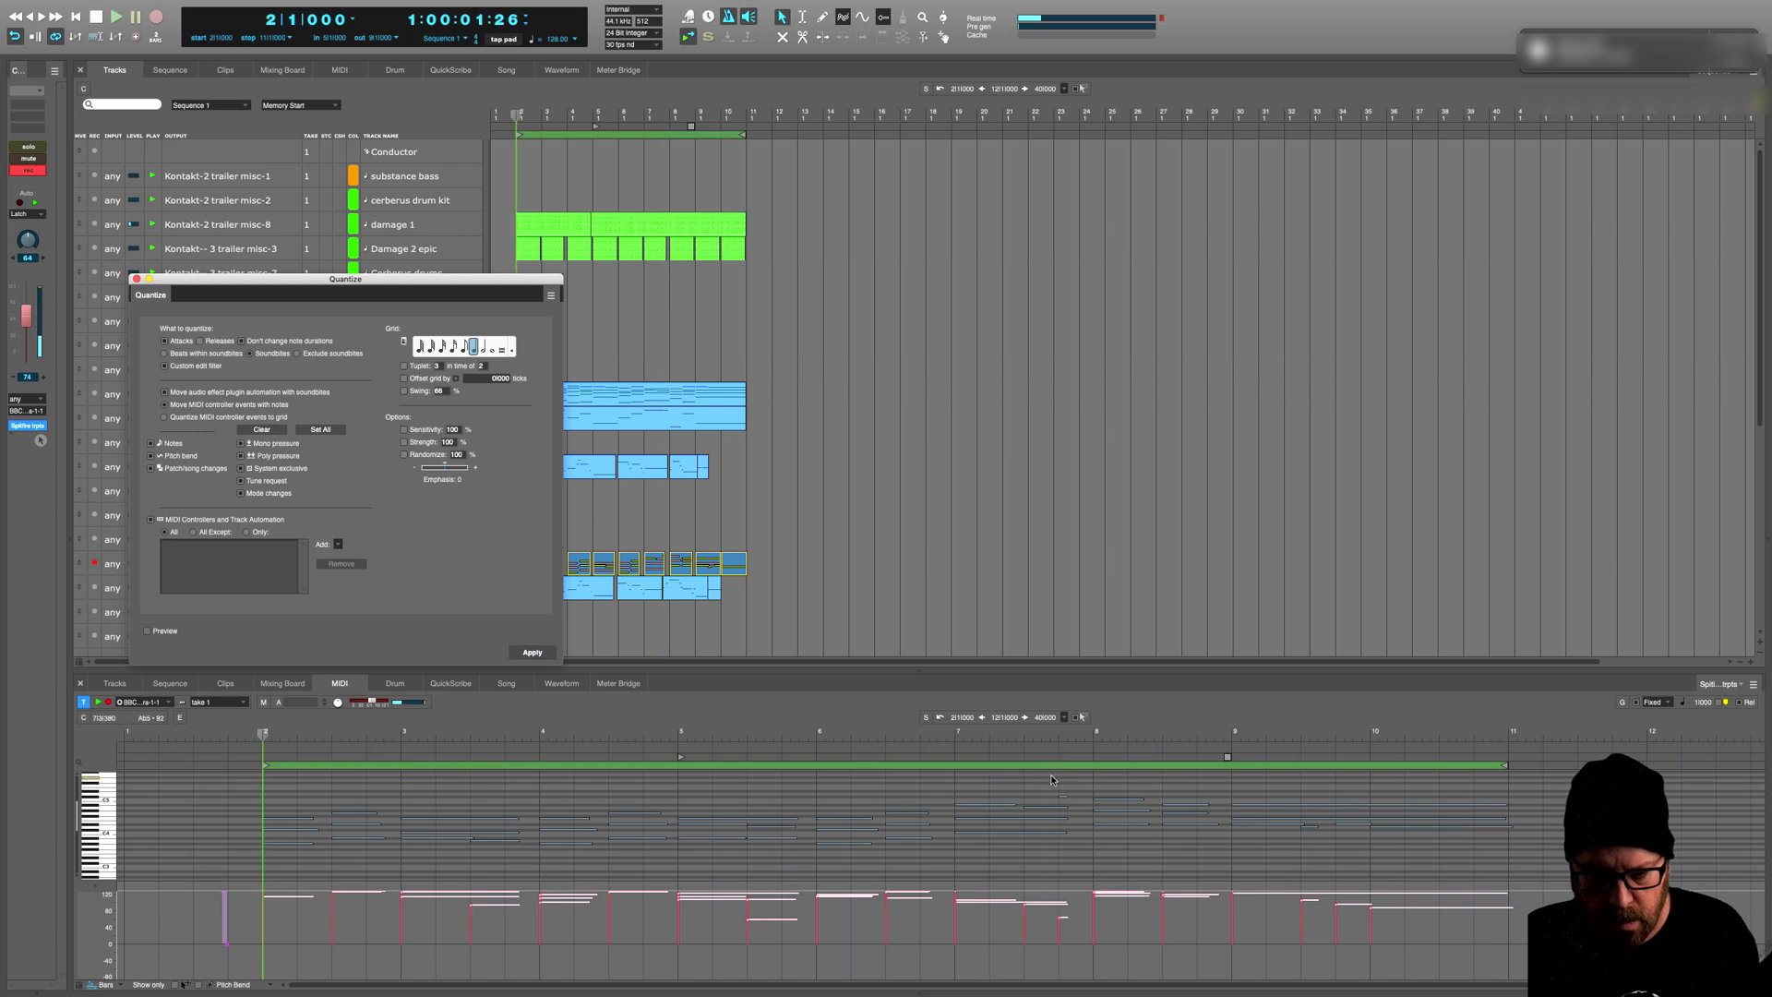
pyautogui.click(1067, 801)
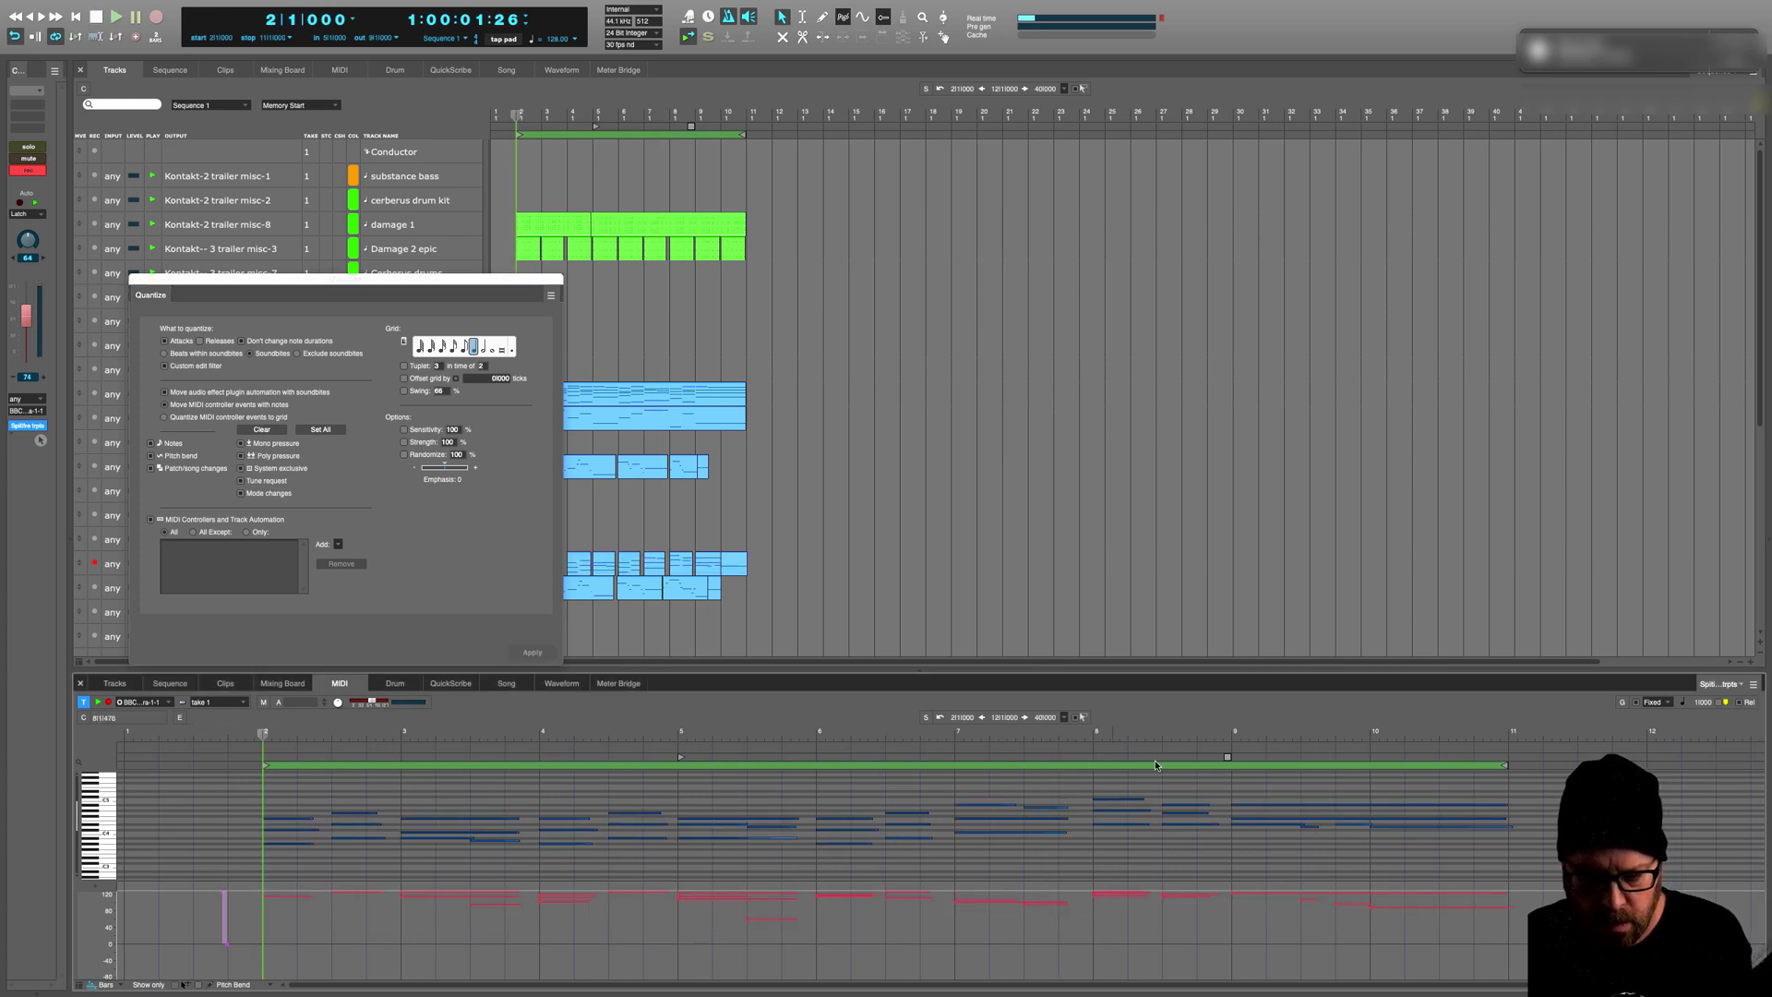
pyautogui.click(1106, 762)
pyautogui.press('space')
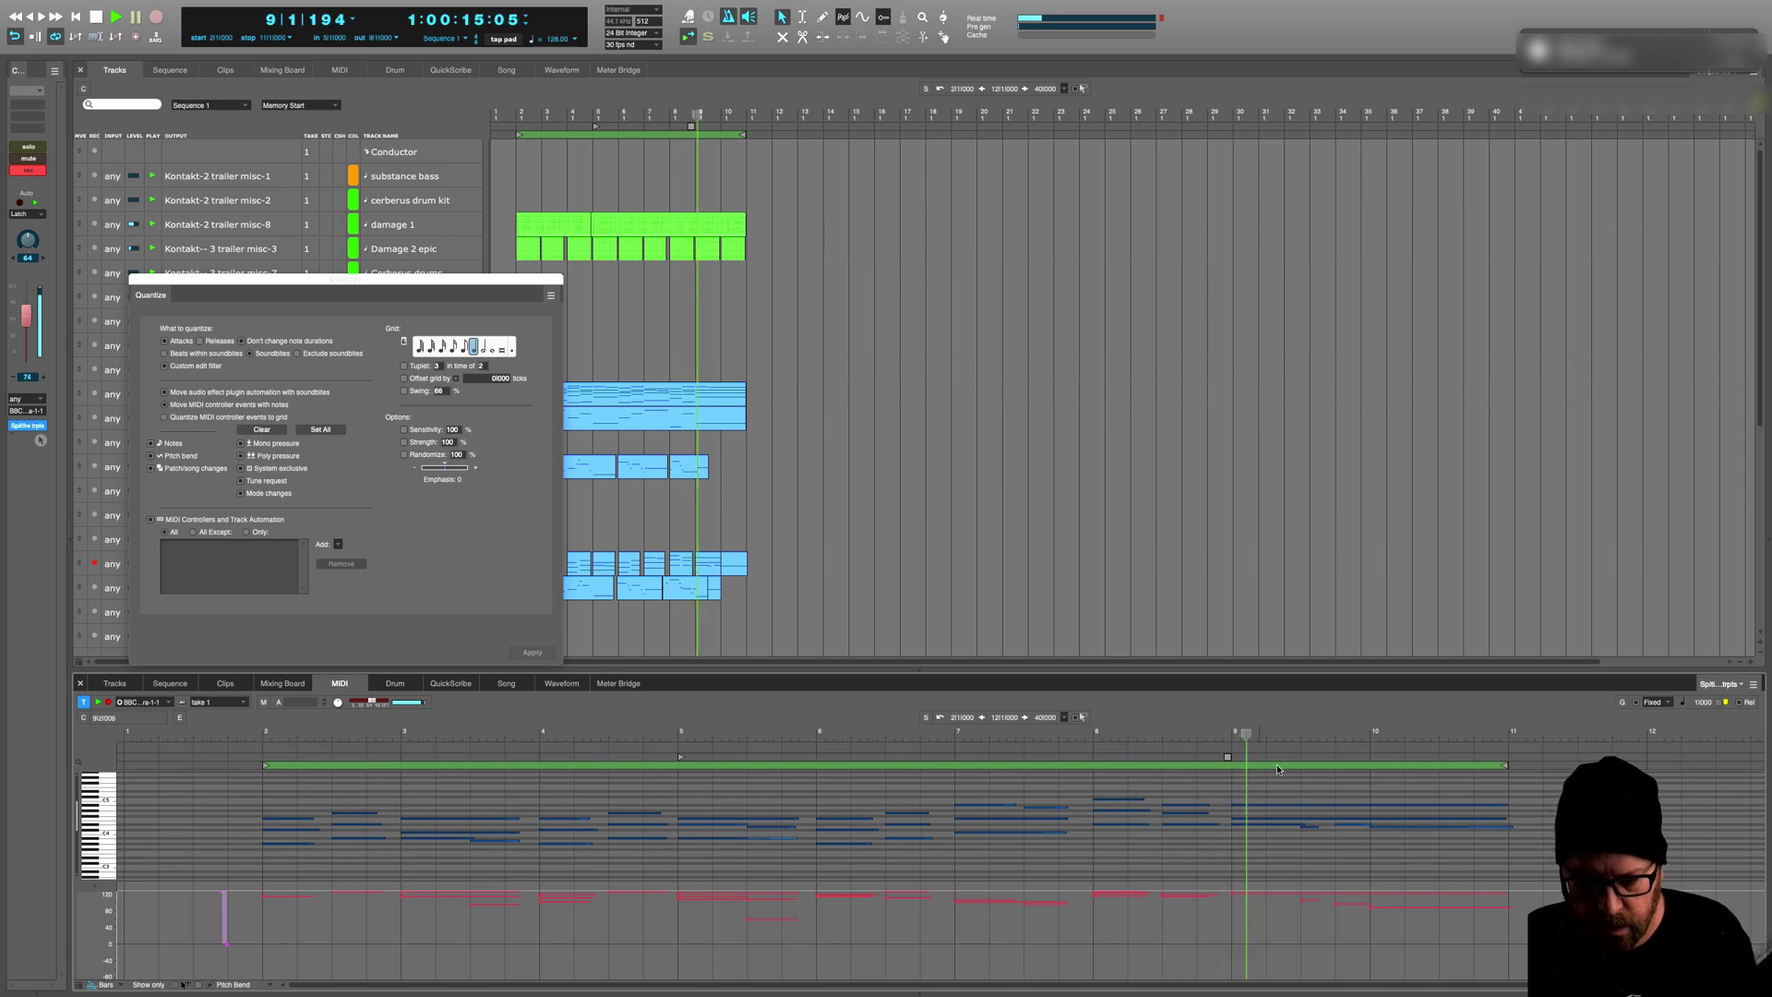
# Step: Delete the short extra note in bar 9 of the Spitfire trpts part and extend the bar 9 note up to bar 10
pyautogui.press('space')
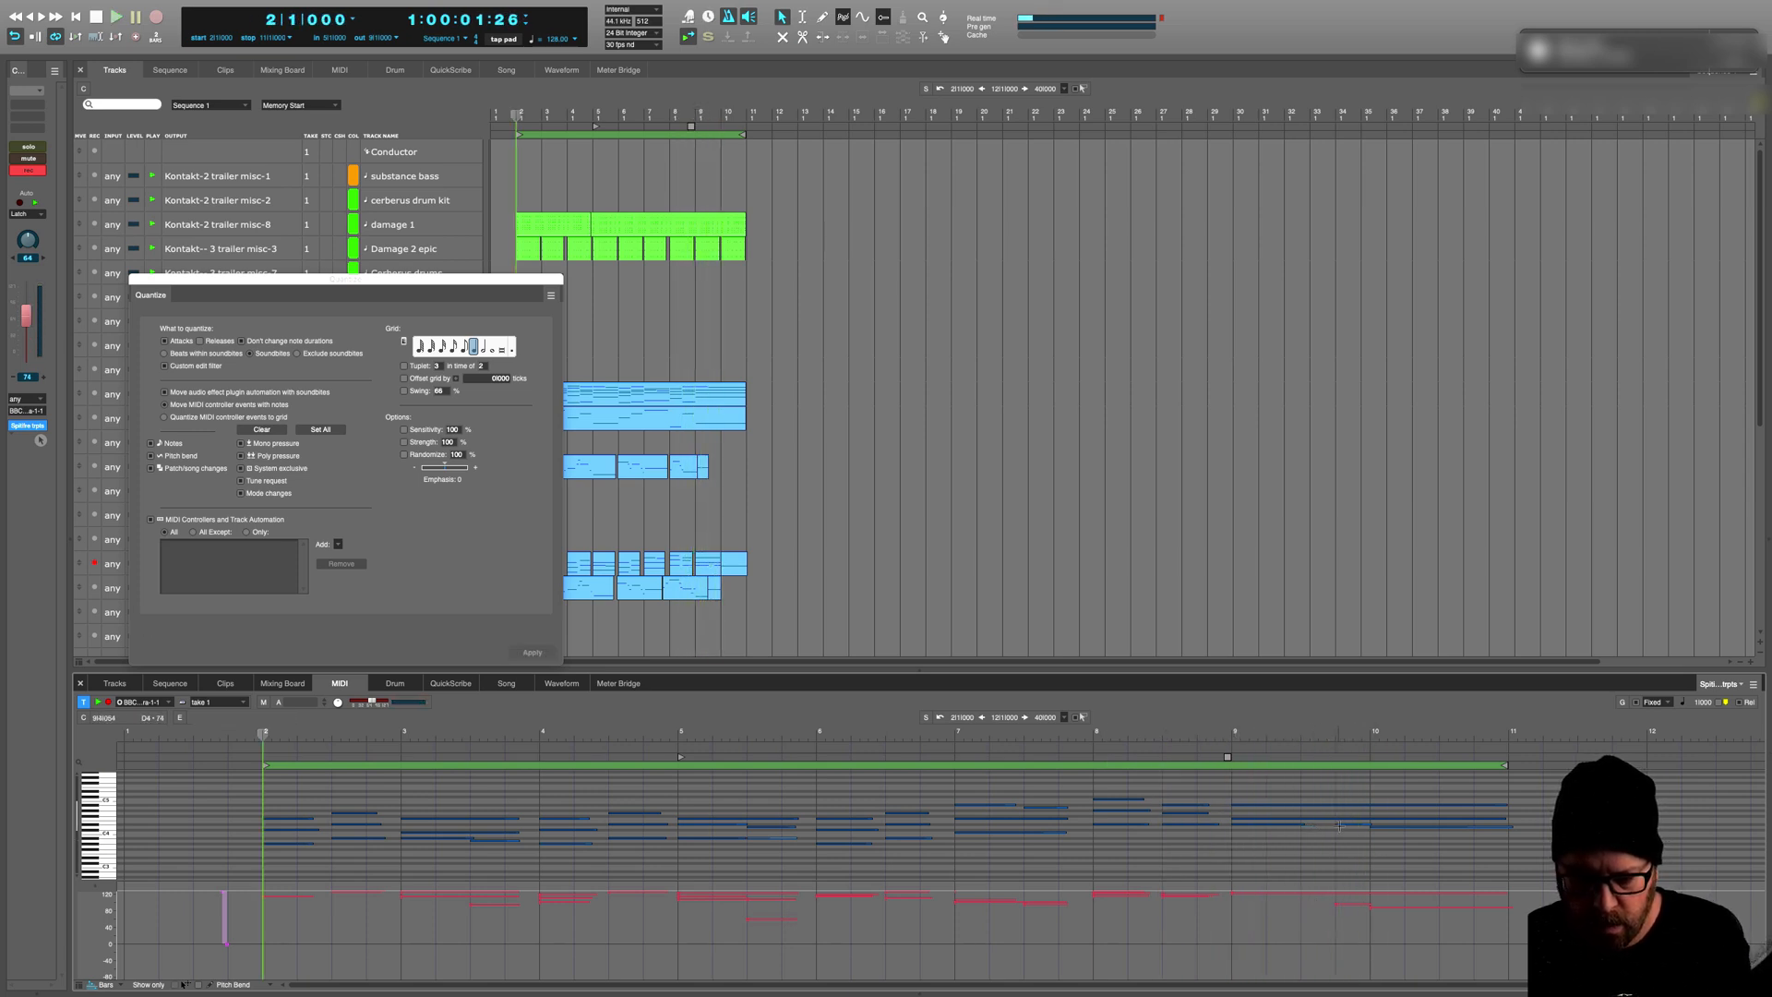
pyautogui.press('Delete')
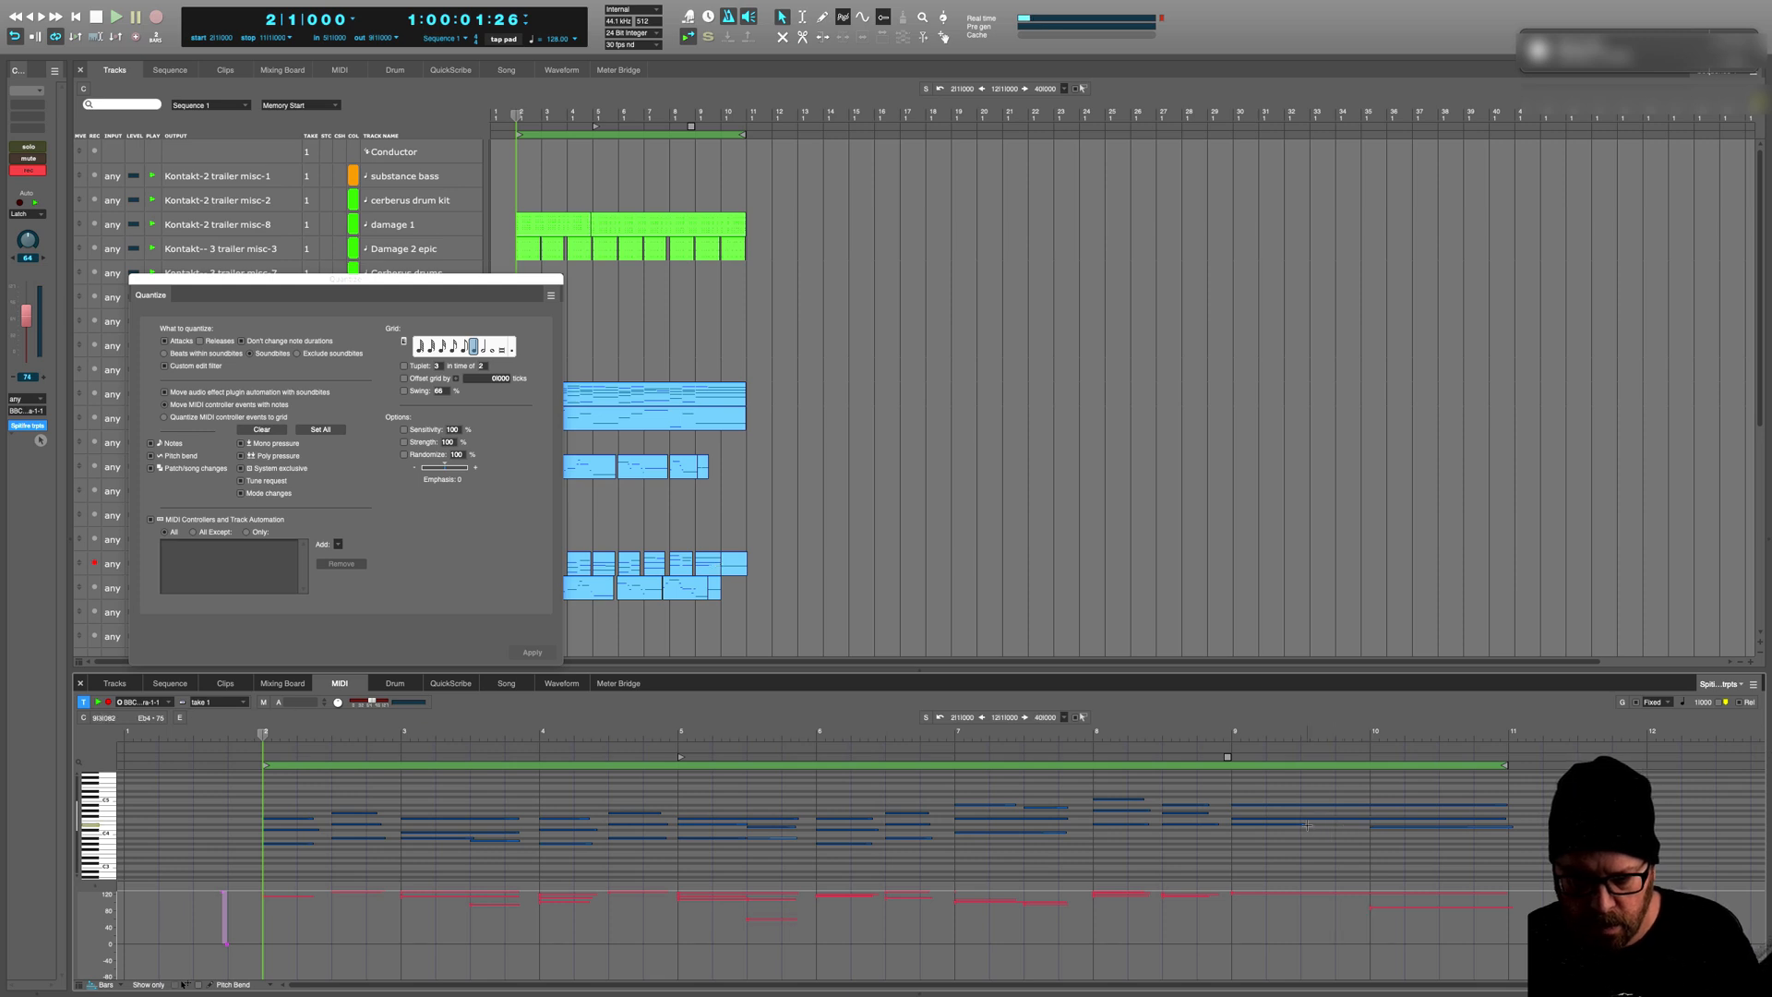
pyautogui.click(1303, 825)
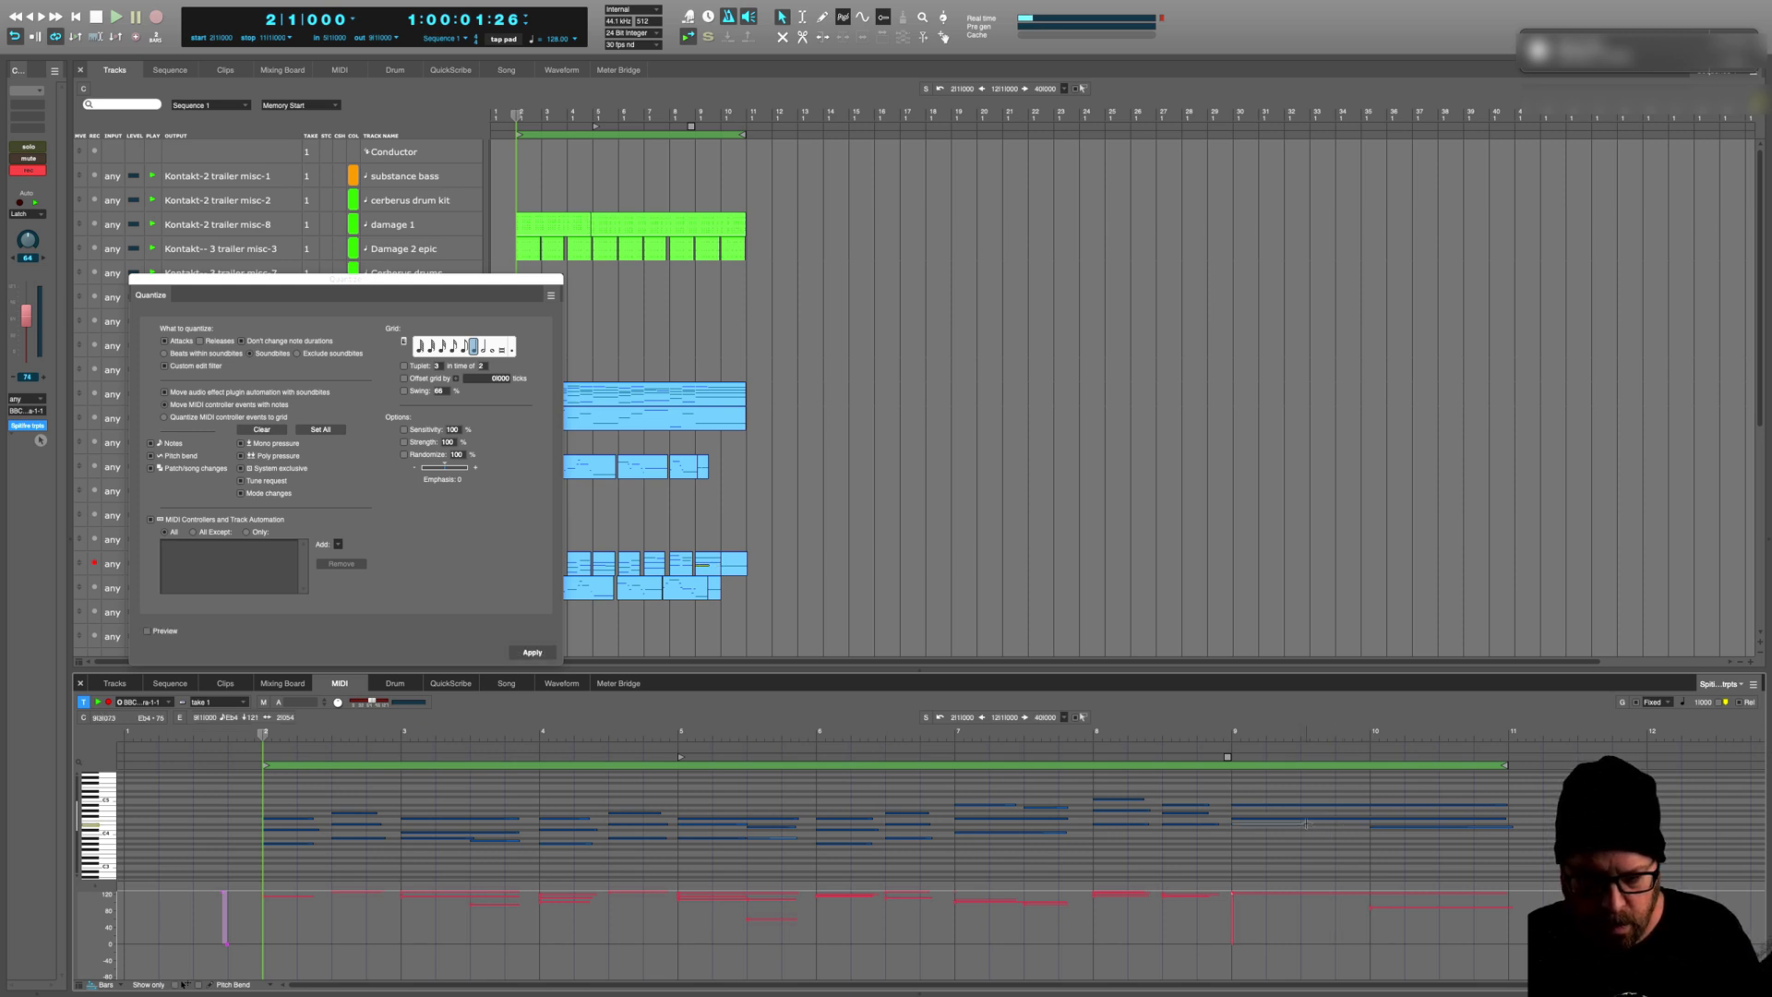
pyautogui.moveTo(1309, 823); pyautogui.dragTo(1366, 833)
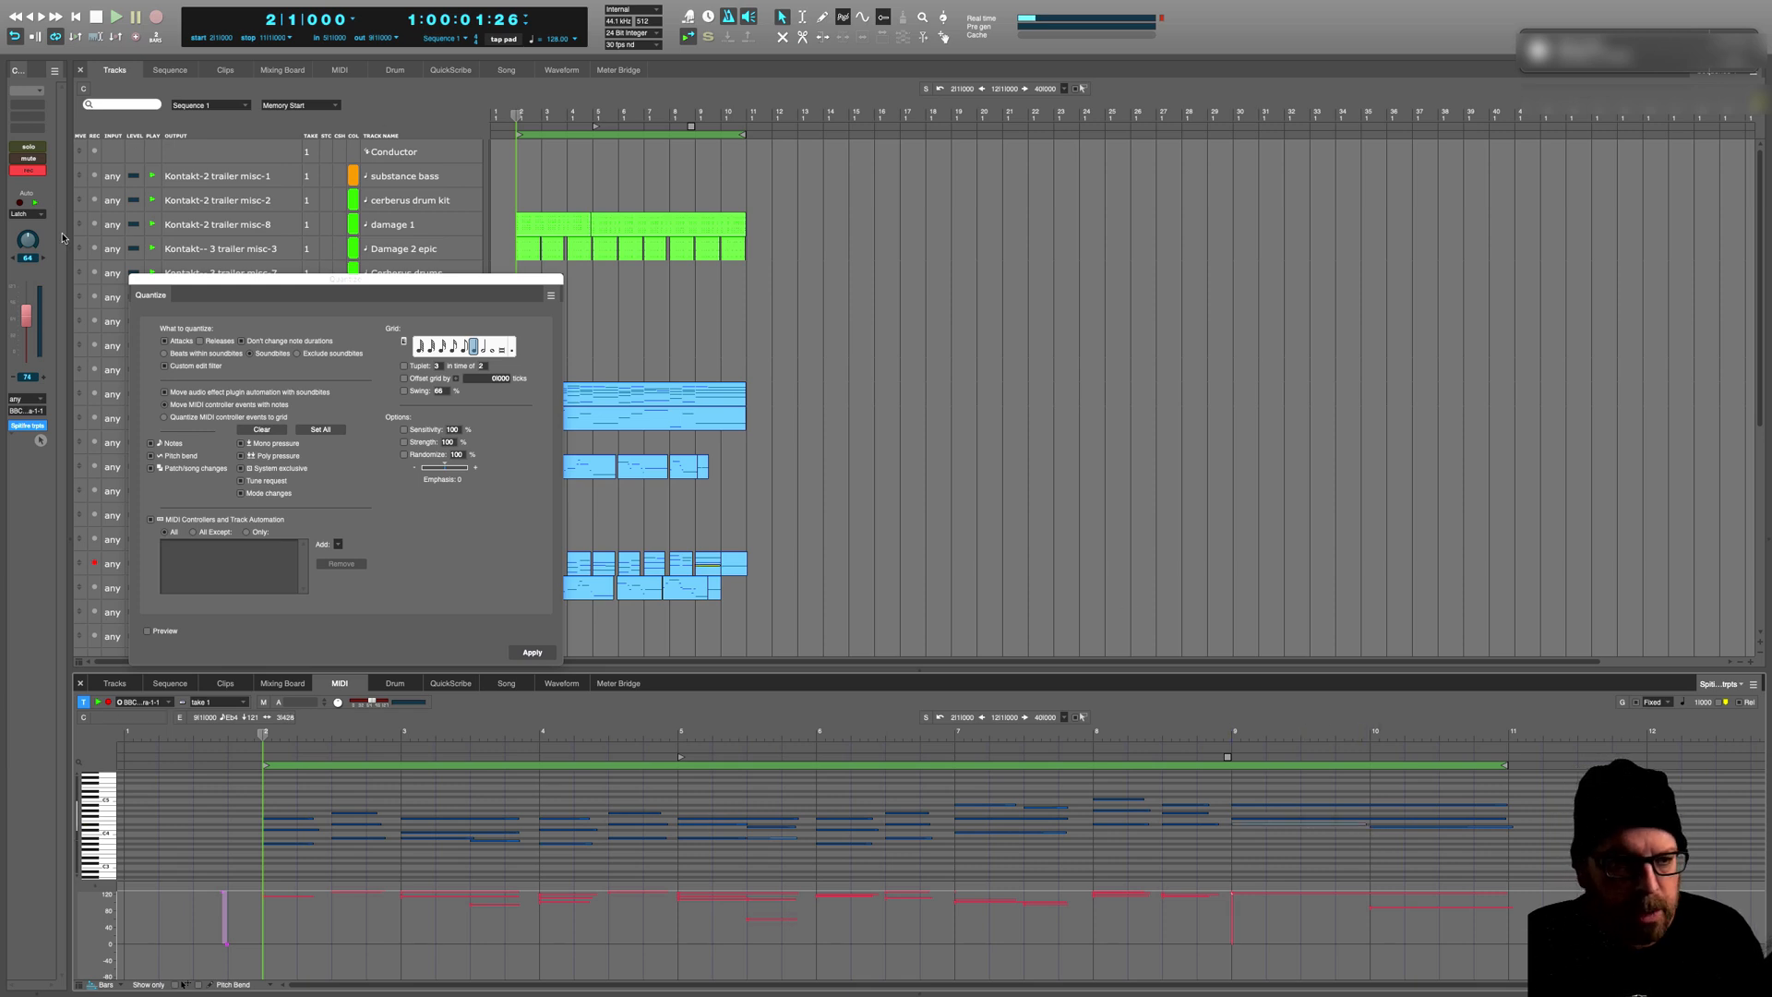
pyautogui.click(941, 442)
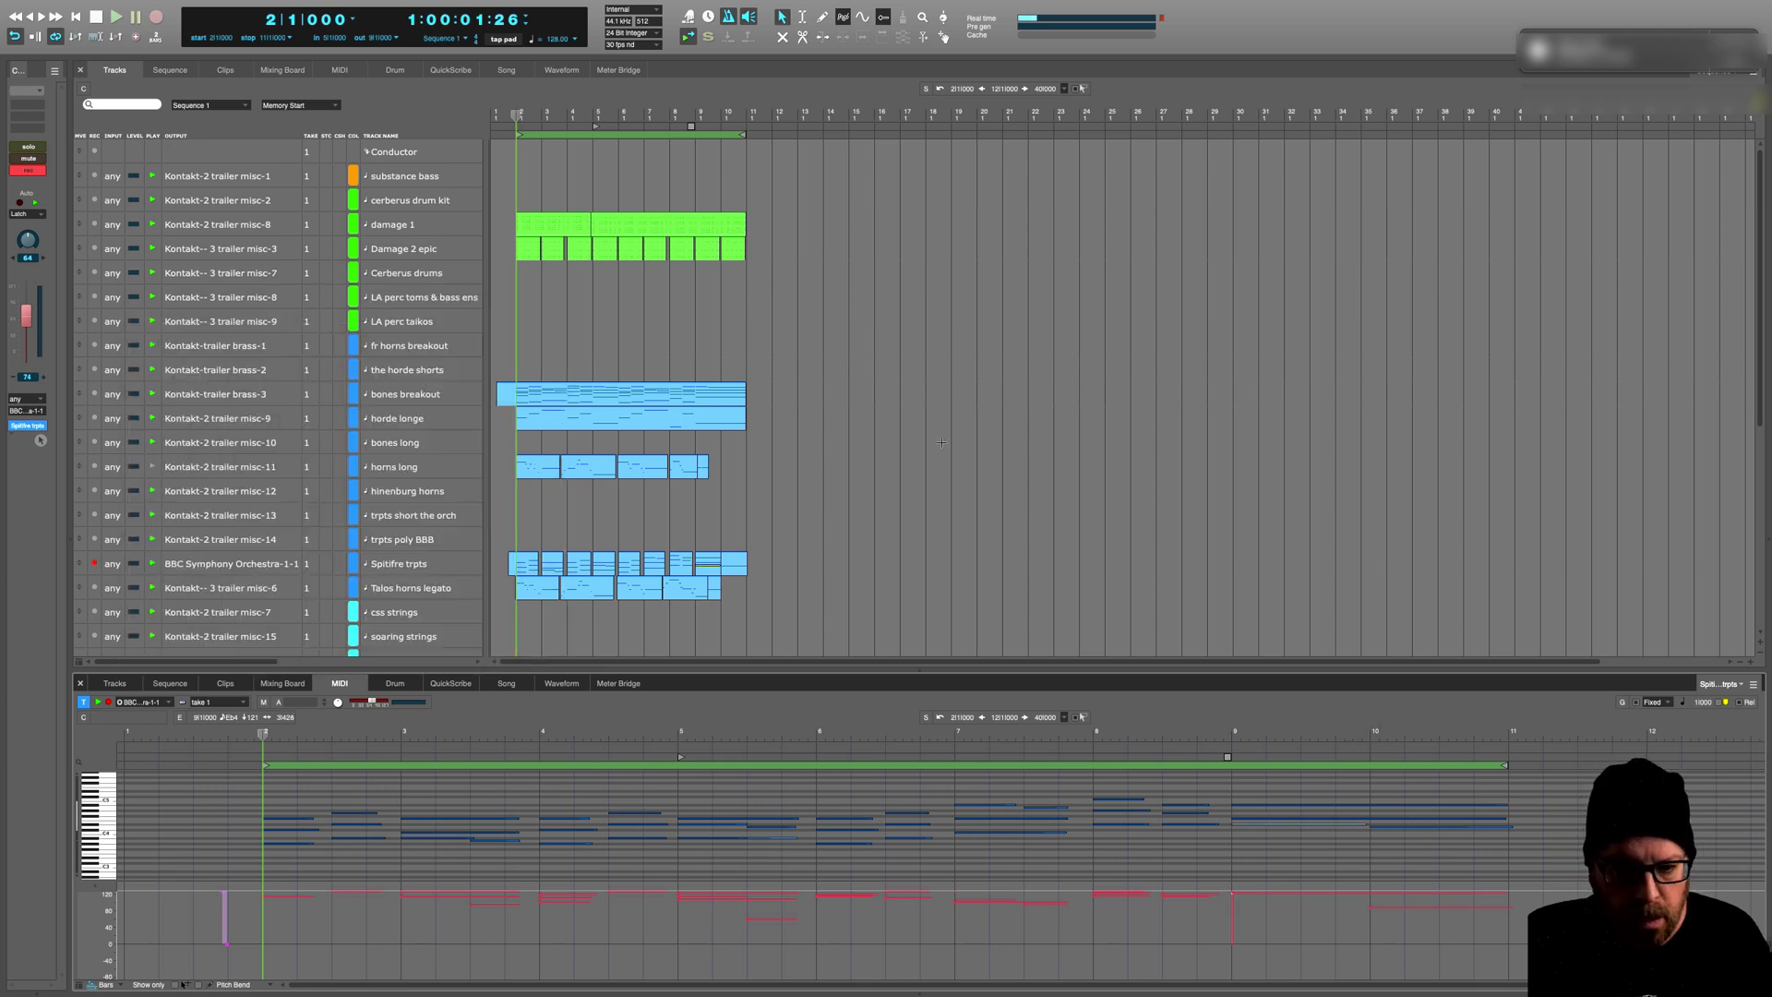
# Step: In the bones breakout part, start the final upper note at bar 10 and lengthen the bar 9 note before it up to bar 10
pyautogui.click(727, 395)
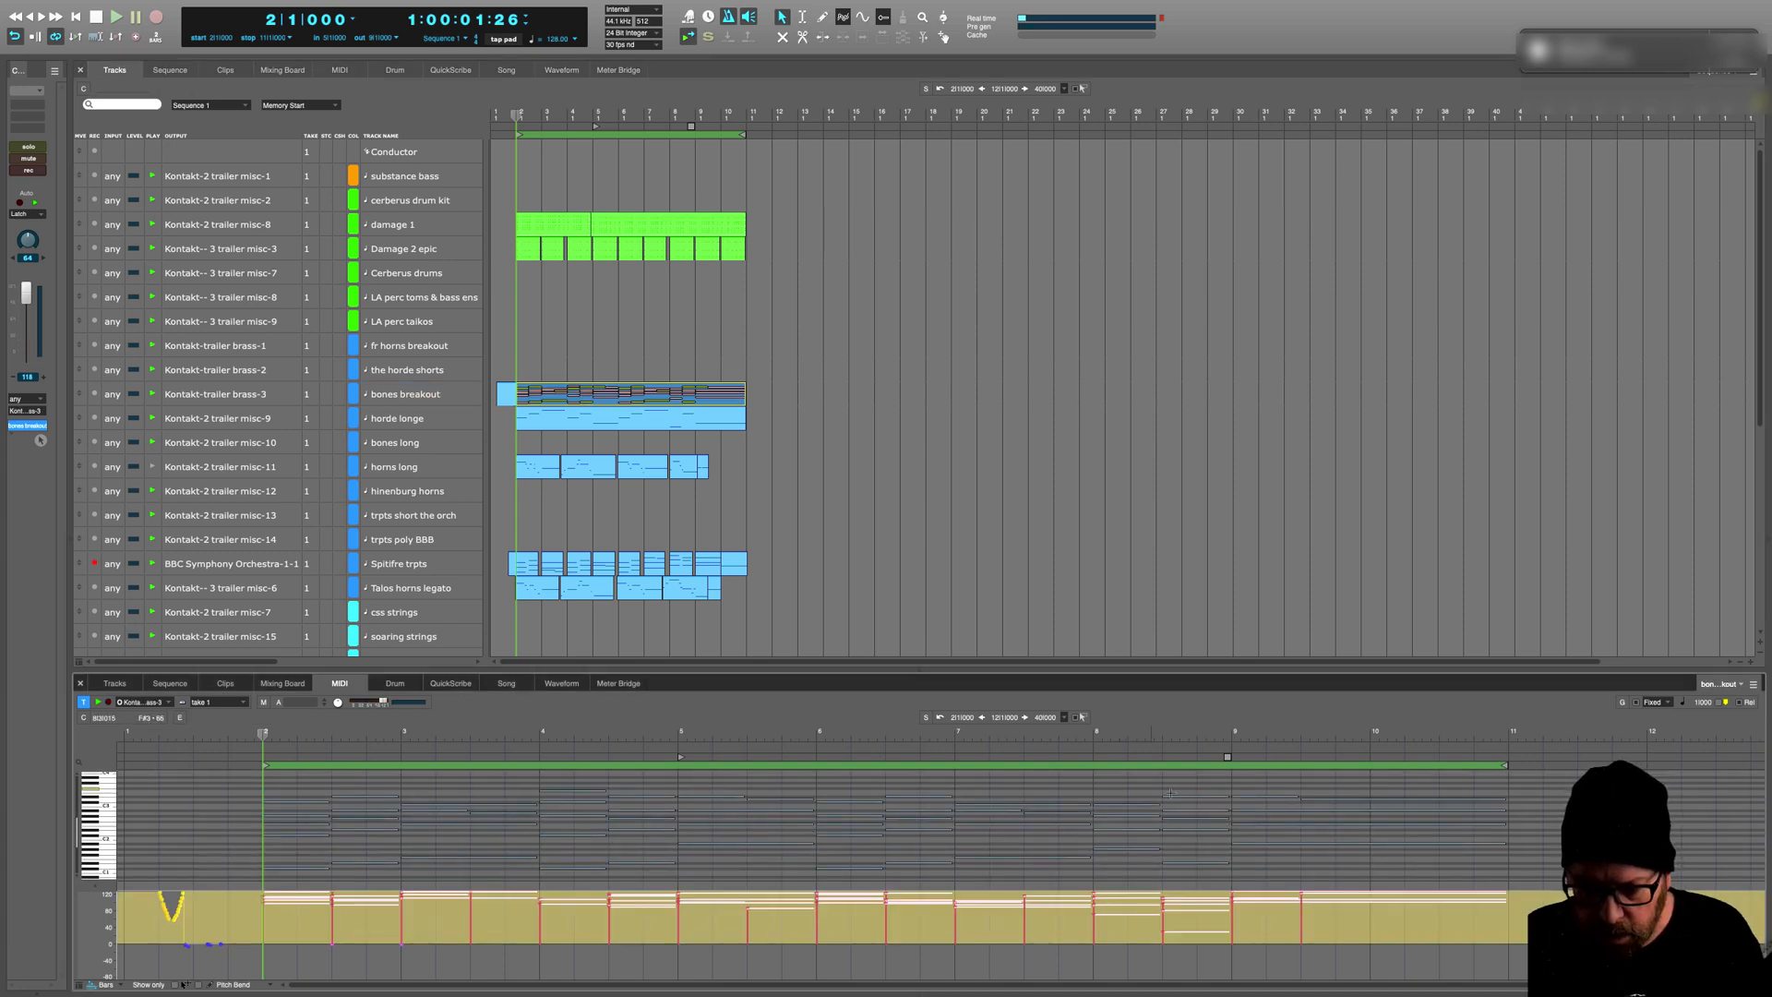
pyautogui.click(1439, 799)
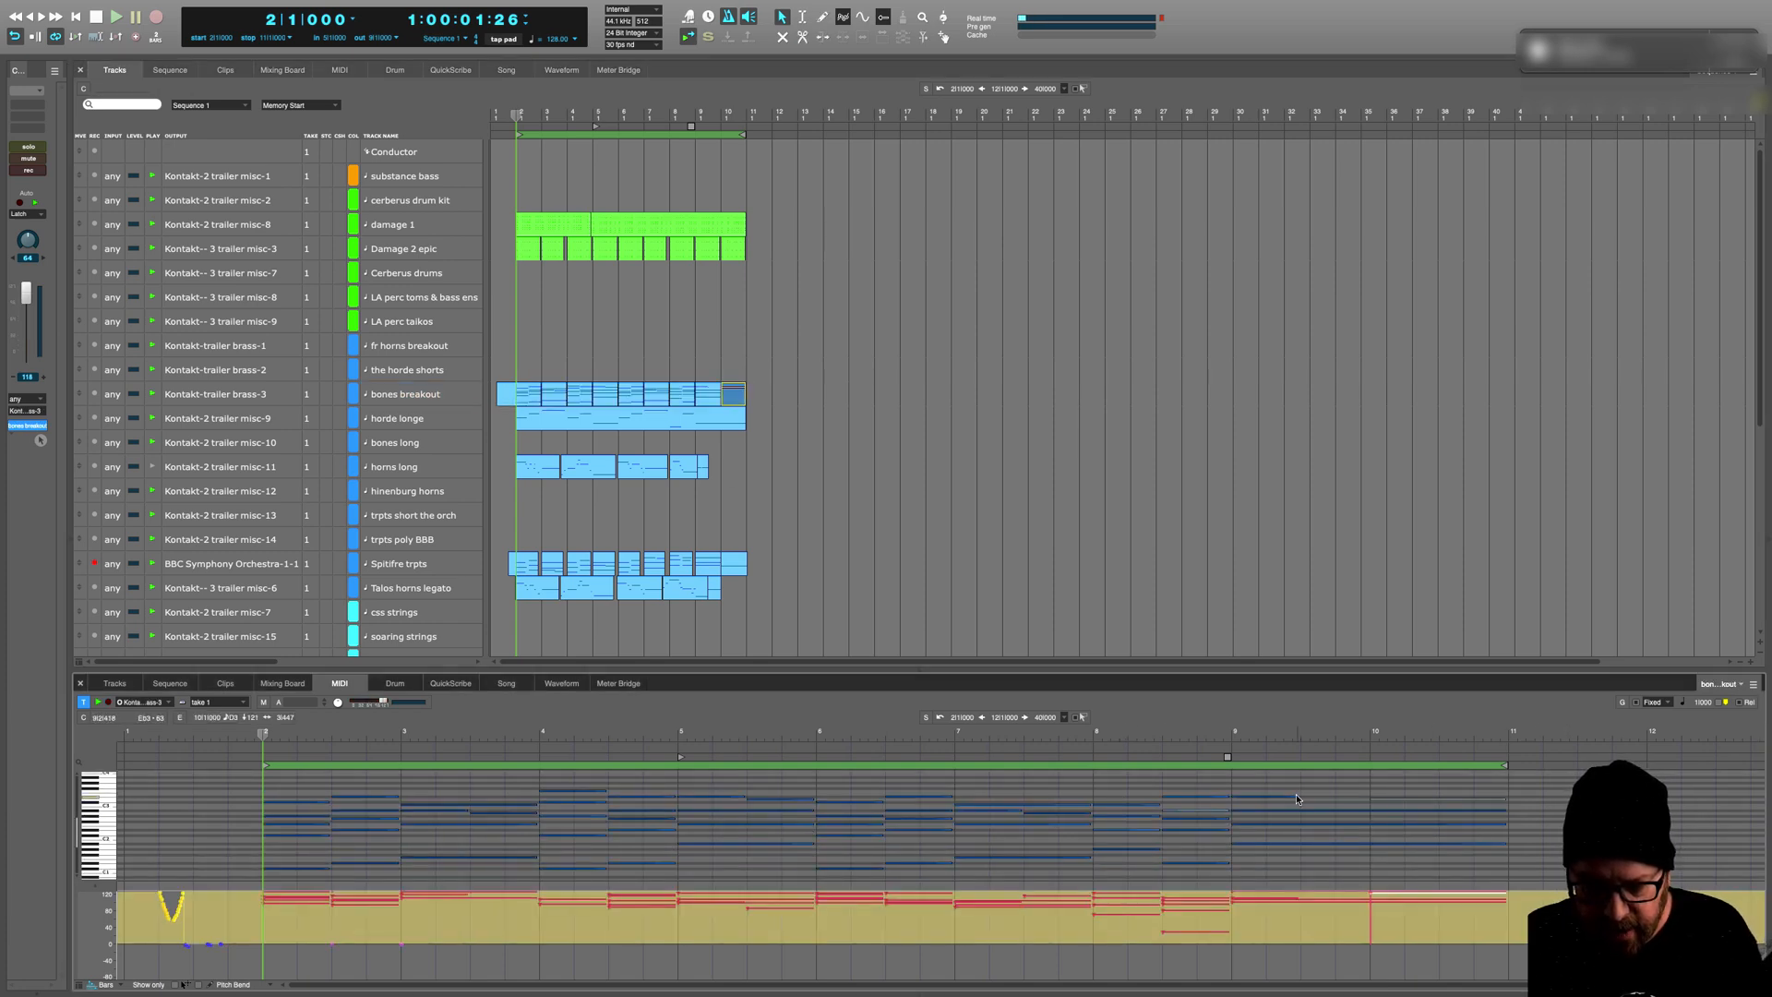
pyautogui.click(1301, 793)
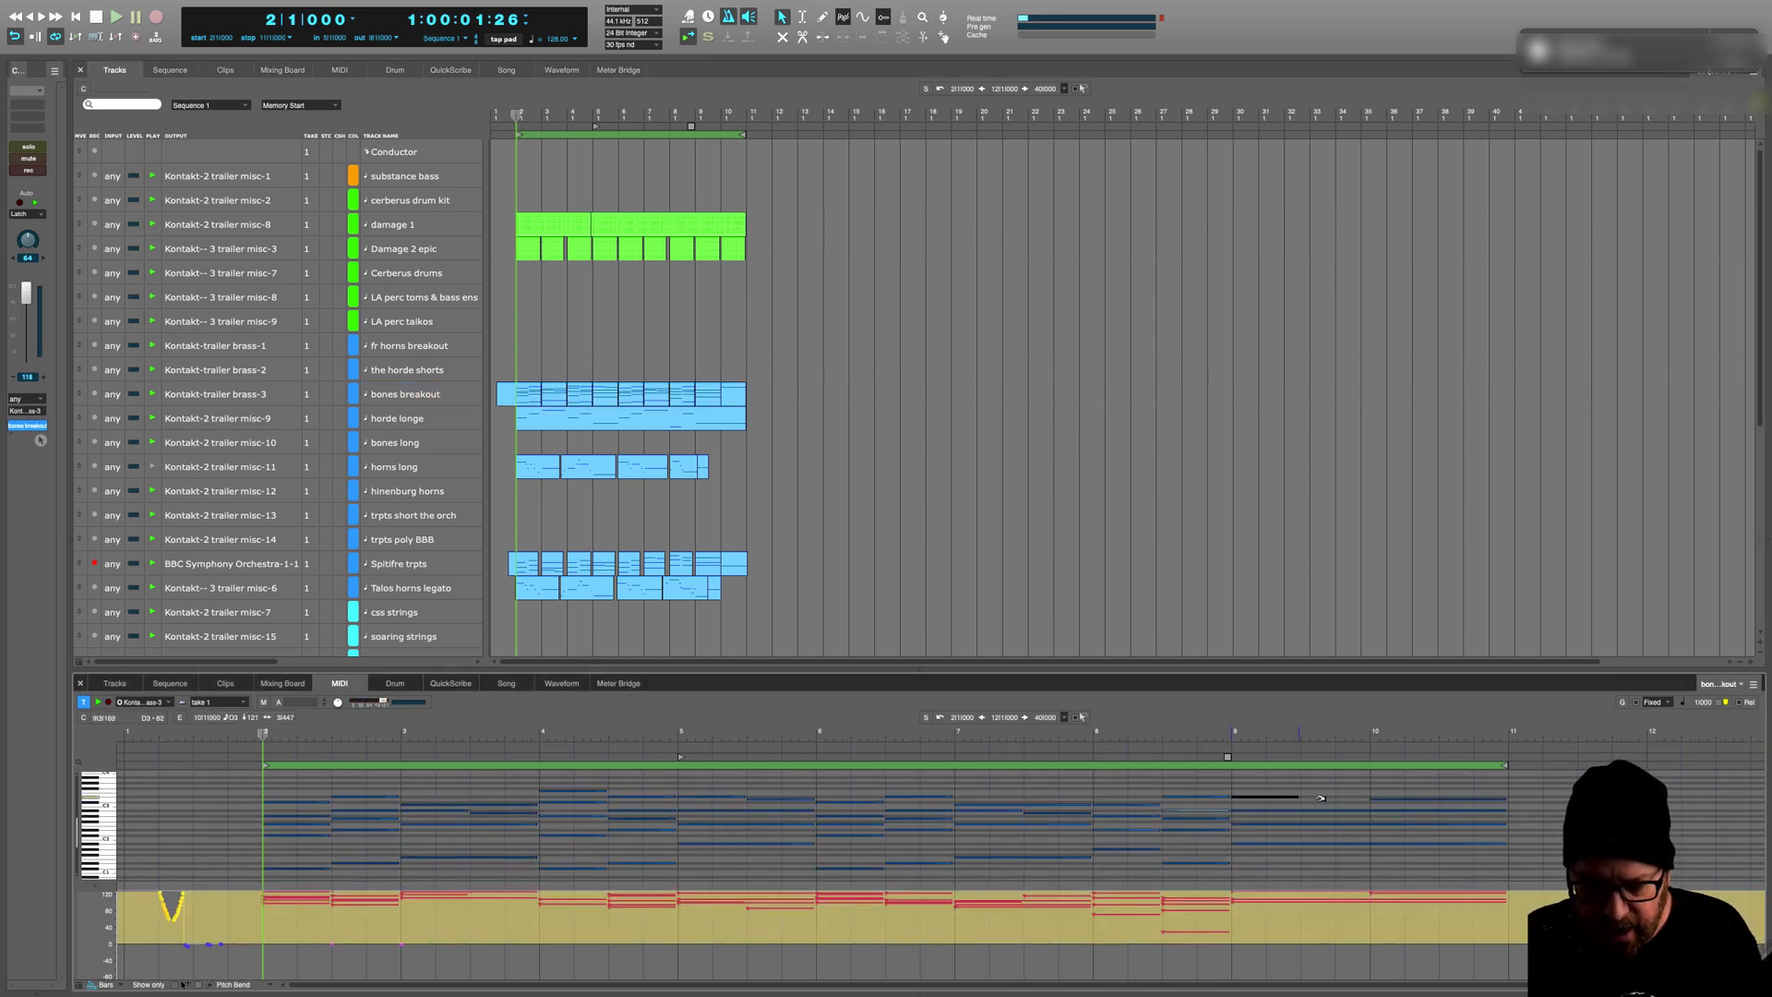
pyautogui.click(1372, 801)
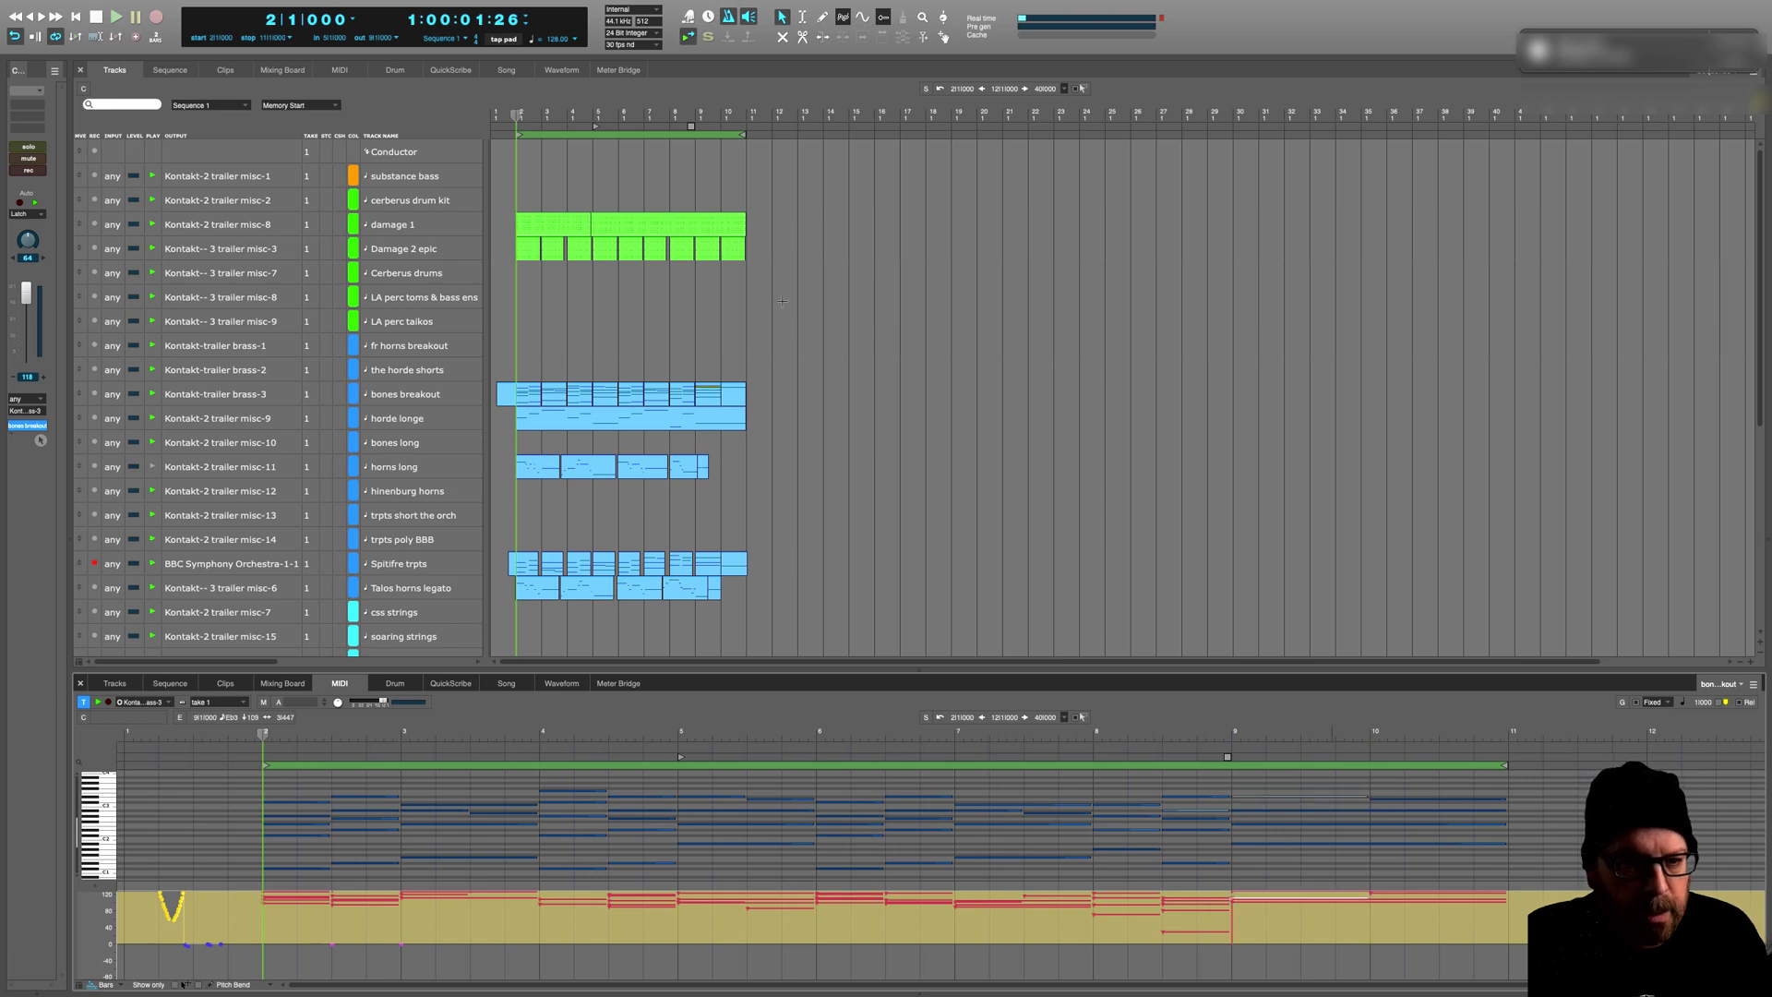
# Step: Play back the arrangement from bar 2 through bar 9 to check the edited brass chords against the horde longs
pyautogui.click(718, 425)
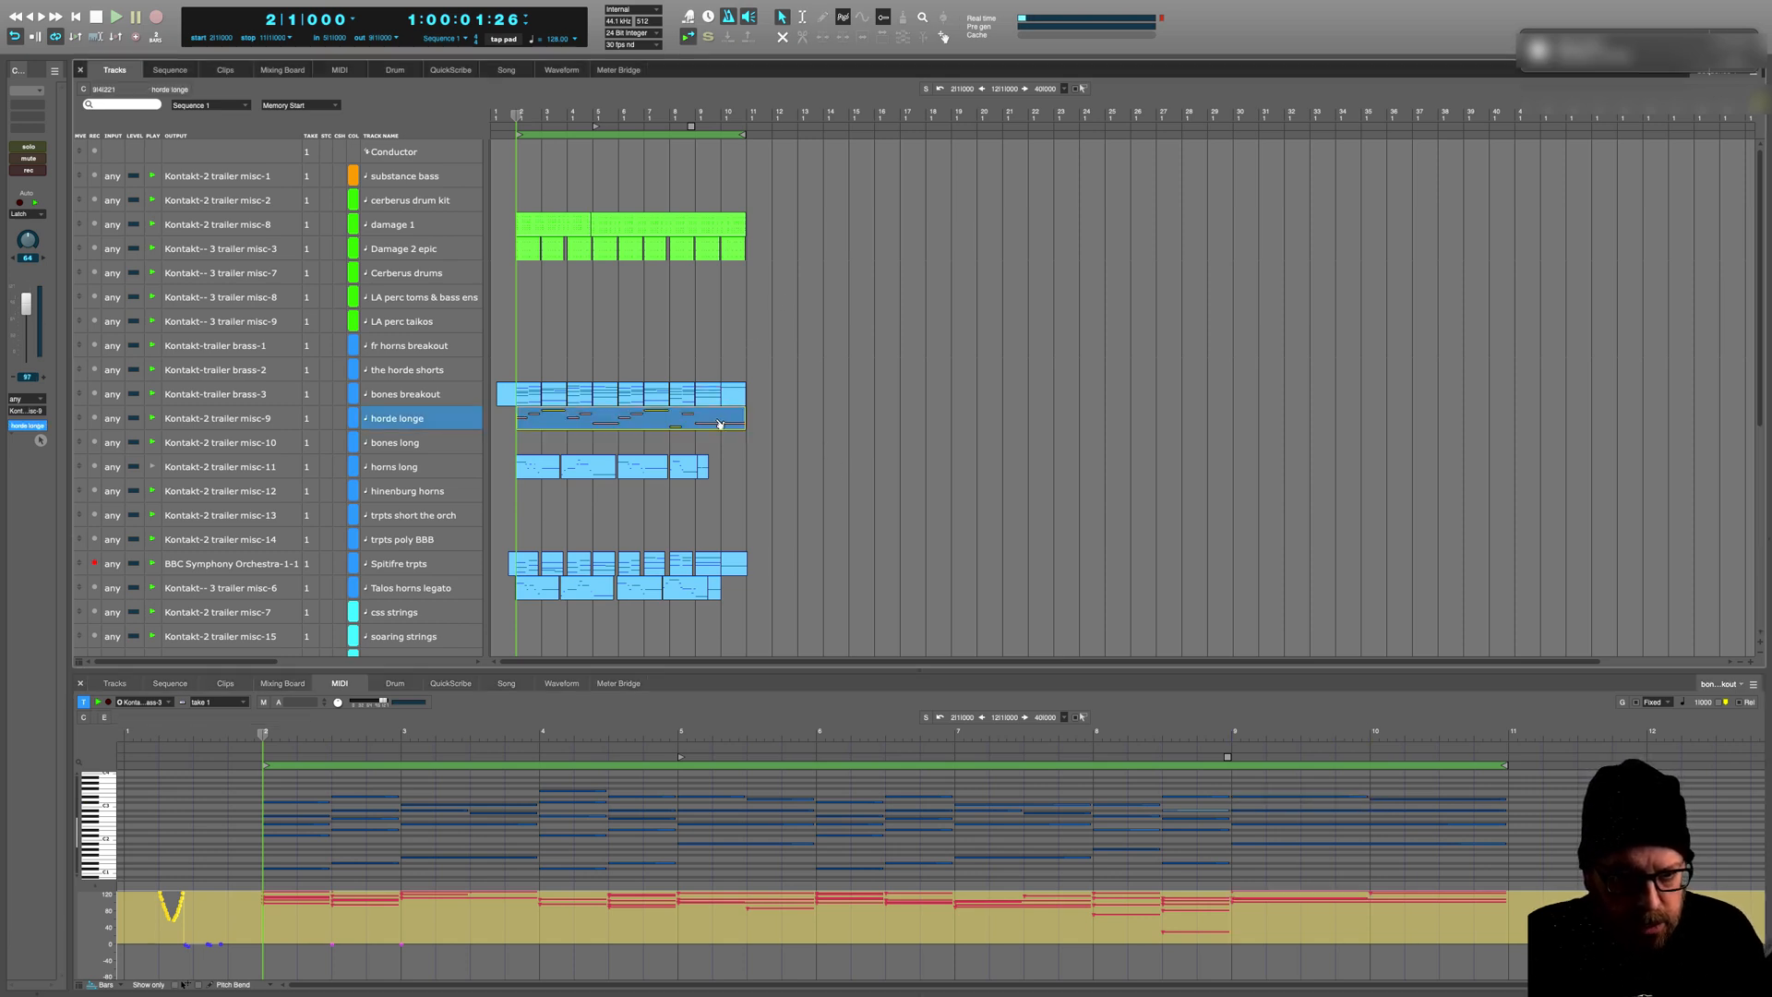
pyautogui.press('space')
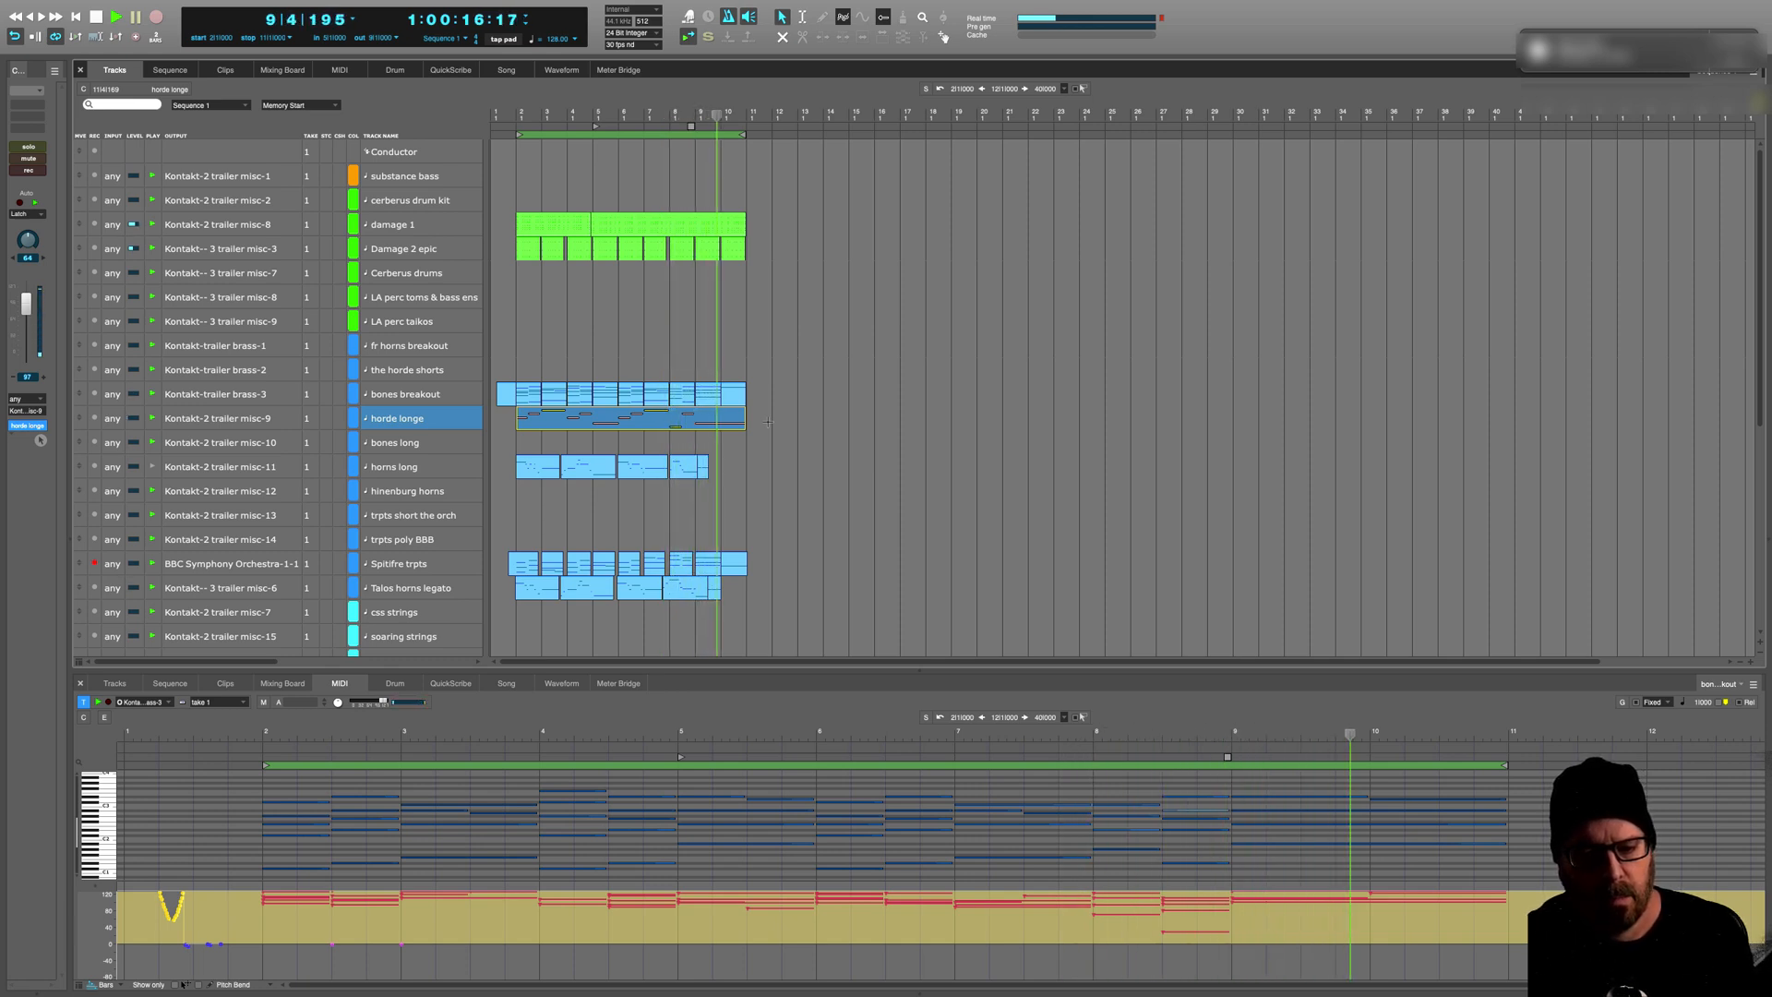
pyautogui.press('space')
pyautogui.click(759, 443)
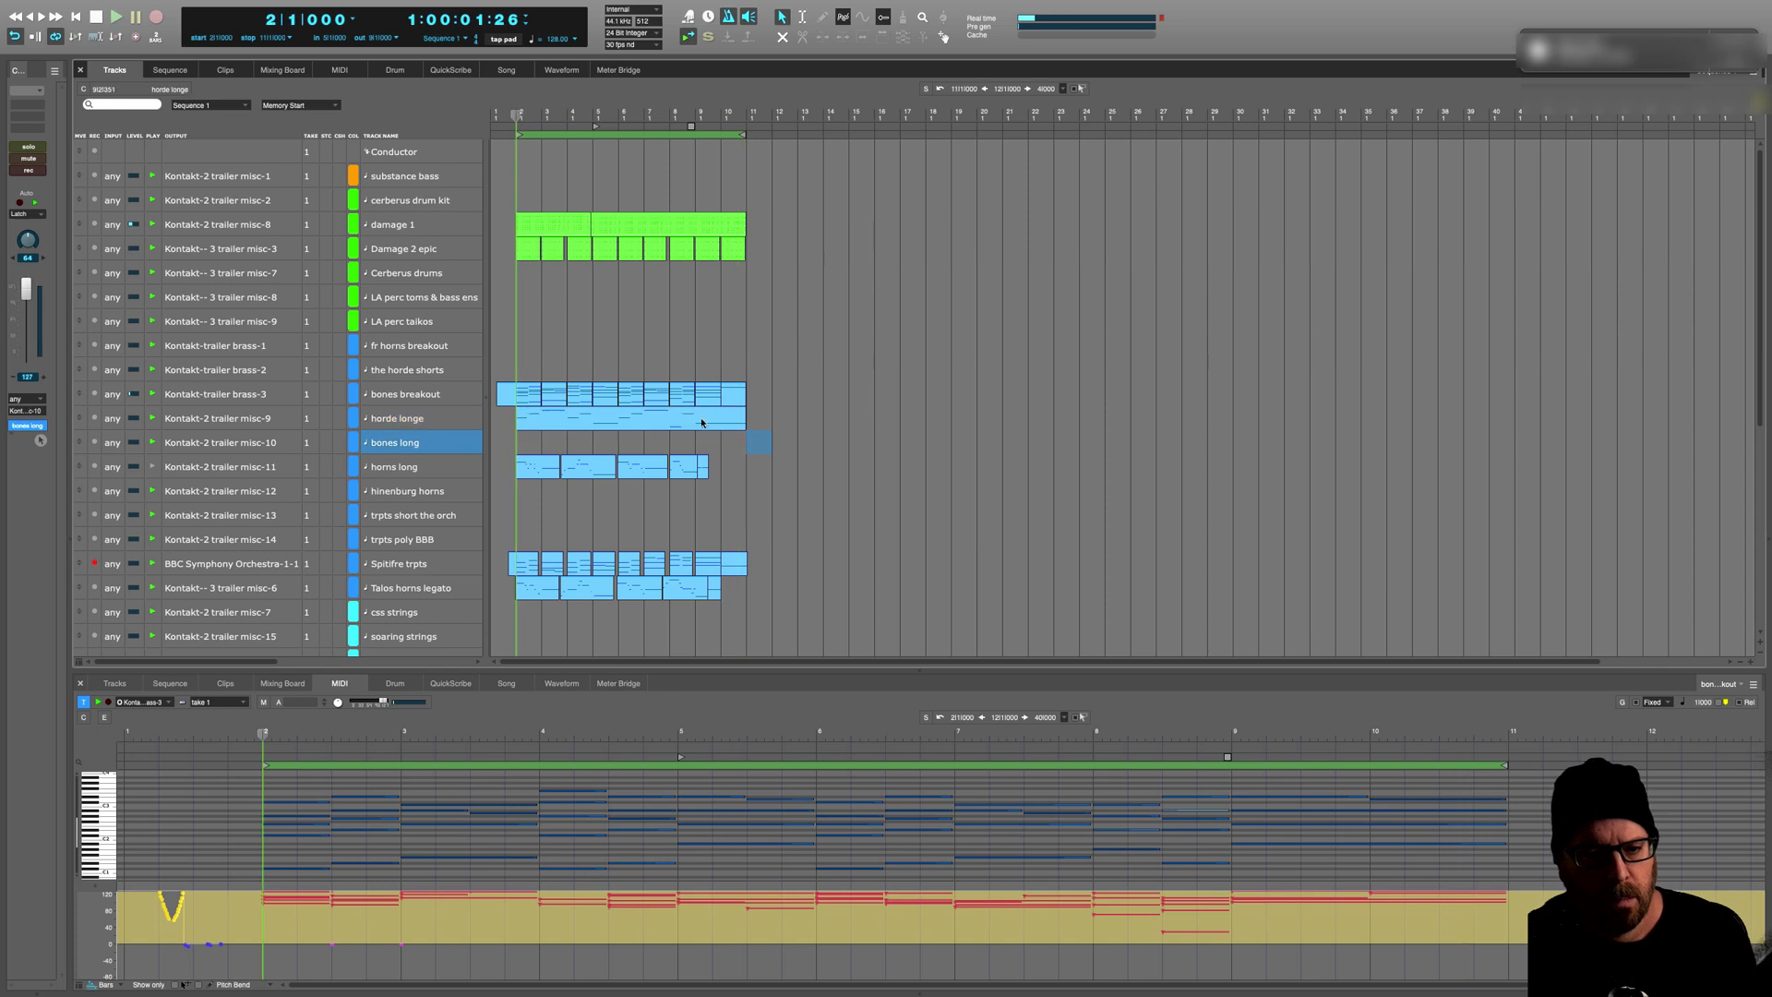